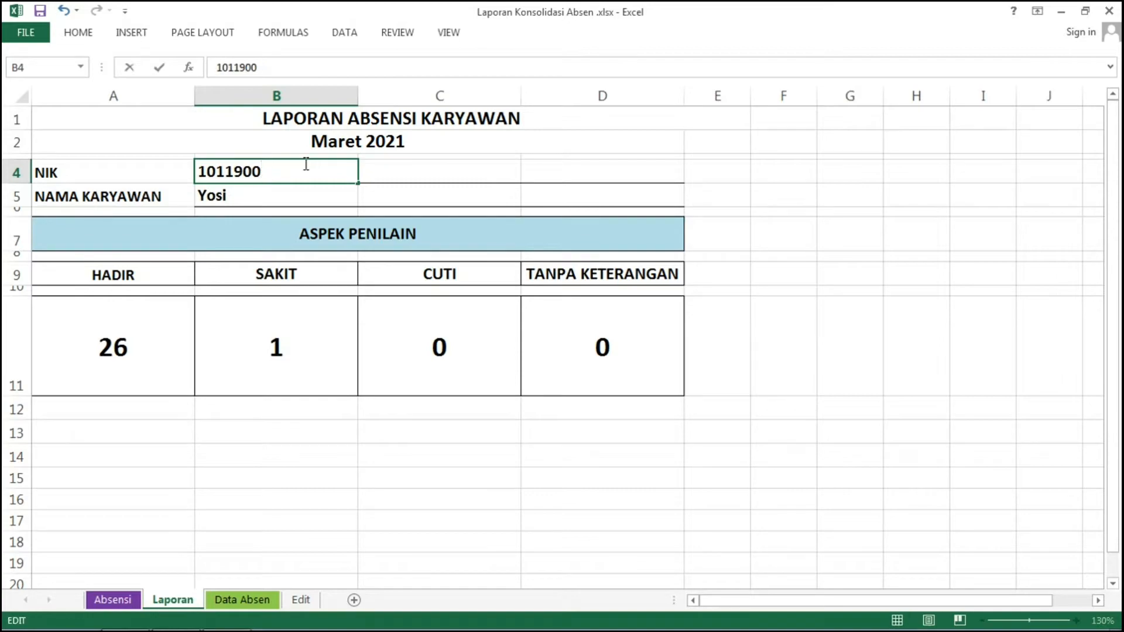
# - Complete the employee number in the NIK field of the Laporan sheet to look up that employee's attendance
pyautogui.write('6')
pyautogui.press('Return')
pyautogui.press('Up')
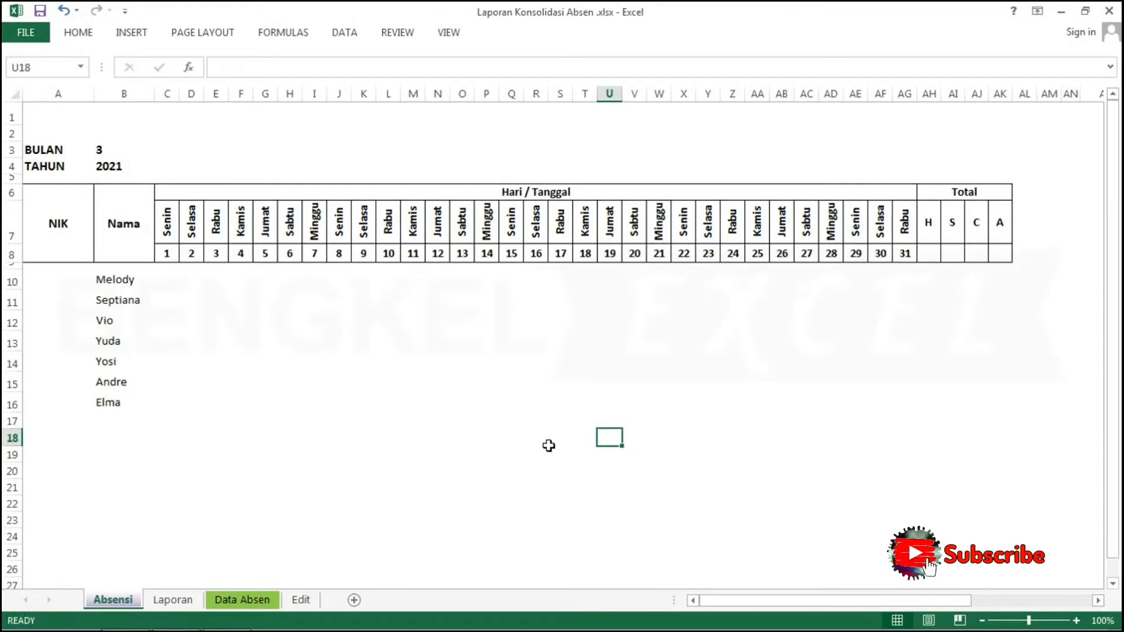
# - Examine the Absensi sheet's layout, including the weekday formulas in row 7 and the empty title rows
pyautogui.press('Left')
pyautogui.press('Left')
pyautogui.press('Left')
pyautogui.press('Left')
pyautogui.press('Left')
pyautogui.press('Left')
pyautogui.press('Left')
pyautogui.press('Left')
pyautogui.press('Left')
pyautogui.press('Left')
pyautogui.press('Left')
pyautogui.press('Left')
pyautogui.press('Left')
pyautogui.press('Left')
pyautogui.press('Left')
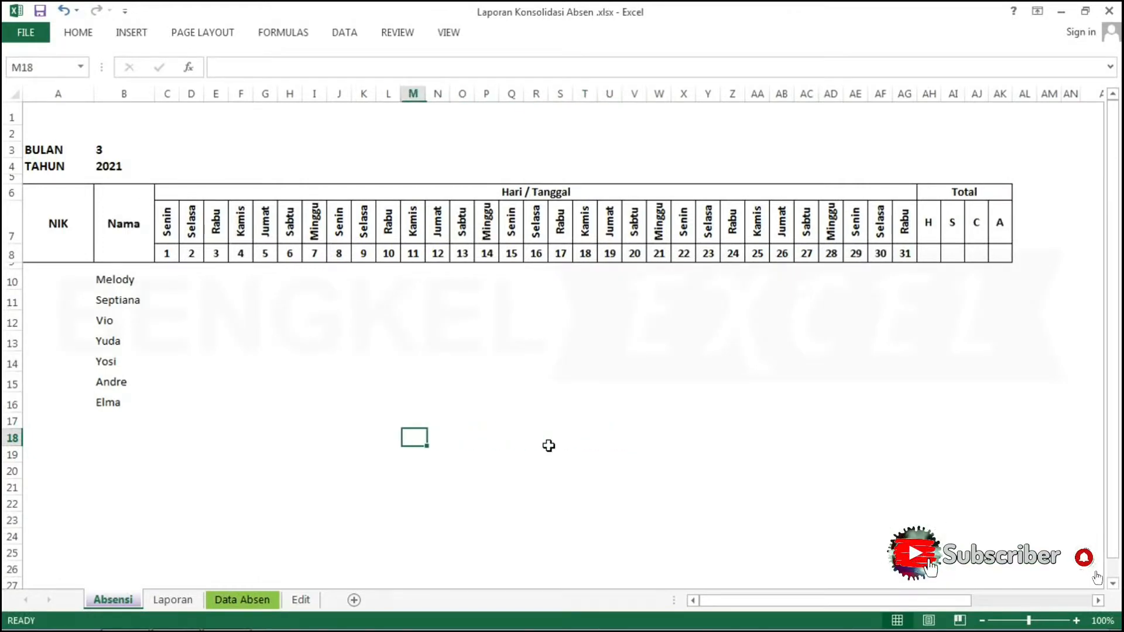
pyautogui.press('Up')
pyautogui.press('Up')
pyautogui.press('Up')
pyautogui.press('Up')
pyautogui.press('Up')
pyautogui.press('Up')
pyautogui.press('Up')
pyautogui.press('Up')
pyautogui.press('Up')
pyautogui.press('Up')
pyautogui.press('Up')
pyautogui.press('Up')
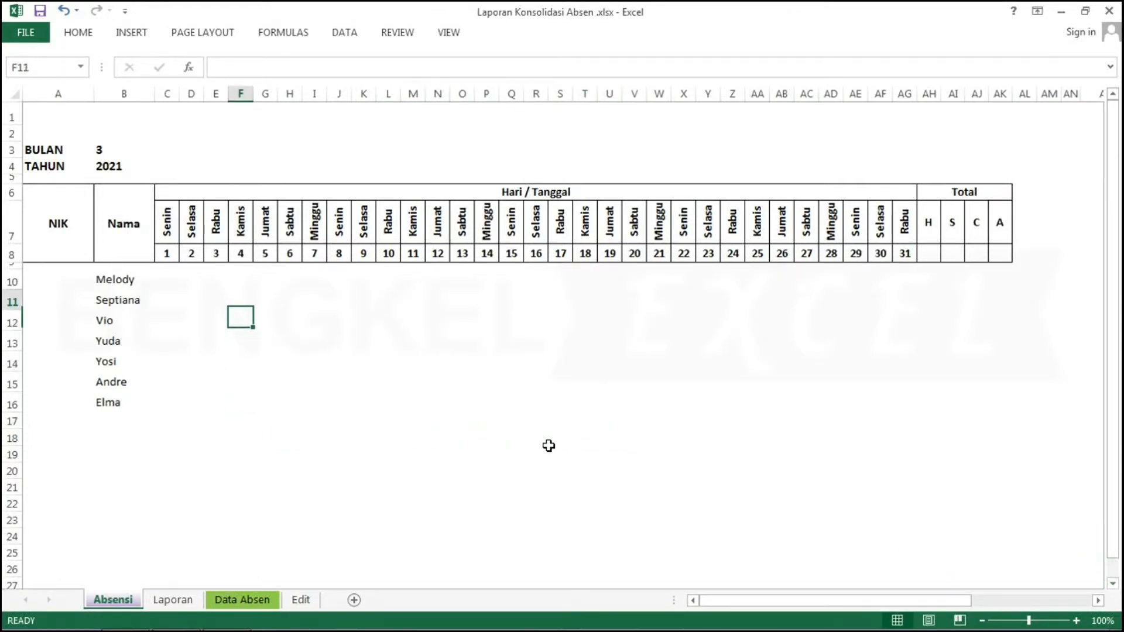
pyautogui.press('Left')
pyautogui.press('Down')
pyautogui.press('Down')
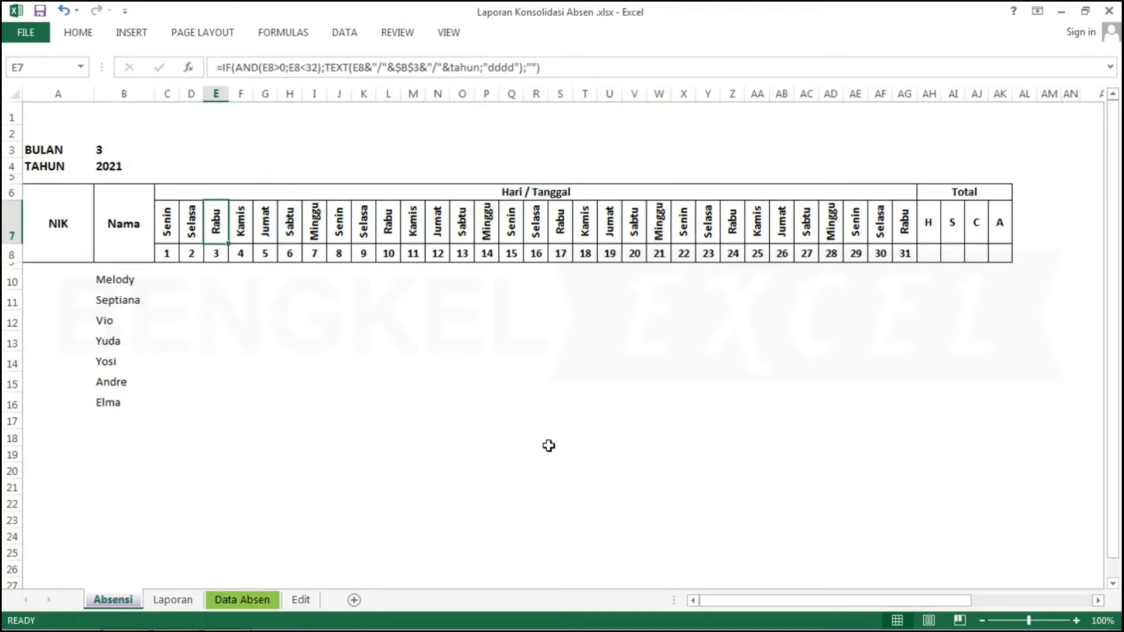
pyautogui.press('Up')
pyautogui.press('Up')
pyautogui.press('Up')
pyautogui.press('Up')
pyautogui.press('Up')
pyautogui.press('Right')
pyautogui.press('Down')
pyautogui.press('Left')
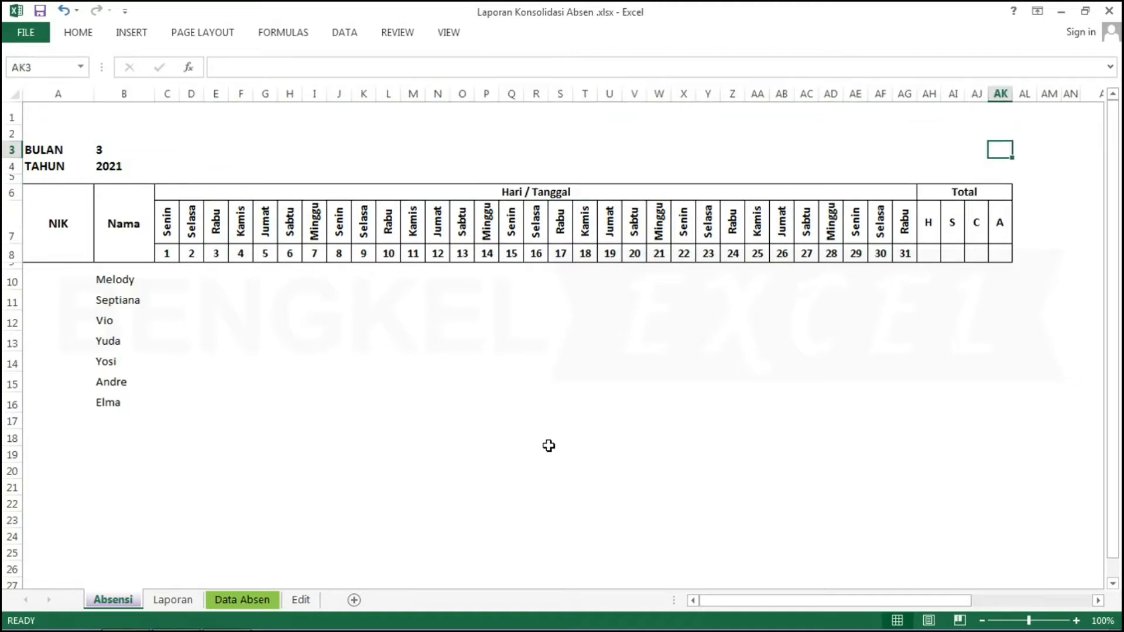
# - Set the BULAN value in B3 to 4 to test the calendar header
pyautogui.press('Left')
pyautogui.press('Left')
pyautogui.press('Left')
pyautogui.press('Left')
pyautogui.press('Left')
pyautogui.press('Left')
pyautogui.press('Left')
pyautogui.press('Left')
pyautogui.press('Left')
pyautogui.press('Left')
pyautogui.press('Left')
pyautogui.press('Left')
pyautogui.press('Left')
pyautogui.press('Left')
pyautogui.press('Left')
pyautogui.press('Left')
pyautogui.press('Left')
pyautogui.press('Left')
pyautogui.press('Left')
pyautogui.press('Left')
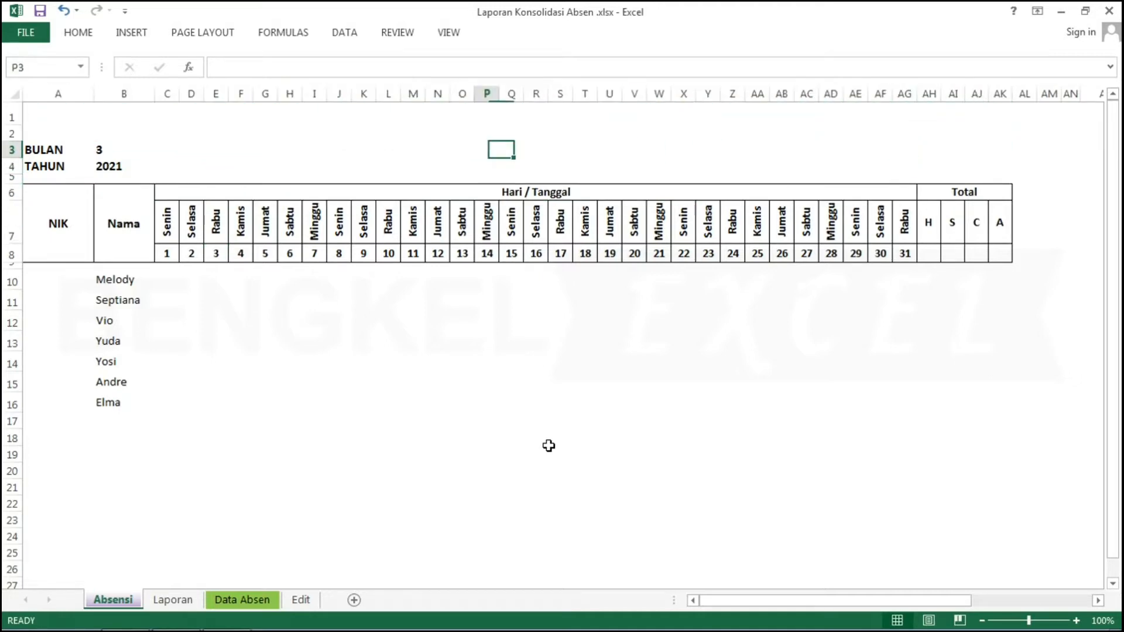
pyautogui.press('Left')
pyautogui.press('Left')
pyautogui.press('Left')
pyautogui.press('Left')
pyautogui.press('Left')
pyautogui.press('Left')
pyautogui.press('Left')
pyautogui.press('Left')
pyautogui.press('Left')
pyautogui.press('Left')
pyautogui.press('Left')
pyautogui.press('Left')
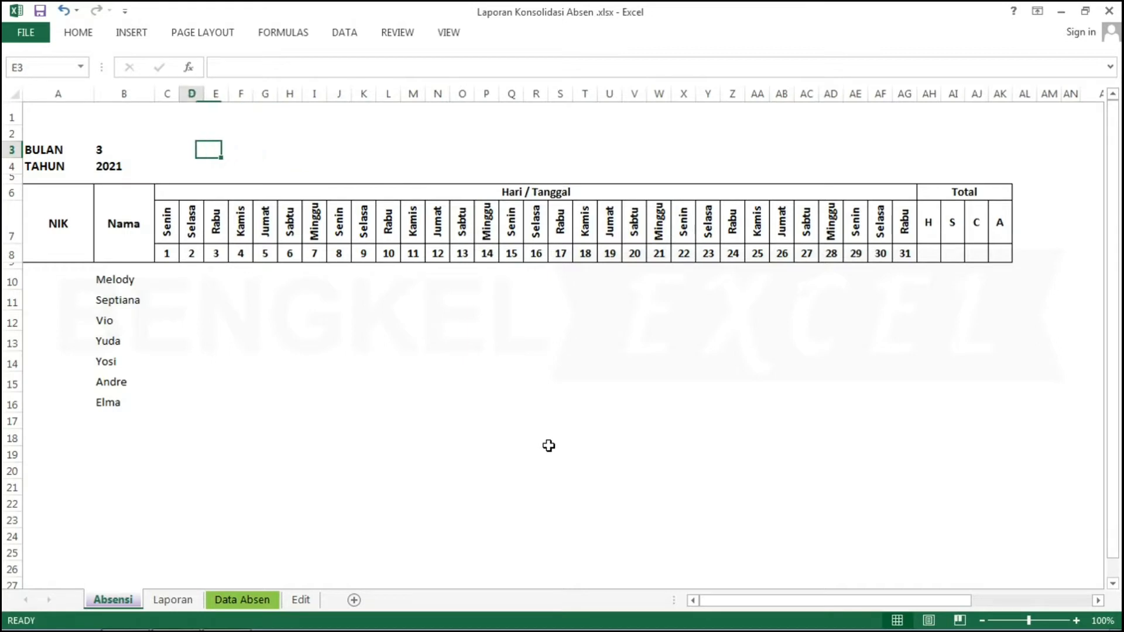
pyautogui.press('Left')
pyautogui.press('Left')
pyautogui.press('Left')
pyautogui.press('Left')
pyautogui.press('Right')
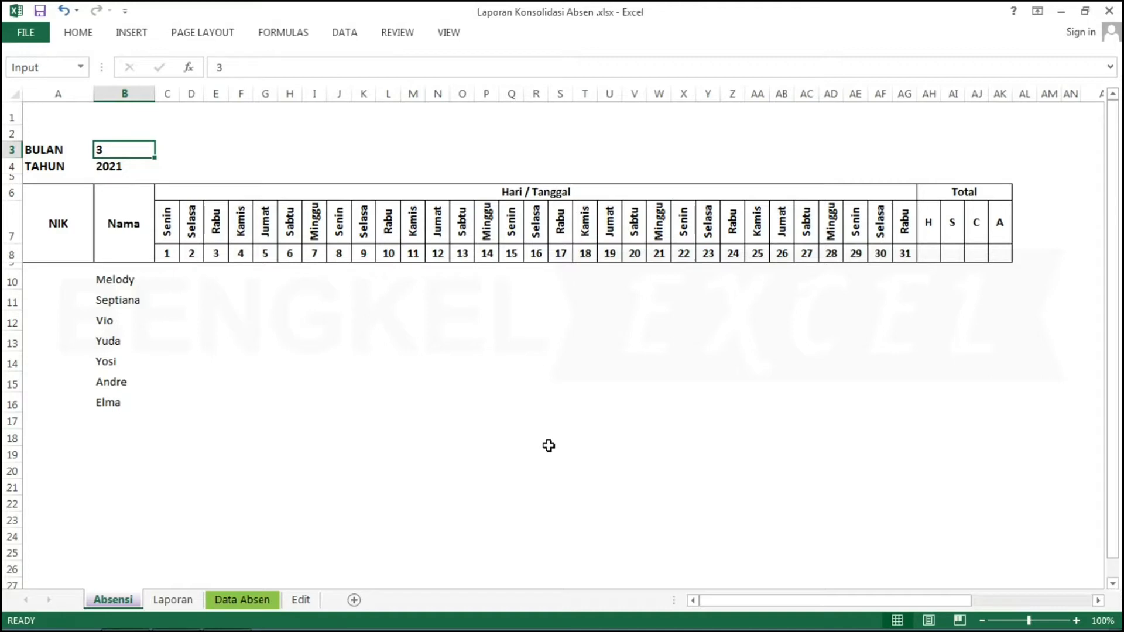
pyautogui.write('4')
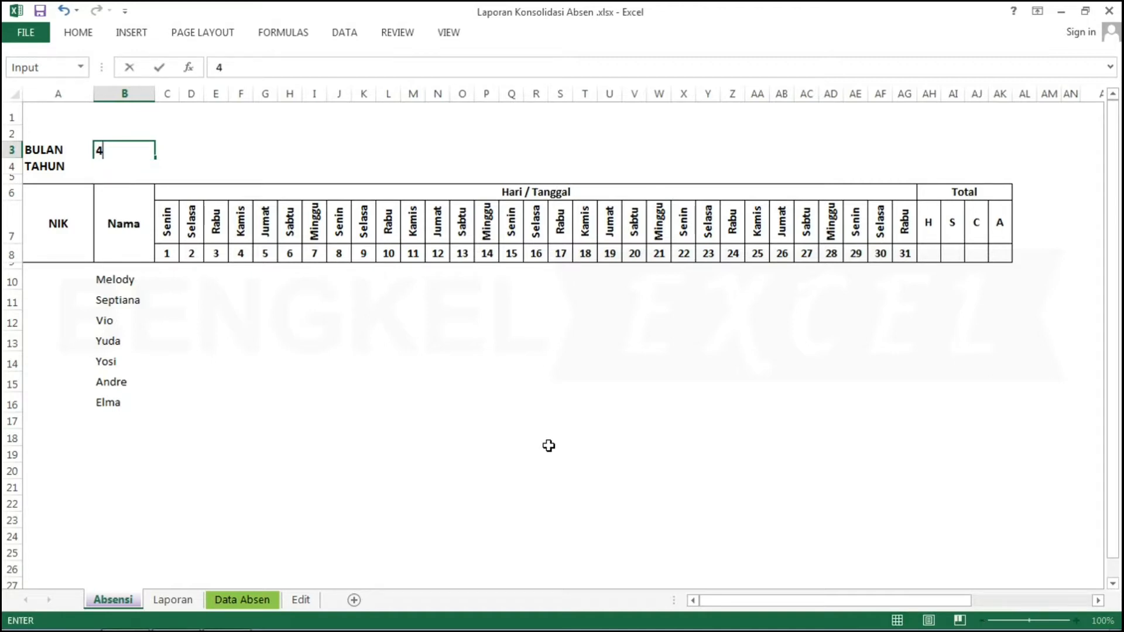
pyautogui.press('Return')
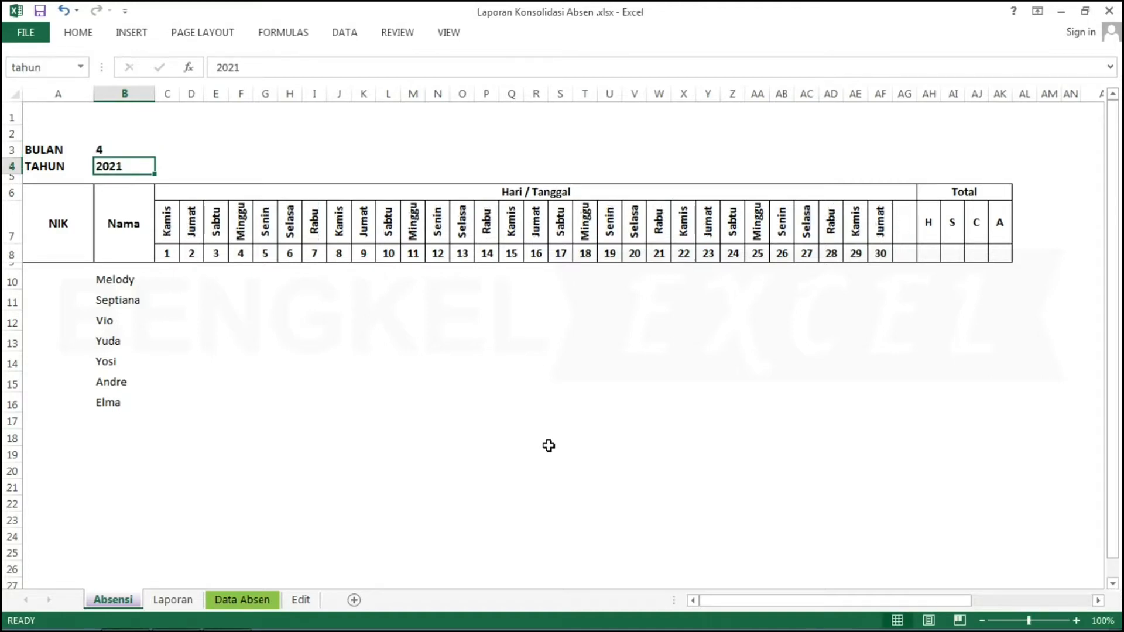
# - Set the BULAN value in B3 back to 3
pyautogui.press('Up')
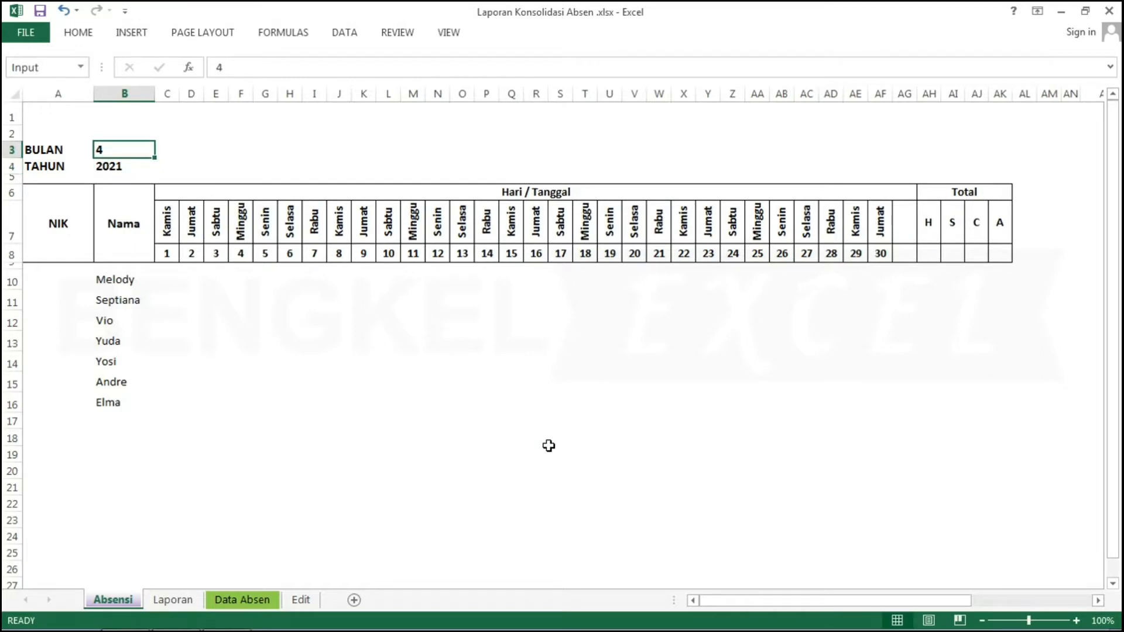
pyautogui.write('3')
pyautogui.press('Return')
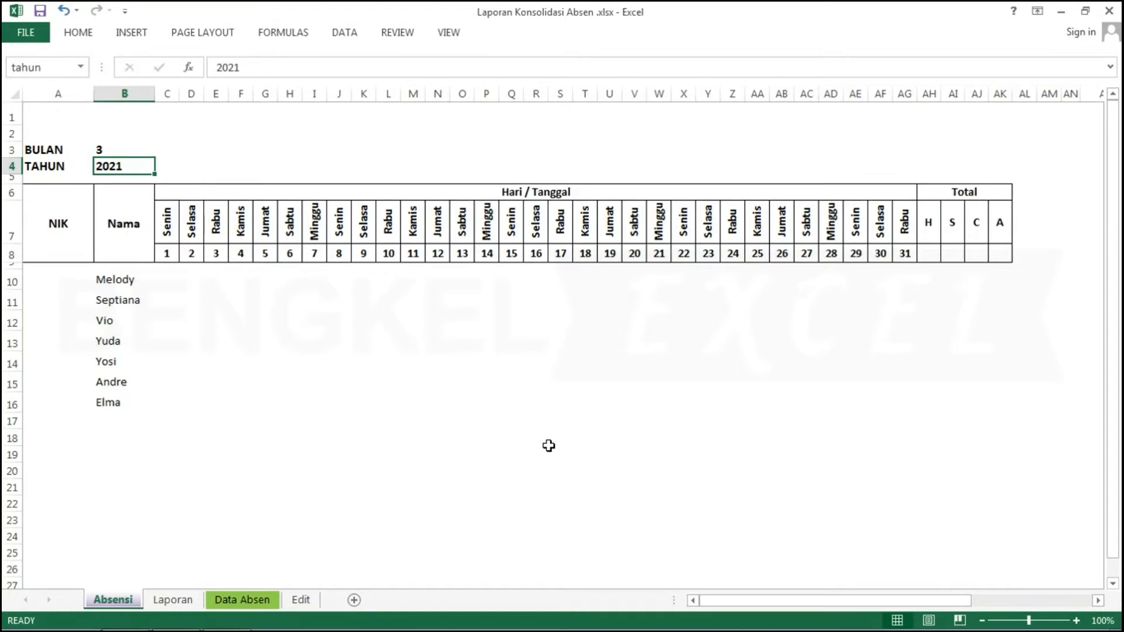
# - Examine the day-number and weekday formulas at the start of the Hari / Tanggal header
pyautogui.press('Right')
pyautogui.press('Right')
pyautogui.press('Down')
pyautogui.press('Down')
pyautogui.press('Down')
pyautogui.press('Down')
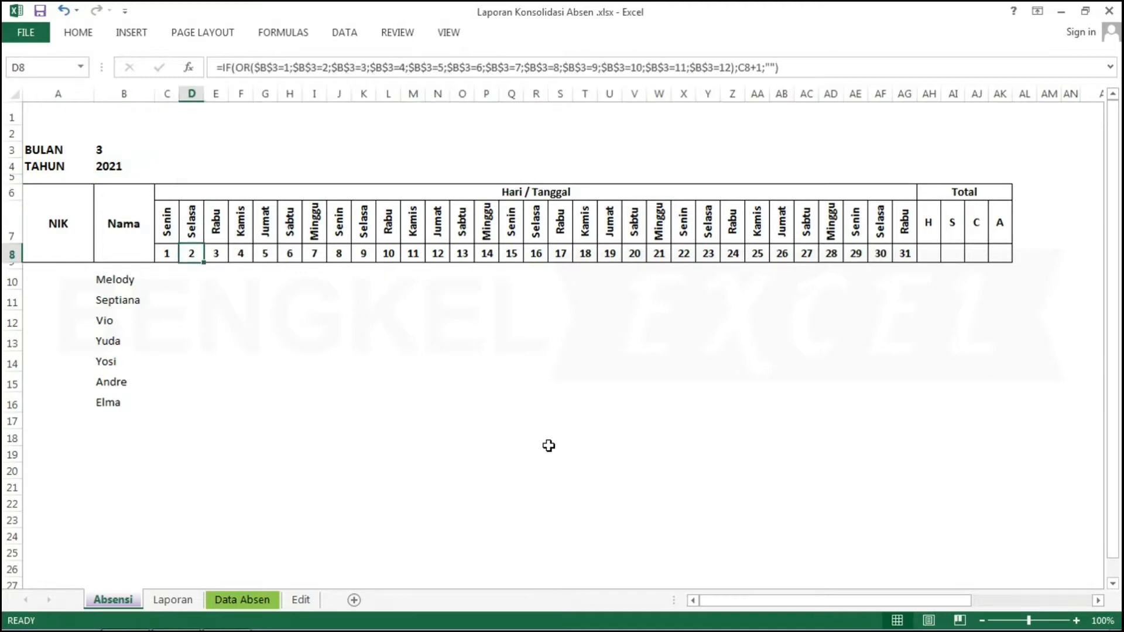
pyautogui.press('Left')
pyautogui.press('Up')
pyautogui.press('Up')
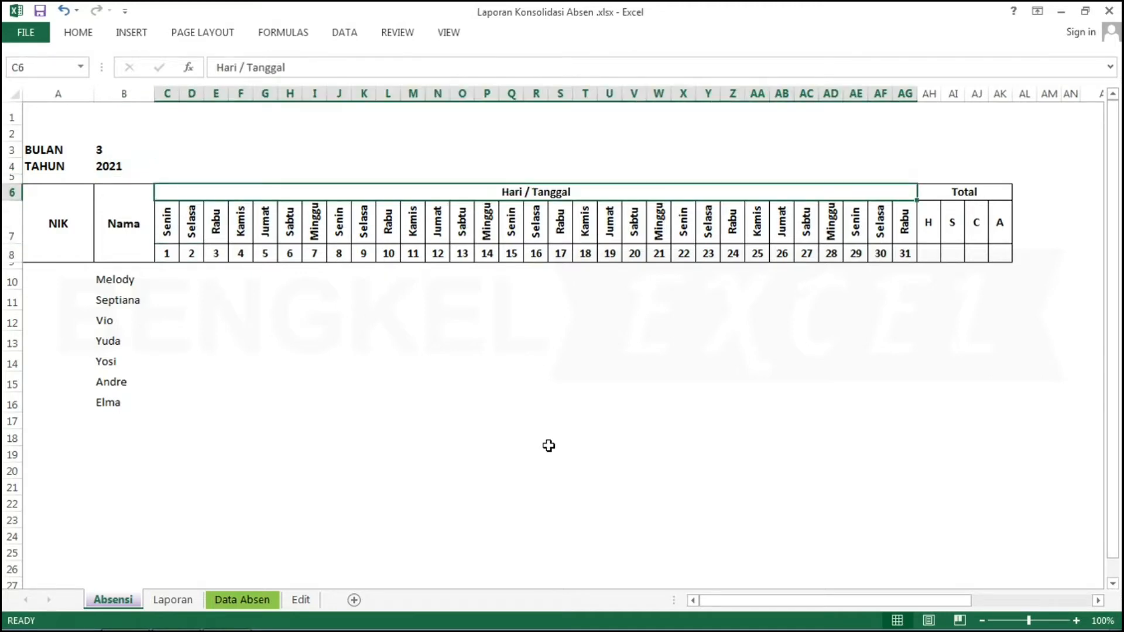
# - Enter the title ABSEN KARYAWAN in cell A1 of the Absensi sheet
pyautogui.press('Up')
pyautogui.press('Up')
pyautogui.press('Up')
pyautogui.press('Up')
pyautogui.press('Up')
pyautogui.press('Left')
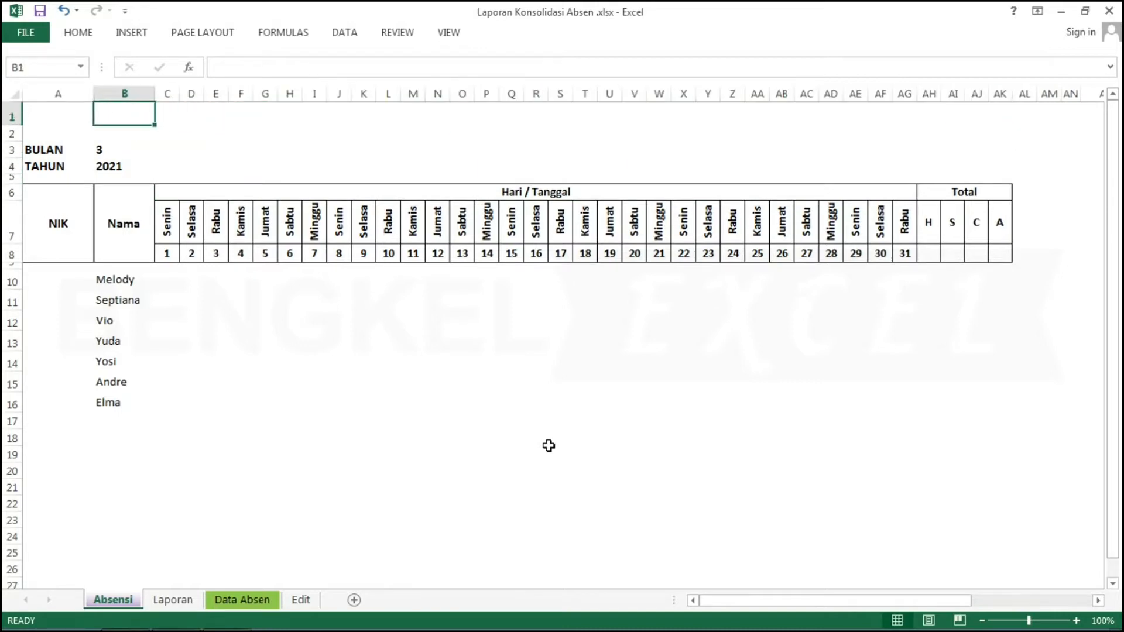
pyautogui.press('Left')
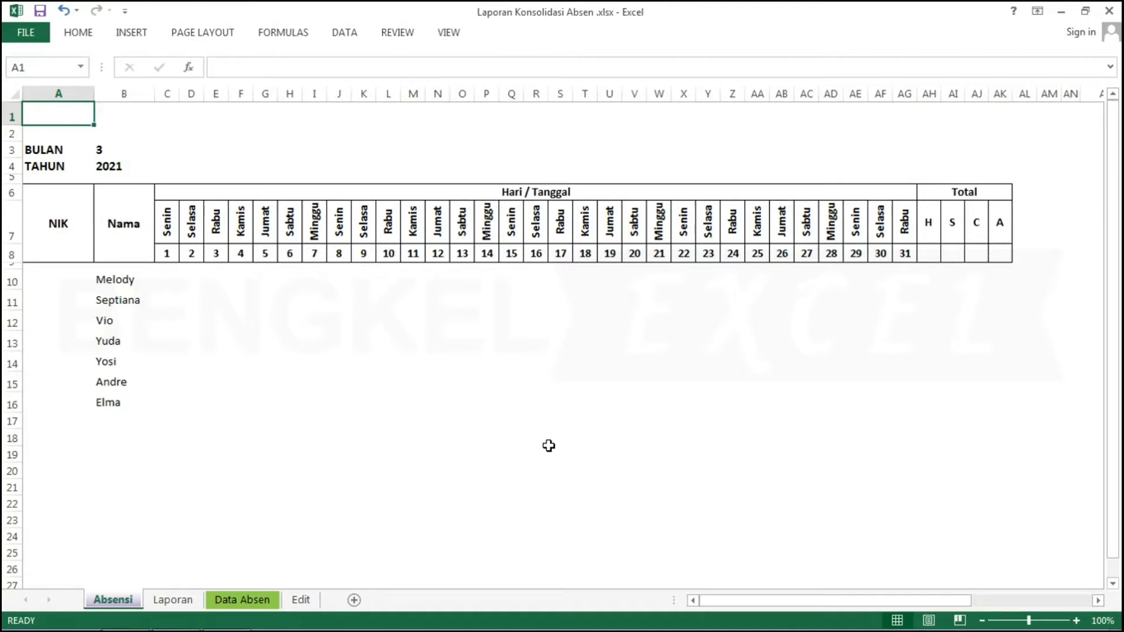
pyautogui.write('AB')
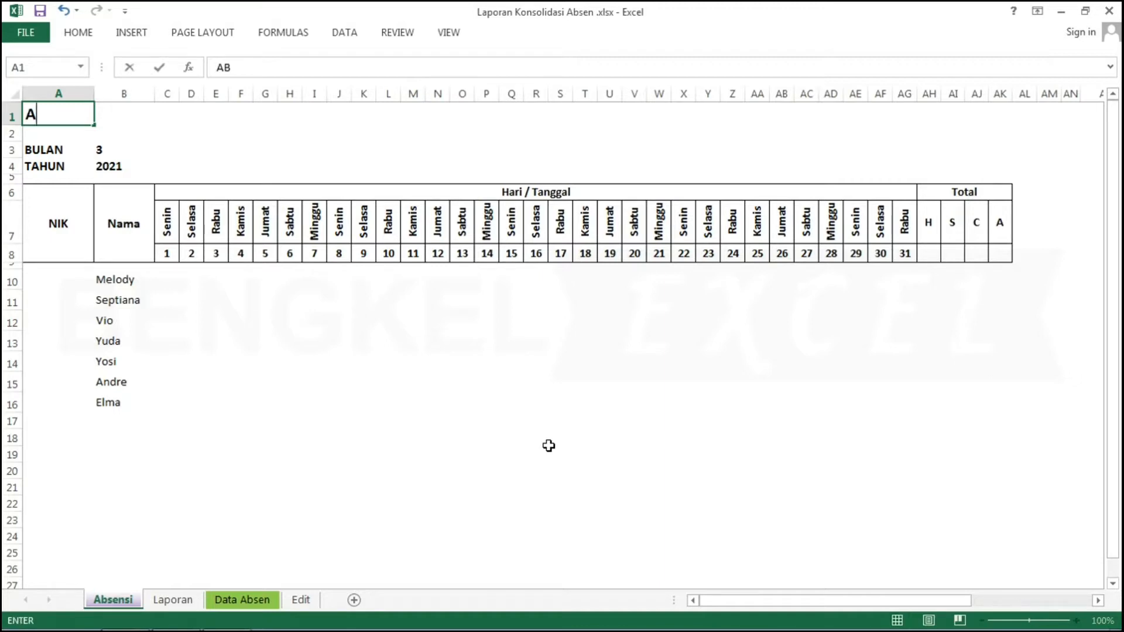
pyautogui.write('SEN K')
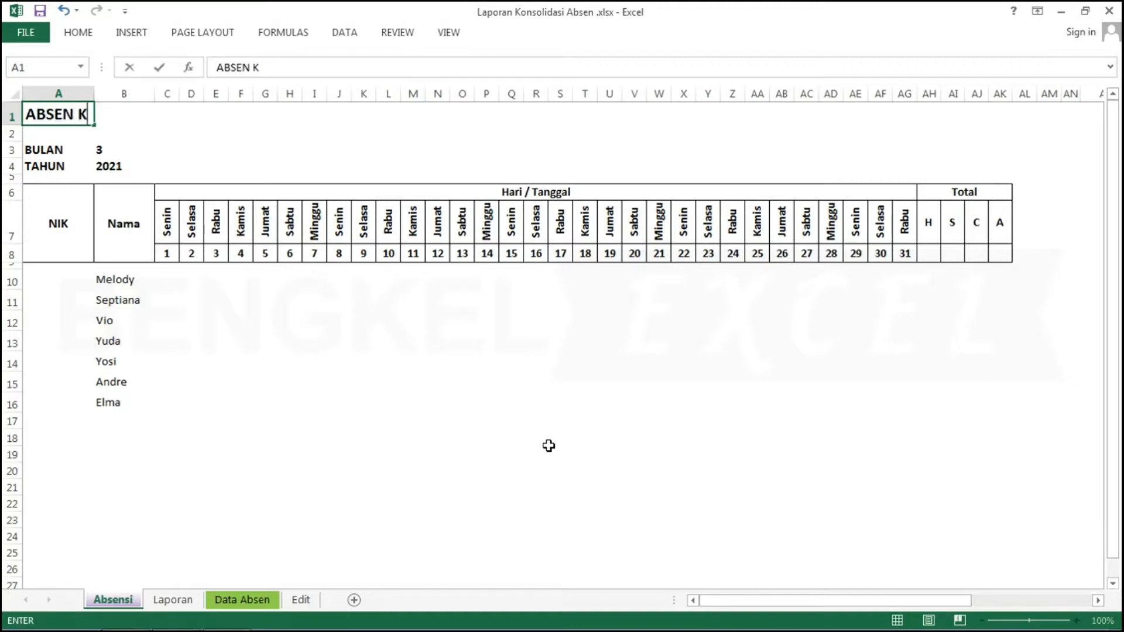
pyautogui.write('ARYAW')
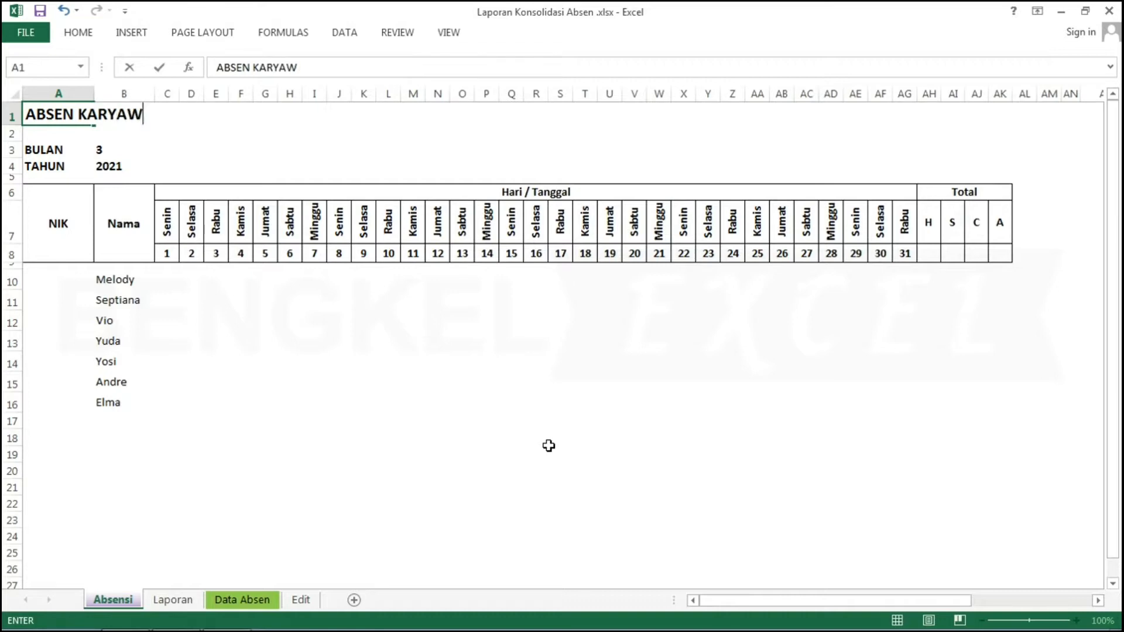
pyautogui.write('AN')
pyautogui.press('Return')
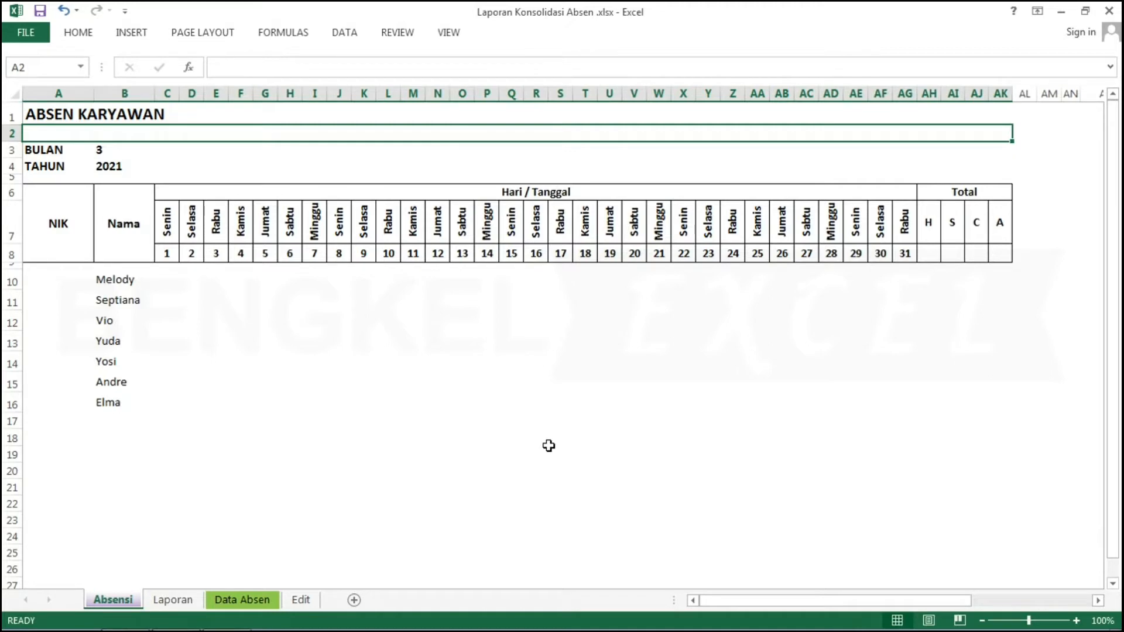
# - Enter the date 1/3/2021 in the merged row 2 below the title
pyautogui.write('1/3')
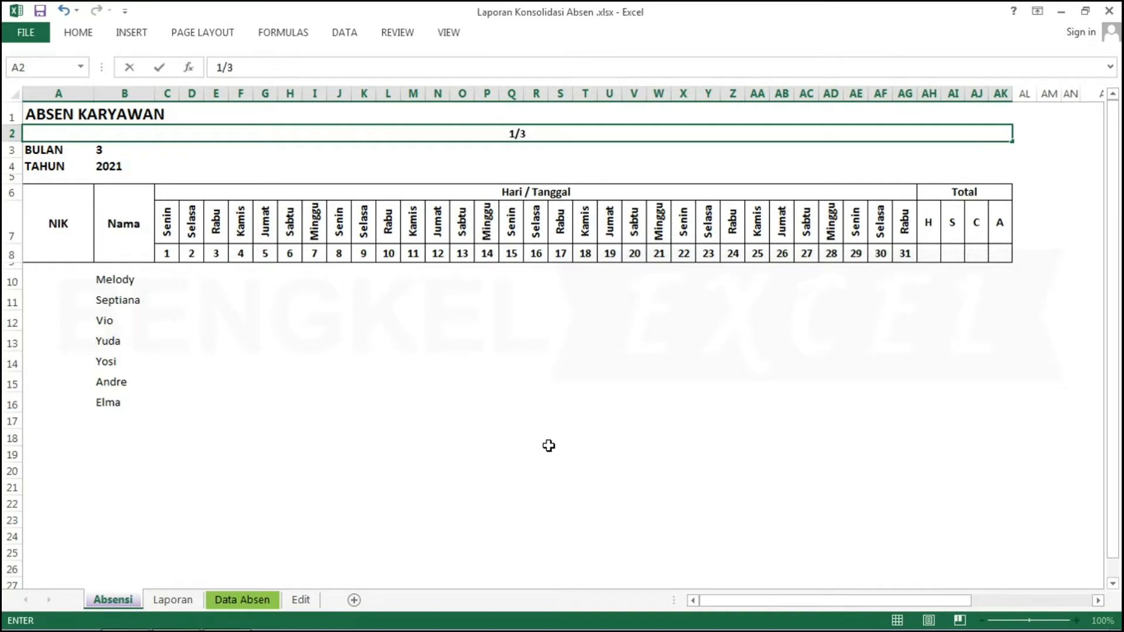
pyautogui.write('/2021')
pyautogui.press('Return')
# - Center the ABSEN KARYAWAN title horizontally in cell A1
pyautogui.press('Up')
pyautogui.press('Up')
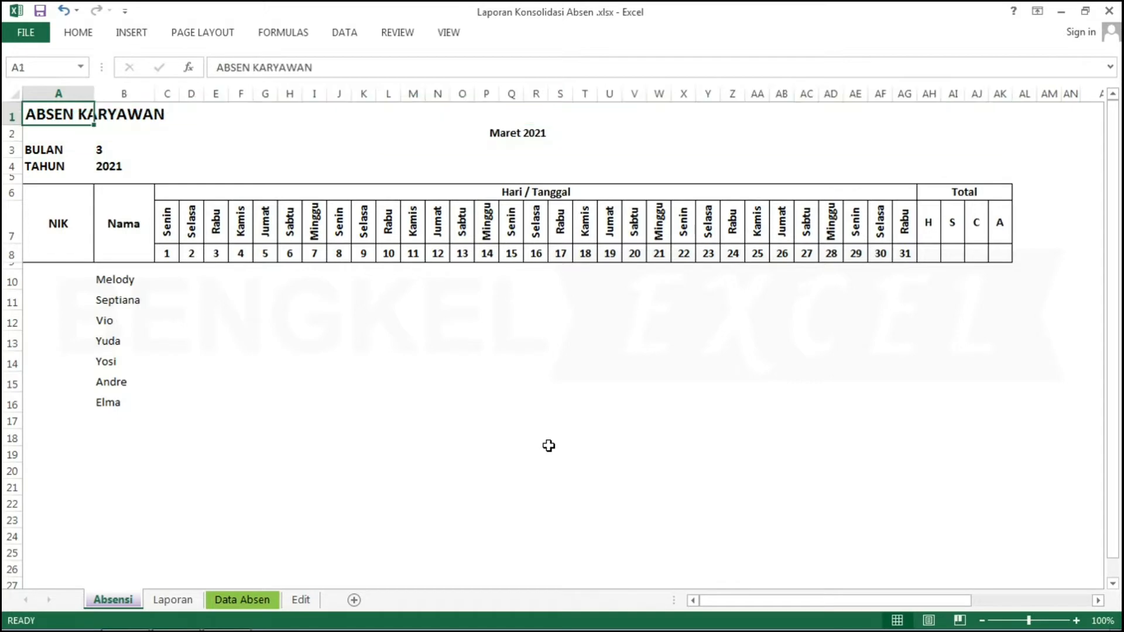
pyautogui.click(75, 35)
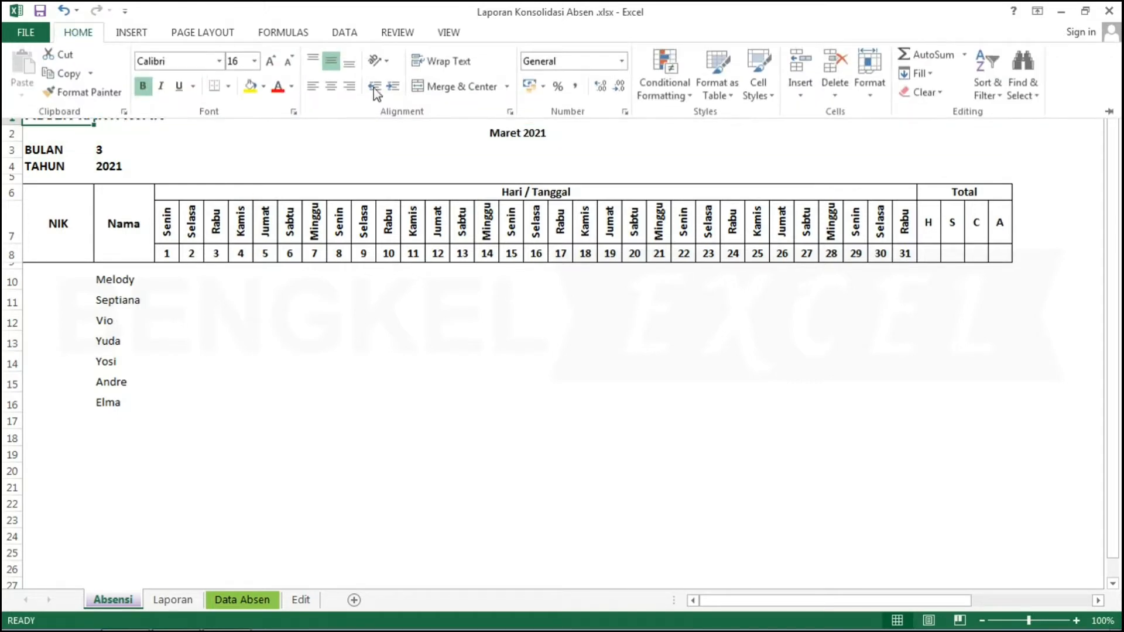
pyautogui.click(330, 86)
pyautogui.click(469, 162)
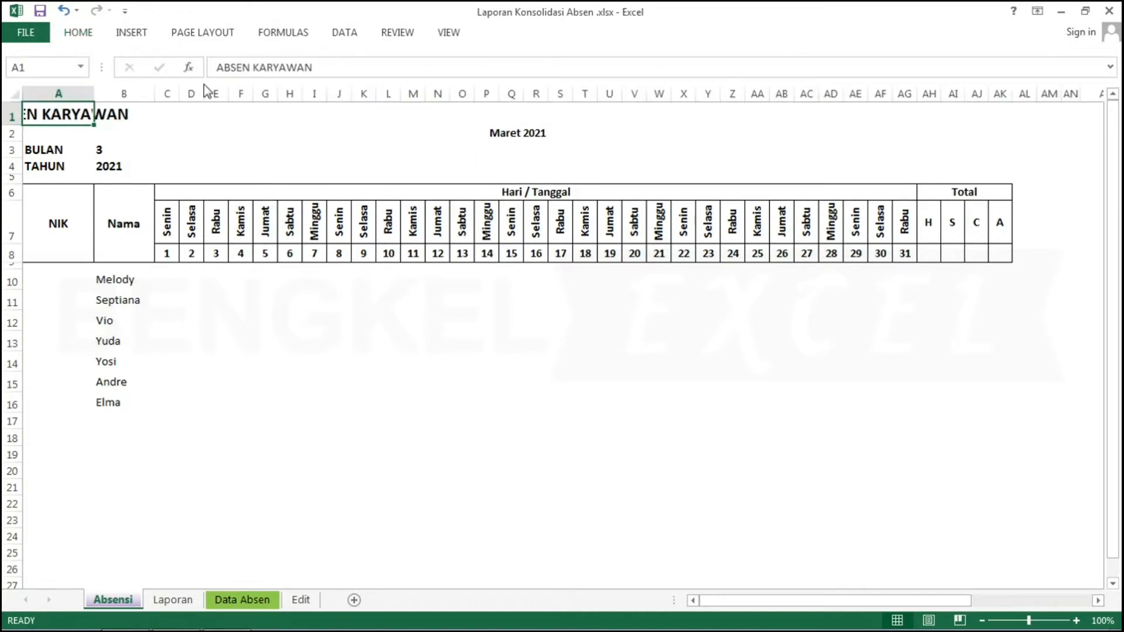
# - Merge and center the ABSEN KARYAWAN title across A1:AK1, the full width of the attendance table
pyautogui.hotkey('shift', 'Right')
pyautogui.hotkey('shift', 'Right')
pyautogui.hotkey('shift', 'Right')
pyautogui.hotkey('shift', 'Right')
pyautogui.hotkey('shift', 'Right')
pyautogui.hotkey('shift', 'Right')
pyautogui.hotkey('shift', 'Right')
pyautogui.hotkey('shift', 'Right')
pyautogui.hotkey('shift', 'Right')
pyautogui.hotkey('shift', 'Right')
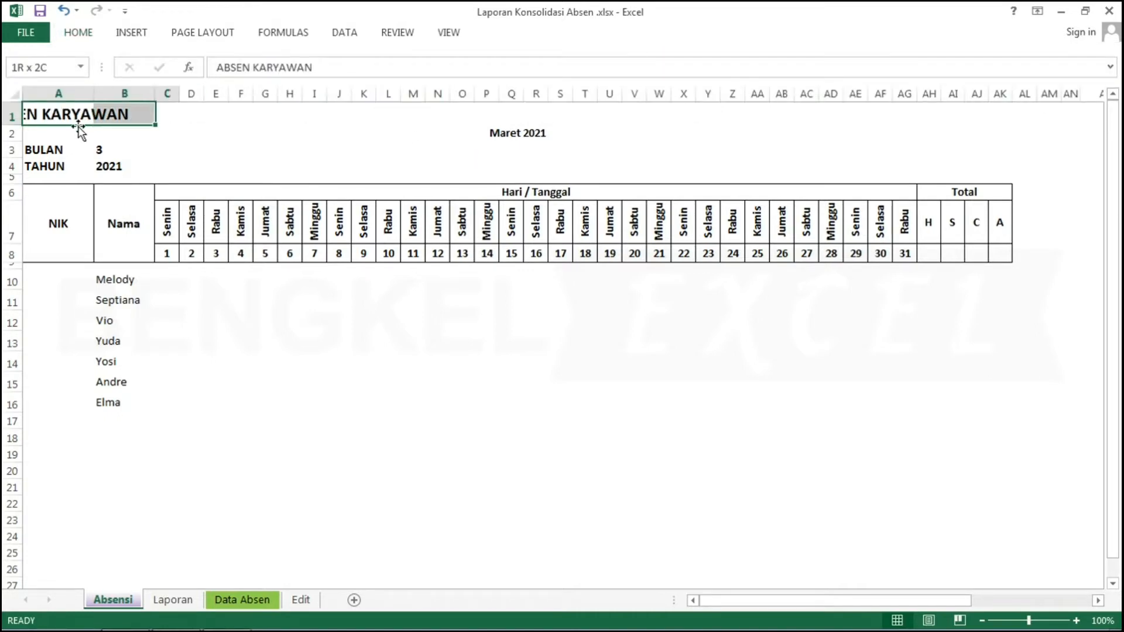
pyautogui.hotkey('shift', 'Right')
pyautogui.hotkey('shift', 'Right')
pyautogui.hotkey('shift', 'Right')
pyautogui.hotkey('shift', 'Right')
pyautogui.hotkey('shift', 'Right')
pyautogui.hotkey('shift', 'Right')
pyautogui.hotkey('shift', 'Right')
pyautogui.hotkey('shift', 'Right')
pyautogui.hotkey('shift', 'Right')
pyautogui.hotkey('shift', 'Right')
pyautogui.hotkey('shift', 'Right')
pyautogui.hotkey('shift', 'Right')
pyautogui.hotkey('shift', 'Right')
pyautogui.hotkey('shift', 'Right')
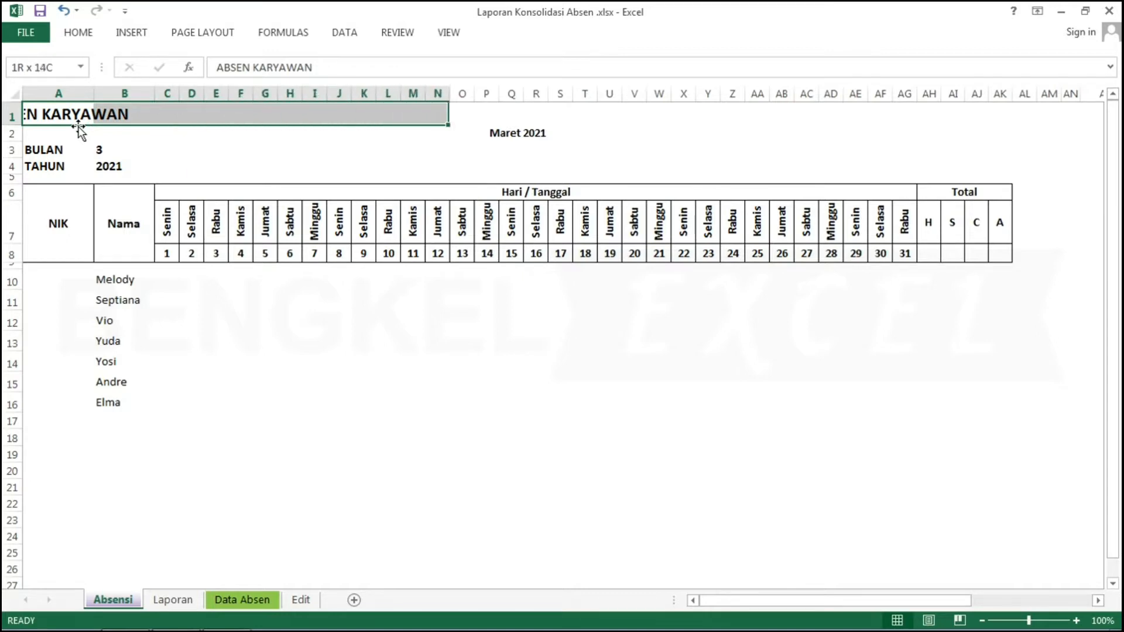
pyautogui.hotkey('shift', 'Right')
pyautogui.hotkey('shift', 'Right')
pyautogui.hotkey('shift', 'Right')
pyautogui.hotkey('shift', 'Right')
pyautogui.hotkey('shift', 'Right')
pyautogui.hotkey('shift', 'Right')
pyautogui.hotkey('shift', 'Right')
pyautogui.hotkey('shift', 'Right')
pyautogui.hotkey('shift', 'Right')
pyautogui.hotkey('shift', 'Right')
pyautogui.hotkey('shift', 'Right')
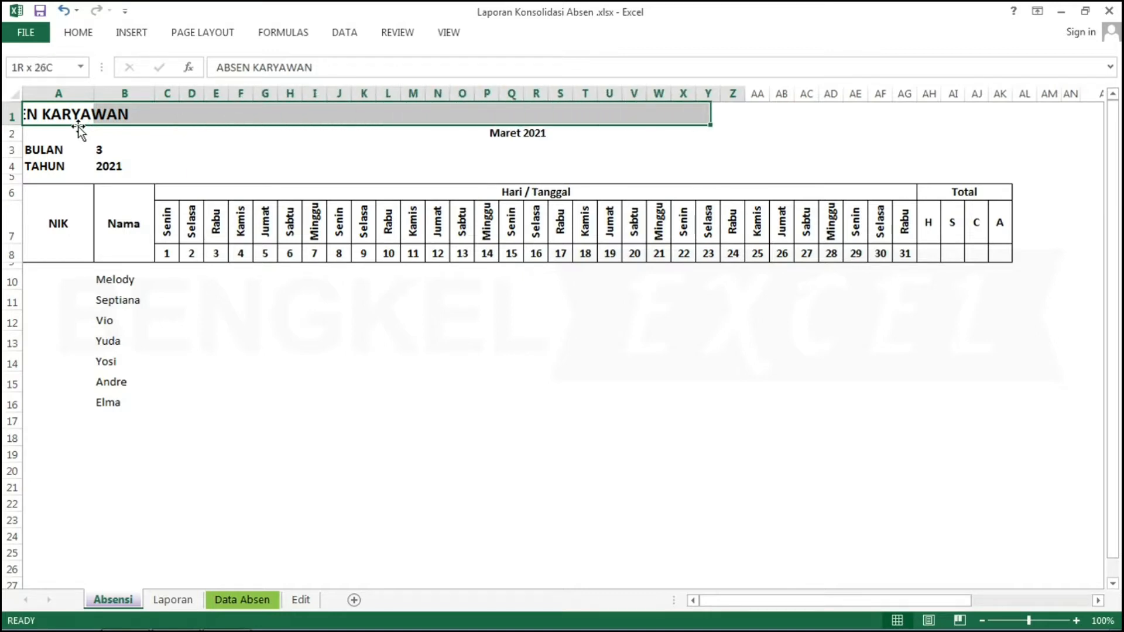
pyautogui.hotkey('shift', 'Right')
pyautogui.hotkey('shift', 'Right')
pyautogui.hotkey('shift', 'Right')
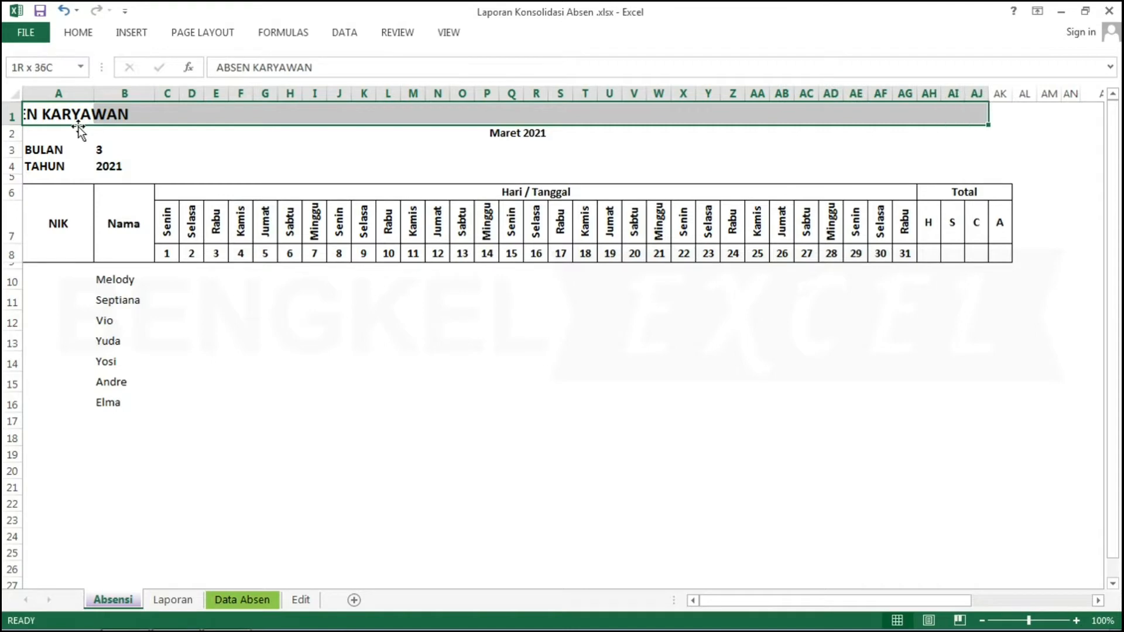
pyautogui.click(86, 36)
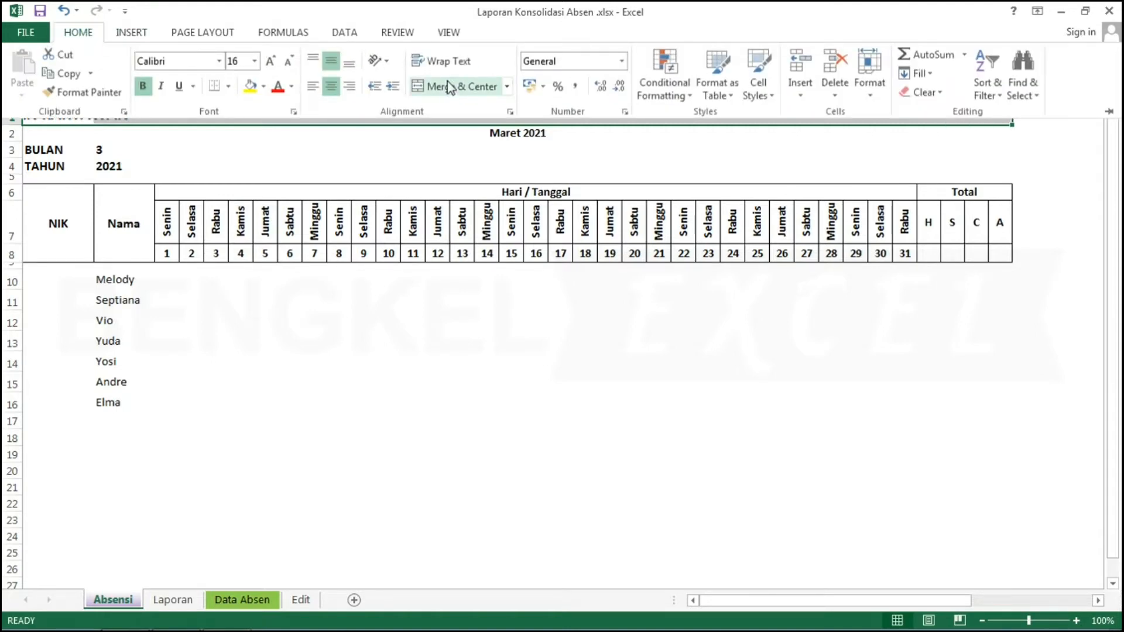
pyautogui.click(447, 88)
pyautogui.click(483, 314)
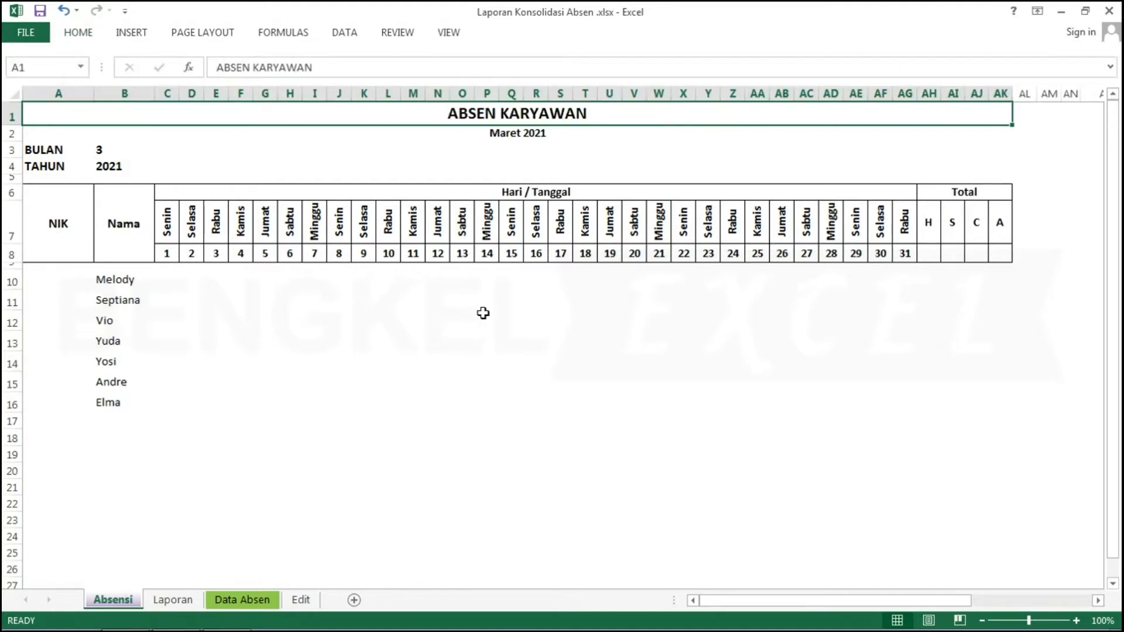
# - Apply All Borders to the employee rows A10:AK16, covering the full width of the attendance table
pyautogui.press('Down')
pyautogui.press('Down')
pyautogui.press('Down')
pyautogui.press('Down')
pyautogui.press('Down')
pyautogui.press('Down')
pyautogui.press('Down')
pyautogui.press('Down')
pyautogui.press('Down')
pyautogui.press('Down')
pyautogui.press('Up')
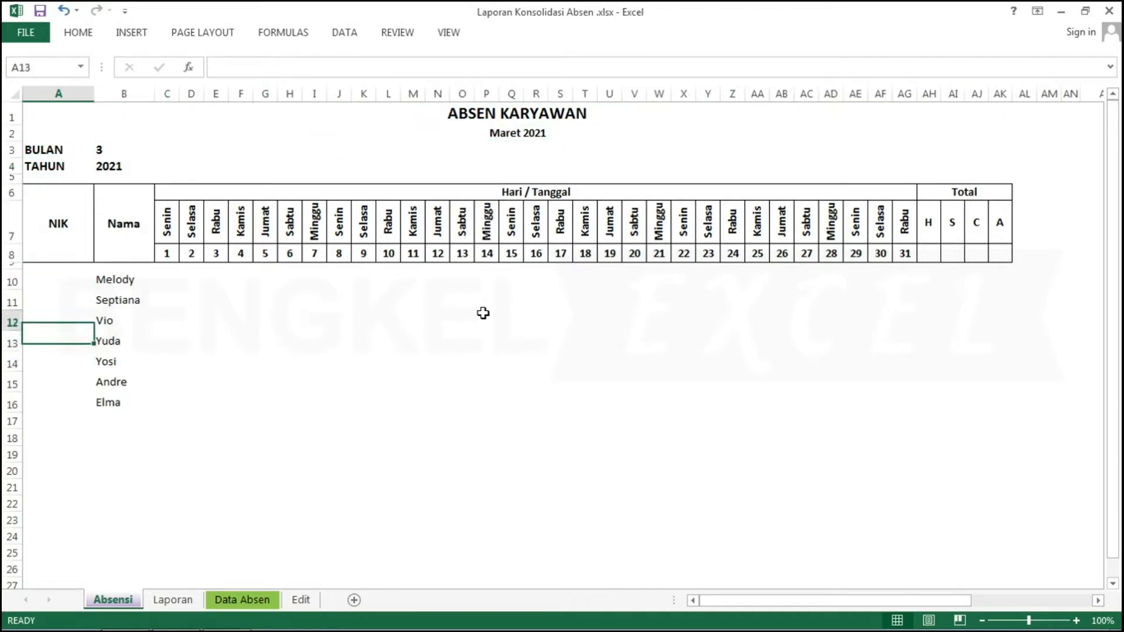
pyautogui.press('Up')
pyautogui.press('Up')
pyautogui.press('Up')
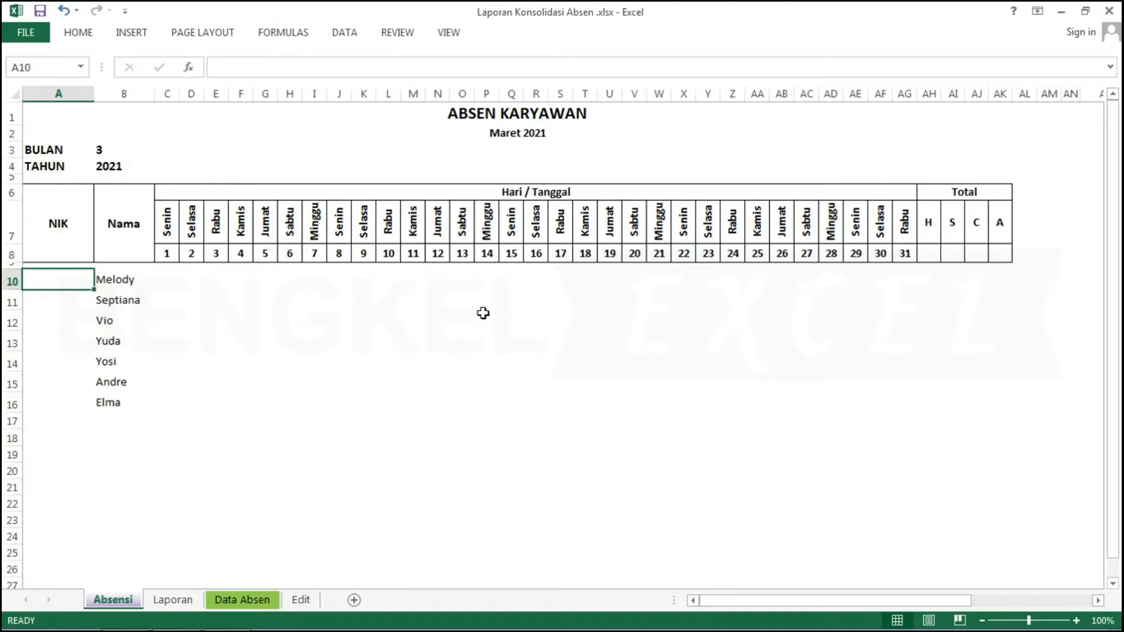
pyautogui.hotkey('shift', 'Right')
pyautogui.hotkey('shift', 'Right')
pyautogui.hotkey('shift', 'Right')
pyautogui.hotkey('shift', 'Right')
pyautogui.hotkey('shift', 'Right')
pyautogui.hotkey('shift', 'Right')
pyautogui.hotkey('shift', 'Right')
pyautogui.hotkey('shift', 'Right')
pyautogui.hotkey('shift', 'Right')
pyautogui.hotkey('shift', 'Right')
pyautogui.hotkey('shift', 'Right')
pyautogui.hotkey('shift', 'Right')
pyautogui.hotkey('shift', 'Right')
pyautogui.hotkey('shift', 'Right')
pyautogui.hotkey('shift', 'Right')
pyautogui.hotkey('shift', 'Right')
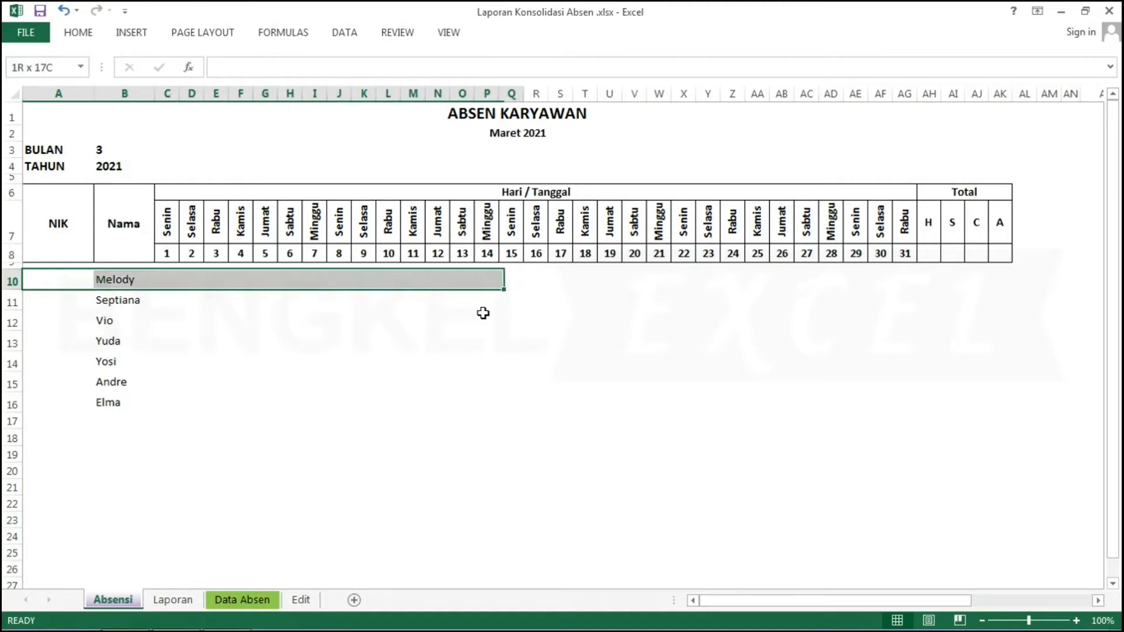
pyautogui.hotkey('shift', 'Right')
pyautogui.hotkey('shift', 'Right')
pyautogui.hotkey('shift', 'Right')
pyautogui.hotkey('shift', 'Right')
pyautogui.hotkey('shift', 'Right')
pyautogui.hotkey('shift', 'Right')
pyautogui.hotkey('shift', 'Right')
pyautogui.hotkey('shift', 'Right')
pyautogui.hotkey('shift', 'Right')
pyautogui.hotkey('shift', 'Right')
pyautogui.hotkey('shift', 'Right')
pyautogui.hotkey('shift', 'Right')
pyautogui.hotkey('shift', 'Right')
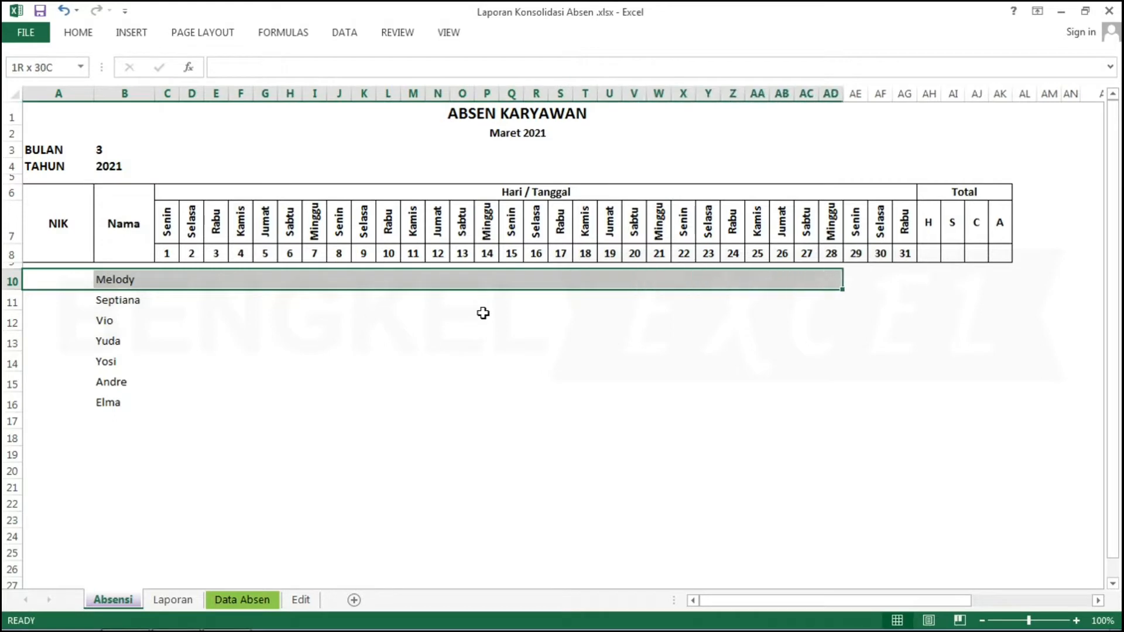
pyautogui.hotkey('shift', 'Right')
pyautogui.hotkey('shift', 'Right')
pyautogui.hotkey('shift', 'Right')
pyautogui.hotkey('shift', 'Right')
pyautogui.hotkey('shift', 'Right')
pyautogui.hotkey('shift', 'Right')
pyautogui.hotkey('shift', 'Right')
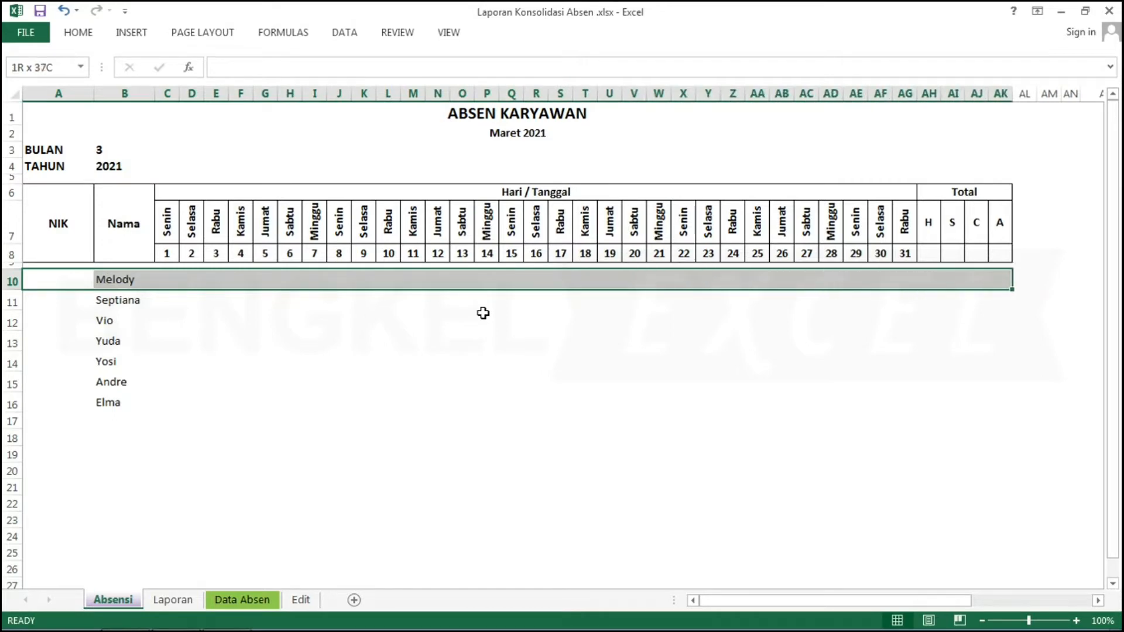
pyautogui.hotkey('shift', 'Down')
pyautogui.hotkey('shift', 'Down')
pyautogui.hotkey('shift', 'Down')
pyautogui.hotkey('shift', 'Down')
pyautogui.hotkey('shift', 'Down')
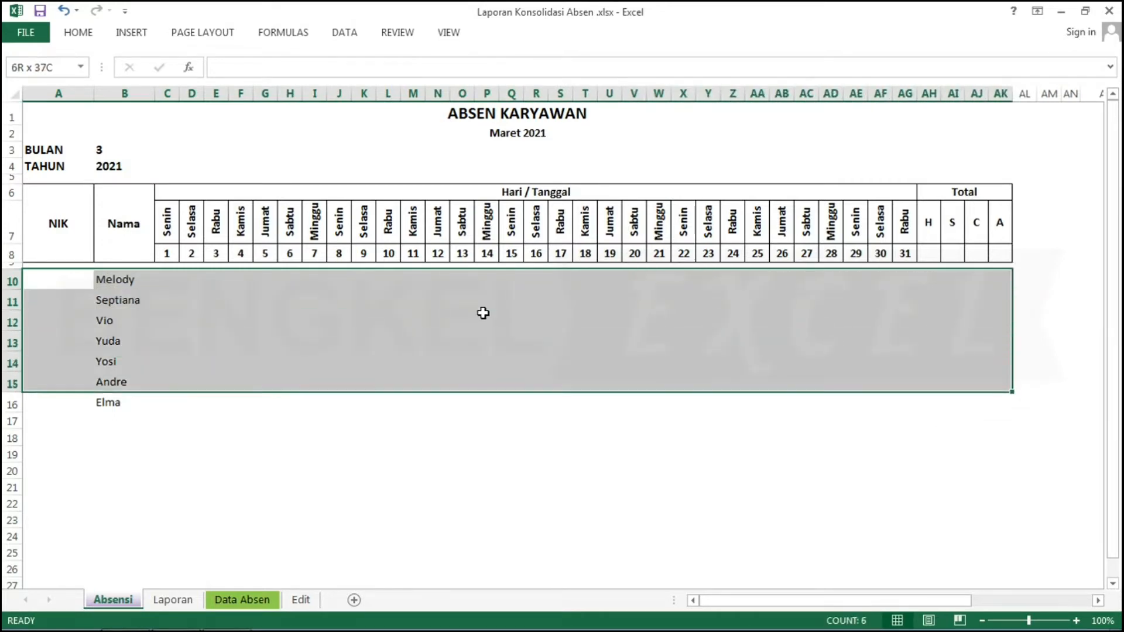
pyautogui.hotkey('shift', 'Down')
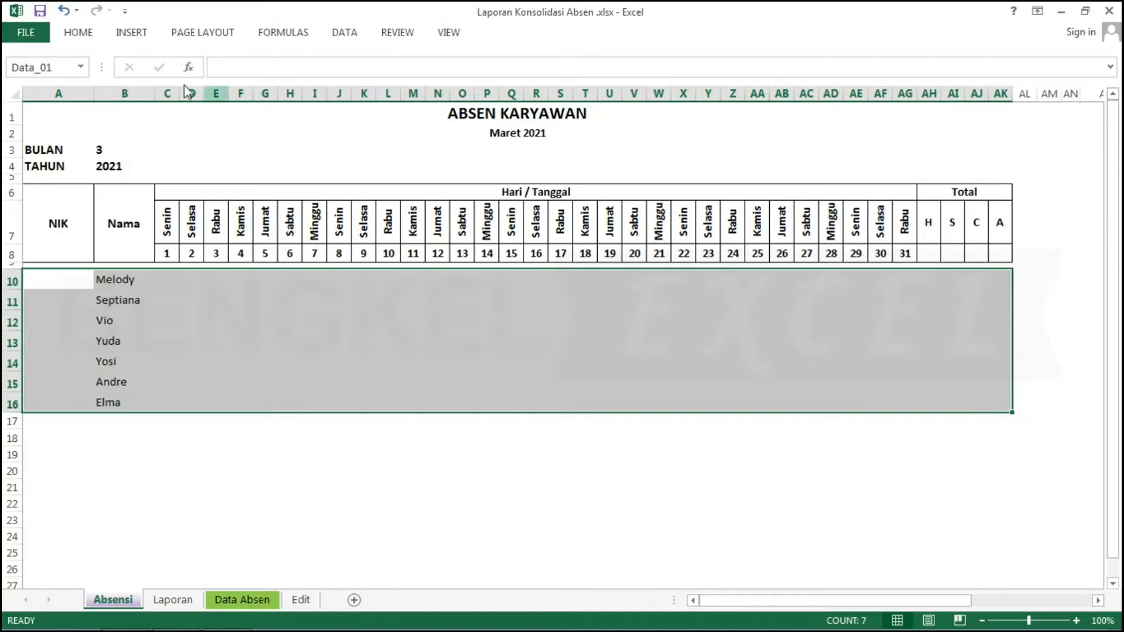
pyautogui.click(79, 33)
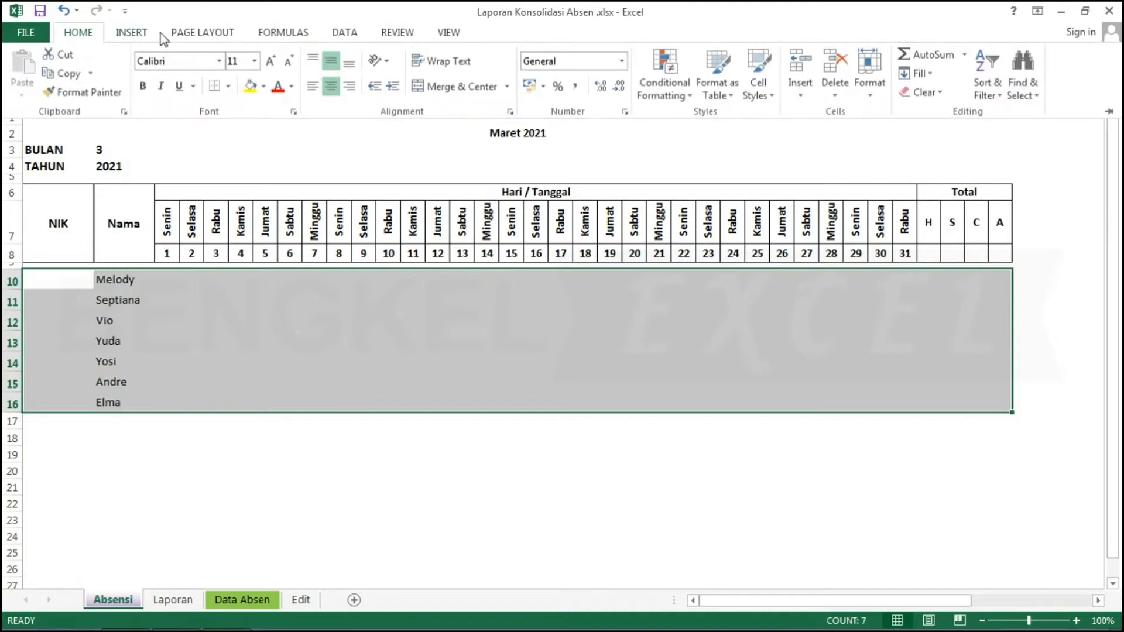
pyautogui.click(230, 88)
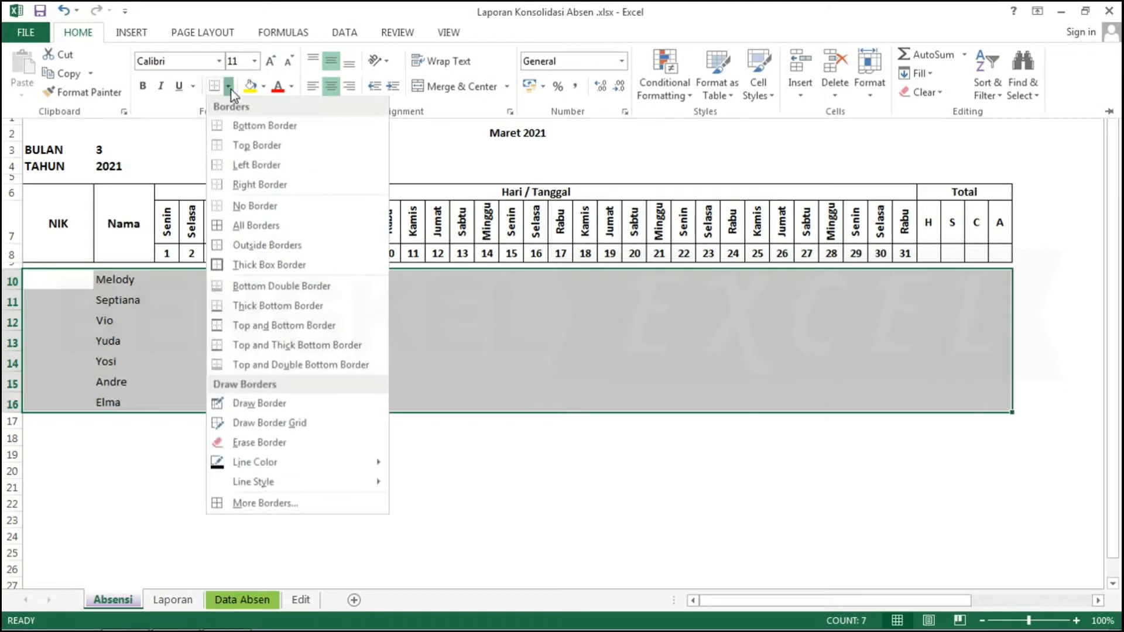
pyautogui.click(244, 226)
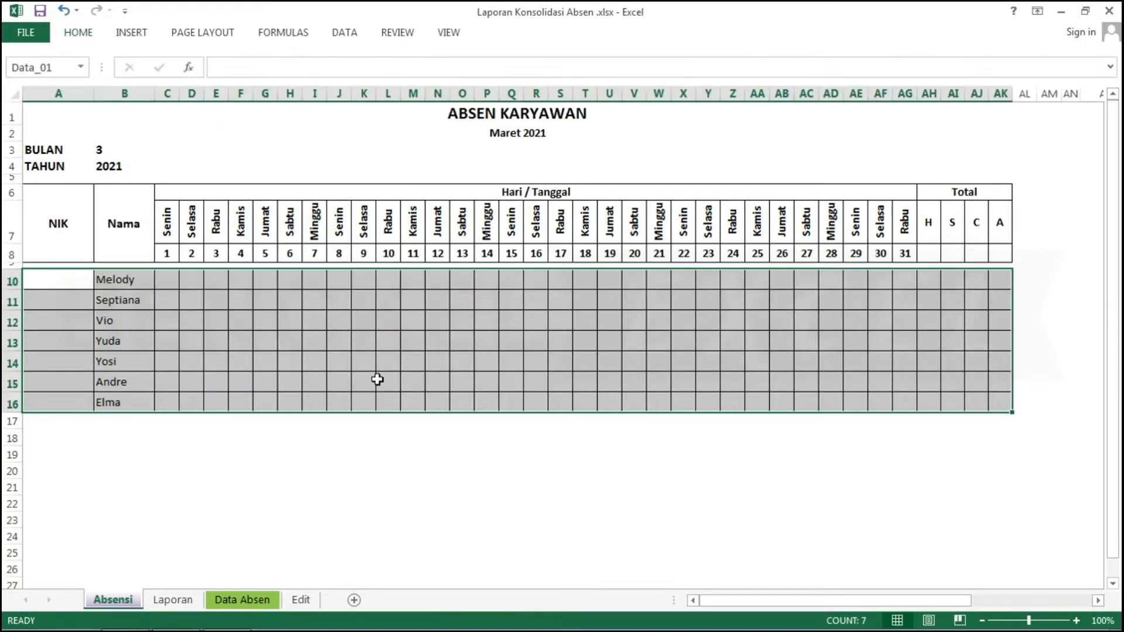
pyautogui.click(377, 379)
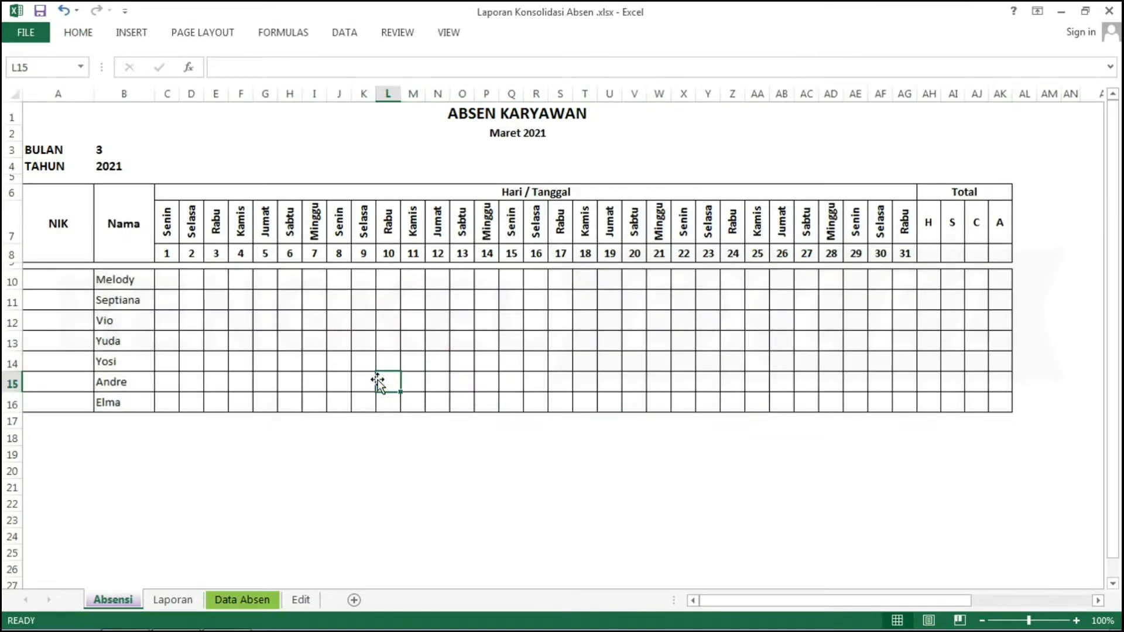
# - Enter the first employee's NIK number in cell A10
pyautogui.press('Up')
pyautogui.press('Up')
pyautogui.press('Up')
pyautogui.press('Up')
pyautogui.press('Up')
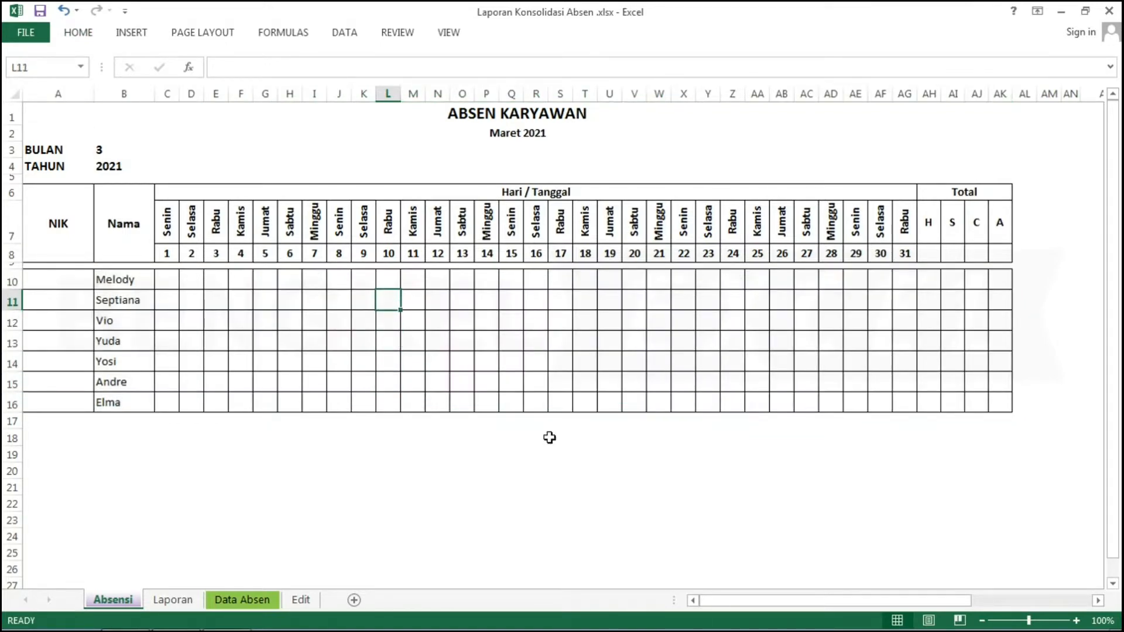
pyautogui.press('Left')
pyautogui.press('Left')
pyautogui.press('Left')
pyautogui.press('Left')
pyautogui.press('Left')
pyautogui.press('Left')
pyautogui.press('Left')
pyautogui.press('Left')
pyautogui.press('Left')
pyautogui.press('Left')
pyautogui.press('Left')
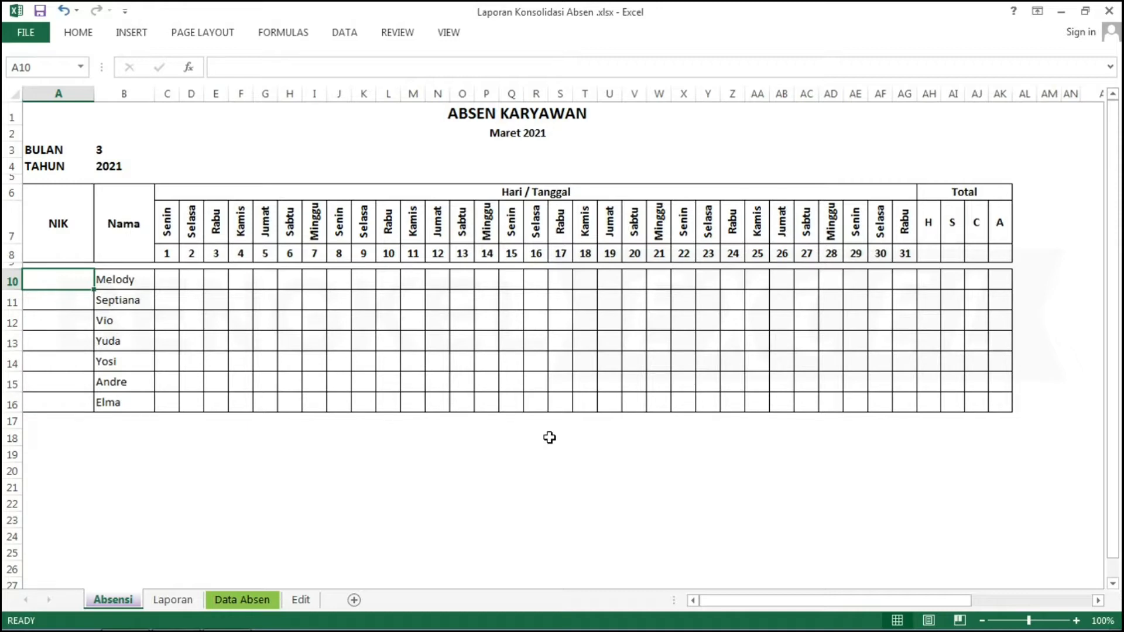
pyautogui.write('1')
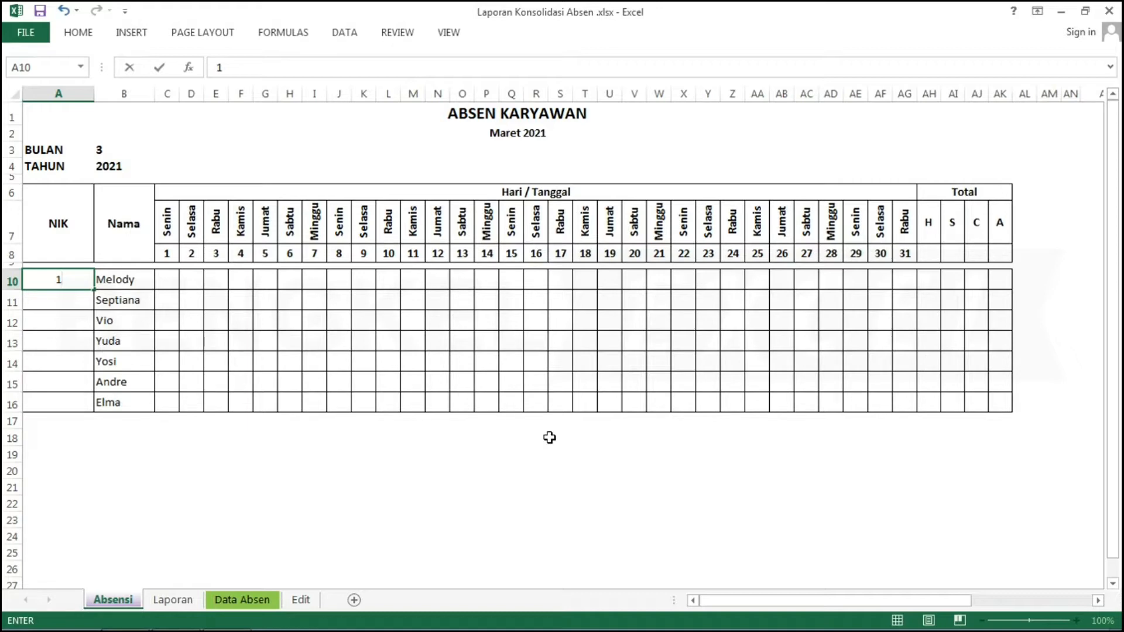
pyautogui.press('BackSpace')
pyautogui.write('01')
pyautogui.press('BackSpace')
pyautogui.press('BackSpace')
pyautogui.write('10121')
pyautogui.press('BackSpace')
pyautogui.press('BackSpace')
pyautogui.write('19001')
pyautogui.press('Return')
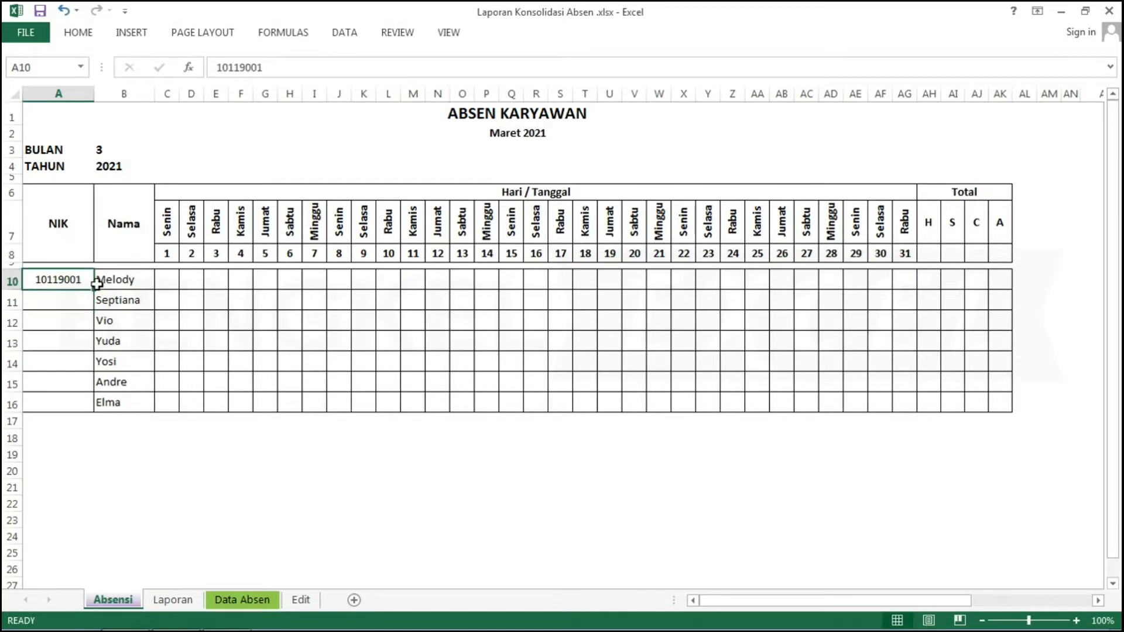
# - Copy the NIK from A10 into A11 and change its last digit to 2
pyautogui.doubleClick(95, 290)
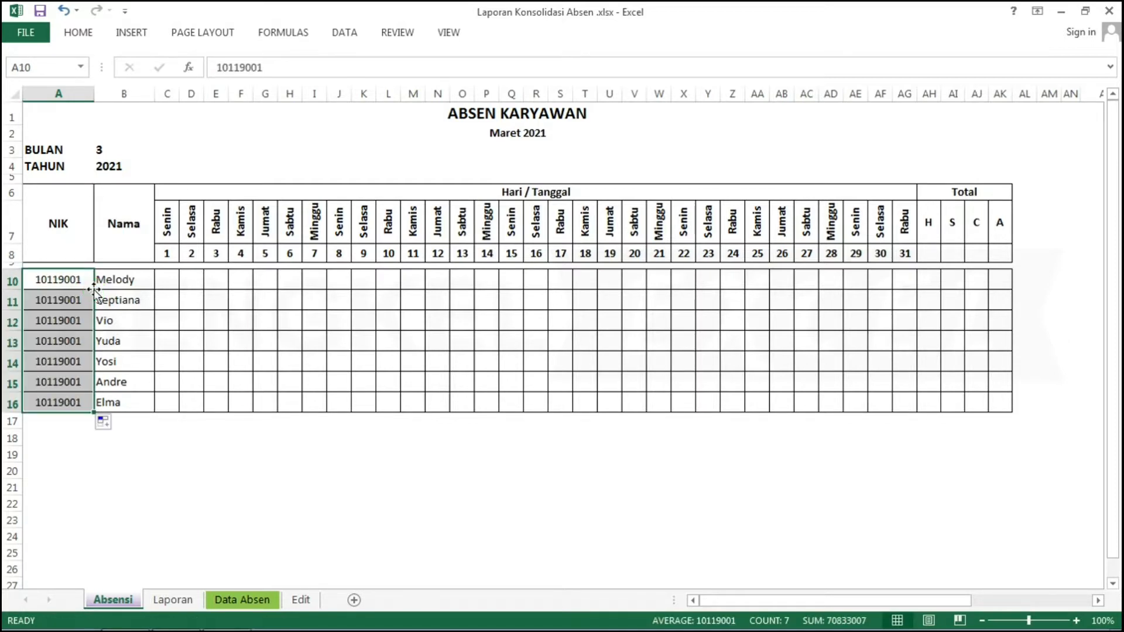
pyautogui.hotkey('ctrl', 'z')
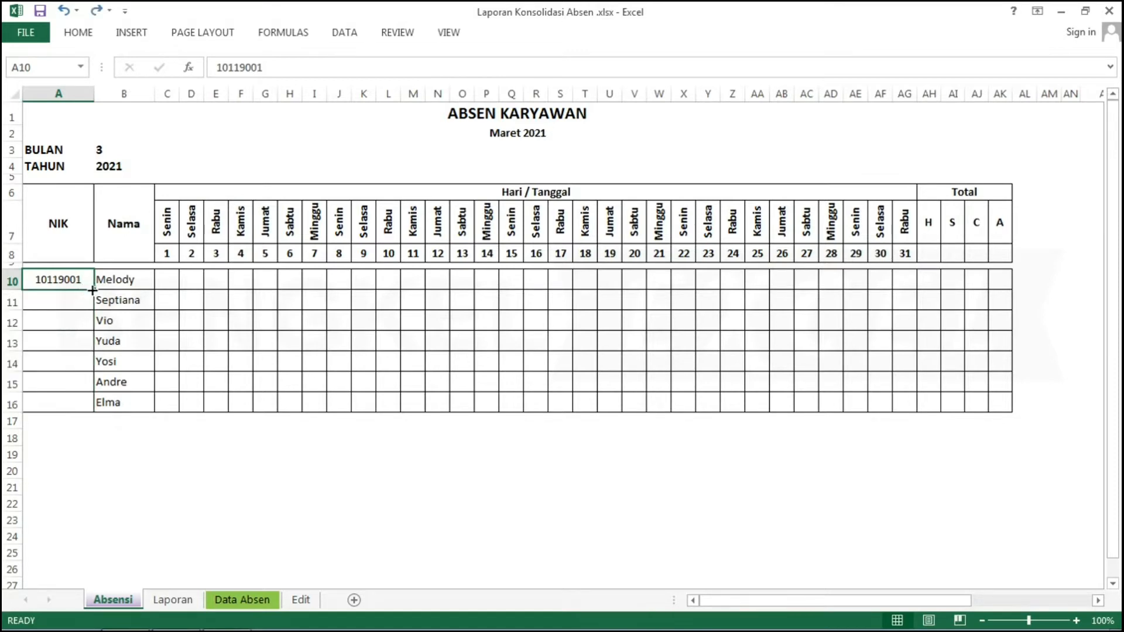
pyautogui.moveTo(95, 289); pyautogui.dragTo(88, 300)
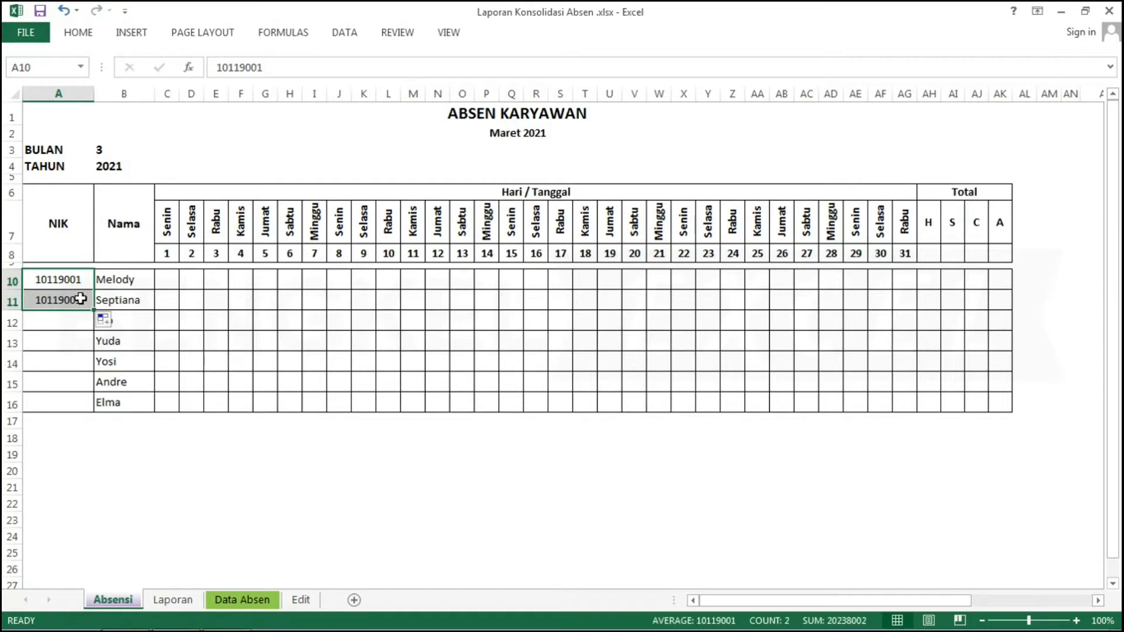
pyautogui.doubleClick(87, 298)
pyautogui.press('BackSpace')
pyautogui.write('2')
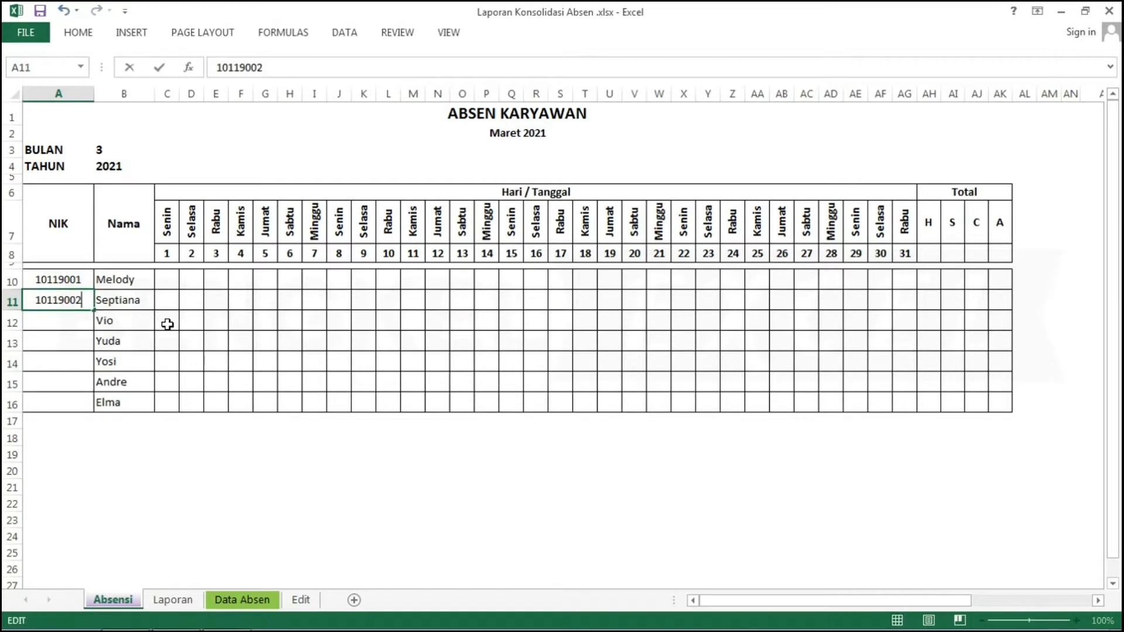
pyautogui.press('Return')
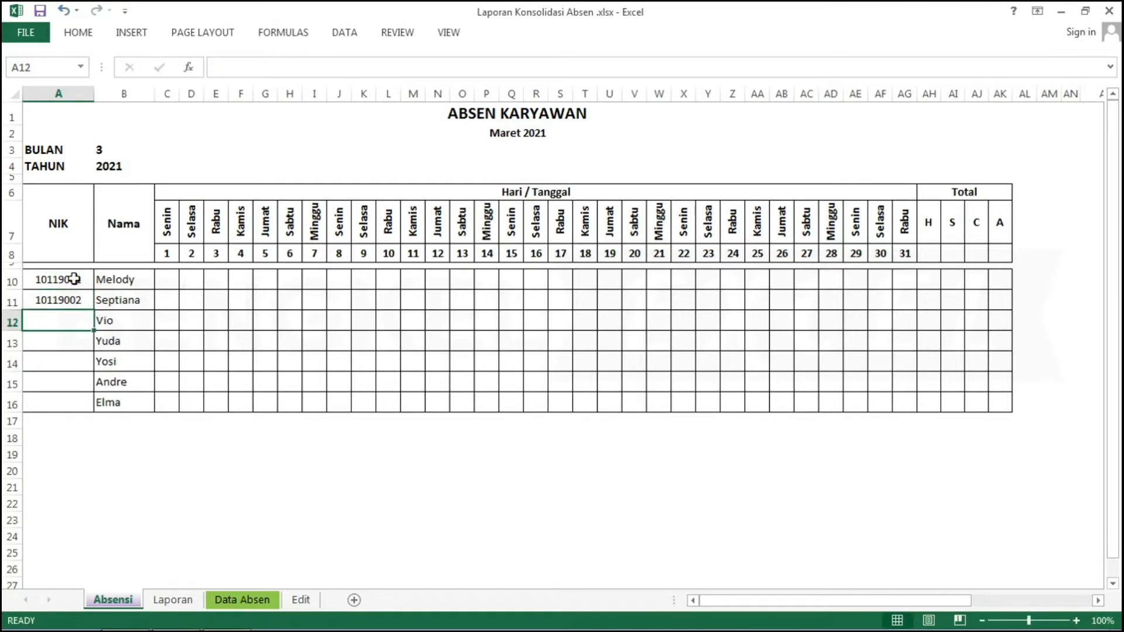
# - Extend the consecutive NIK series from A10:A11 down to the last employee in A16
pyautogui.moveTo(70, 279); pyautogui.dragTo(88, 310)
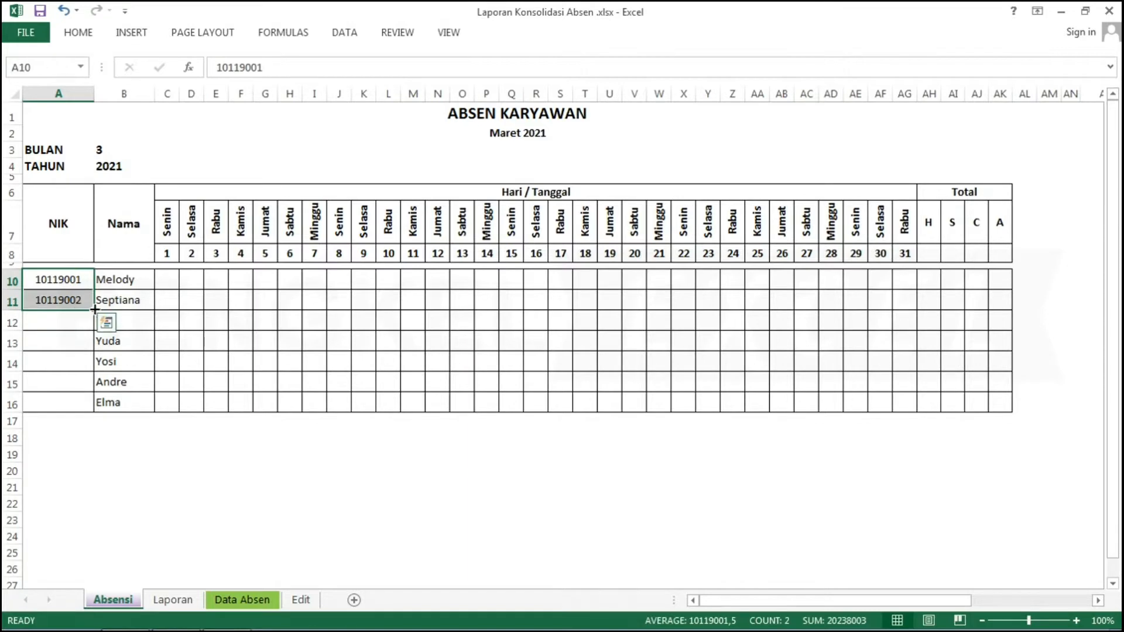
pyautogui.doubleClick(91, 309)
pyautogui.click(212, 304)
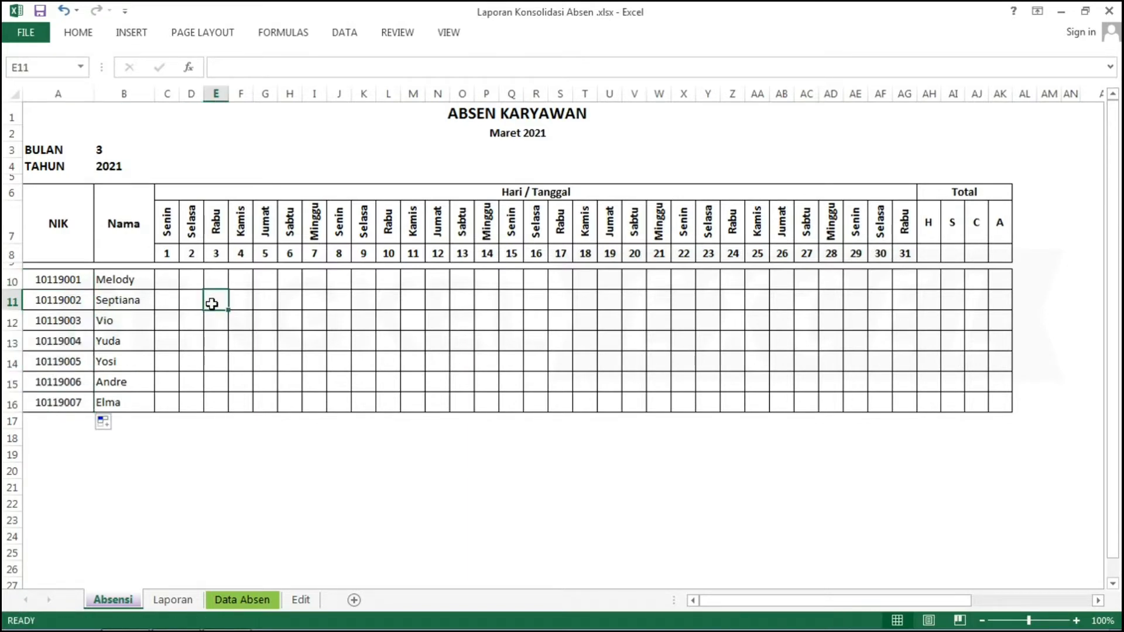
# - Try a period as the attendance mark for day 1 in cell C10
pyautogui.press('Right')
pyautogui.press('Up')
pyautogui.press('Up')
pyautogui.press('Up')
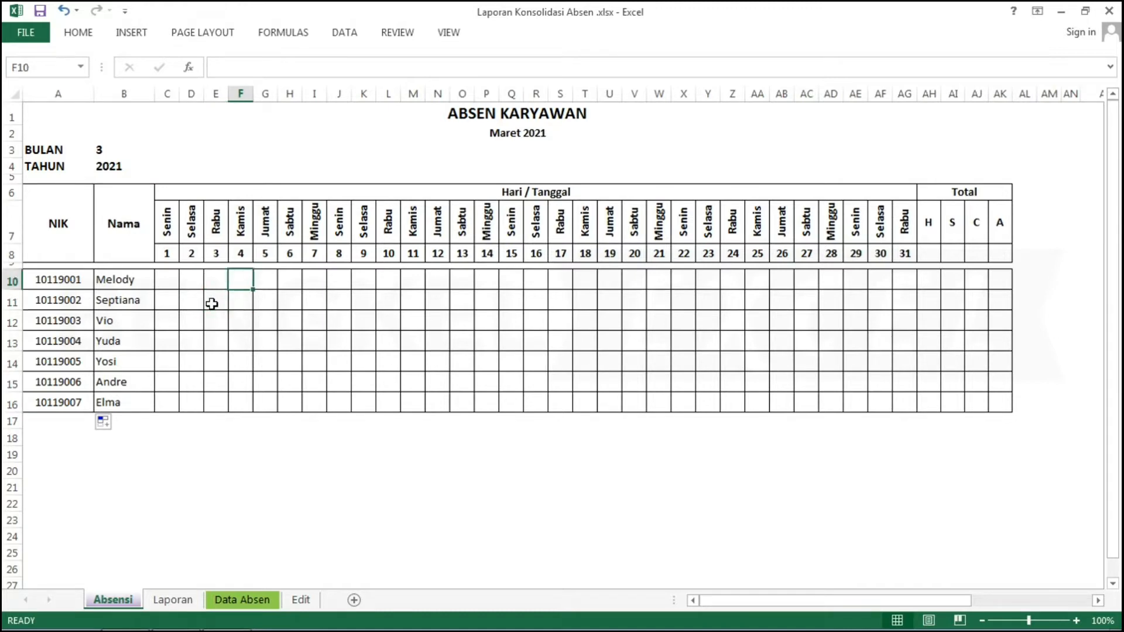
pyautogui.press('Left')
pyautogui.press('Left')
pyautogui.press('Down')
pyautogui.press('Left')
pyautogui.press('Down')
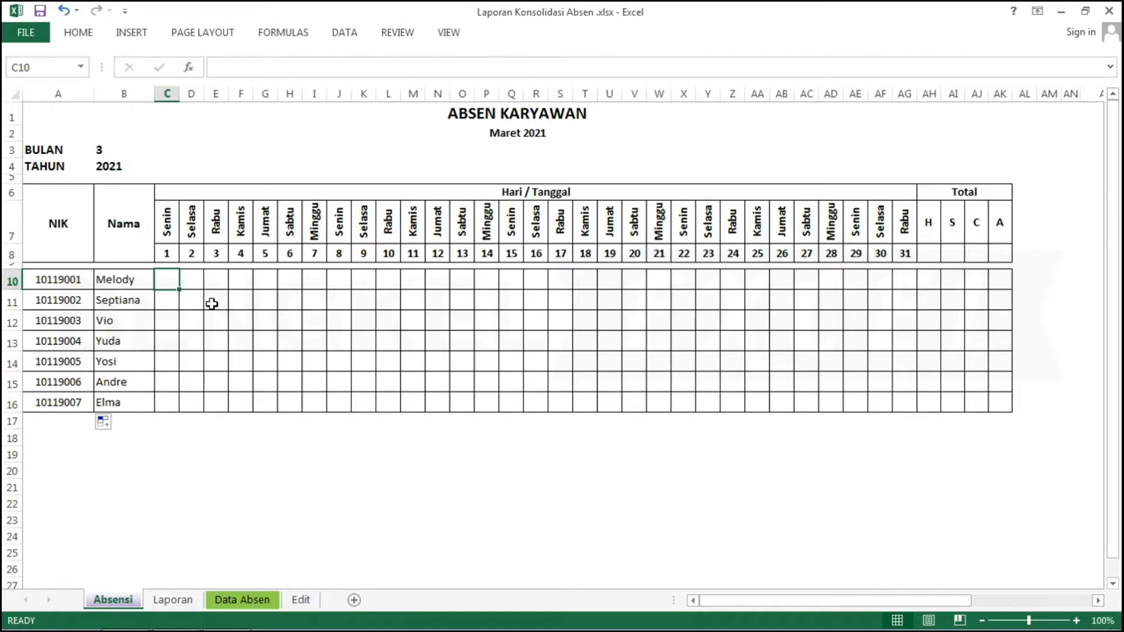
pyautogui.write('.')
pyautogui.press('Return')
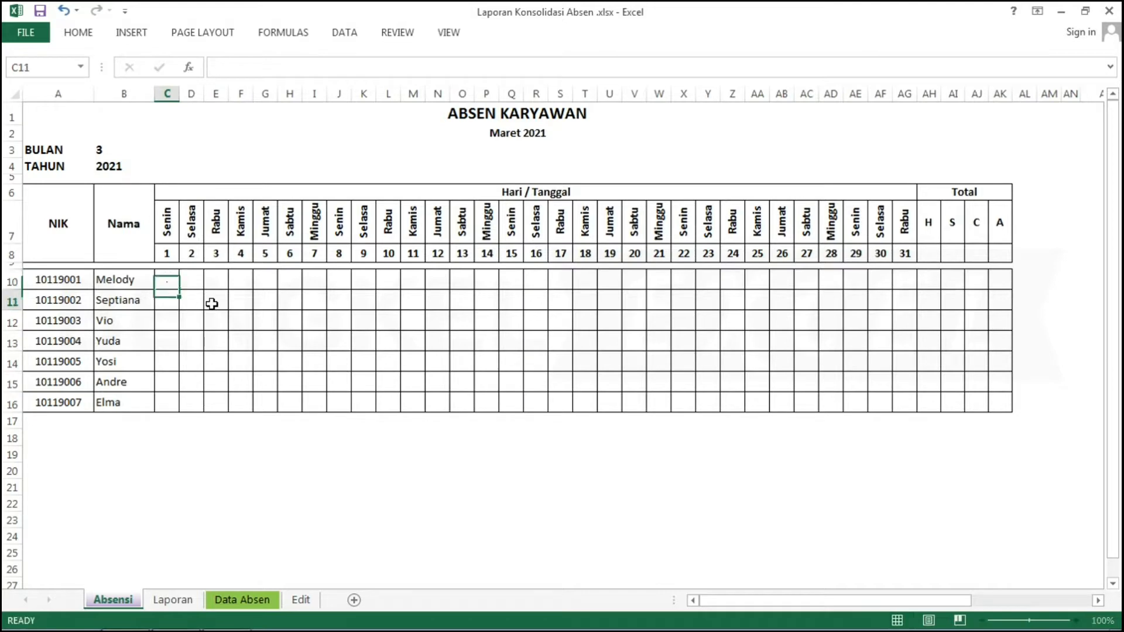
pyautogui.press('Up')
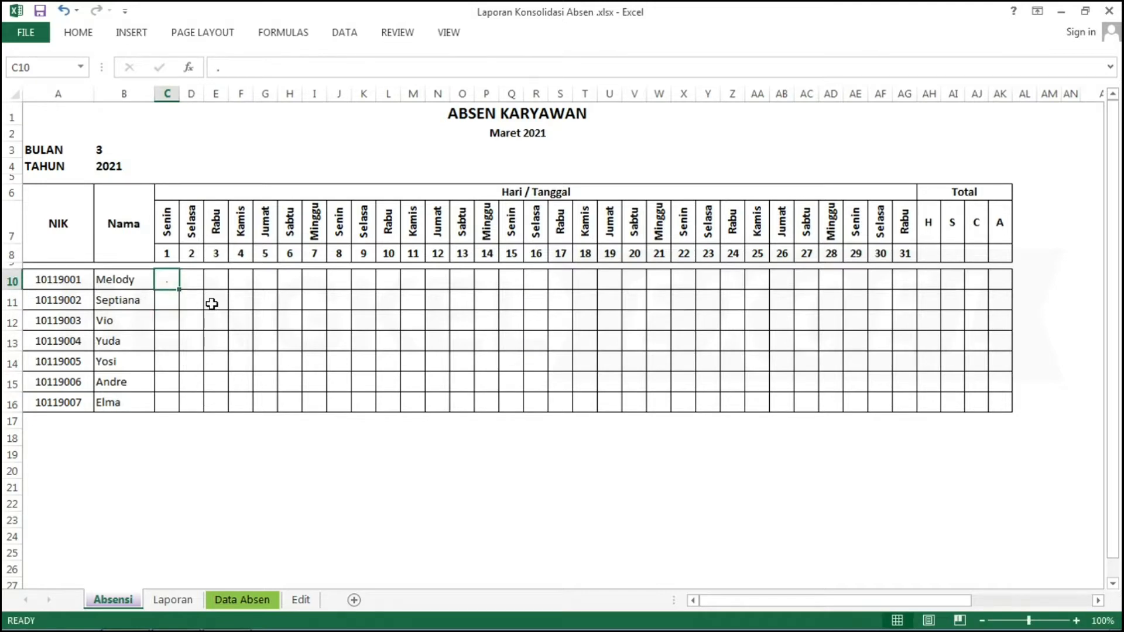
# - Replace the attendance mark in cell C10 with H
pyautogui.press('BackSpace')
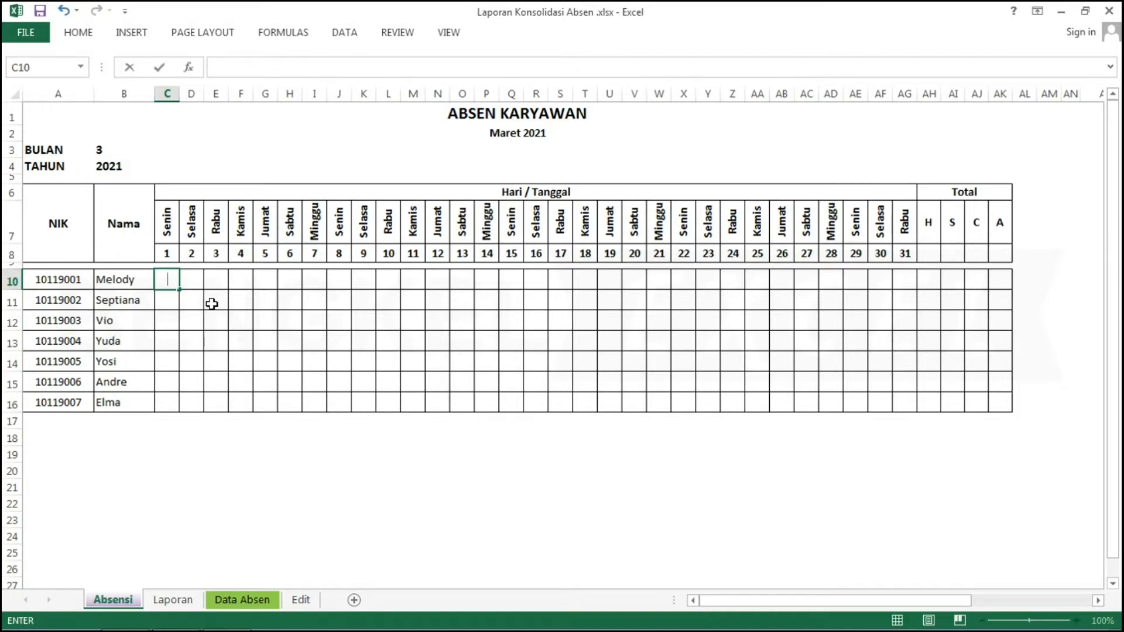
pyautogui.write('H')
pyautogui.press('Return')
pyautogui.press('Up')
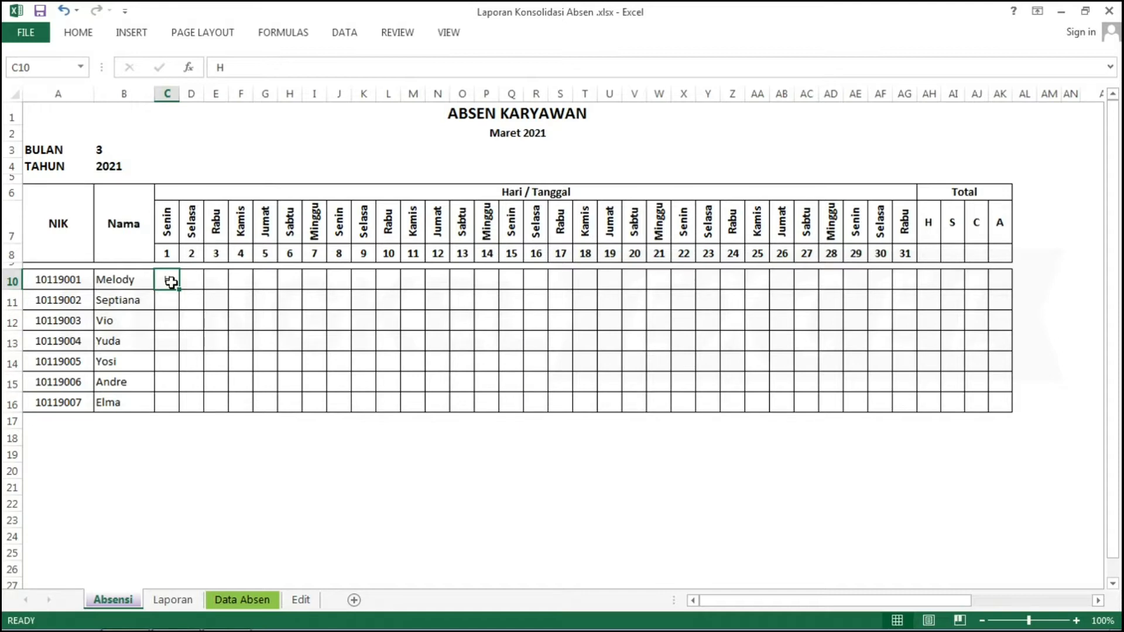
# - Enter H as the first employee's attendance mark for day 2 in cell D10
pyautogui.press('Right')
pyautogui.press('Right')
pyautogui.press('Right')
pyautogui.press('Right')
pyautogui.press('Right')
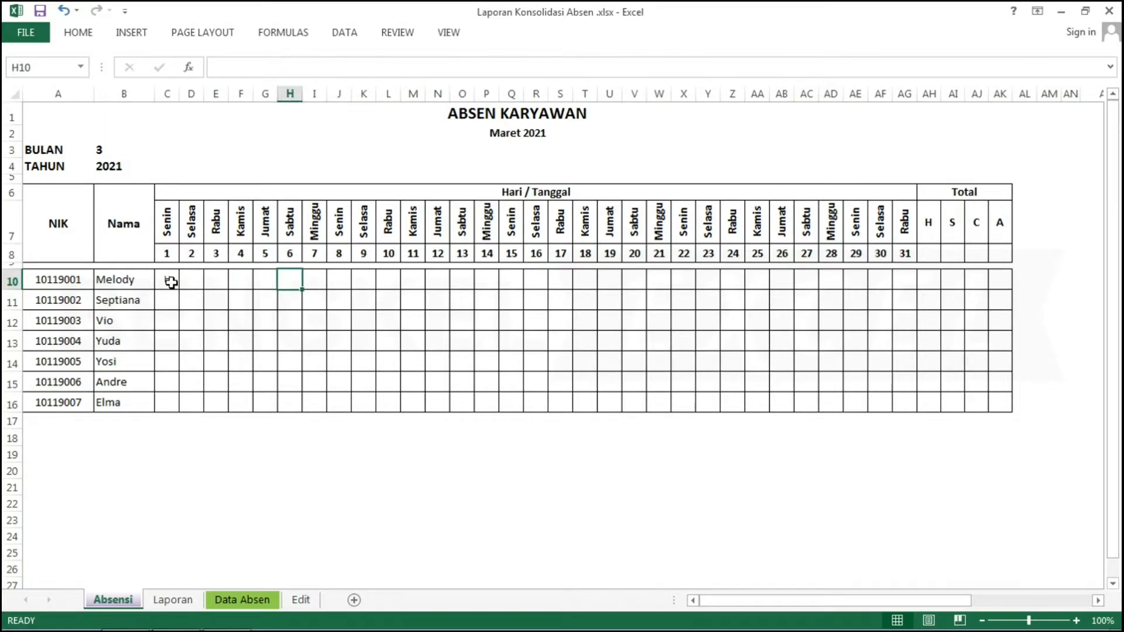
pyautogui.press('Left')
pyautogui.press('Left')
pyautogui.press('Left')
pyautogui.press('Left')
pyautogui.press('Left')
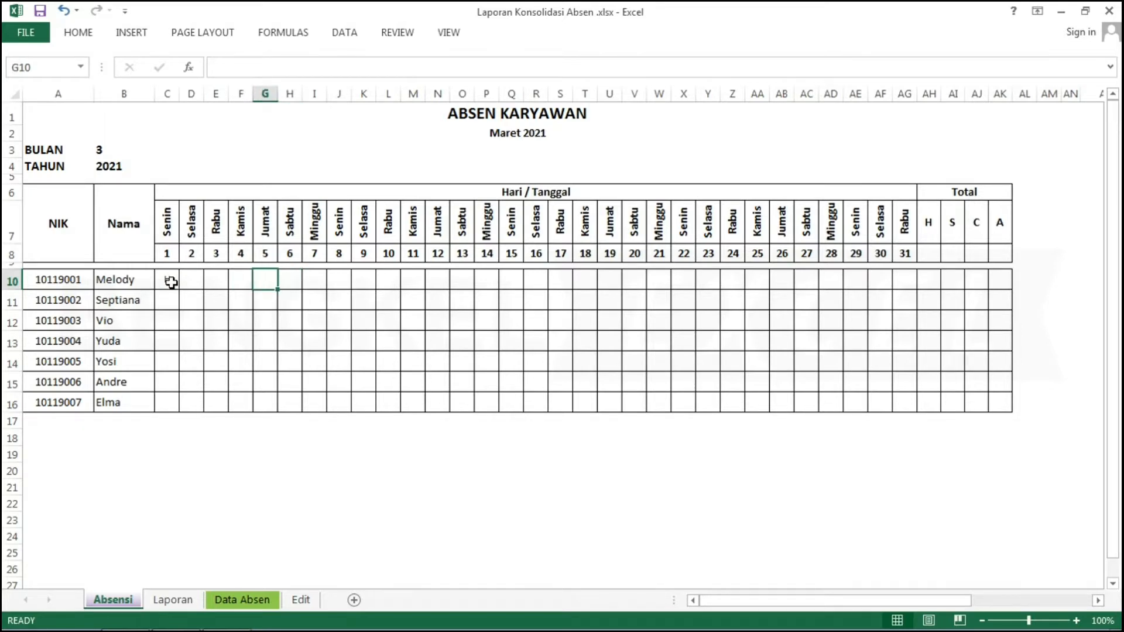
pyautogui.press('Right')
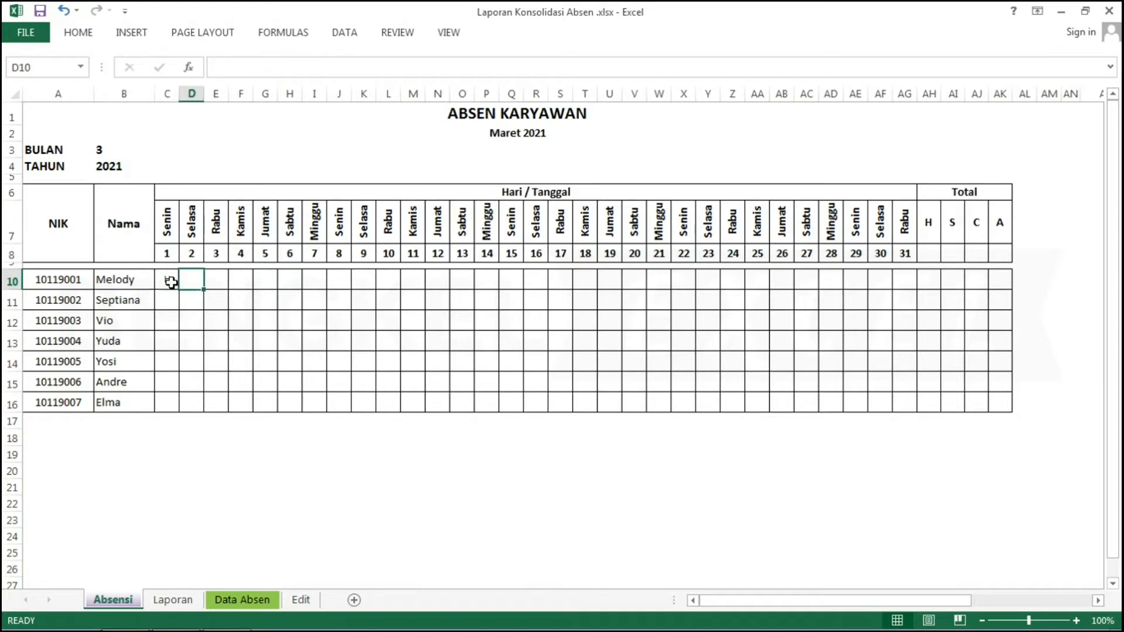
pyautogui.write('H')
pyautogui.press('Return')
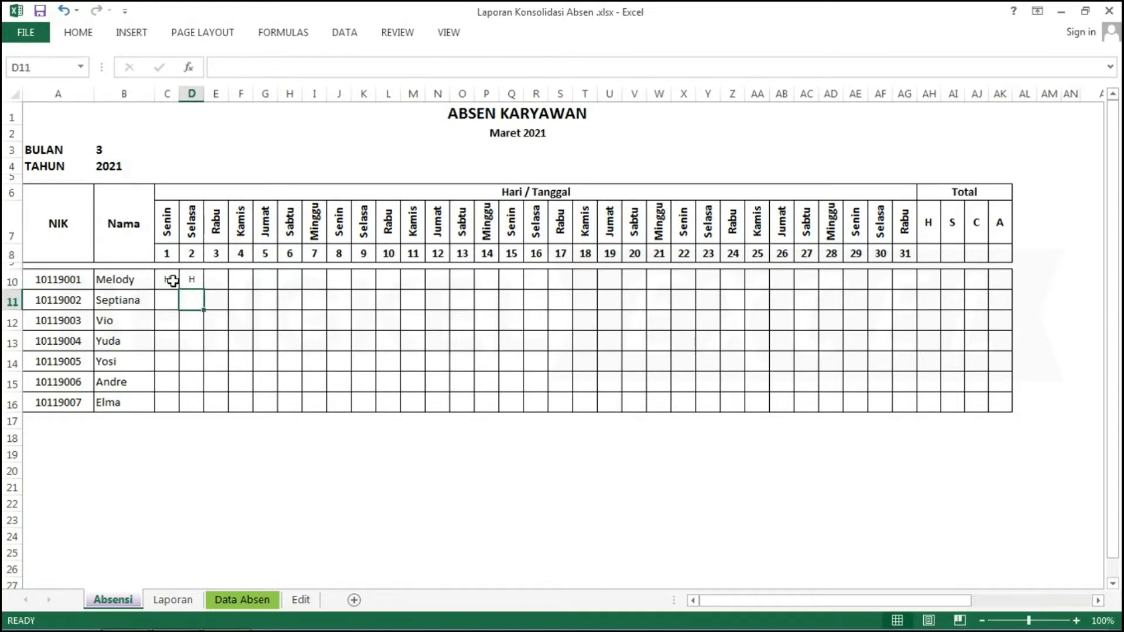
# - Fill the H mark from C10 across all 31 days and all employees, covering C10:AG16
pyautogui.click(169, 281)
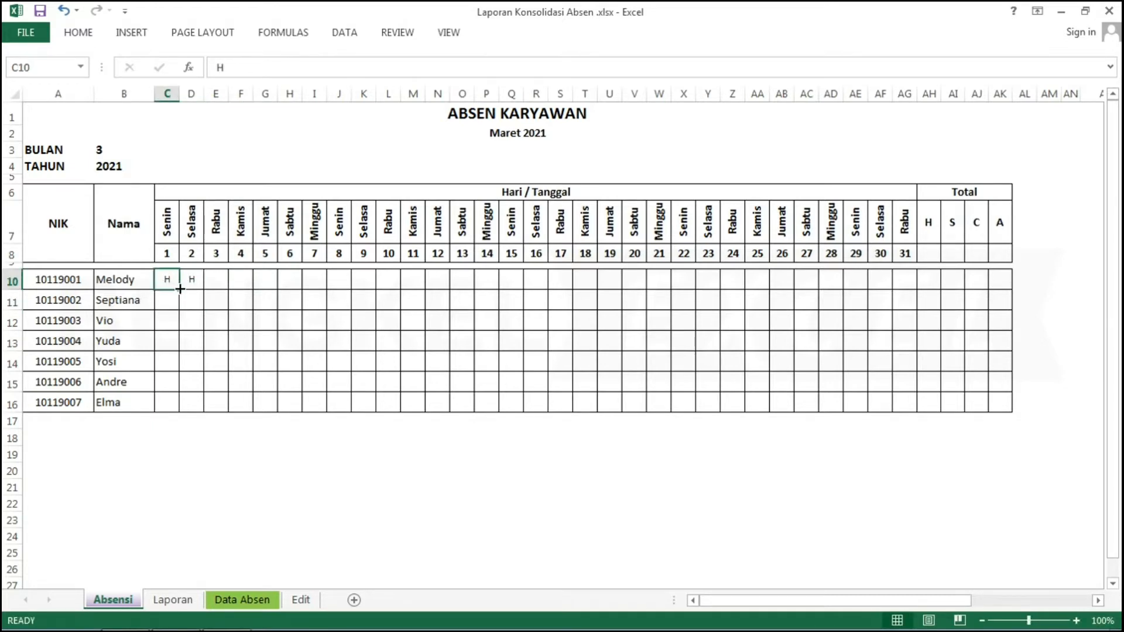
pyautogui.moveTo(179, 288); pyautogui.dragTo(912, 405)
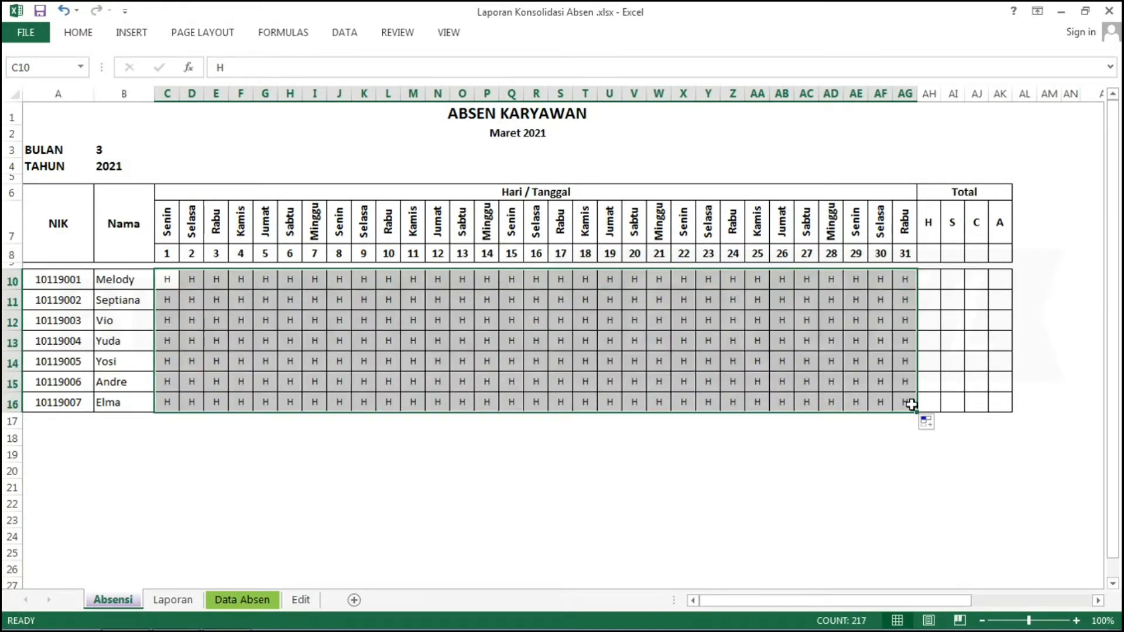
pyautogui.press('Left')
pyautogui.press('Left')
pyautogui.press('Right')
pyautogui.press('Right')
pyautogui.press('Right')
pyautogui.press('Right')
pyautogui.press('Right')
pyautogui.press('Right')
pyautogui.press('Right')
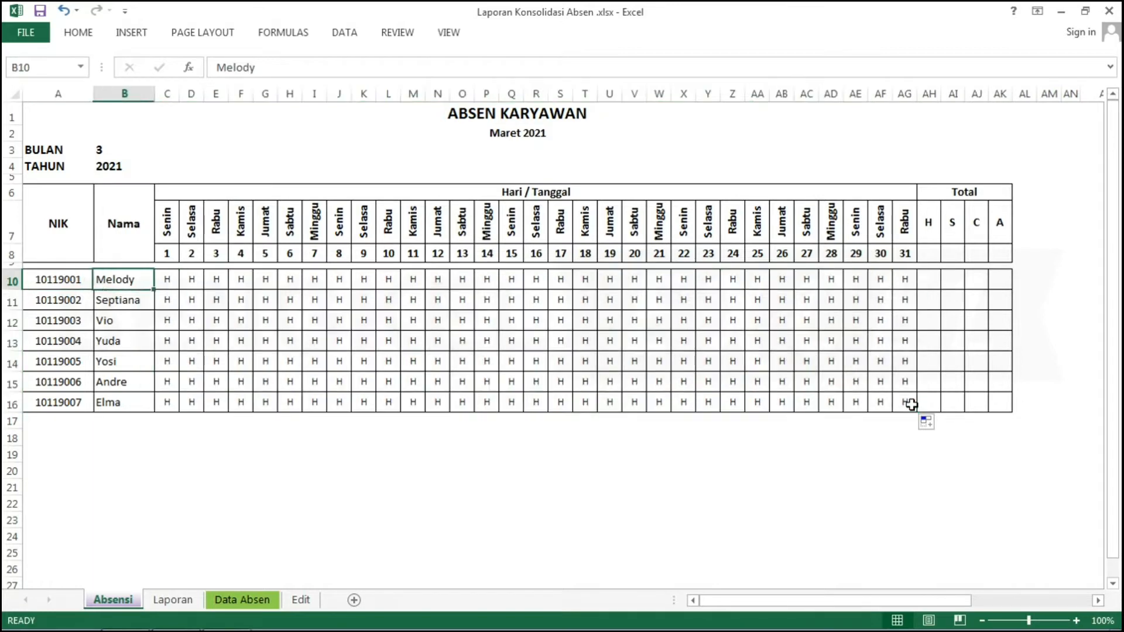
# - Clear all employees' attendance marks for day 8, in J10:J16
pyautogui.press('Right')
pyautogui.press('Right')
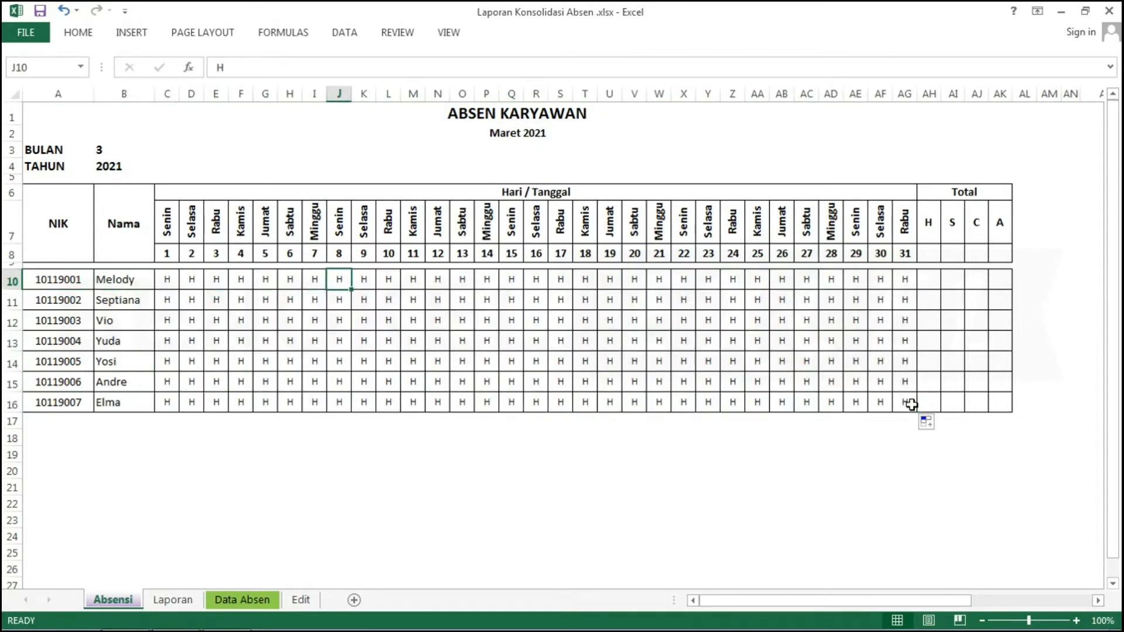
pyautogui.hotkey('shift', 'Down')
pyautogui.hotkey('shift', 'Down')
pyautogui.hotkey('shift', 'Down')
pyautogui.hotkey('shift', 'Down')
pyautogui.hotkey('shift', 'Down')
pyautogui.hotkey('shift', 'Down')
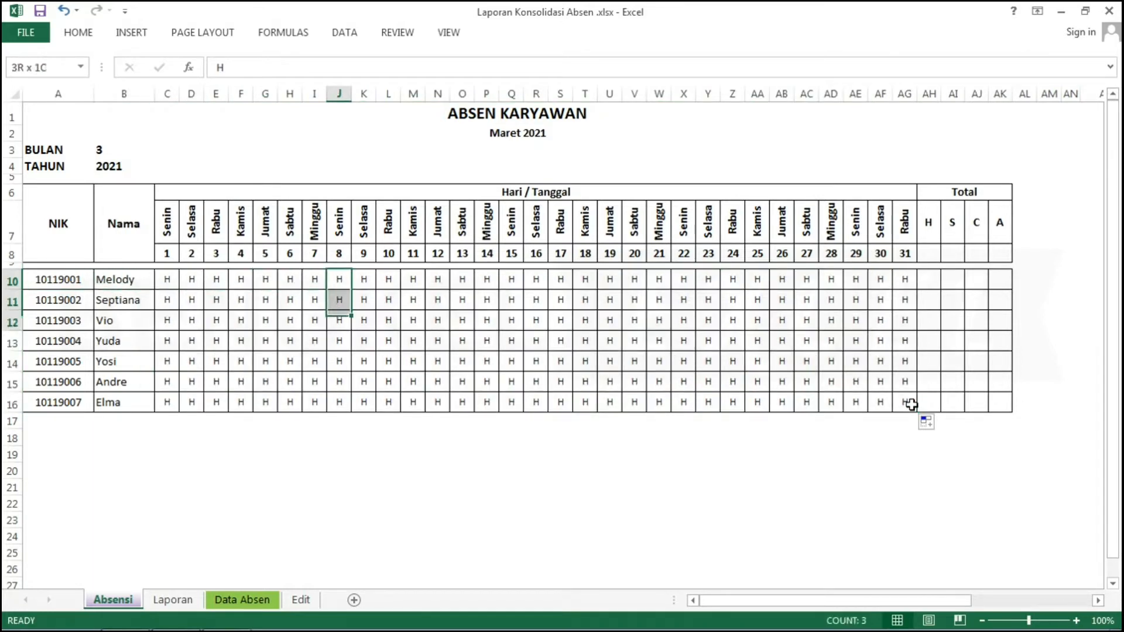
pyautogui.press('Delete')
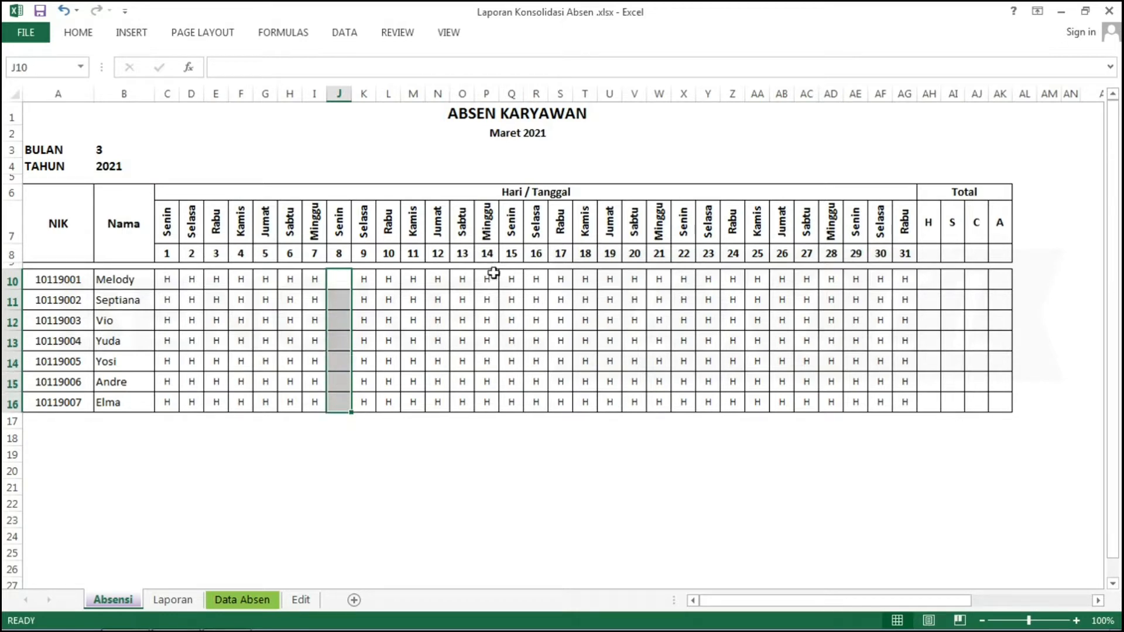
# - Clear all employees' attendance marks for the Sundays on days 14 and 21, in P10:P16 and W10:W16
pyautogui.moveTo(487, 278); pyautogui.dragTo(493, 406)
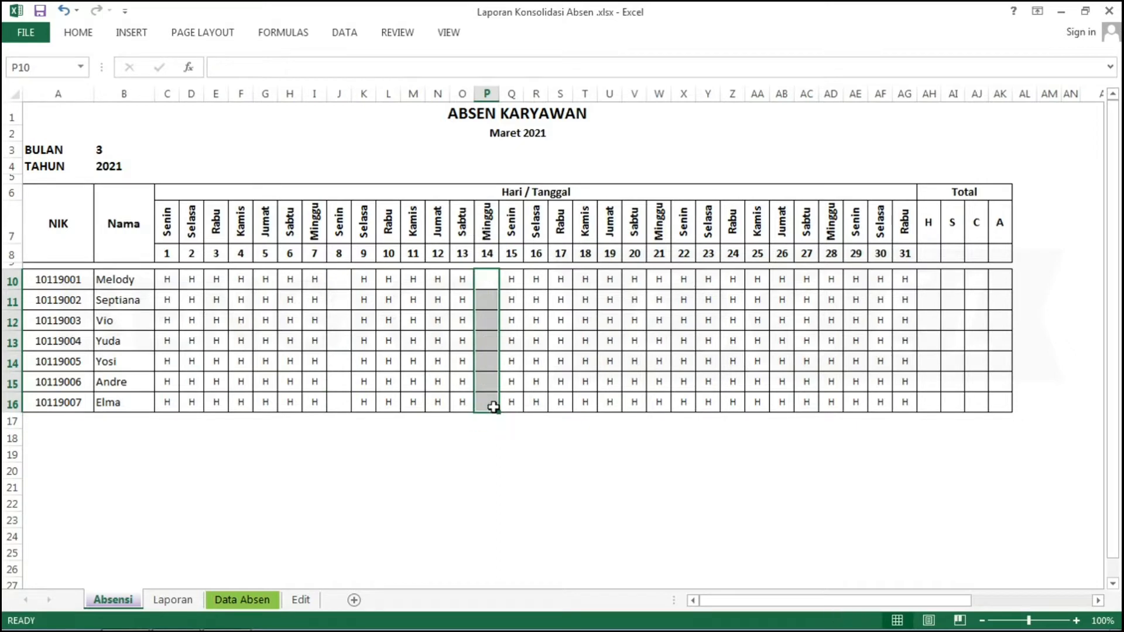
pyautogui.press('Delete')
pyautogui.press('Right')
pyautogui.press('Right')
pyautogui.press('Right')
pyautogui.press('Right')
pyautogui.press('Right')
pyautogui.press('Right')
pyautogui.press('Right')
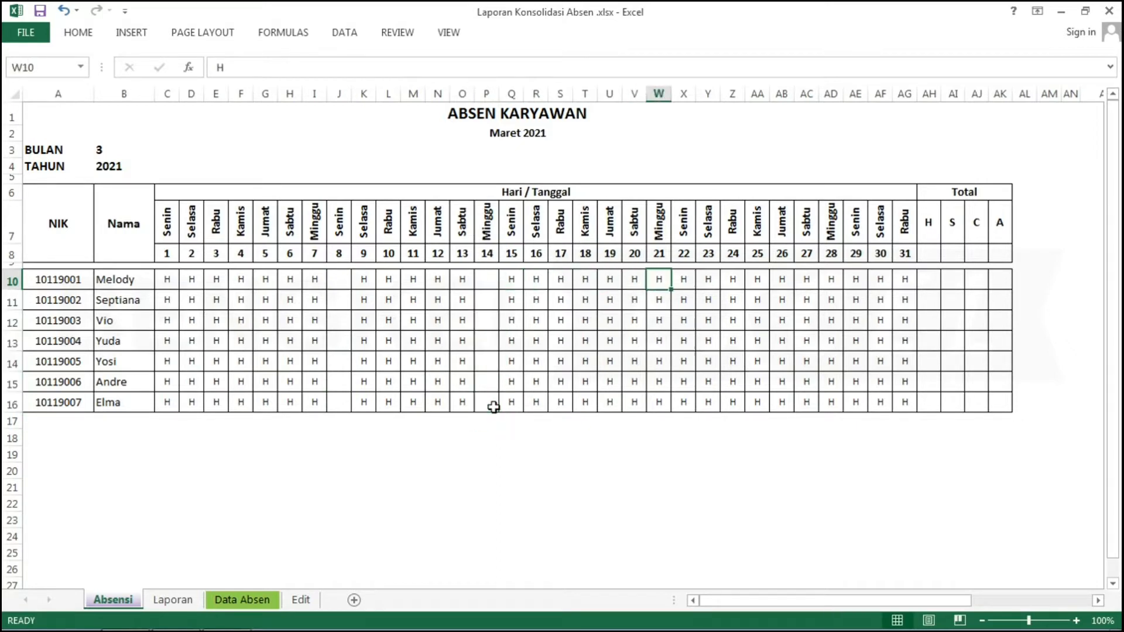
pyautogui.hotkey('shift', 'Down')
pyautogui.hotkey('shift', 'Down')
pyautogui.hotkey('shift', 'Down')
pyautogui.hotkey('shift', 'Down')
pyautogui.hotkey('shift', 'Down')
pyautogui.hotkey('shift', 'Down')
pyautogui.hotkey('shift', 'Down')
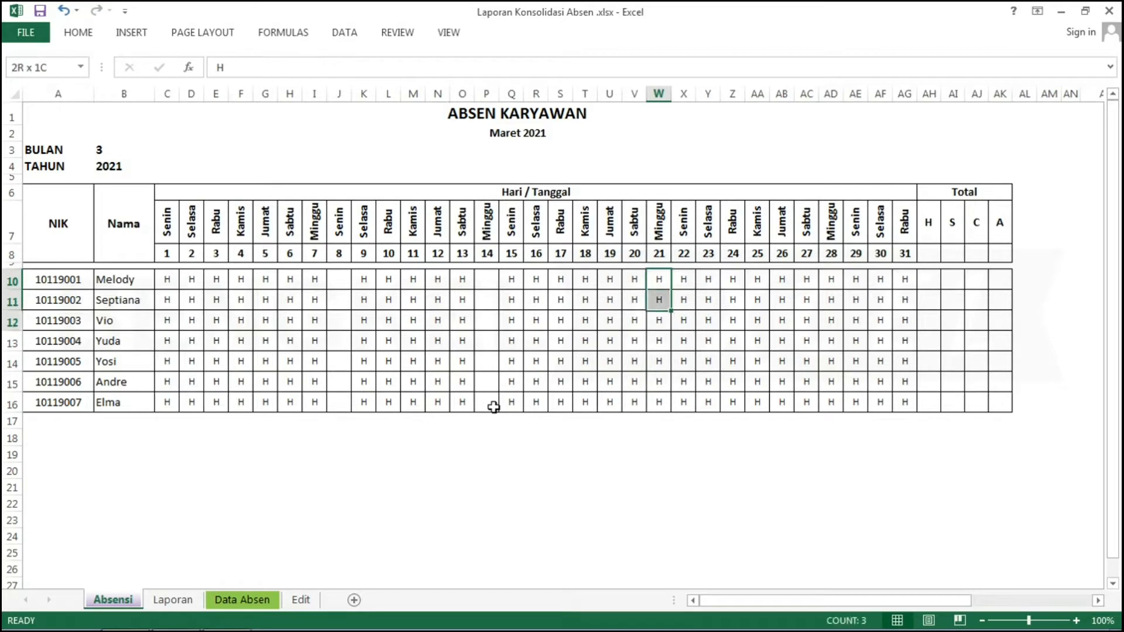
pyautogui.hotkey('shift', 'Down')
pyautogui.hotkey('shift', 'Up')
pyautogui.hotkey('shift', 'Up')
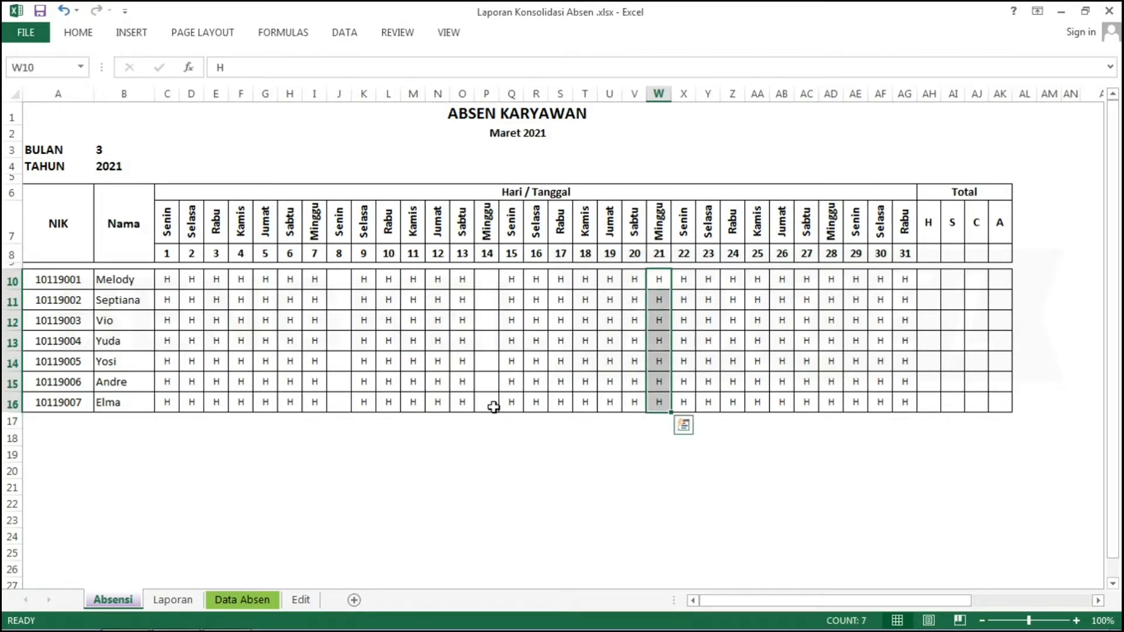
pyautogui.press('Delete')
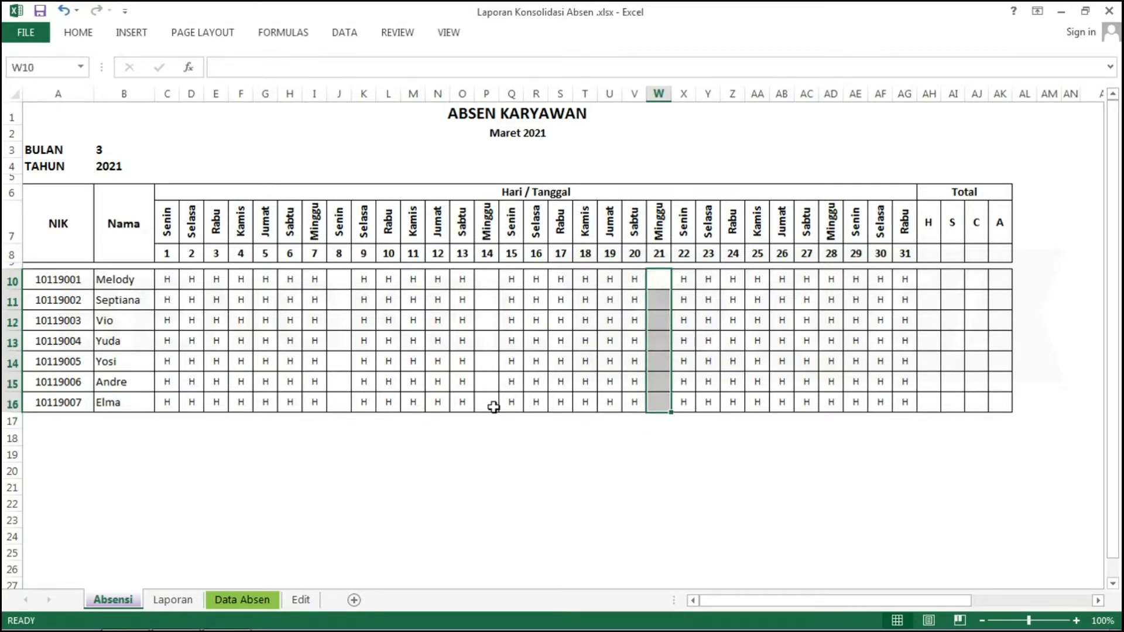
# - Clear all employees' attendance marks for Sunday the 28th, in AD10:AD16
pyautogui.click(832, 281)
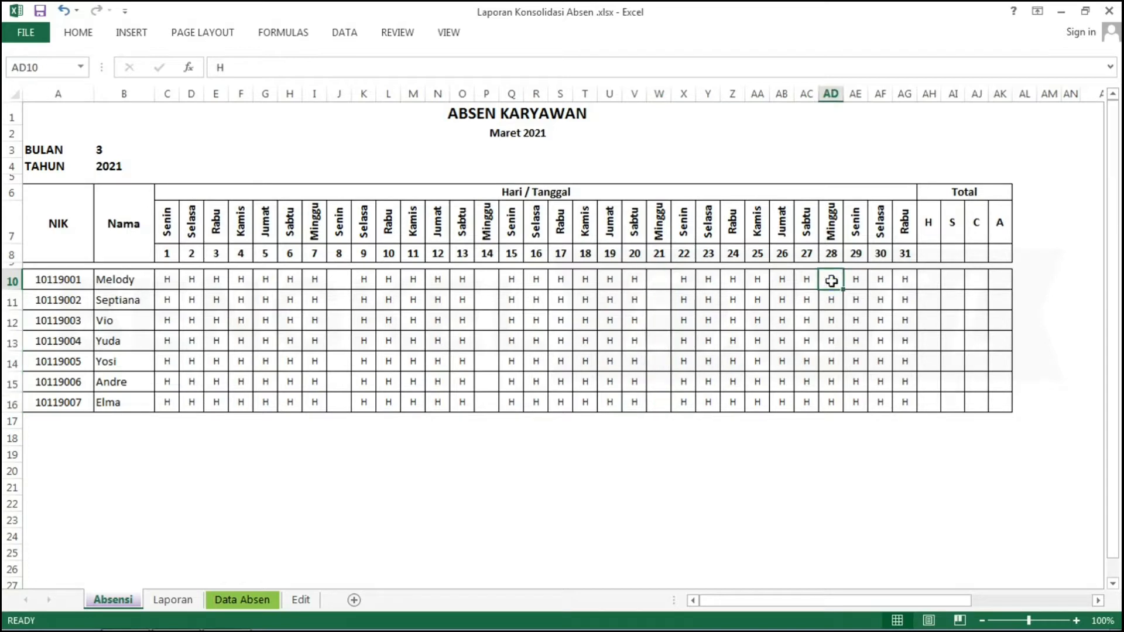
pyautogui.hotkey('shift', 'Down')
pyautogui.hotkey('shift', 'Down')
pyautogui.hotkey('shift', 'Down')
pyautogui.hotkey('shift', 'Down')
pyautogui.hotkey('shift', 'Down')
pyautogui.hotkey('shift', 'Down')
pyautogui.hotkey('shift', 'Down')
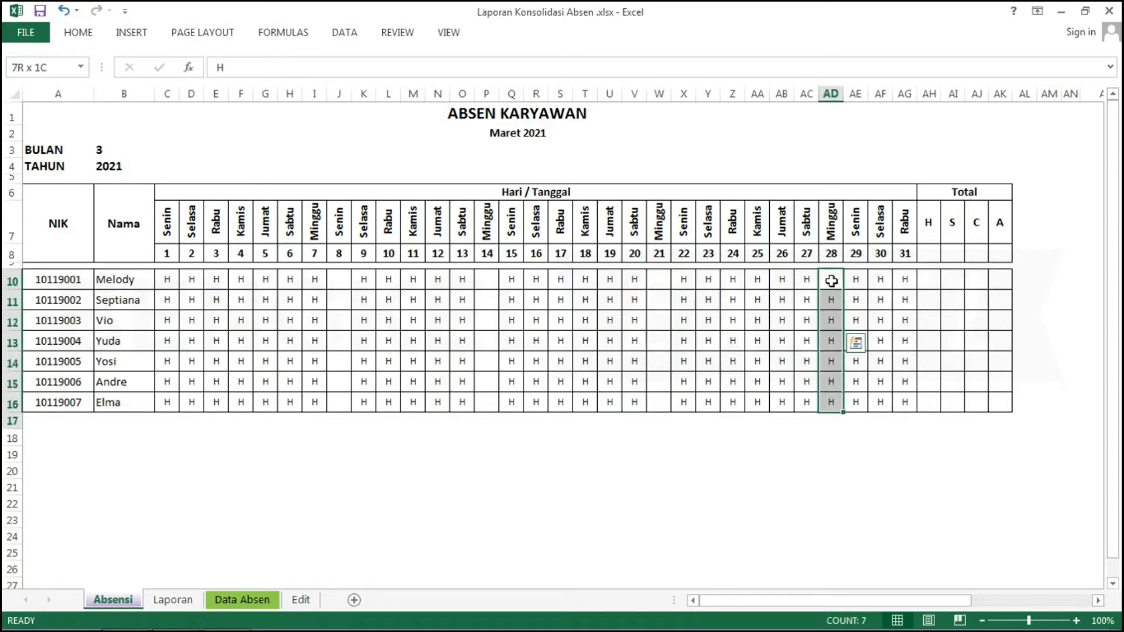
pyautogui.press('Delete')
pyautogui.press('Up')
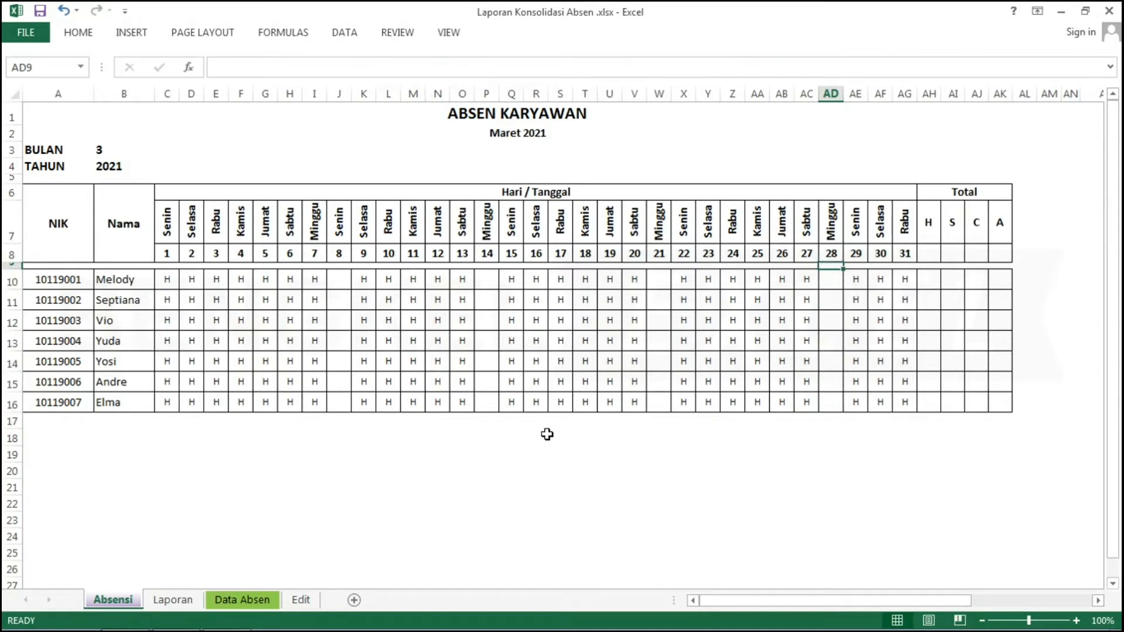
pyautogui.press('Up')
pyautogui.press('Left')
pyautogui.press('Left')
pyautogui.press('Left')
pyautogui.press('Left')
pyautogui.press('Left')
pyautogui.press('Left')
pyautogui.press('Left')
pyautogui.press('Left')
pyautogui.press('Left')
pyautogui.press('Left')
pyautogui.press('Left')
pyautogui.press('Left')
pyautogui.press('Left')
pyautogui.press('Left')
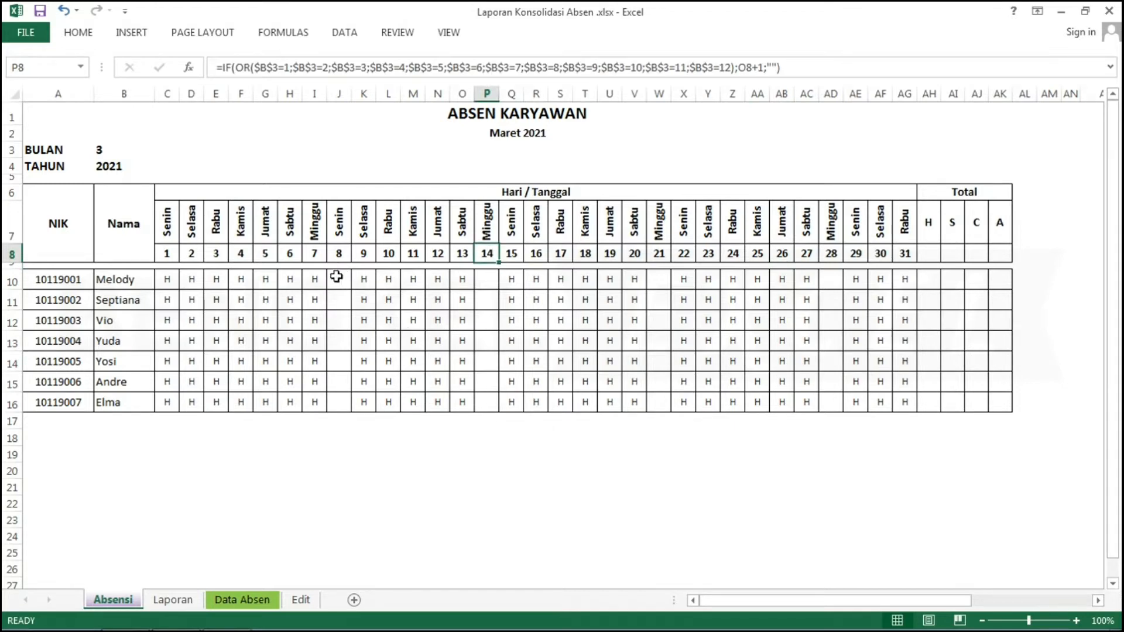
# - Clear all employees' attendance marks for Sunday the 7th, in I10:I16
pyautogui.click(309, 275)
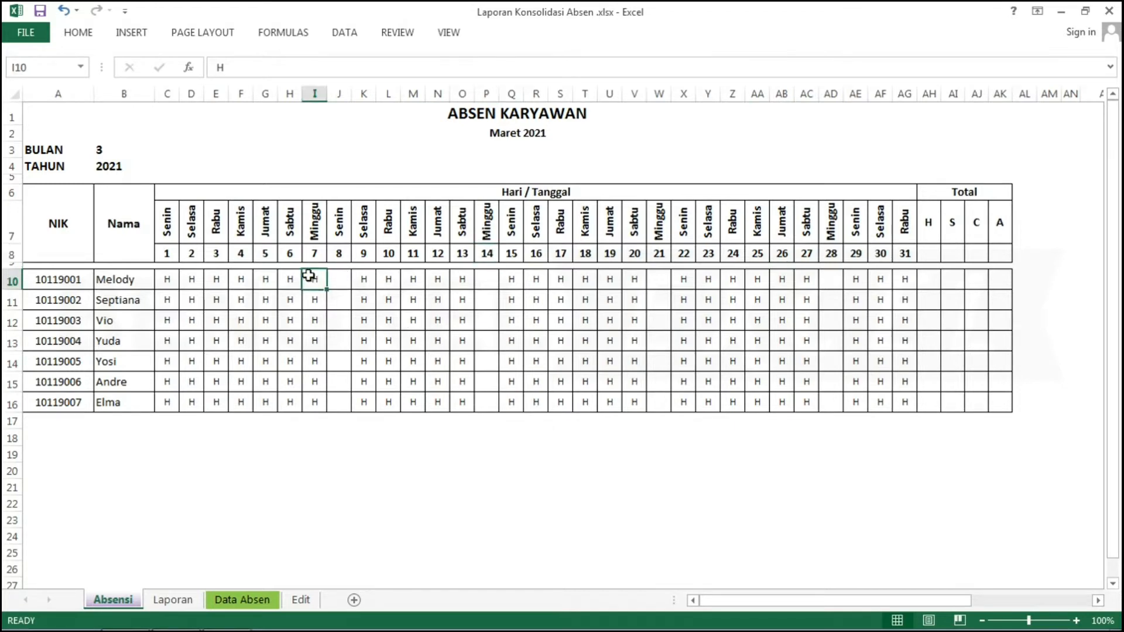
pyautogui.hotkey('shift', 'Down')
pyautogui.hotkey('shift', 'Down')
pyautogui.hotkey('shift', 'Down')
pyautogui.hotkey('shift', 'Down')
pyautogui.hotkey('shift', 'Down')
pyautogui.hotkey('shift', 'Down')
pyautogui.hotkey('shift', 'Down')
pyautogui.hotkey('shift', 'Down')
pyautogui.hotkey('shift', 'Down')
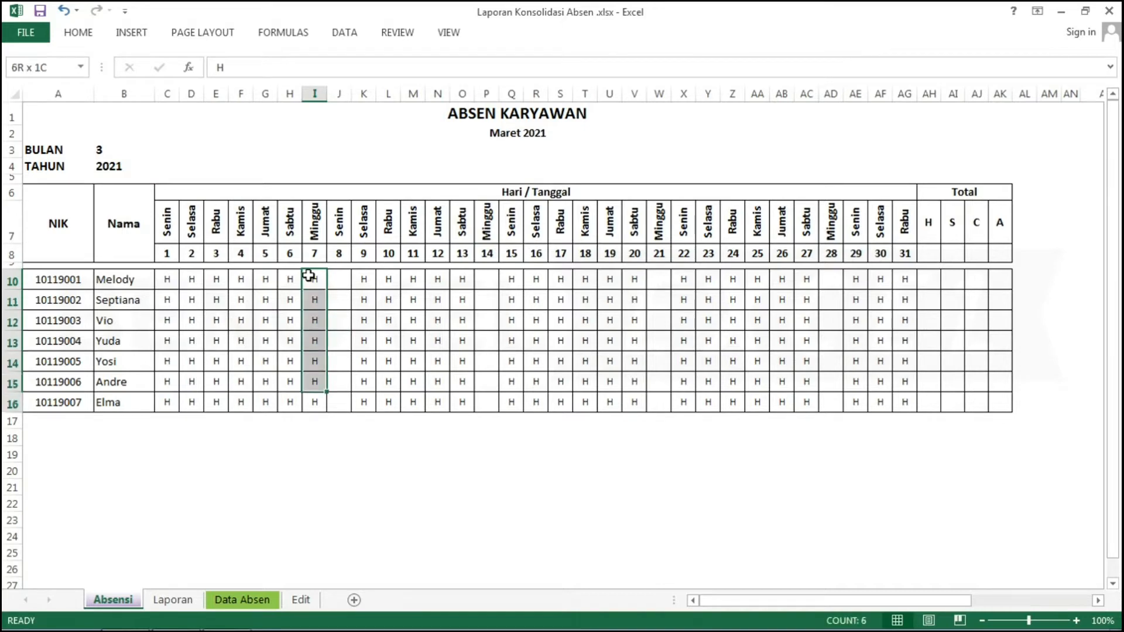
pyautogui.hotkey('shift', 'Up')
pyautogui.hotkey('shift', 'Up')
pyautogui.hotkey('shift', 'Up')
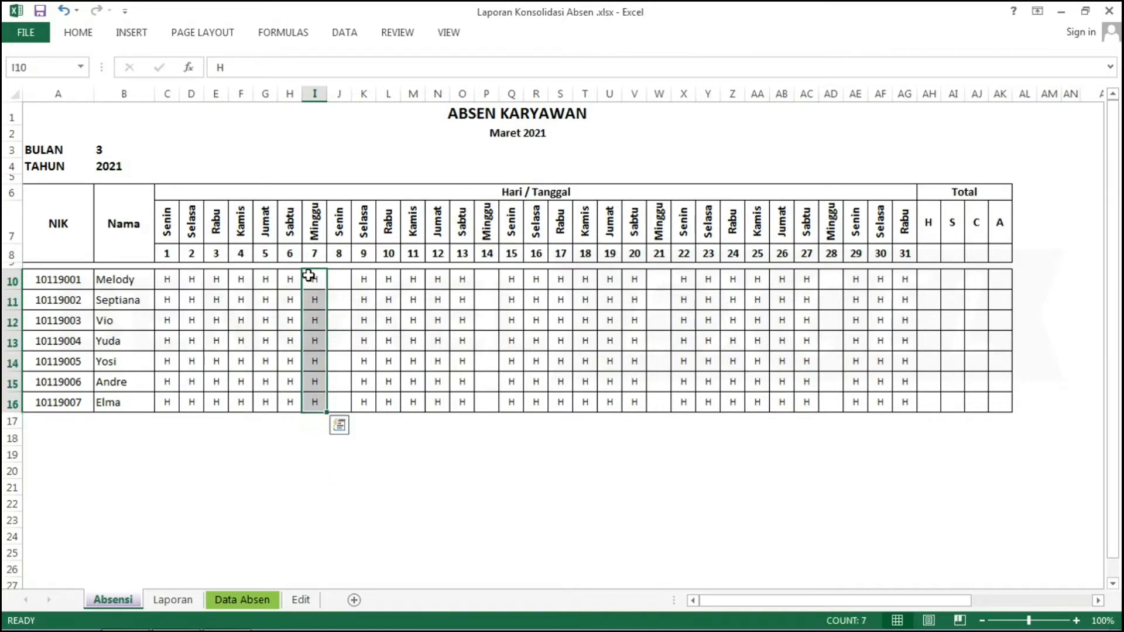
pyautogui.press('Delete')
# - Enter H for day 8 in cell J10 and fill it down to all employees through J16
pyautogui.press('Right')
pyautogui.press('Right')
pyautogui.press('Left')
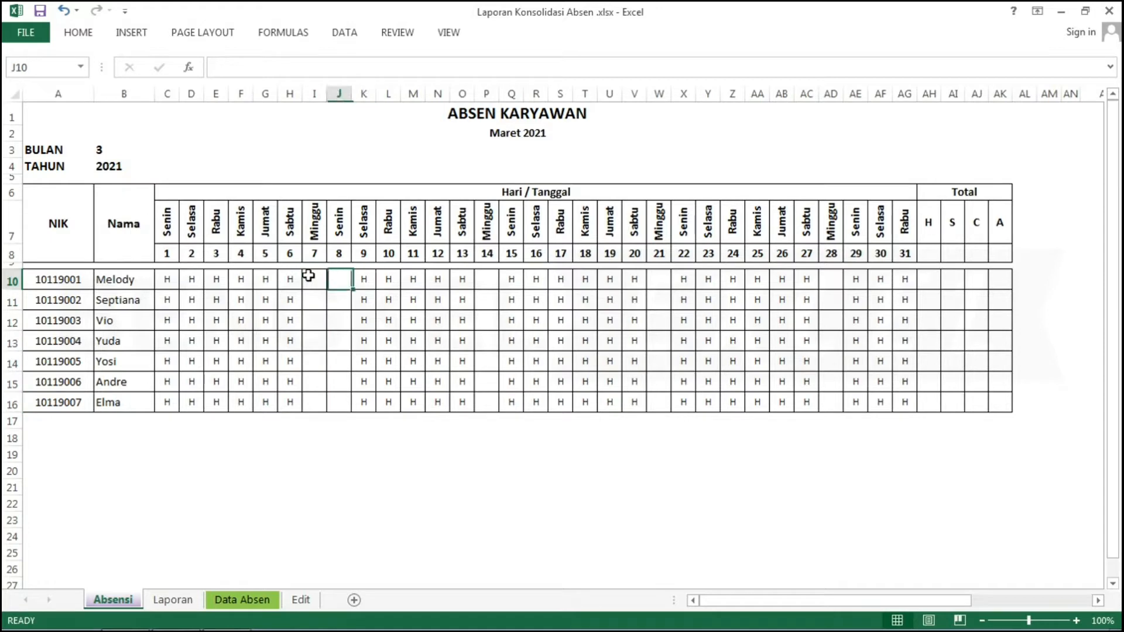
pyautogui.write('H')
pyautogui.press('Return')
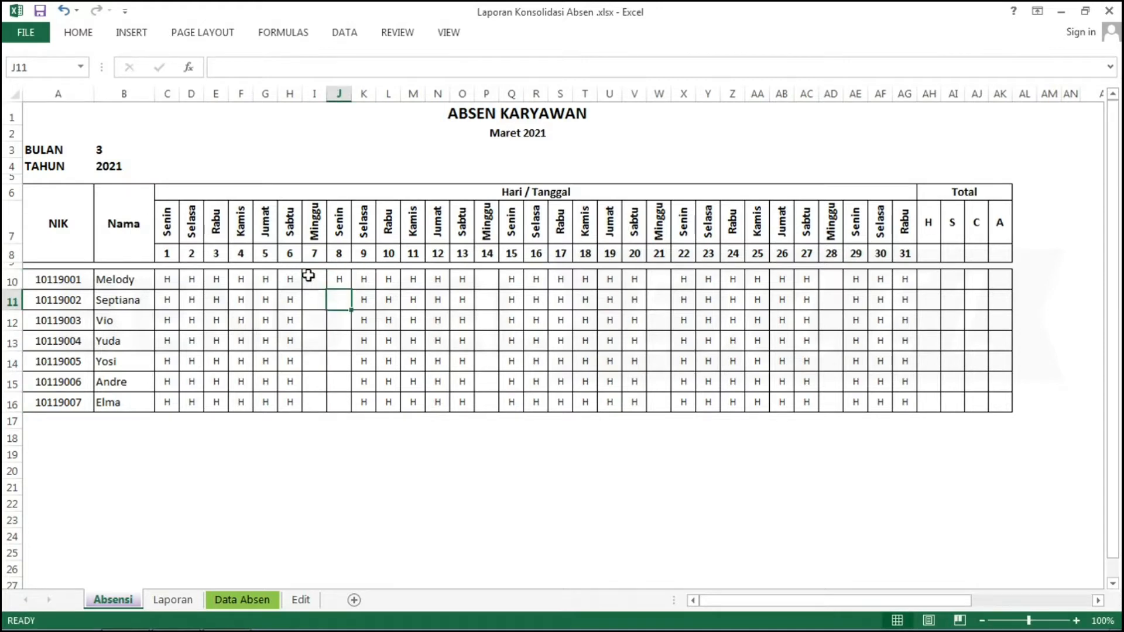
pyautogui.click(338, 279)
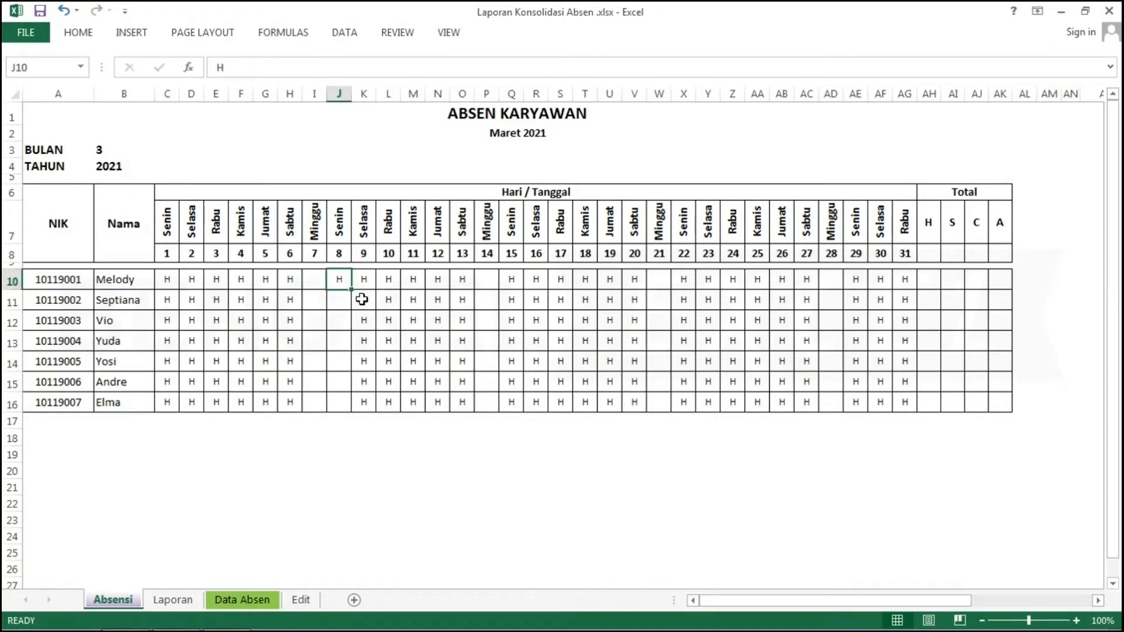
pyautogui.moveTo(363, 300); pyautogui.dragTo(353, 411)
pyautogui.click(340, 279)
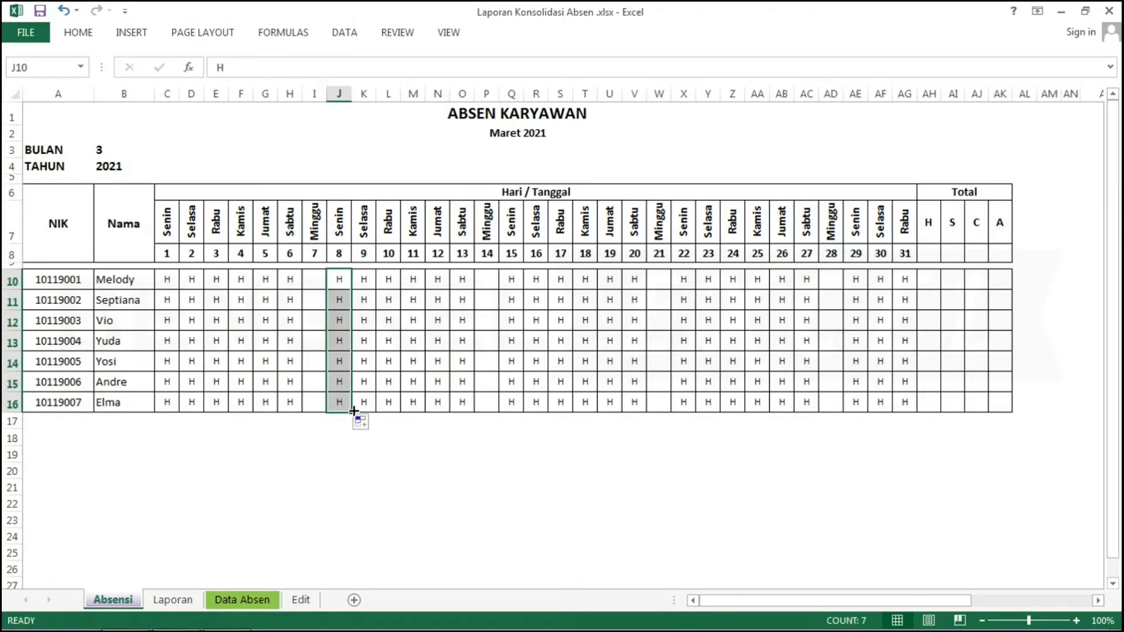
# - Add a conditional format to the day names in C7:AG7 that marks text containing Minggu with Light Red Fill with Dark Red Text
pyautogui.click(169, 214)
pyautogui.hotkey('shift', 'Right')
pyautogui.hotkey('shift', 'Right')
pyautogui.hotkey('shift', 'Right')
pyautogui.hotkey('shift', 'Right')
pyautogui.hotkey('shift', 'Right')
pyautogui.hotkey('shift', 'Right')
pyautogui.hotkey('shift', 'Right')
pyautogui.hotkey('shift', 'Right')
pyautogui.hotkey('shift', 'Right')
pyautogui.hotkey('shift', 'Right')
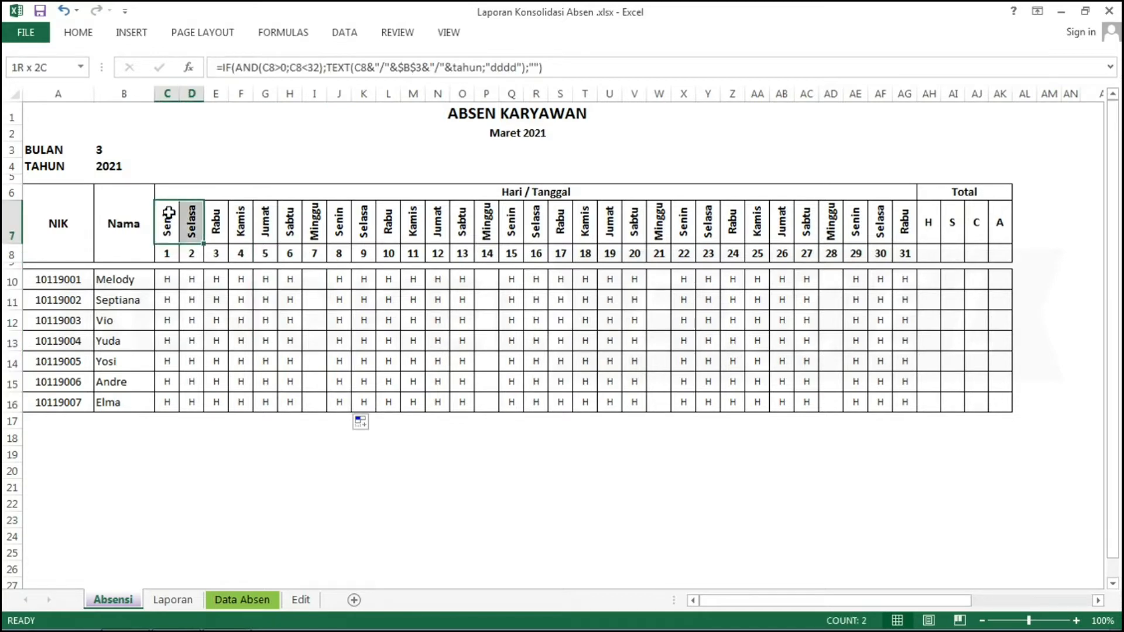
pyautogui.hotkey('shift', 'Right')
pyautogui.hotkey('shift', 'Right')
pyautogui.hotkey('shift', 'Right')
pyautogui.hotkey('shift', 'Right')
pyautogui.hotkey('shift', 'Right')
pyautogui.hotkey('shift', 'Right')
pyautogui.hotkey('shift', 'Right')
pyautogui.hotkey('shift', 'Right')
pyautogui.hotkey('shift', 'Right')
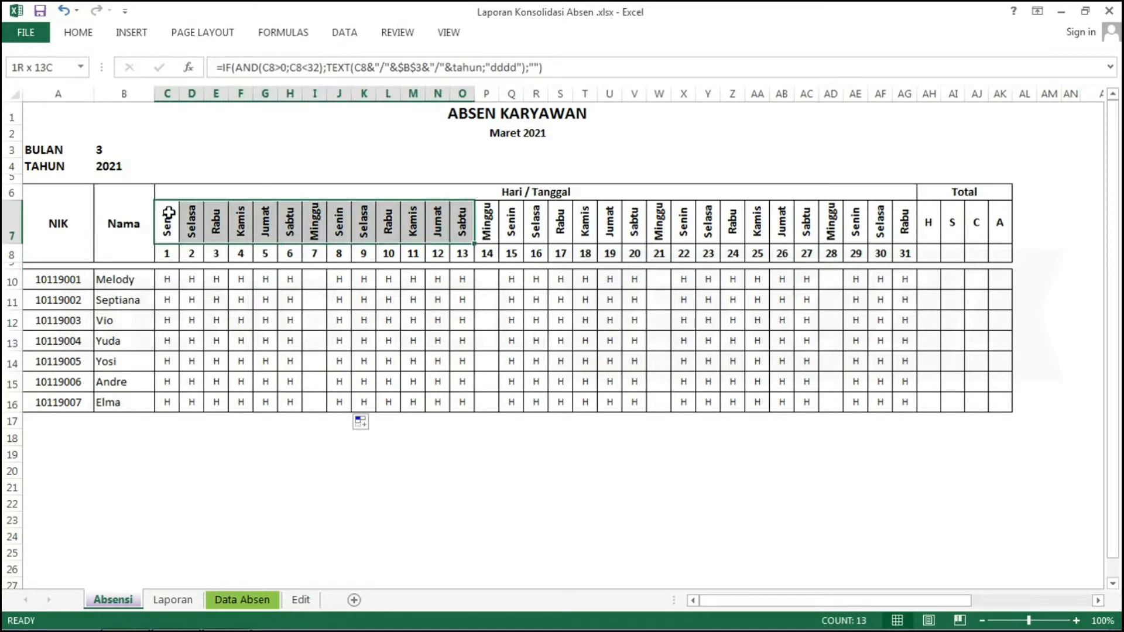
pyautogui.hotkey('shift', 'Right')
pyautogui.hotkey('shift', 'Right')
pyautogui.hotkey('shift', 'Right')
pyautogui.hotkey('shift', 'Right')
pyautogui.hotkey('shift', 'Right')
pyautogui.hotkey('shift', 'Right')
pyautogui.hotkey('shift', 'Right')
pyautogui.hotkey('shift', 'Right')
pyautogui.hotkey('shift', 'Right')
pyautogui.hotkey('shift', 'Right')
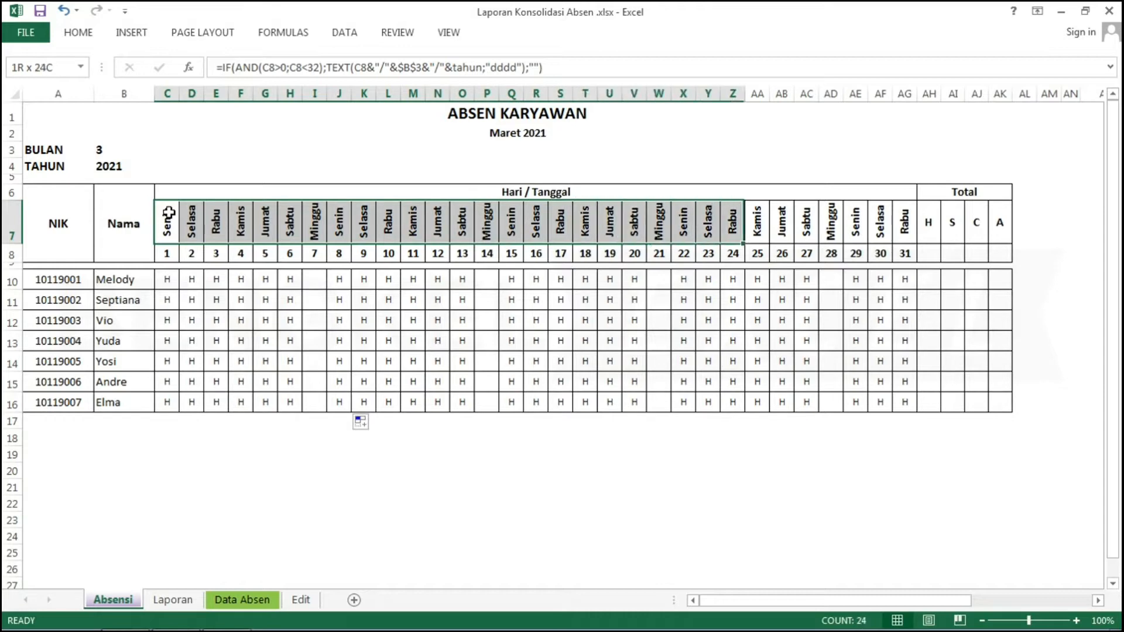
pyautogui.hotkey('shift', 'Right')
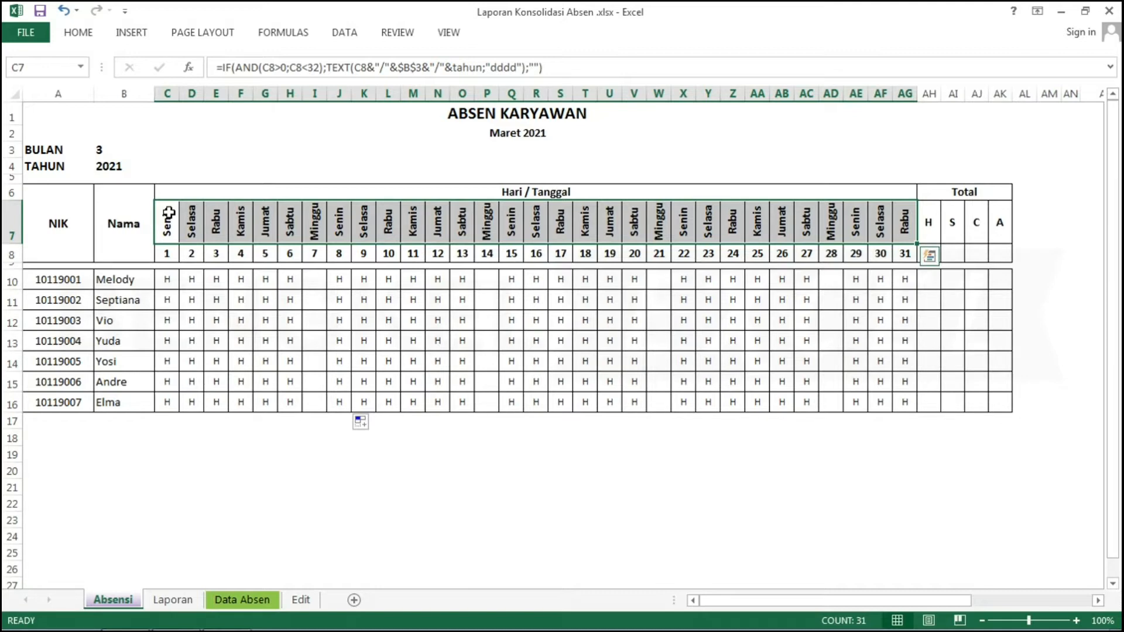
pyautogui.click(77, 33)
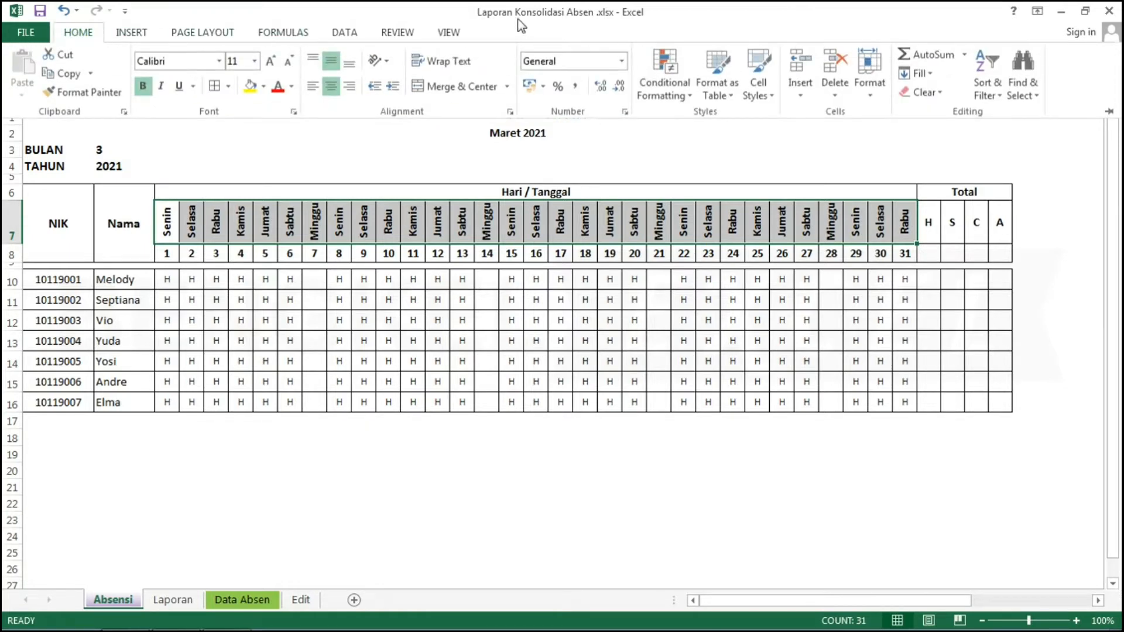
pyautogui.click(660, 91)
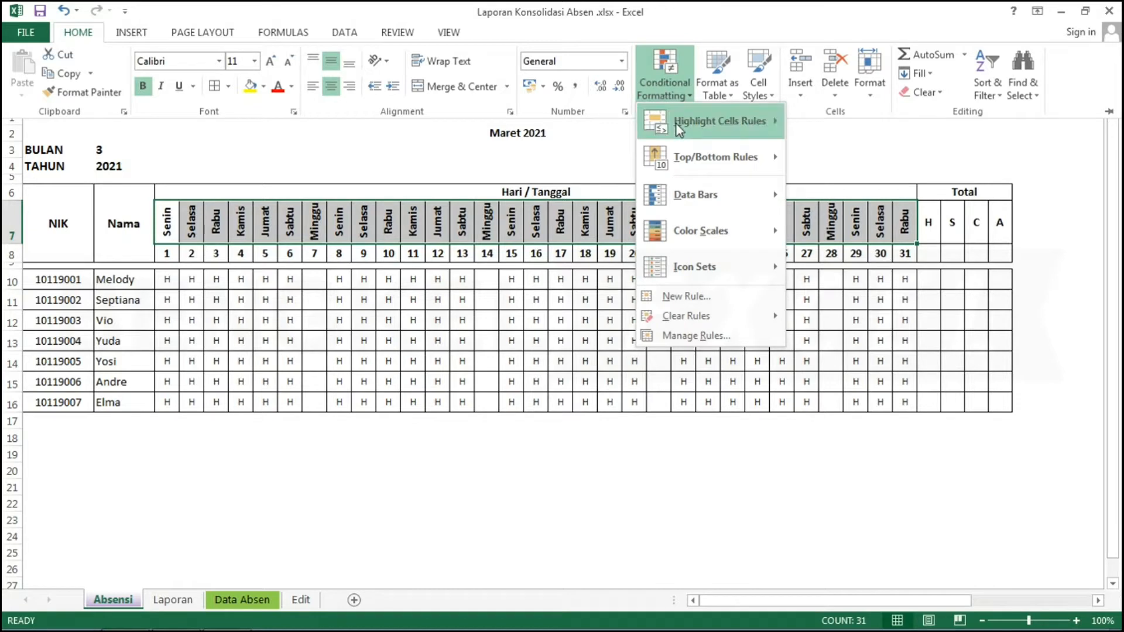
pyautogui.moveTo(676, 124)
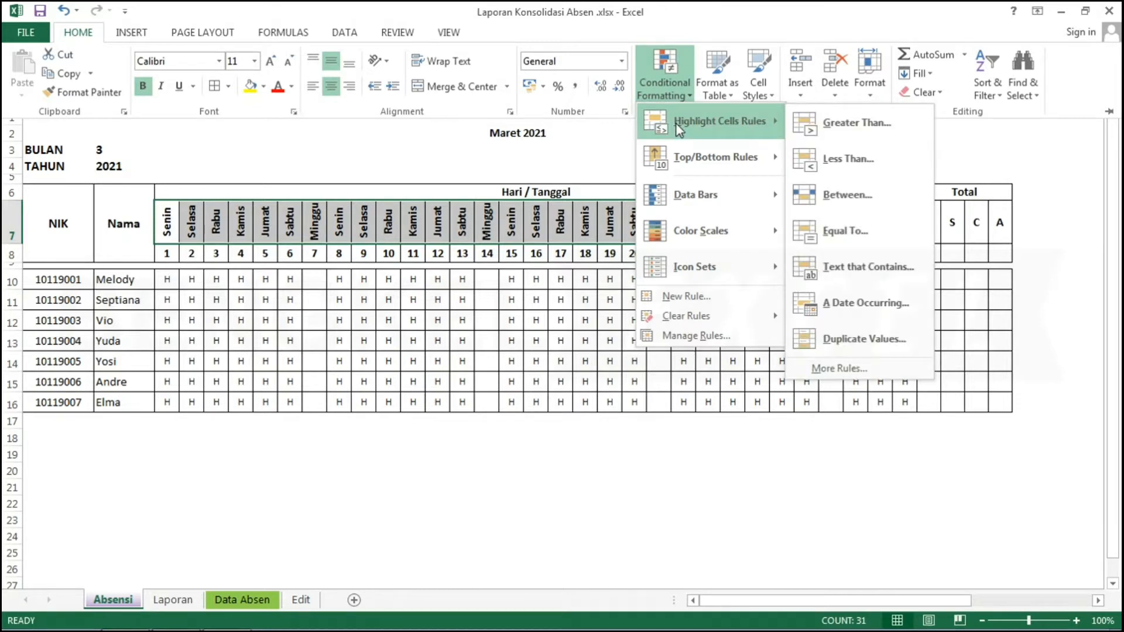
pyautogui.click(851, 265)
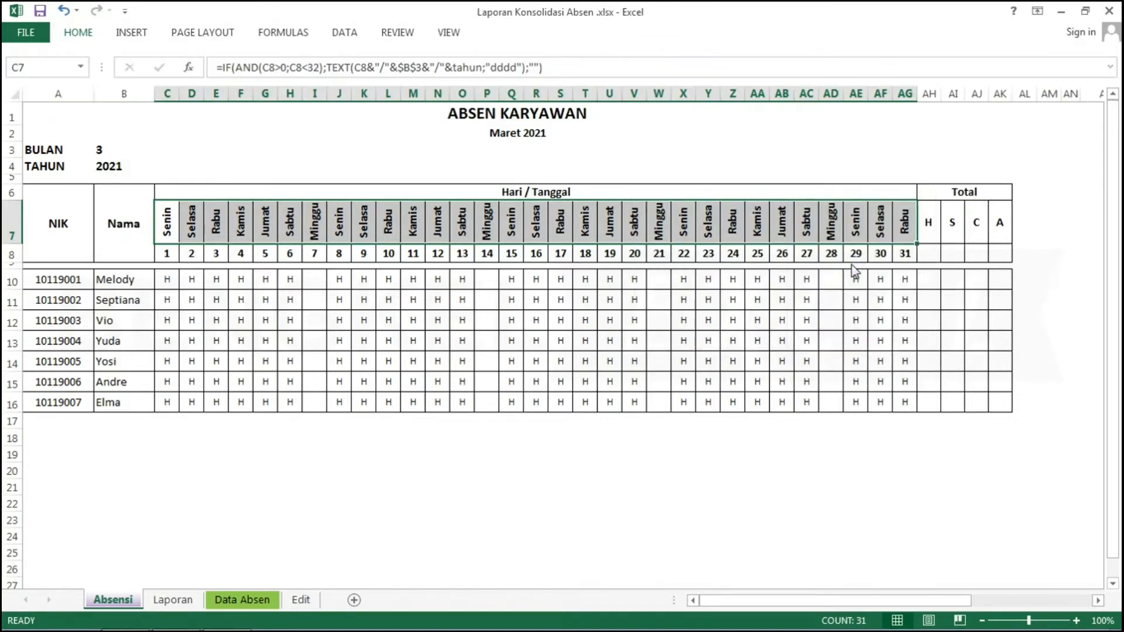
pyautogui.moveTo(769, 269); pyautogui.dragTo(625, 283)
pyautogui.write('mINGG')
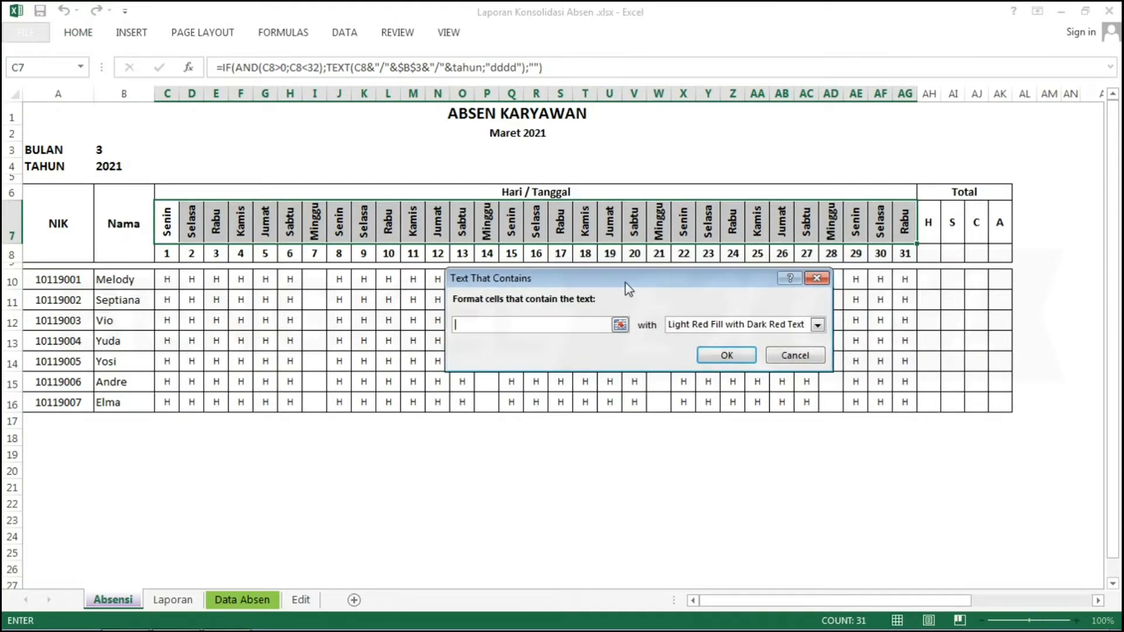
pyautogui.write('U')
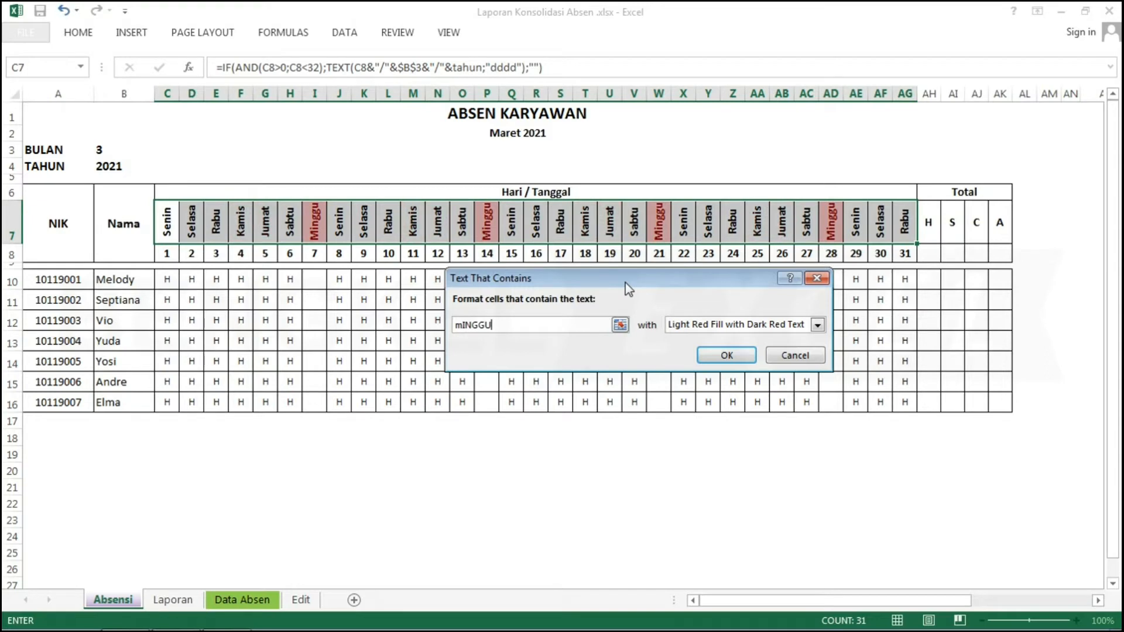
pyautogui.press('BackSpace')
pyautogui.press('BackSpace')
pyautogui.press('BackSpace')
pyautogui.press('BackSpace')
pyautogui.press('BackSpace')
pyautogui.press('BackSpace')
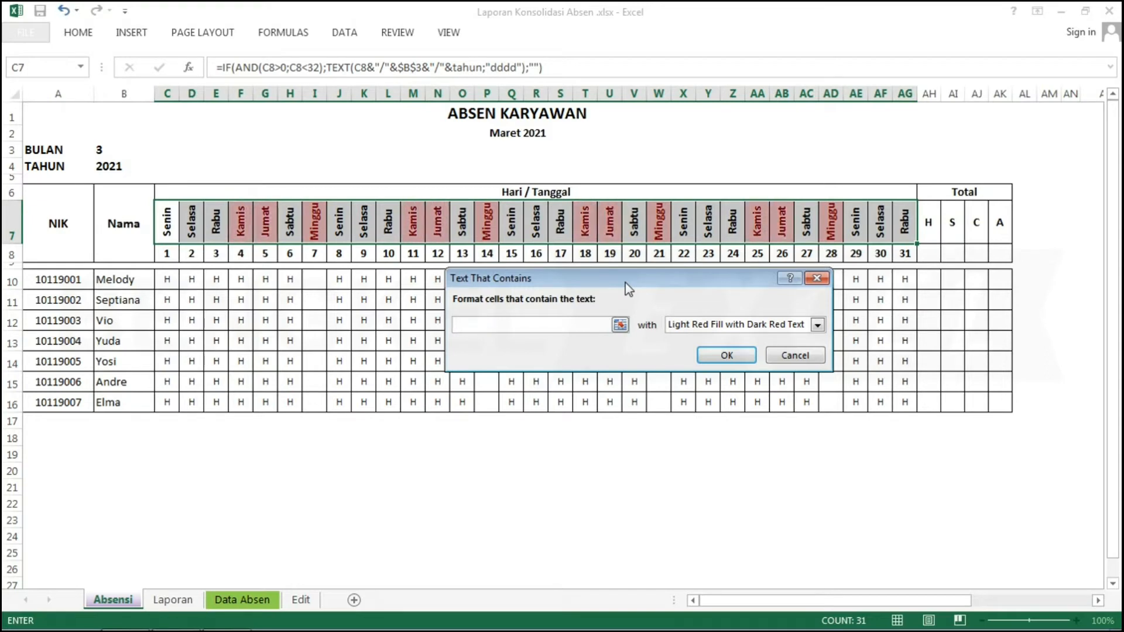
pyautogui.write('Minggu')
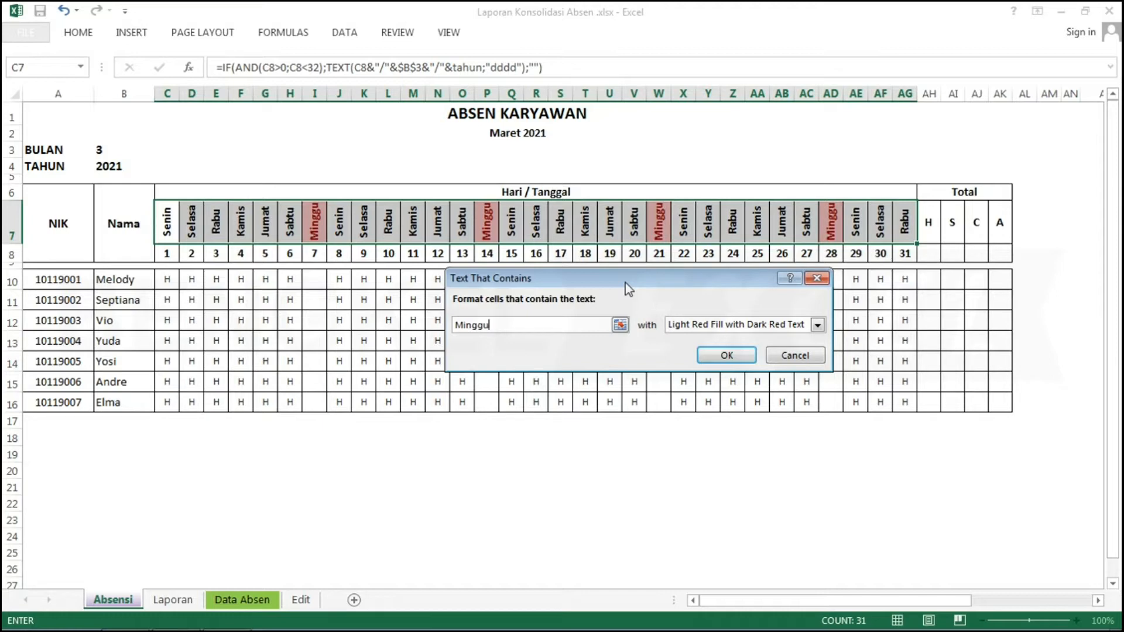
pyautogui.click(725, 357)
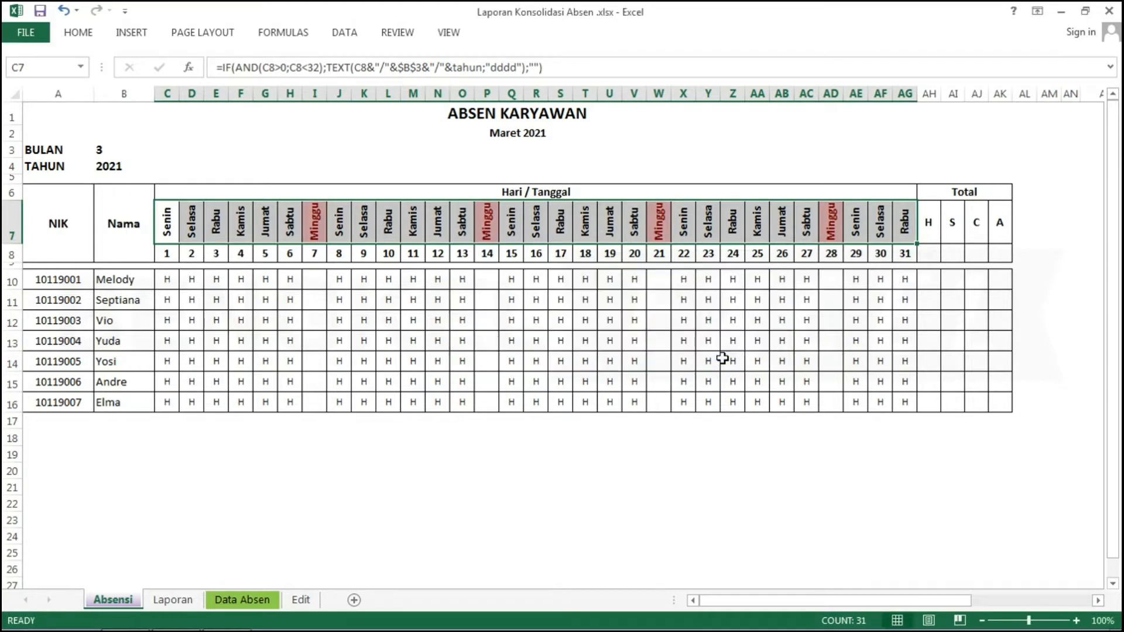
# - Apply a light aqua theme fill color to the day-name header cells C7:AG7
pyautogui.click(63, 31)
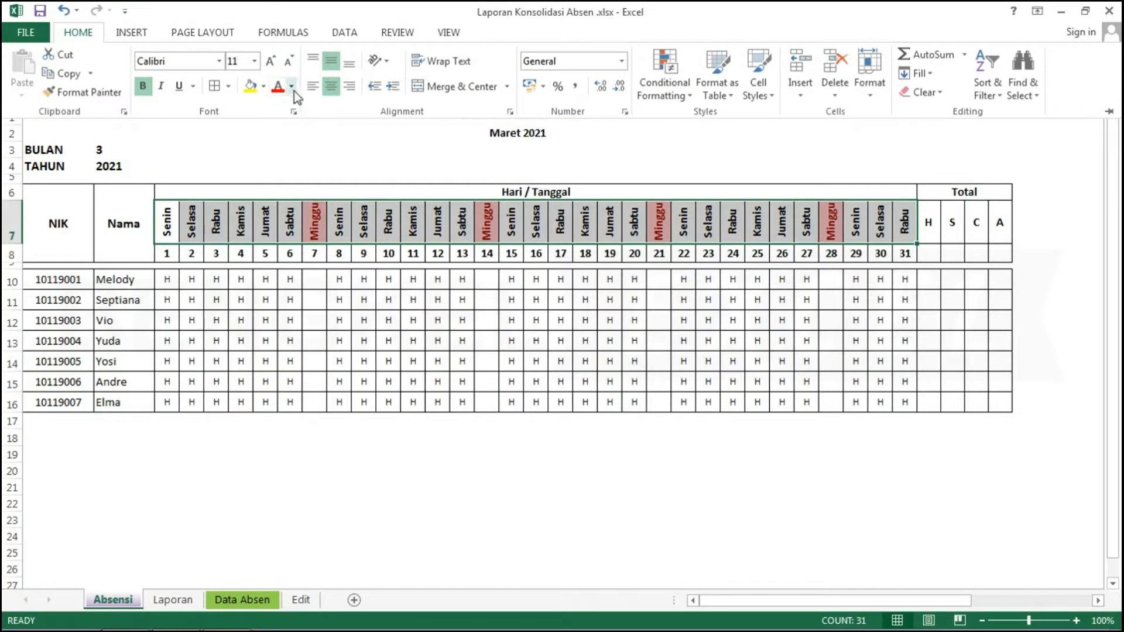
pyautogui.click(264, 87)
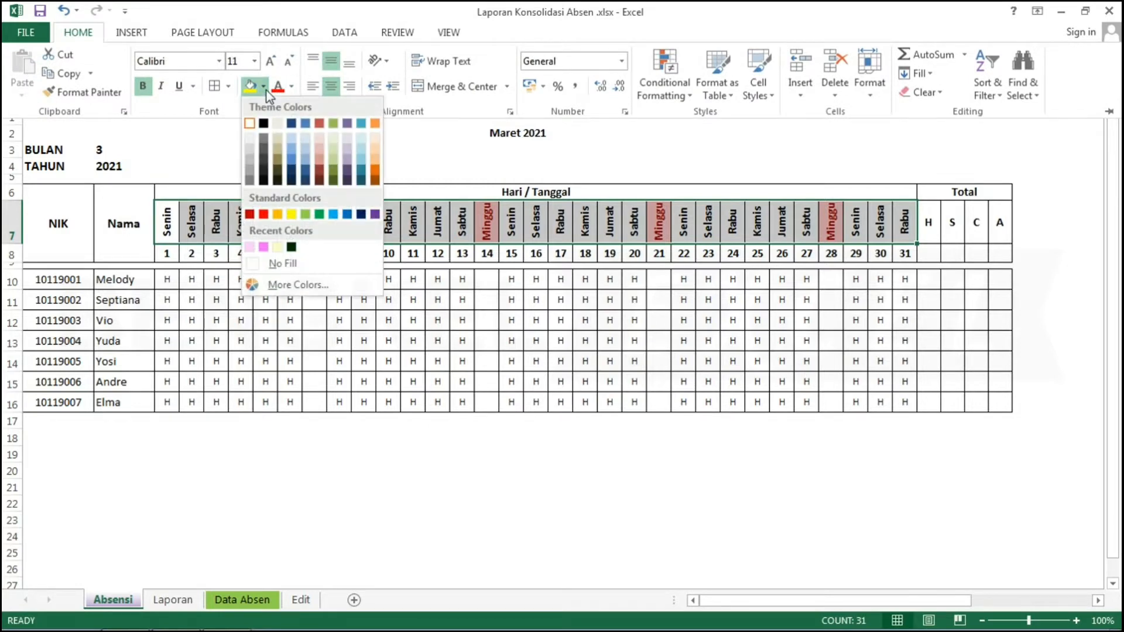
pyautogui.click(361, 150)
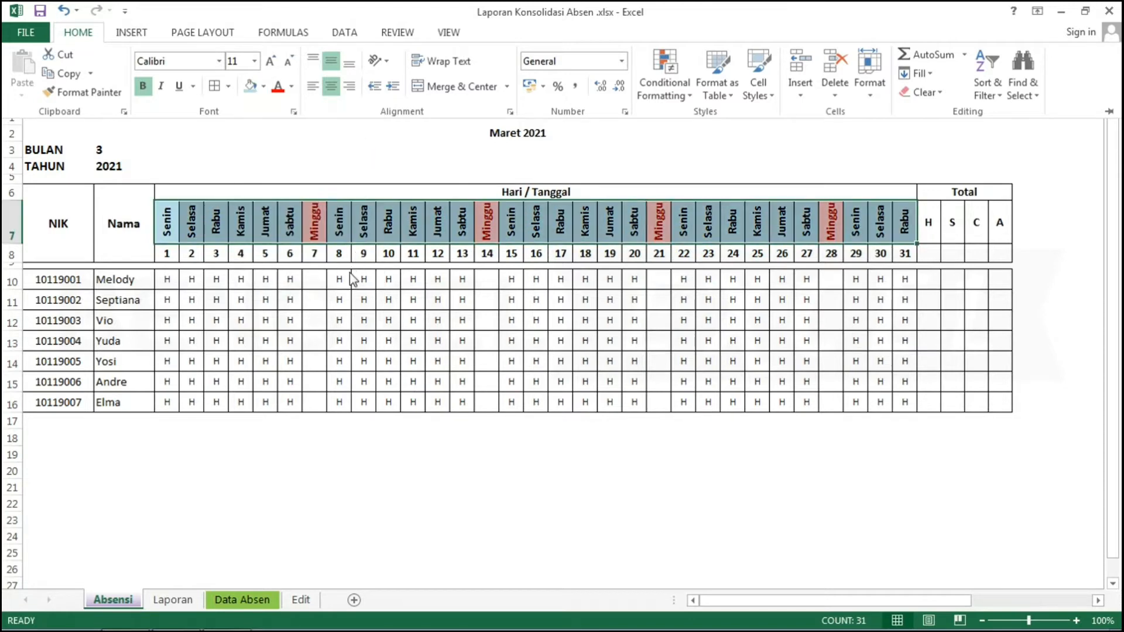
pyautogui.click(351, 275)
pyautogui.click(291, 261)
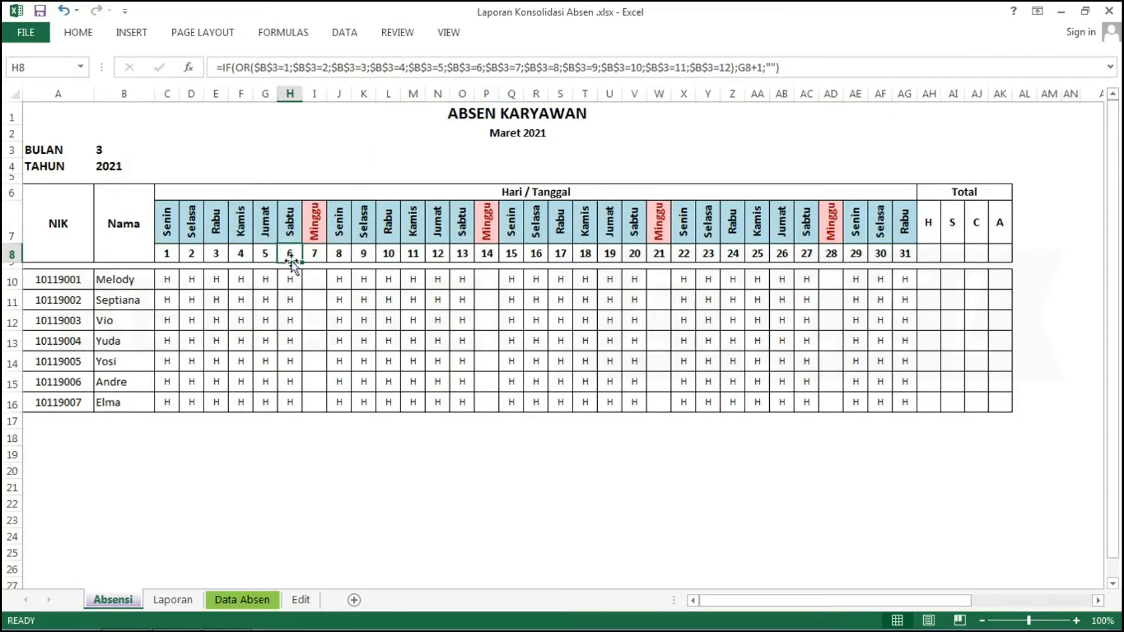
pyautogui.press('Down')
pyautogui.press('Down')
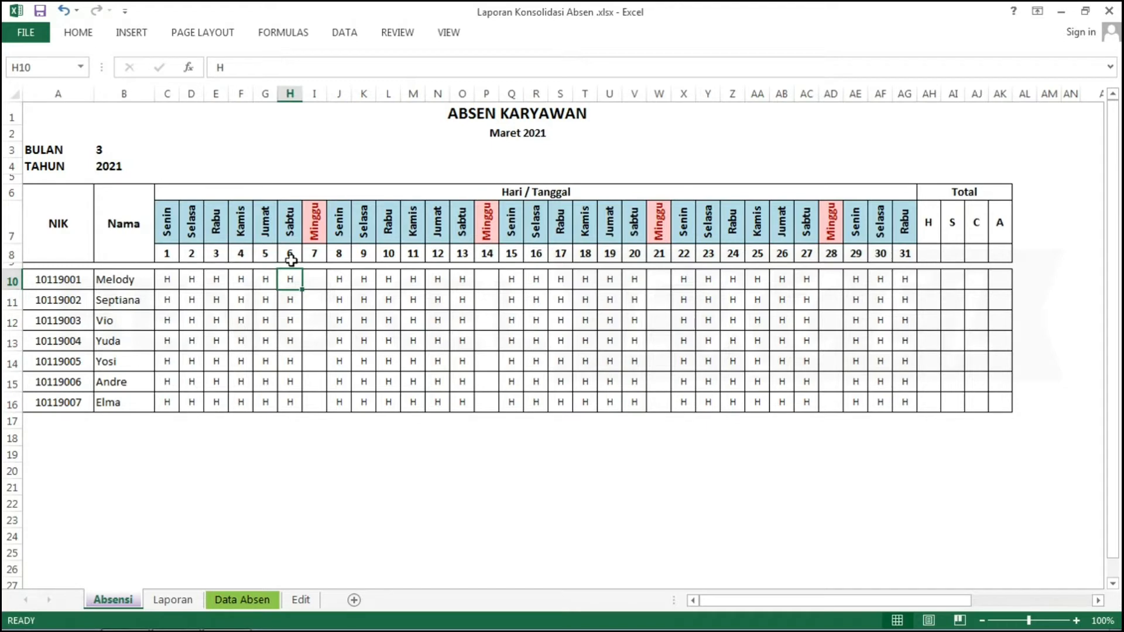
pyautogui.press('Down')
pyautogui.press('Down')
pyautogui.press('Up')
pyautogui.press('Up')
pyautogui.press('Up')
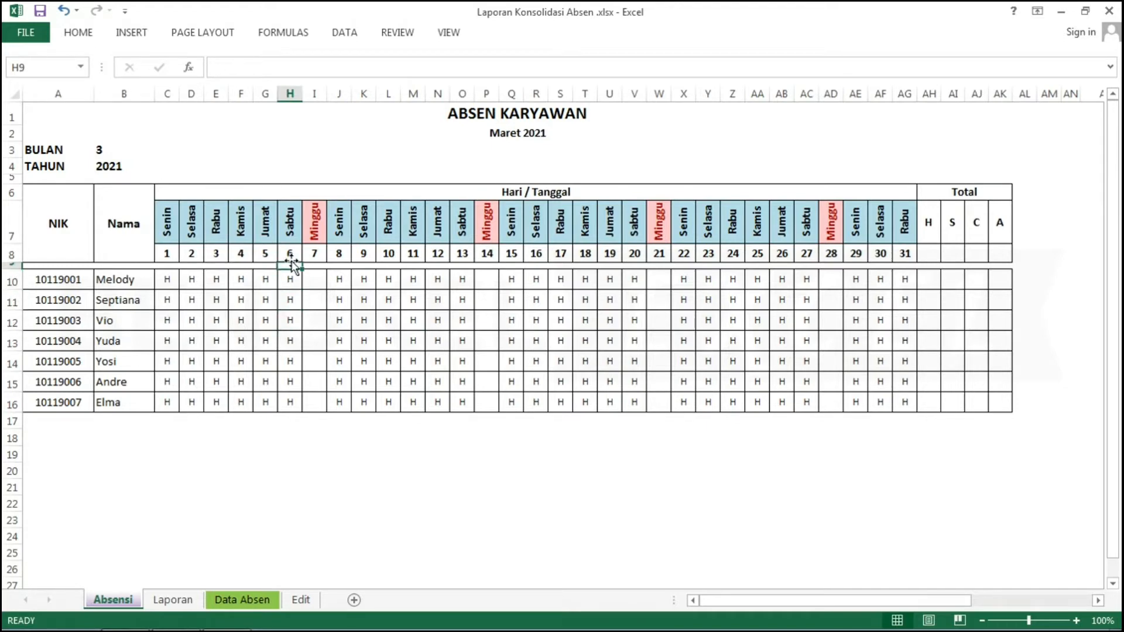
# - Start a Text that Contains conditional format for H on the attendance marks C10:AG16, using a custom format
pyautogui.press('Left')
pyautogui.press('Left')
pyautogui.press('Left')
pyautogui.press('Left')
pyautogui.press('Left')
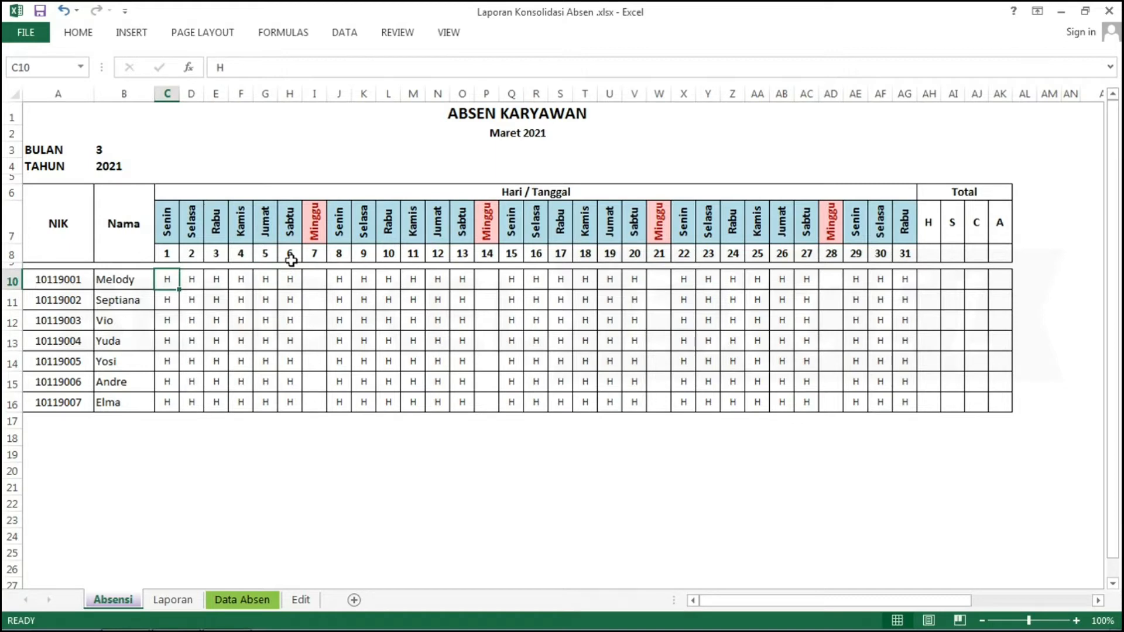
pyautogui.hotkey('shift', 'Right')
pyautogui.hotkey('shift', 'Right')
pyautogui.hotkey('shift', 'Right')
pyautogui.hotkey('shift', 'Right')
pyautogui.hotkey('shift', 'Right')
pyautogui.hotkey('shift', 'Right')
pyautogui.hotkey('shift', 'Right')
pyautogui.hotkey('shift', 'Right')
pyautogui.hotkey('shift', 'Right')
pyautogui.hotkey('shift', 'Right')
pyautogui.hotkey('shift', 'Right')
pyautogui.hotkey('shift', 'Right')
pyautogui.hotkey('shift', 'Right')
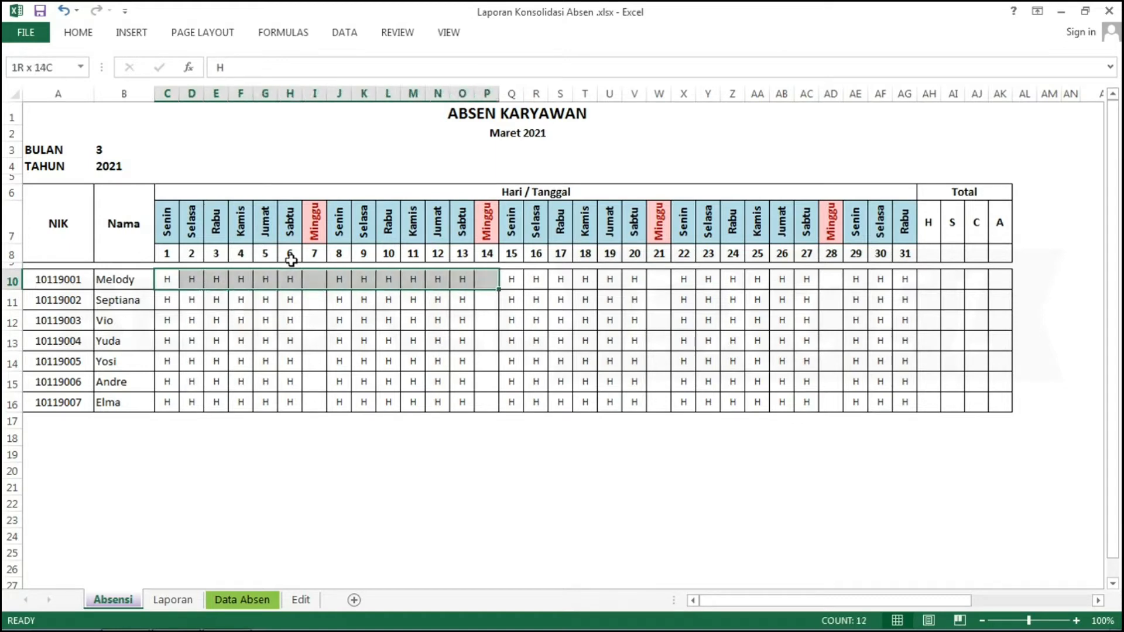
pyautogui.hotkey('shift', 'Right')
pyautogui.hotkey('shift', 'Right')
pyautogui.hotkey('shift', 'Right')
pyautogui.hotkey('shift', 'Right')
pyautogui.hotkey('shift', 'Right')
pyautogui.hotkey('shift', 'Right')
pyautogui.hotkey('shift', 'Right')
pyautogui.hotkey('shift', 'Right')
pyautogui.hotkey('shift', 'Right')
pyautogui.hotkey('shift', 'Right')
pyautogui.hotkey('shift', 'Right')
pyautogui.hotkey('shift', 'Right')
pyautogui.hotkey('shift', 'Right')
pyautogui.hotkey('shift', 'Right')
pyautogui.hotkey('shift', 'Right')
pyautogui.hotkey('shift', 'Right')
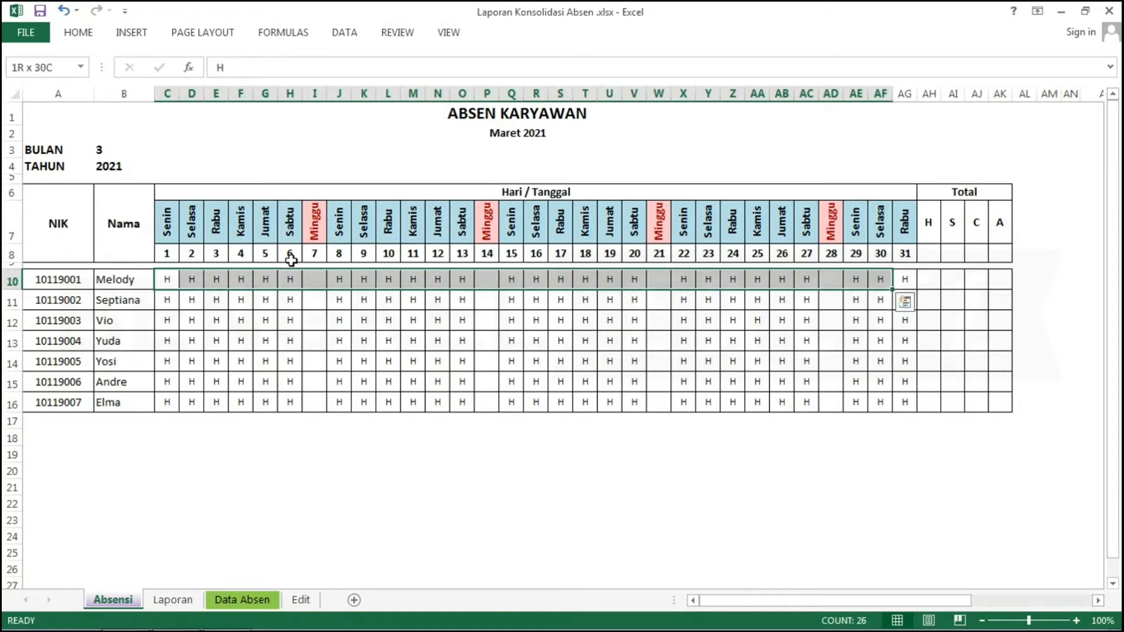
pyautogui.hotkey('shift', 'Right')
pyautogui.hotkey('shift', 'Down')
pyautogui.hotkey('shift', 'Down')
pyautogui.hotkey('shift', 'Down')
pyautogui.hotkey('shift', 'Down')
pyautogui.hotkey('shift', 'Down')
pyautogui.hotkey('shift', 'Down')
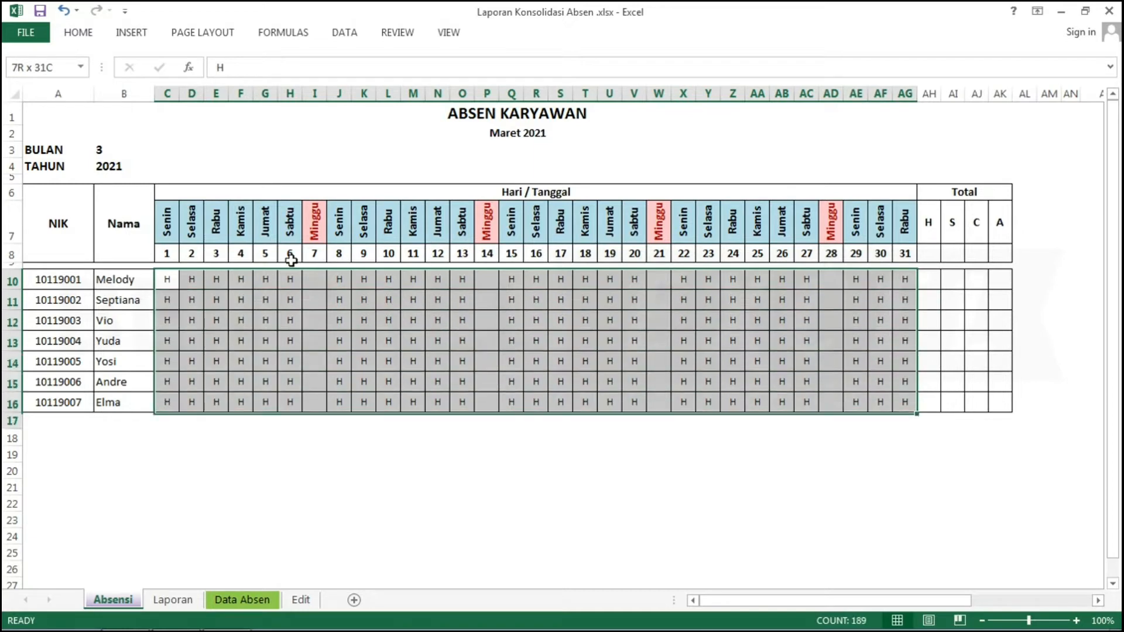
pyautogui.hotkey('shift', 'Down')
pyautogui.hotkey('shift', 'Up')
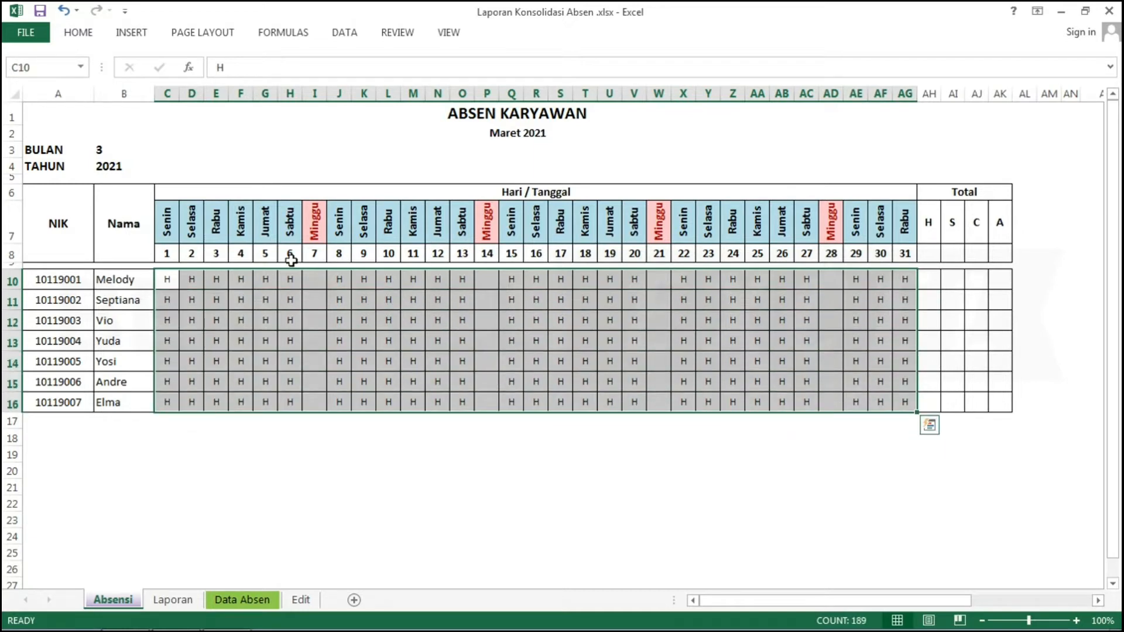
pyautogui.click(79, 34)
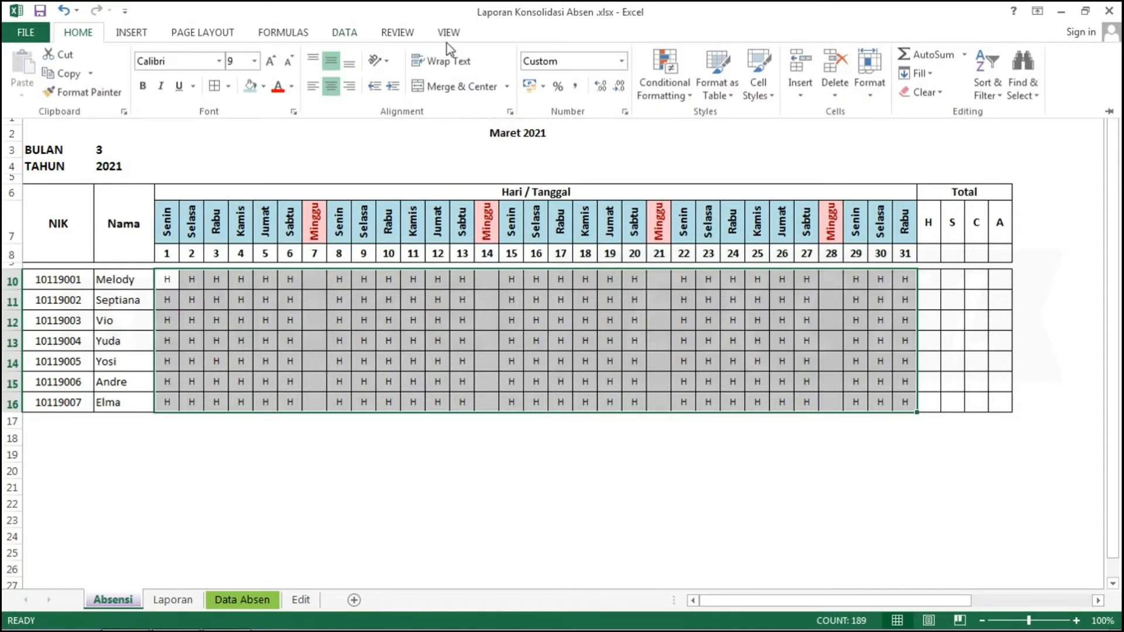
pyautogui.click(659, 80)
pyautogui.moveTo(679, 113)
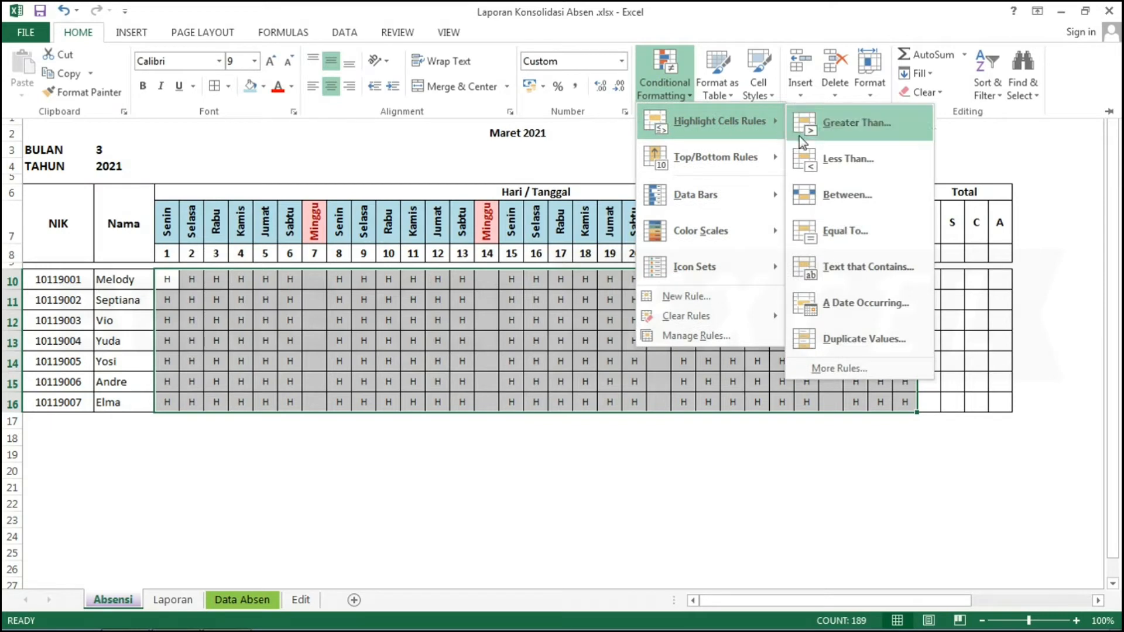
pyautogui.click(832, 264)
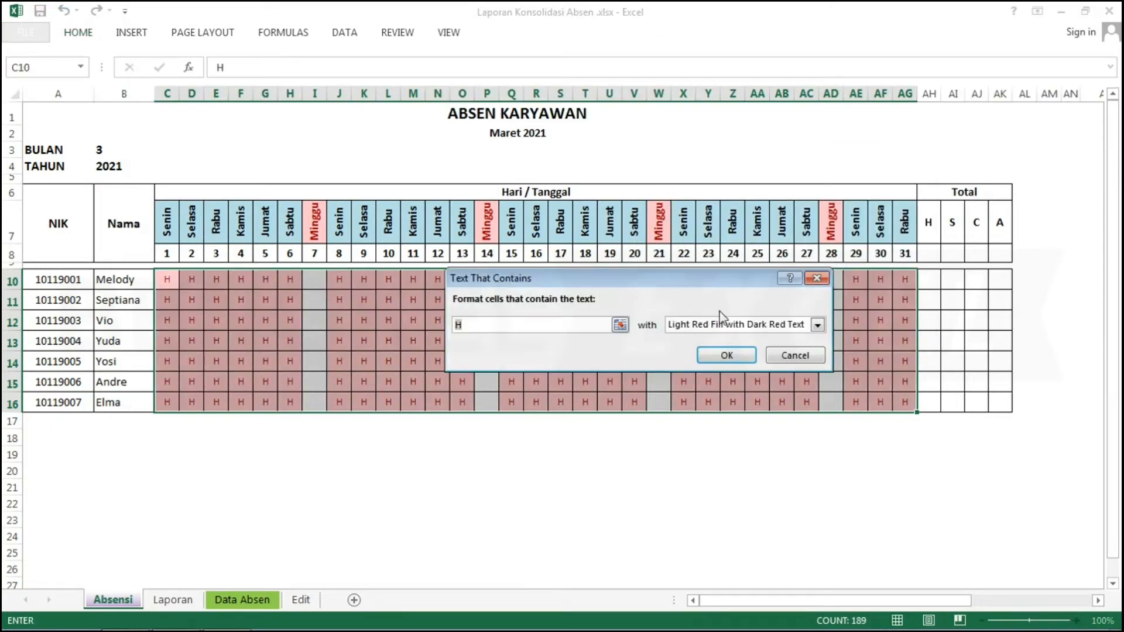
pyautogui.click(485, 323)
pyautogui.click(817, 327)
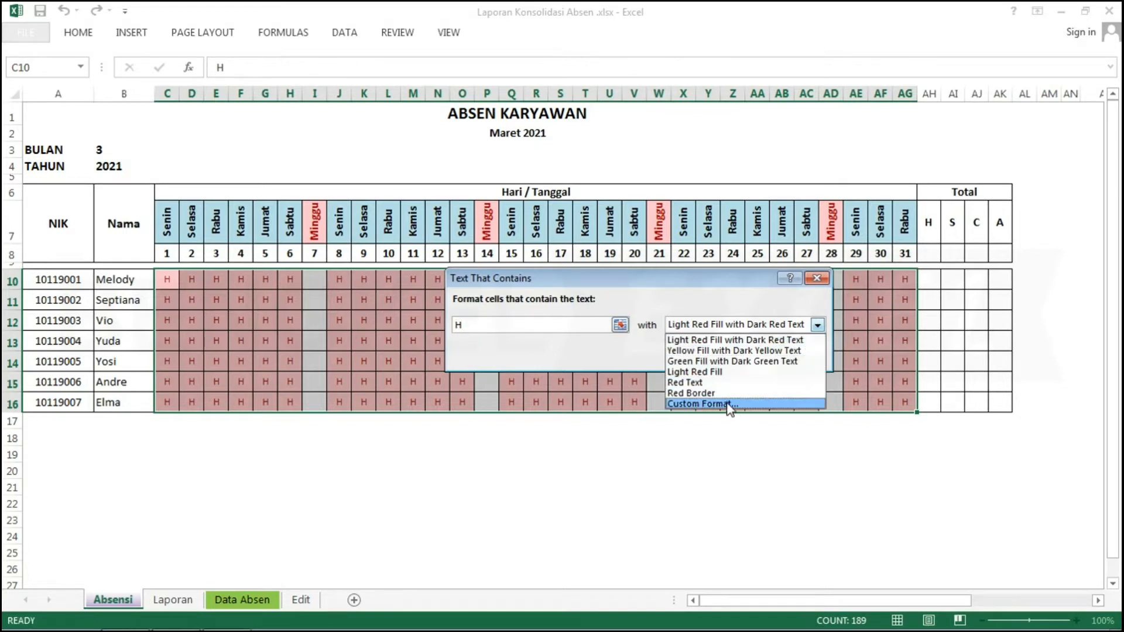
pyautogui.click(703, 403)
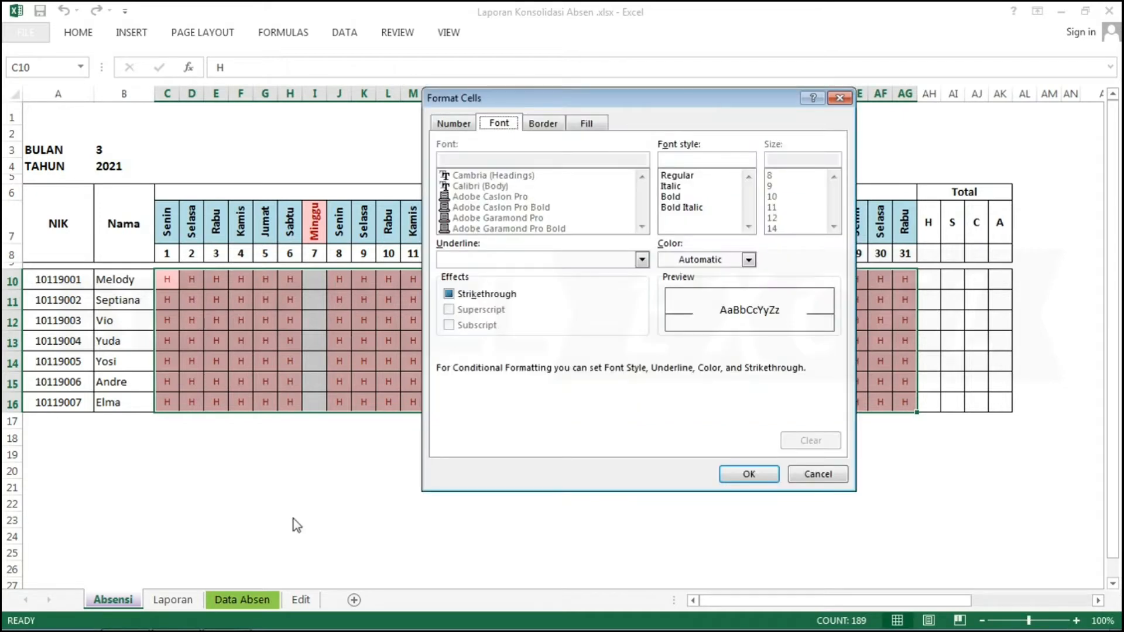
# - Give the H rule a white font color and a standard green fill, and apply it to the attendance marks
pyautogui.click(743, 261)
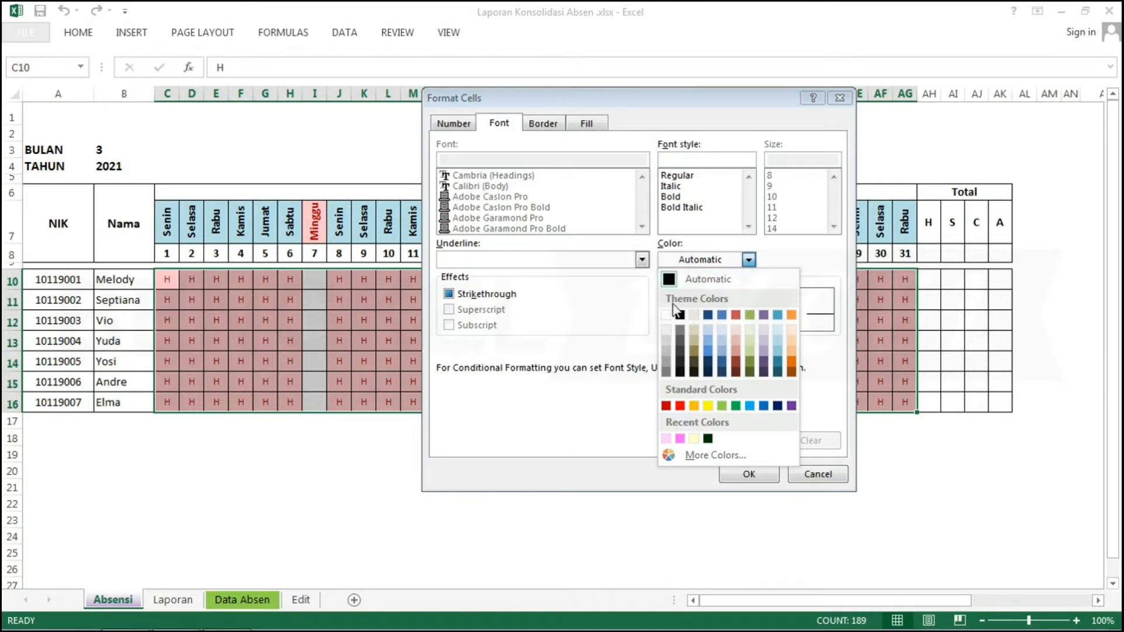
pyautogui.click(666, 316)
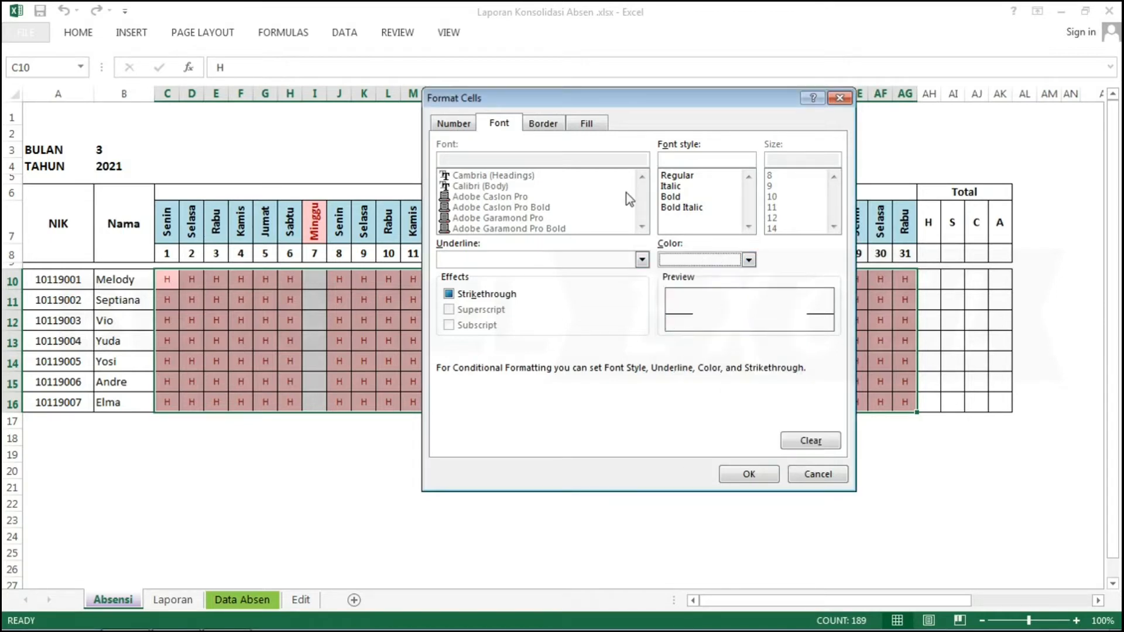
pyautogui.click(594, 125)
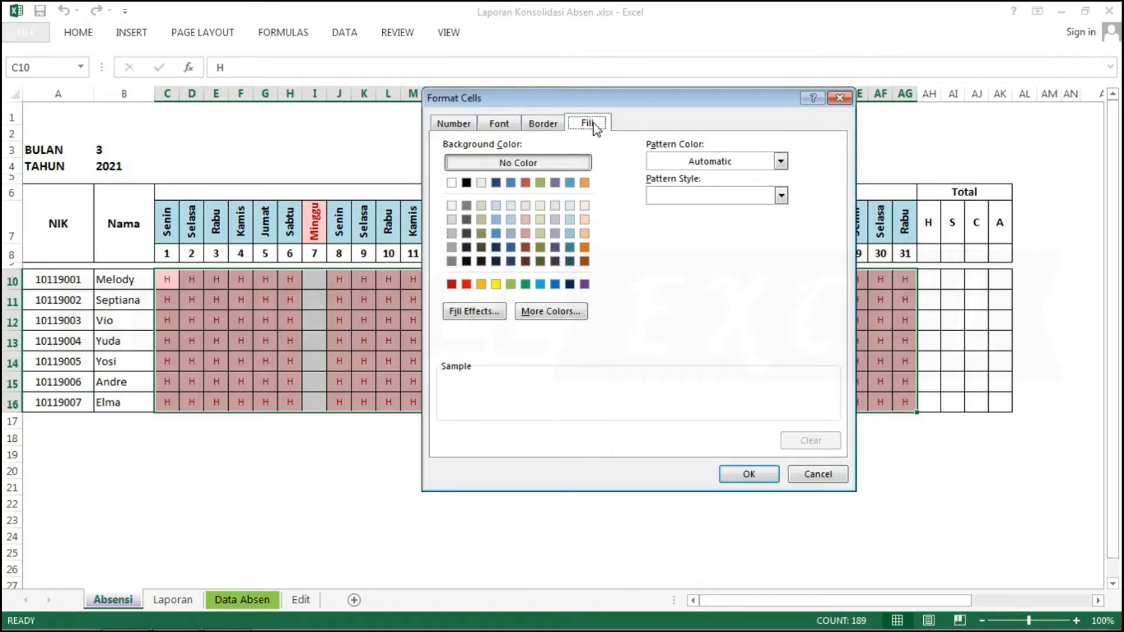
pyautogui.click(525, 284)
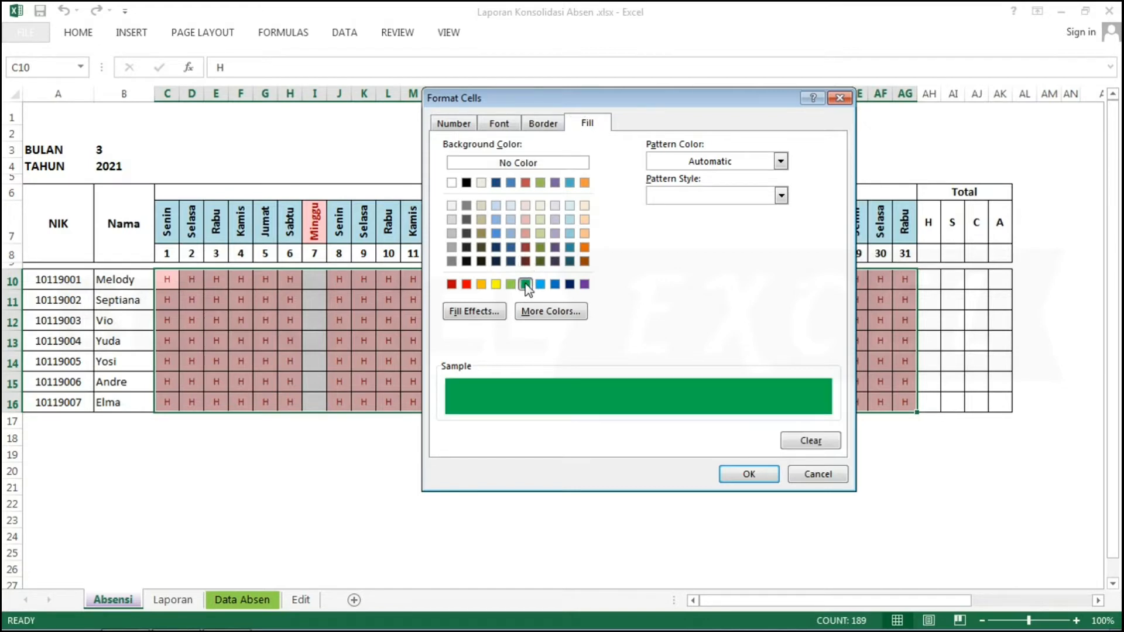
pyautogui.click(742, 475)
pyautogui.click(730, 357)
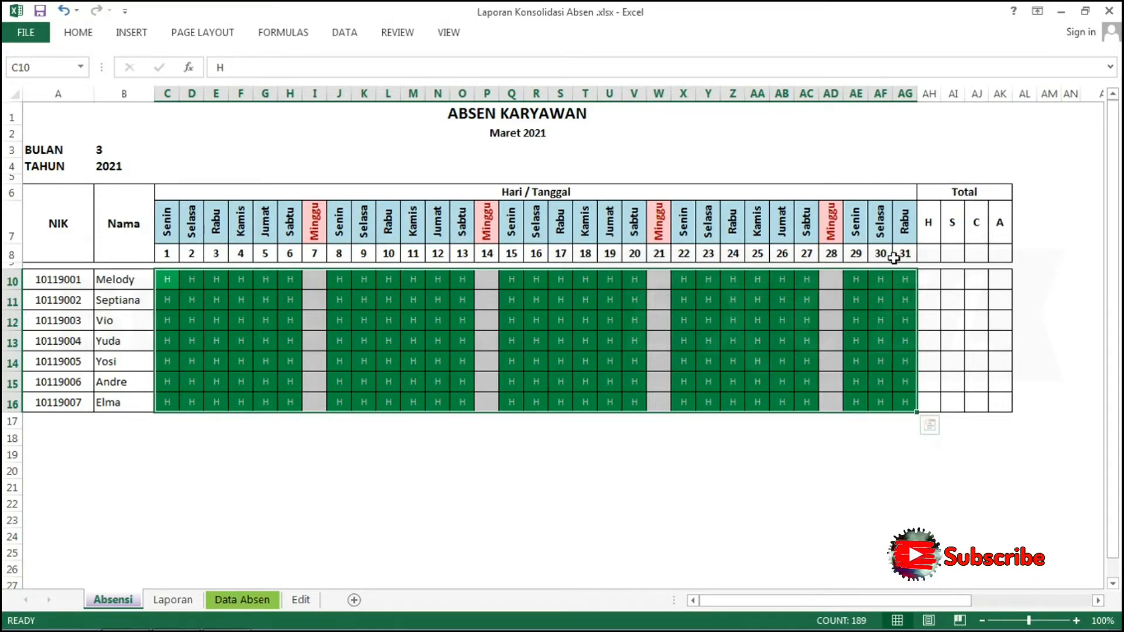
# - Replace the mark for day 2 in D12 with an uppercase C
pyautogui.click(203, 318)
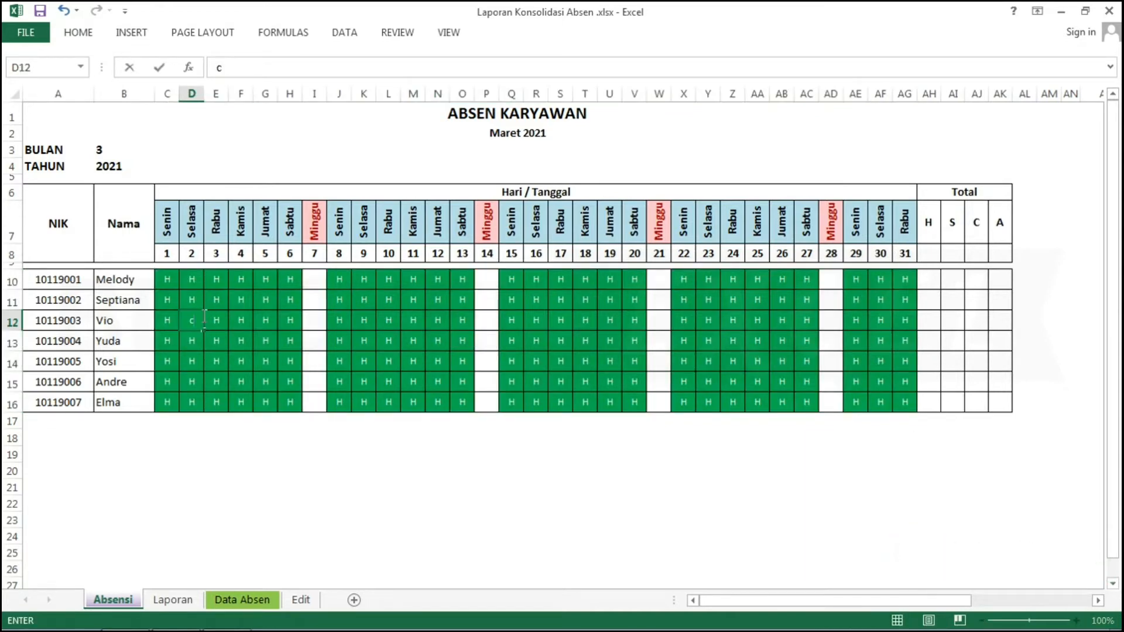
pyautogui.write('c')
pyautogui.press('Right')
pyautogui.press('Right')
pyautogui.press('Left')
pyautogui.press('Left')
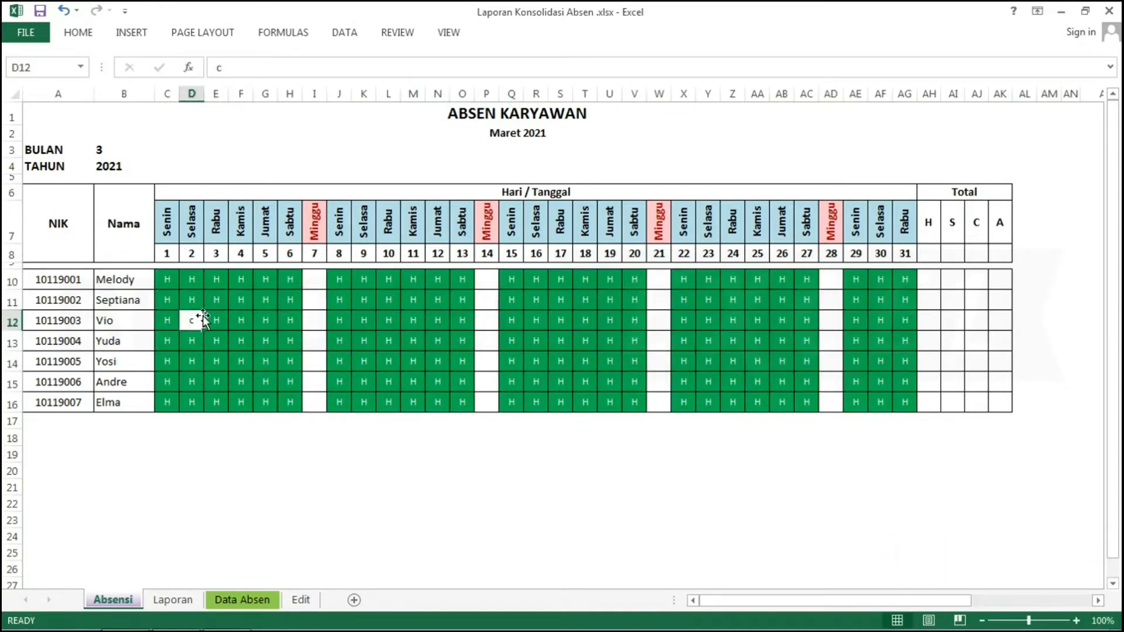
pyautogui.press('BackSpace')
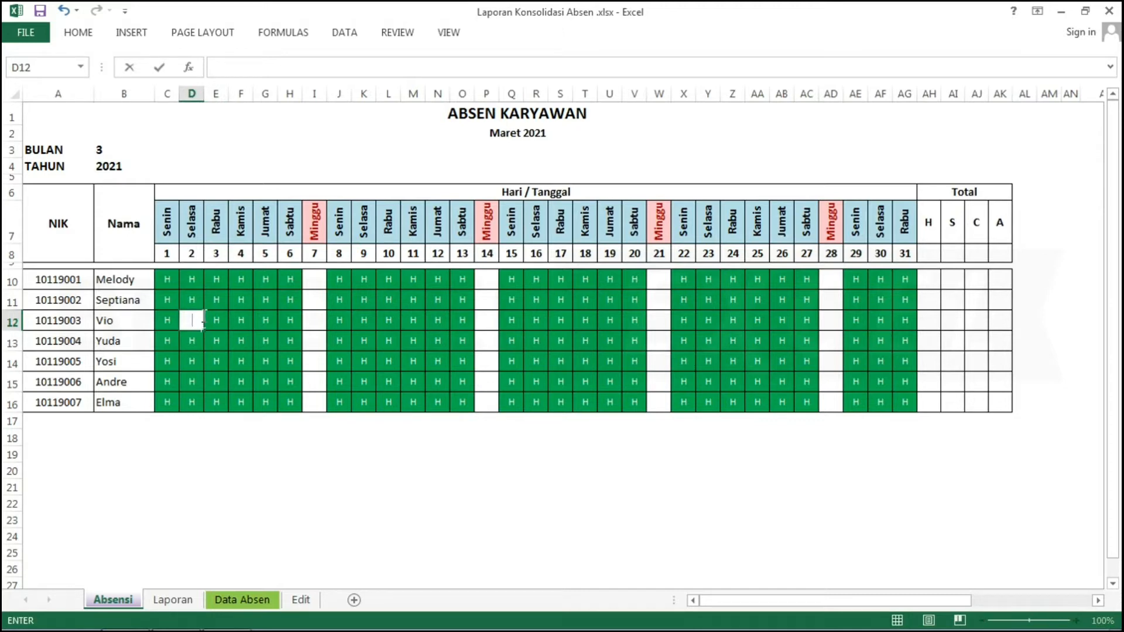
pyautogui.press('Right')
# - Enter S for day 4 in F11 and A for day 10 in L10
pyautogui.press('Right')
pyautogui.press('Up')
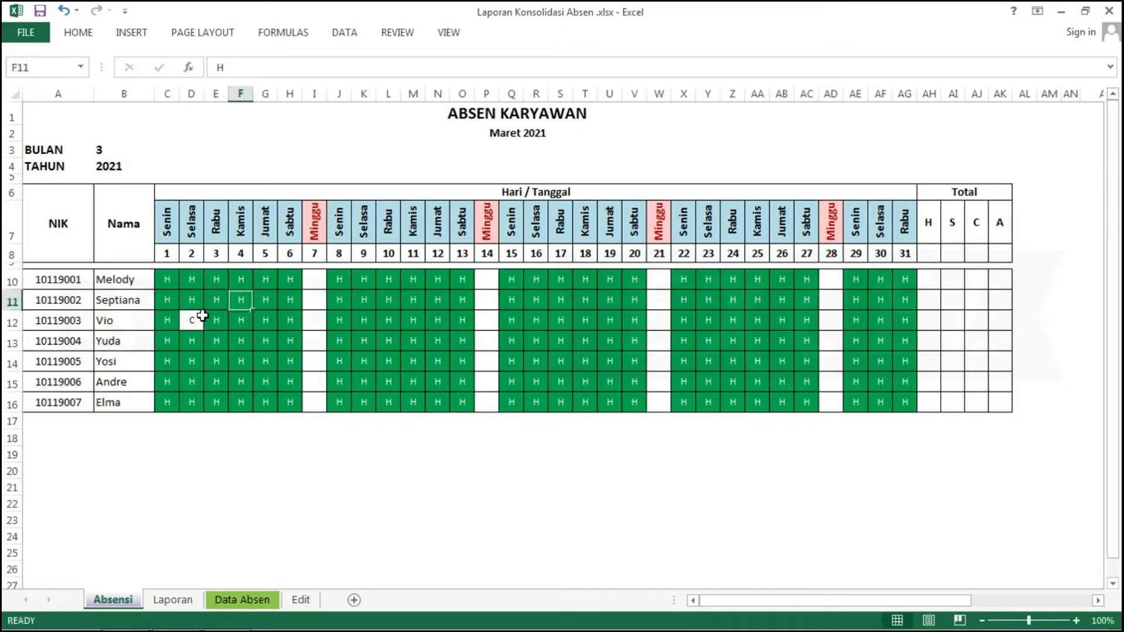
pyautogui.write('s')
pyautogui.press('Right')
pyautogui.press('Right')
pyautogui.press('Right')
pyautogui.press('Right')
pyautogui.press('Right')
pyautogui.press('Right')
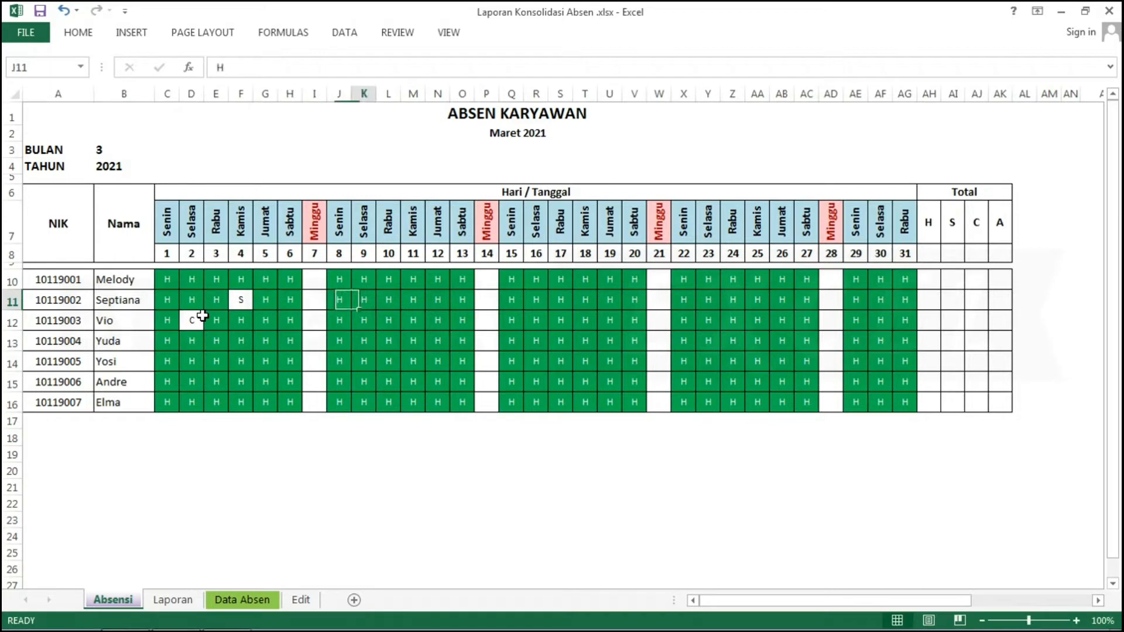
pyautogui.press('Up')
pyautogui.write('a')
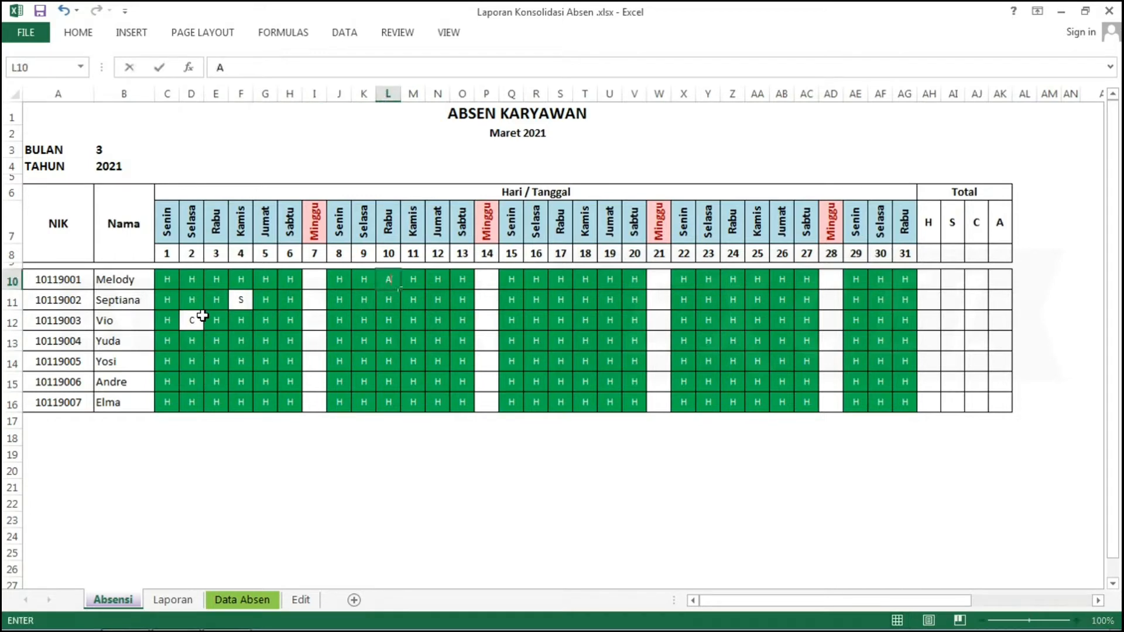
pyautogui.press('Down')
# - Enter S for day 11 in M15 and C for day 16 in R13
pyautogui.press('Down')
pyautogui.press('Down')
pyautogui.press('Down')
pyautogui.press('Down')
pyautogui.press('Right')
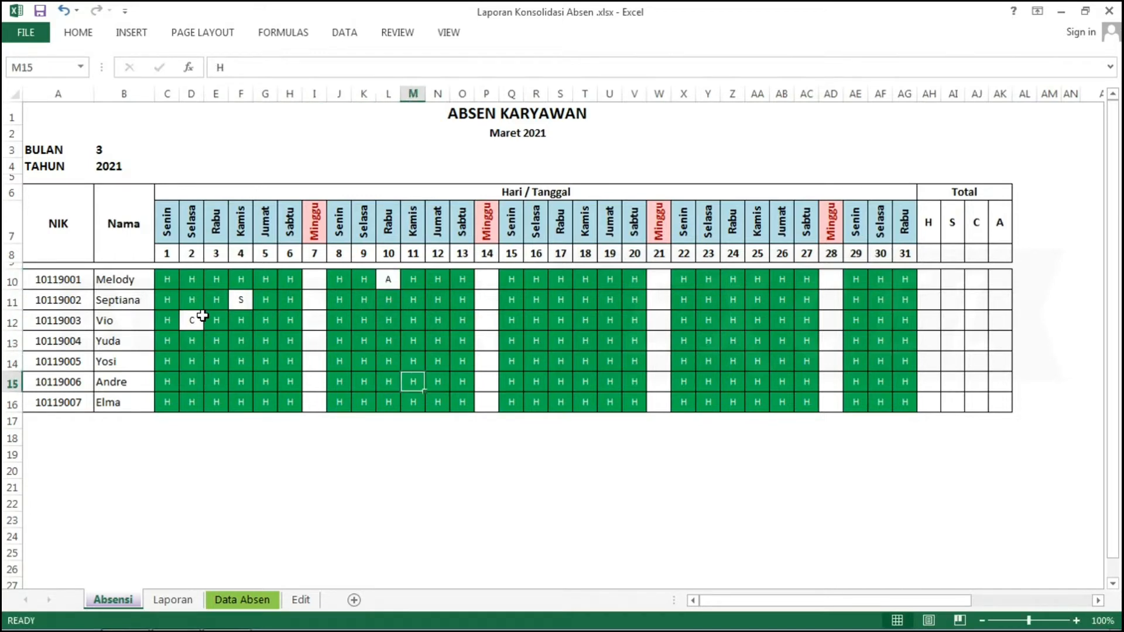
pyautogui.write('s')
pyautogui.press('Right')
pyautogui.press('Right')
pyautogui.press('Right')
pyautogui.press('Right')
pyautogui.press('Right')
pyautogui.press('Up')
pyautogui.press('Up')
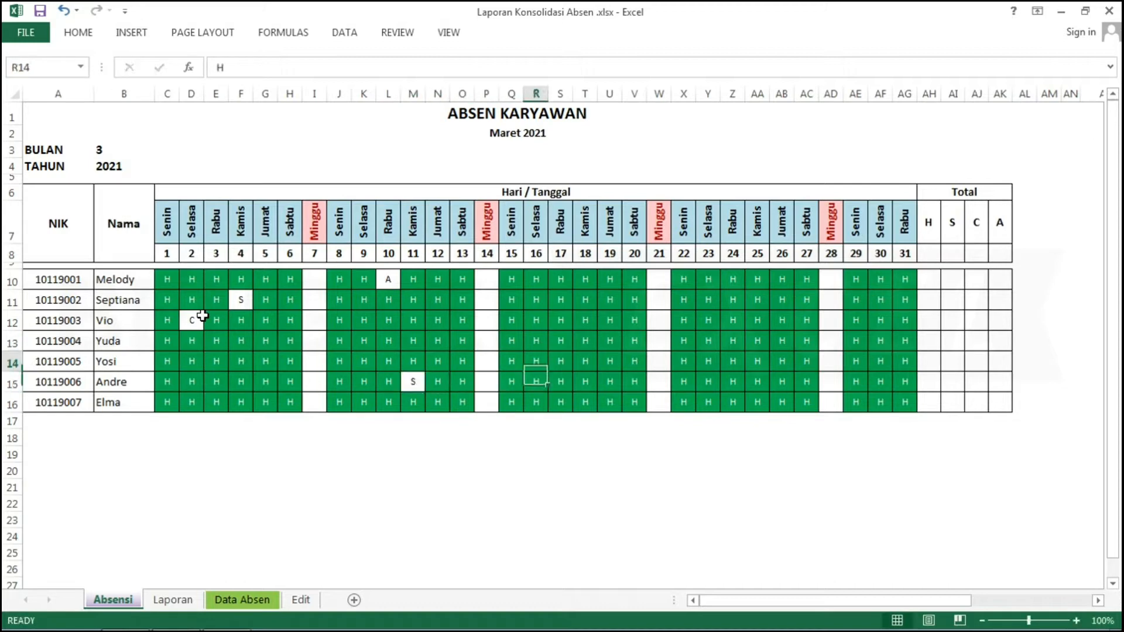
pyautogui.write('c')
pyautogui.press('Right')
# - Enter S for day 24 in Z13
pyautogui.press('Right')
pyautogui.press('Right')
pyautogui.press('Right')
pyautogui.press('Right')
pyautogui.press('Right')
pyautogui.press('Right')
pyautogui.press('Right')
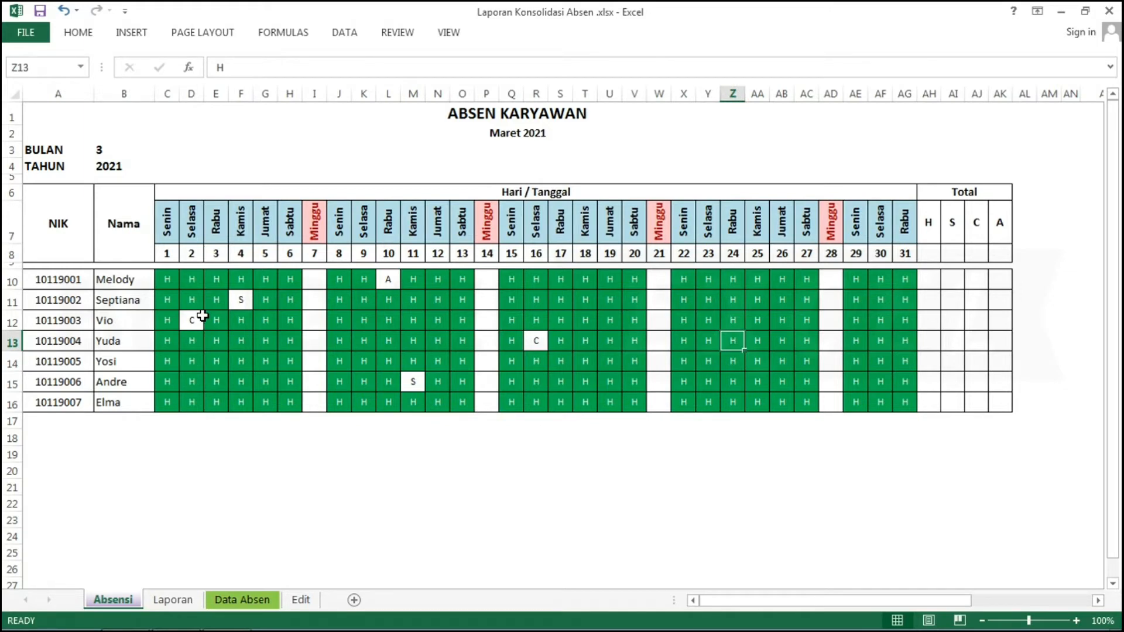
pyautogui.write('s')
pyautogui.press('Right')
# - Enter A for day 30 in AF10 and C for day 31 in AG13
pyautogui.press('Right')
pyautogui.press('Right')
pyautogui.press('Right')
pyautogui.press('Right')
pyautogui.press('Right')
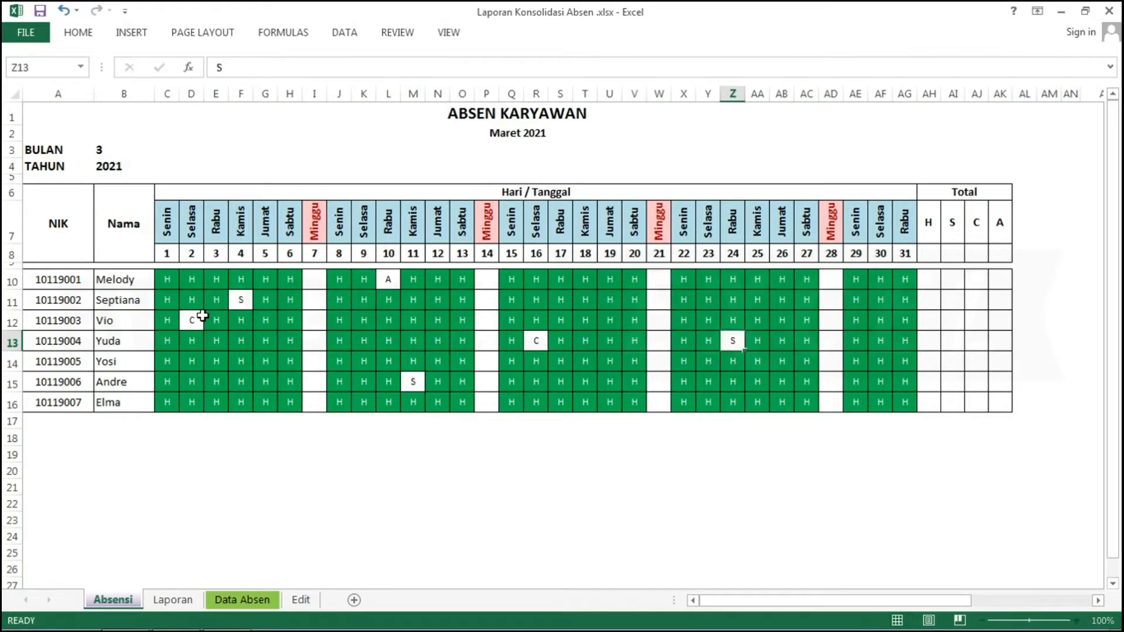
pyautogui.press('Up')
pyautogui.press('Up')
pyautogui.press('Up')
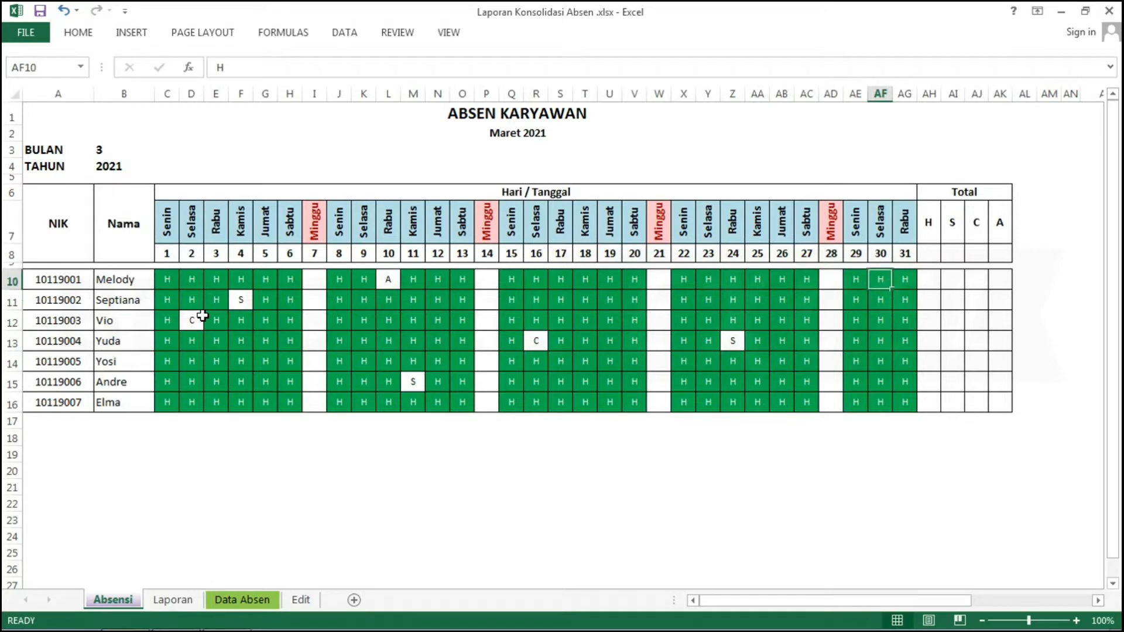
pyautogui.write('a')
pyautogui.press('Right')
pyautogui.press('Down')
pyautogui.press('Down')
pyautogui.press('Down')
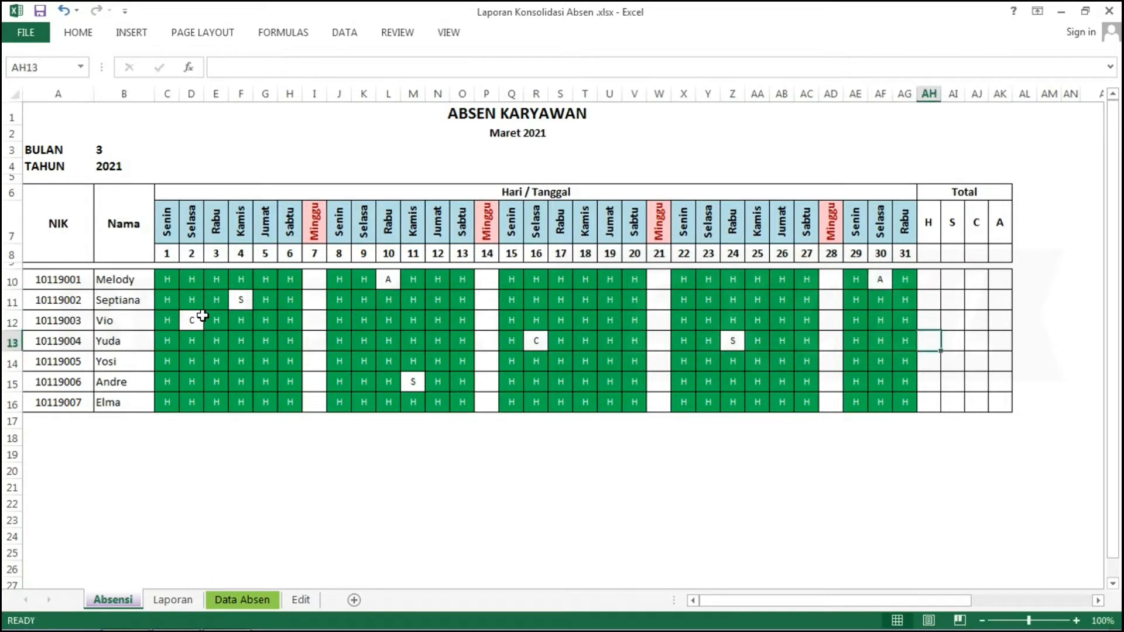
pyautogui.write('c')
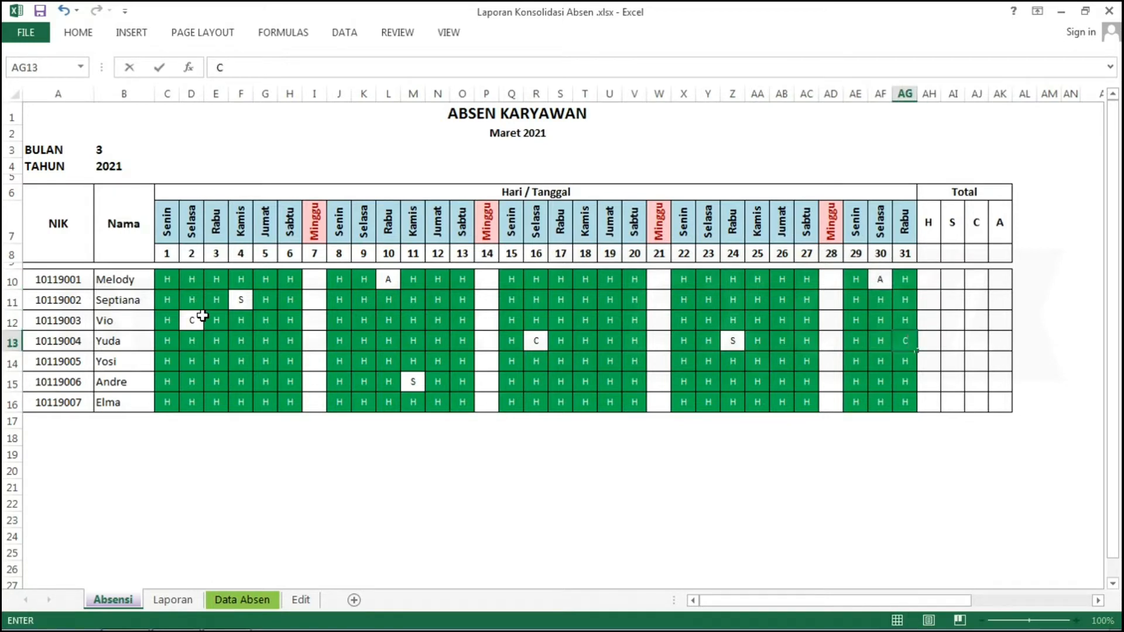
pyautogui.press('Return')
# - Select the whole daily attendance grid C10:AG16, covering every employee and days 1 to 31
pyautogui.press('Left')
pyautogui.press('Left')
pyautogui.press('Left')
pyautogui.press('Left')
pyautogui.press('Left')
pyautogui.press('Left')
pyautogui.press('Left')
pyautogui.press('Left')
pyautogui.press('Left')
pyautogui.press('Left')
pyautogui.press('Left')
pyautogui.press('Left')
pyautogui.press('Left')
pyautogui.press('Left')
pyautogui.press('Left')
pyautogui.press('Left')
pyautogui.press('Left')
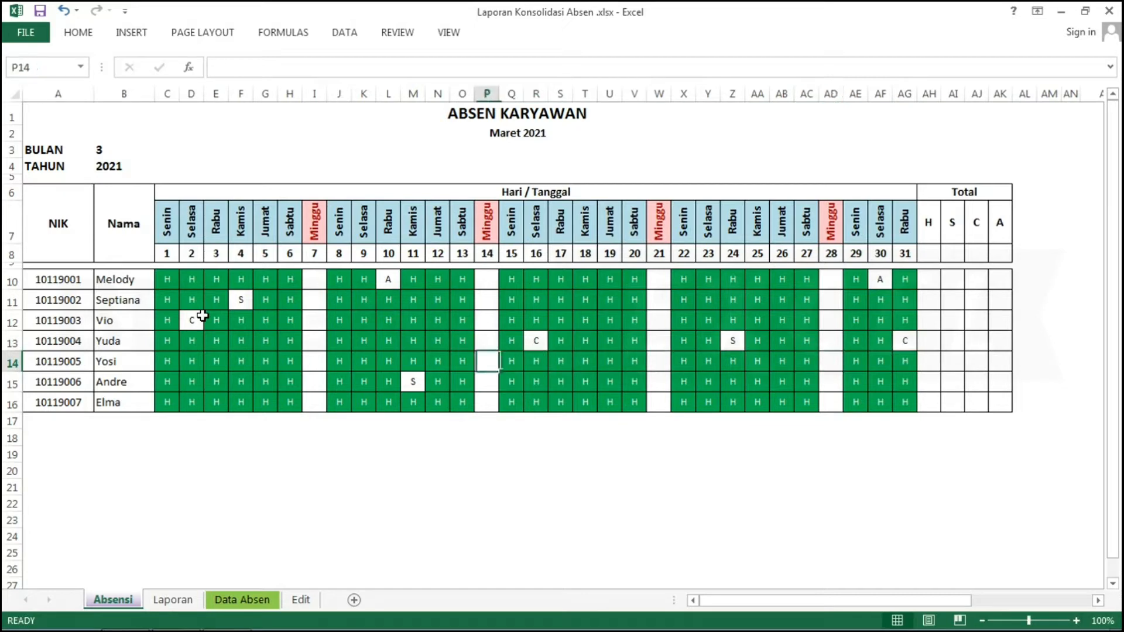
pyautogui.press('Left')
pyautogui.press('Left')
pyautogui.press('Left')
pyautogui.press('Left')
pyautogui.press('Left')
pyautogui.press('Left')
pyautogui.press('Left')
pyautogui.press('Left')
pyautogui.press('Left')
pyautogui.press('Left')
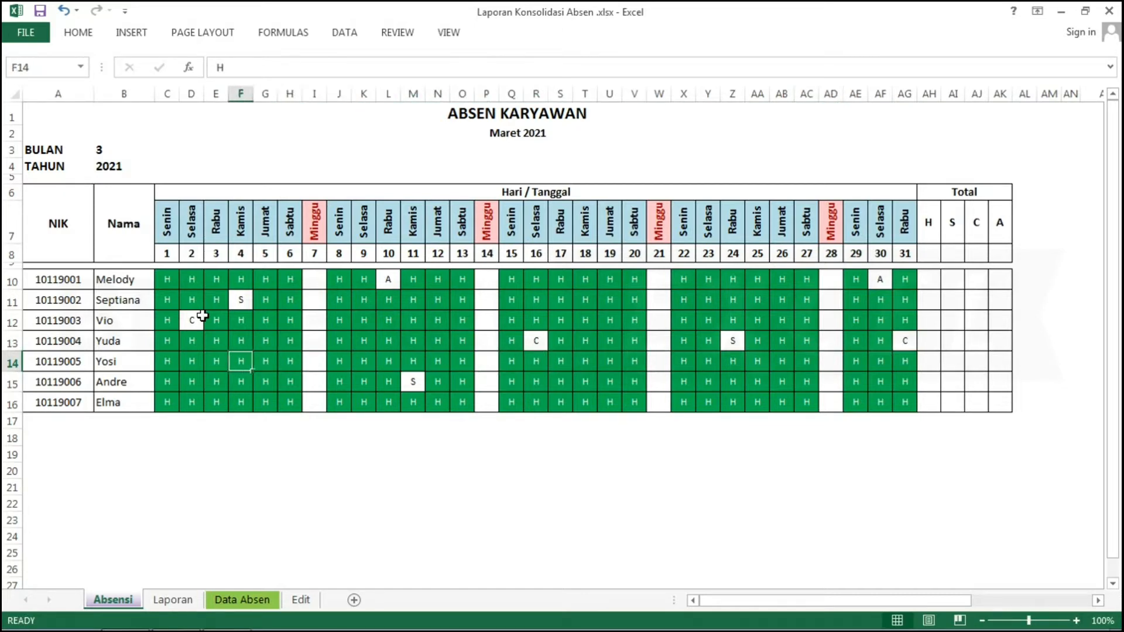
pyautogui.press('Left')
pyautogui.press('Left')
pyautogui.press('Left')
pyautogui.press('Up')
pyautogui.press('Up')
pyautogui.press('Up')
pyautogui.press('Up')
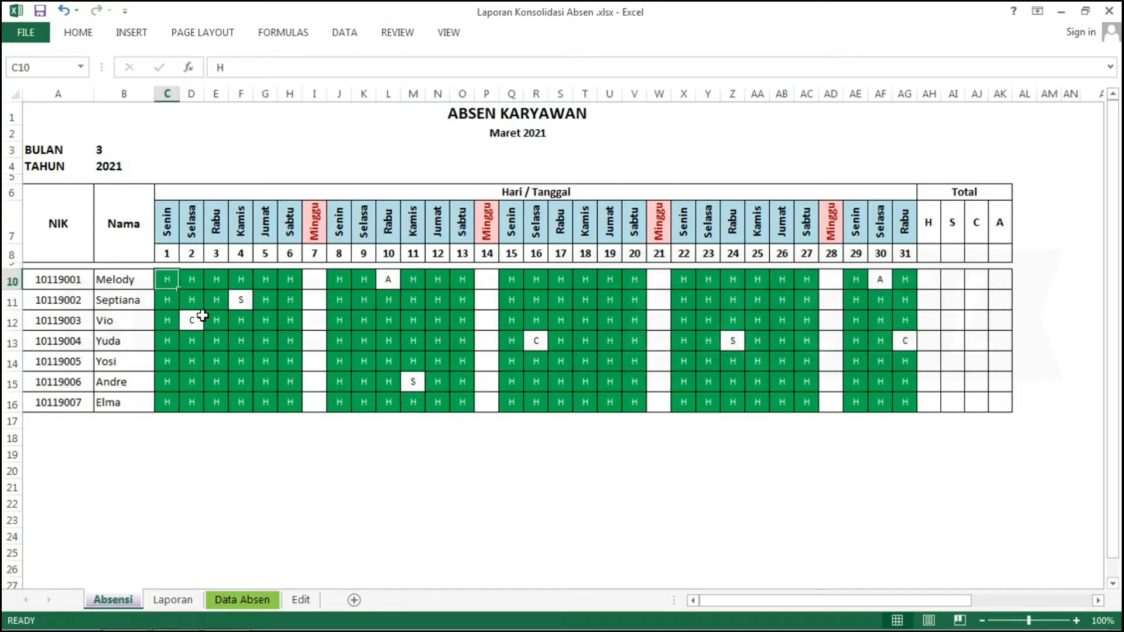
pyautogui.hotkey('shift', 'Right')
pyautogui.hotkey('shift', 'Right')
pyautogui.hotkey('shift', 'Right')
pyautogui.hotkey('shift', 'Right')
pyautogui.hotkey('shift', 'Right')
pyautogui.hotkey('shift', 'Right')
pyautogui.hotkey('shift', 'Right')
pyautogui.hotkey('shift', 'Right')
pyautogui.hotkey('shift', 'Right')
pyautogui.hotkey('shift', 'Right')
pyautogui.hotkey('shift', 'Right')
pyautogui.hotkey('shift', 'Right')
pyautogui.hotkey('shift', 'Right')
pyautogui.hotkey('shift', 'Right')
pyautogui.hotkey('shift', 'Right')
pyautogui.hotkey('shift', 'Right')
pyautogui.hotkey('shift', 'Right')
pyautogui.hotkey('shift', 'Right')
pyautogui.hotkey('shift', 'Right')
pyautogui.hotkey('shift', 'Right')
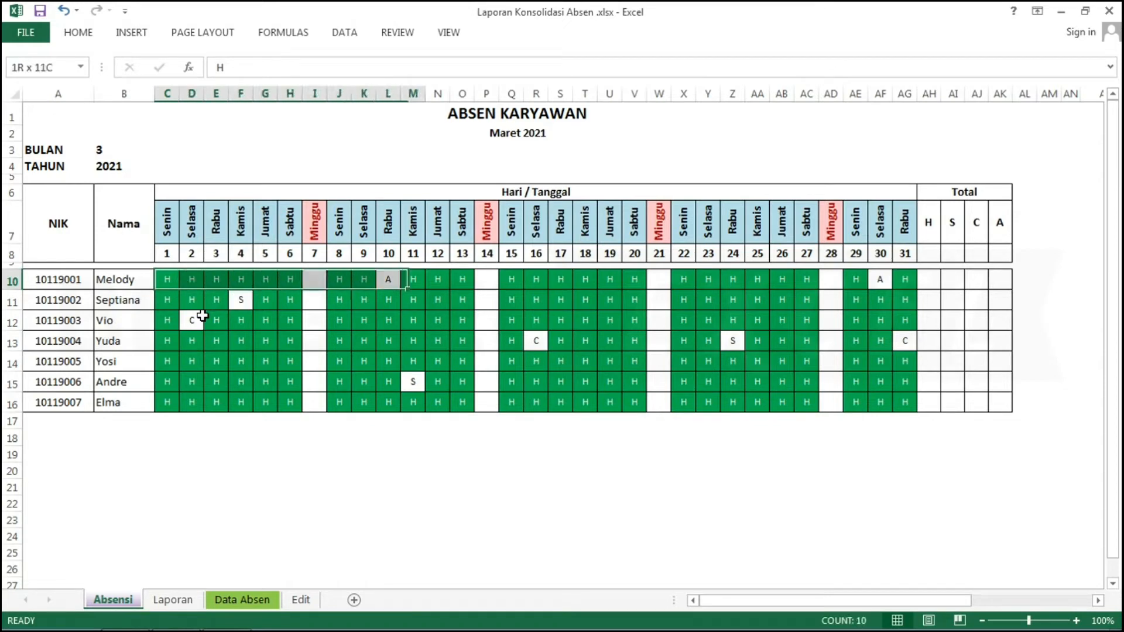
pyautogui.hotkey('shift', 'Right')
pyautogui.hotkey('shift', 'Right')
pyautogui.hotkey('shift', 'Right')
pyautogui.hotkey('shift', 'Right')
pyautogui.hotkey('shift', 'Right')
pyautogui.hotkey('shift', 'Right')
pyautogui.hotkey('shift', 'Right')
pyautogui.hotkey('shift', 'Right')
pyautogui.hotkey('shift', 'Right')
pyautogui.hotkey('shift', 'Right')
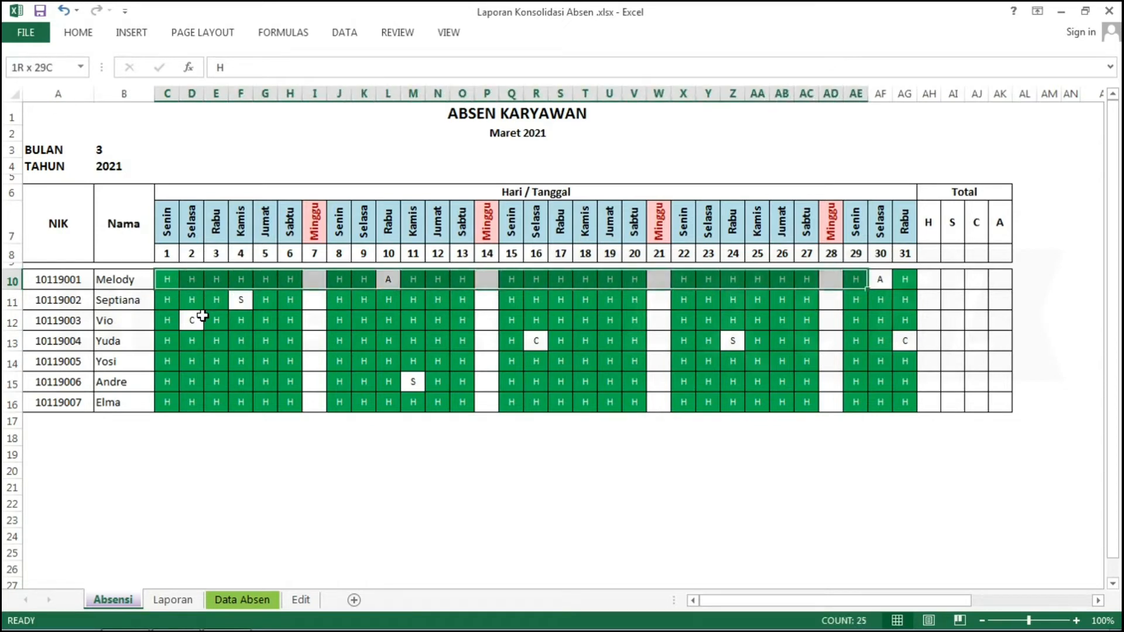
pyautogui.hotkey('shift', 'Down')
pyautogui.hotkey('shift', 'Down')
pyautogui.hotkey('shift', 'Down')
pyautogui.hotkey('shift', 'Down')
pyautogui.hotkey('shift', 'Down')
pyautogui.hotkey('shift', 'Down')
pyautogui.hotkey('shift', 'Down')
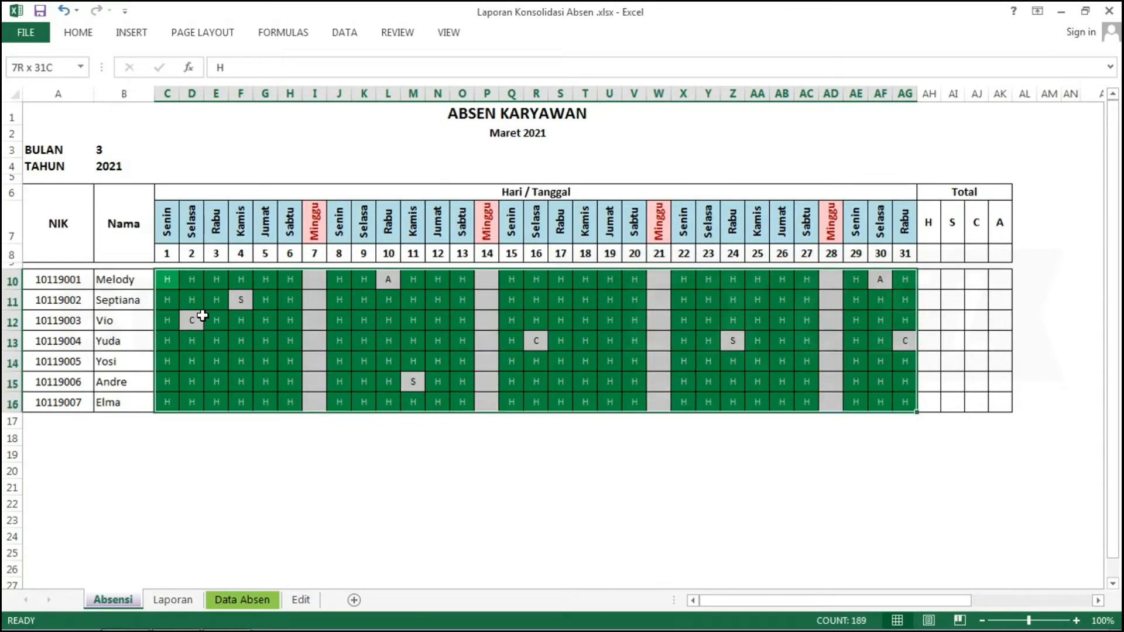
pyautogui.hotkey('shift', 'Up')
# - Start a Text That Contains conditional formatting rule for S on the selected grid, using a custom format
pyautogui.click(88, 33)
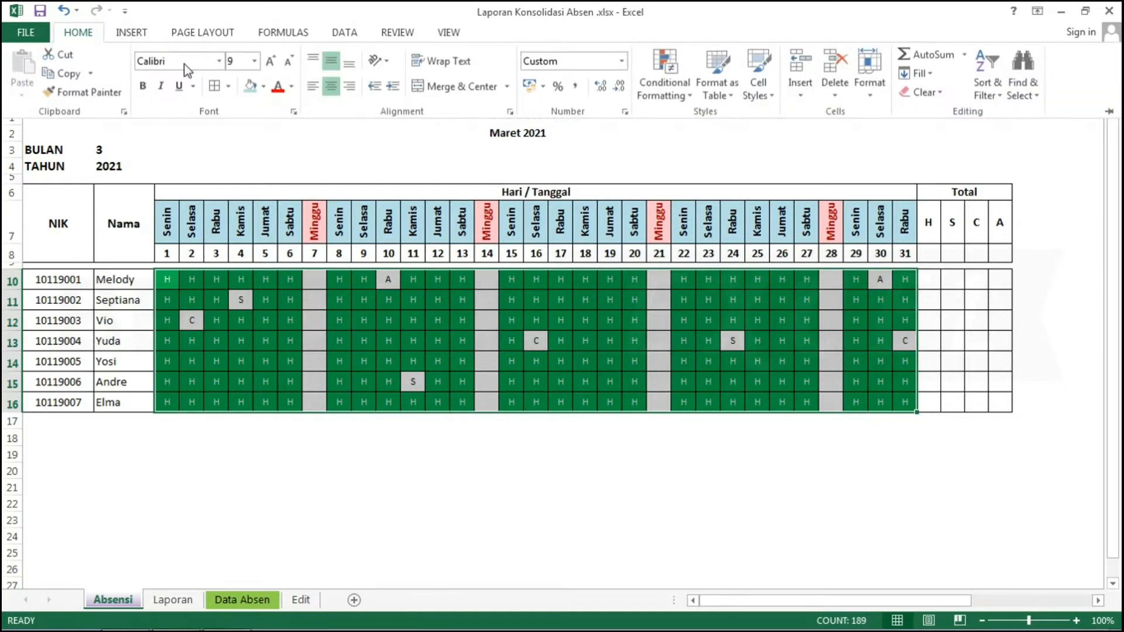
pyautogui.click(679, 97)
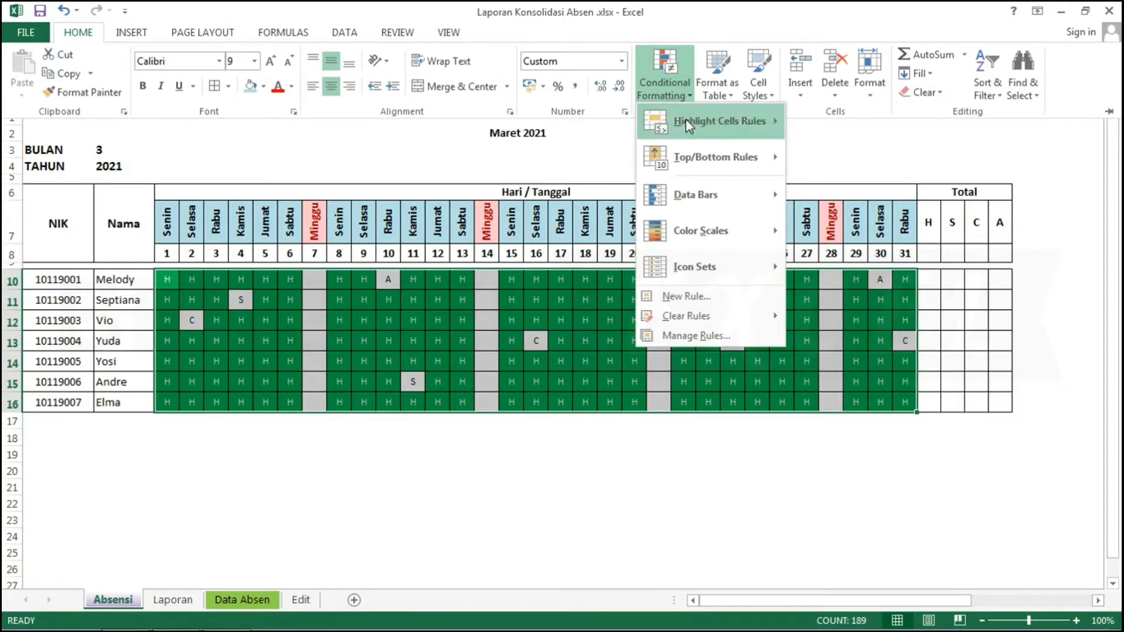
pyautogui.moveTo(718, 124)
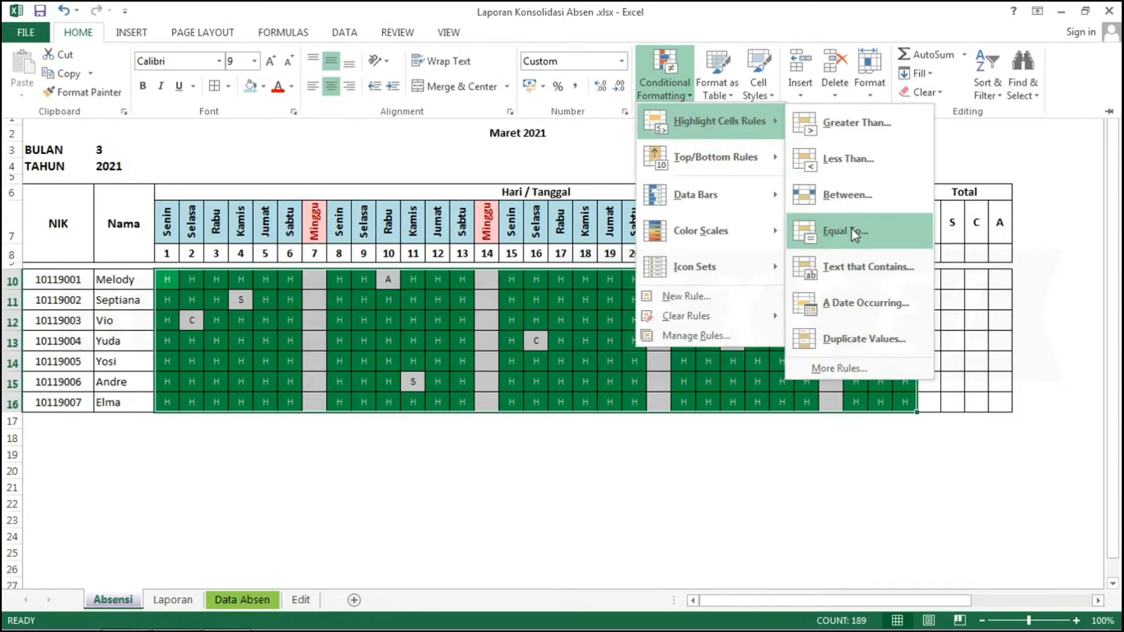
pyautogui.click(852, 260)
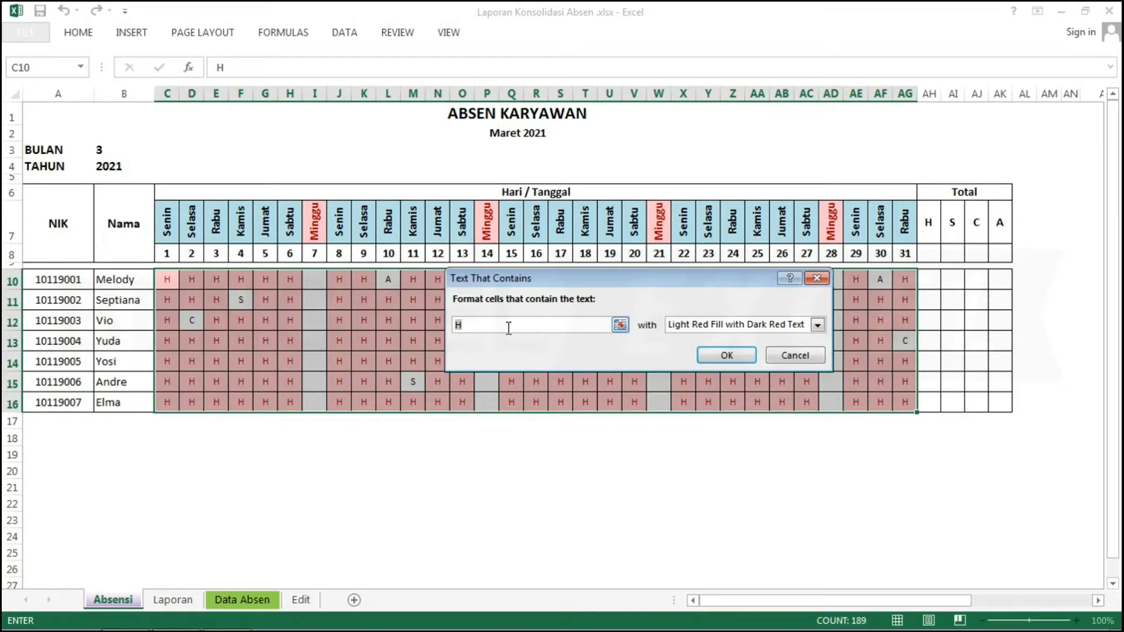
pyautogui.write('S')
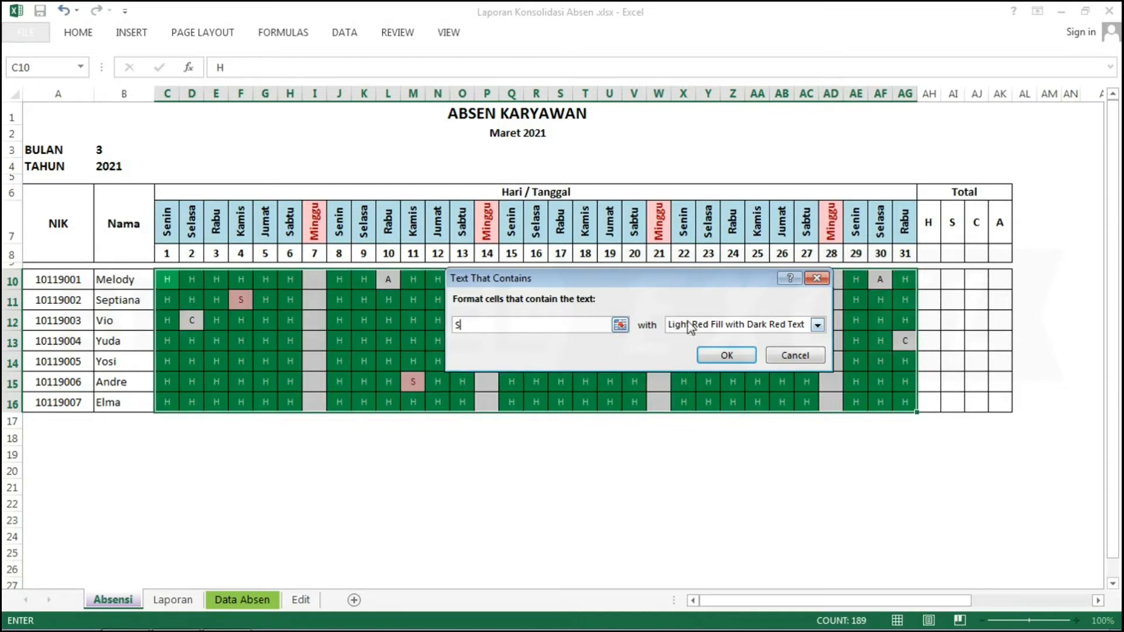
pyautogui.click(817, 326)
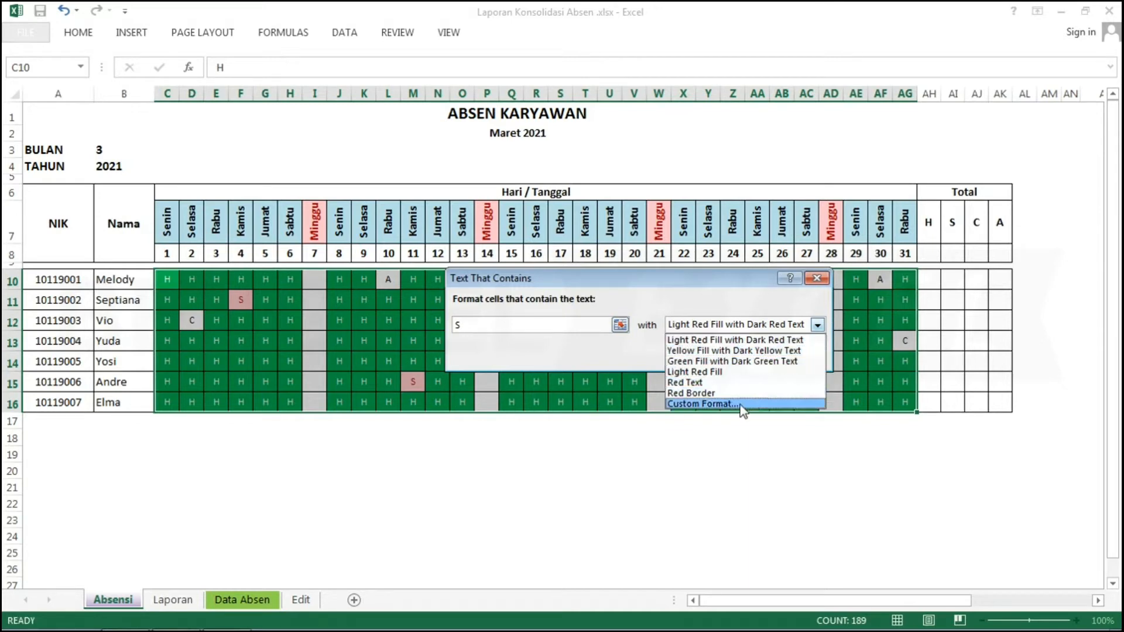
pyautogui.click(702, 404)
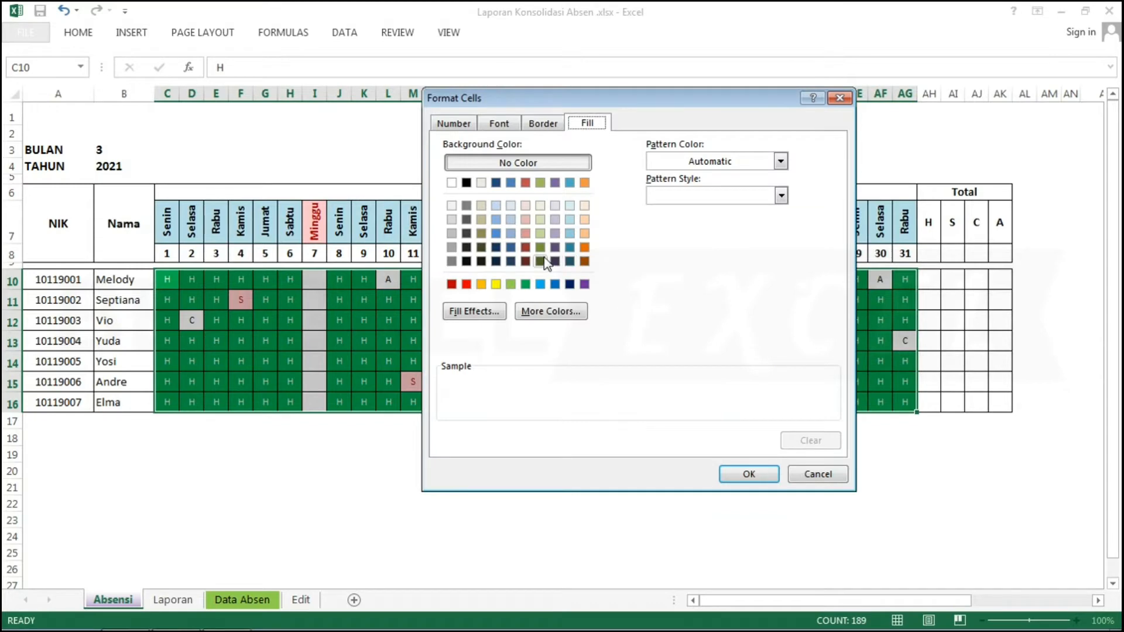
# - Give the S rule a yellow fill with automatic font color and apply it
pyautogui.click(496, 284)
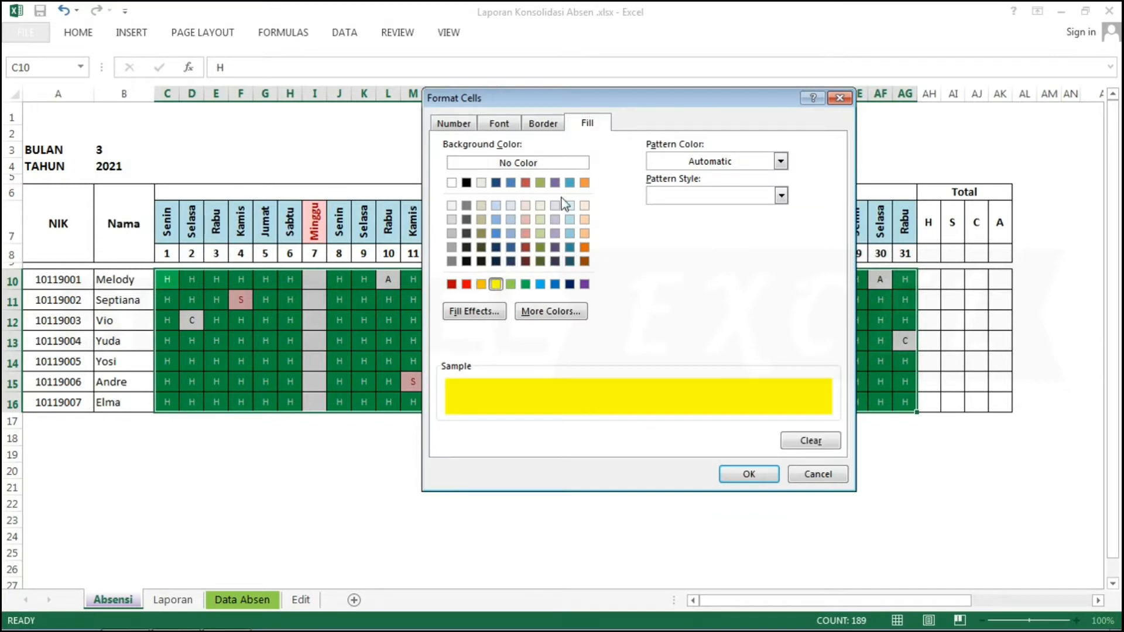
pyautogui.click(500, 125)
pyautogui.click(749, 260)
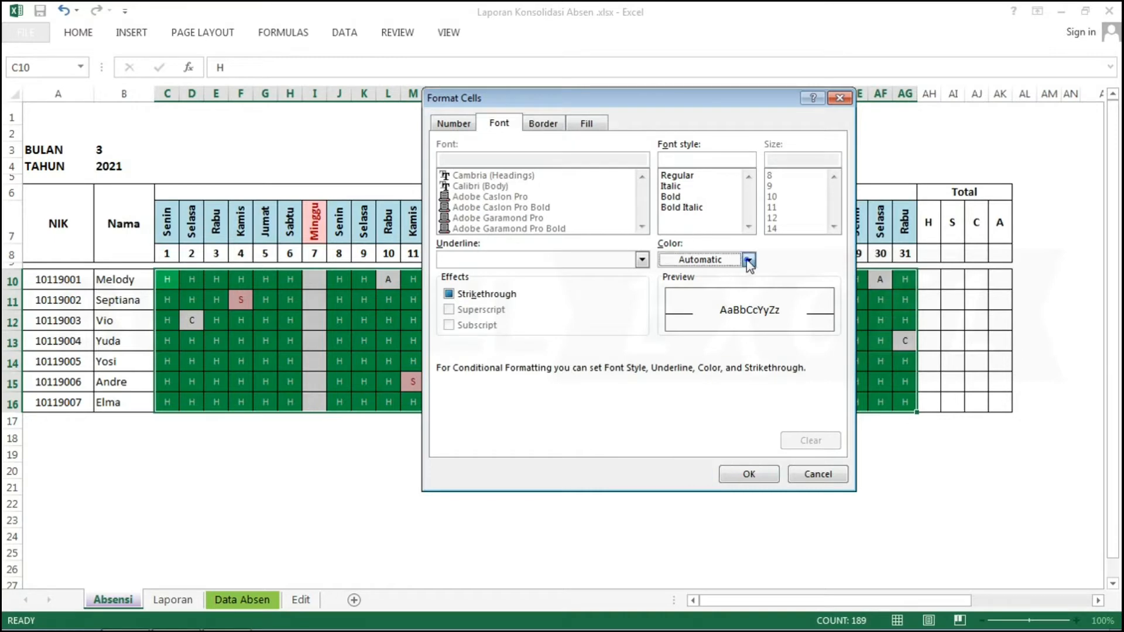
pyautogui.click(671, 281)
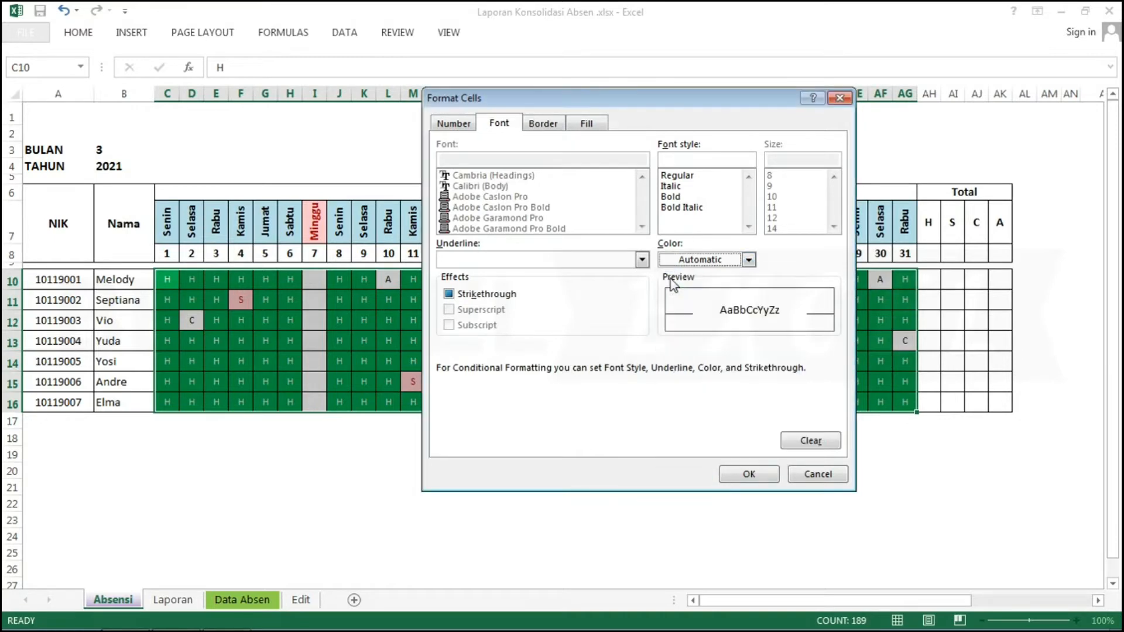
pyautogui.click(741, 474)
pyautogui.click(730, 355)
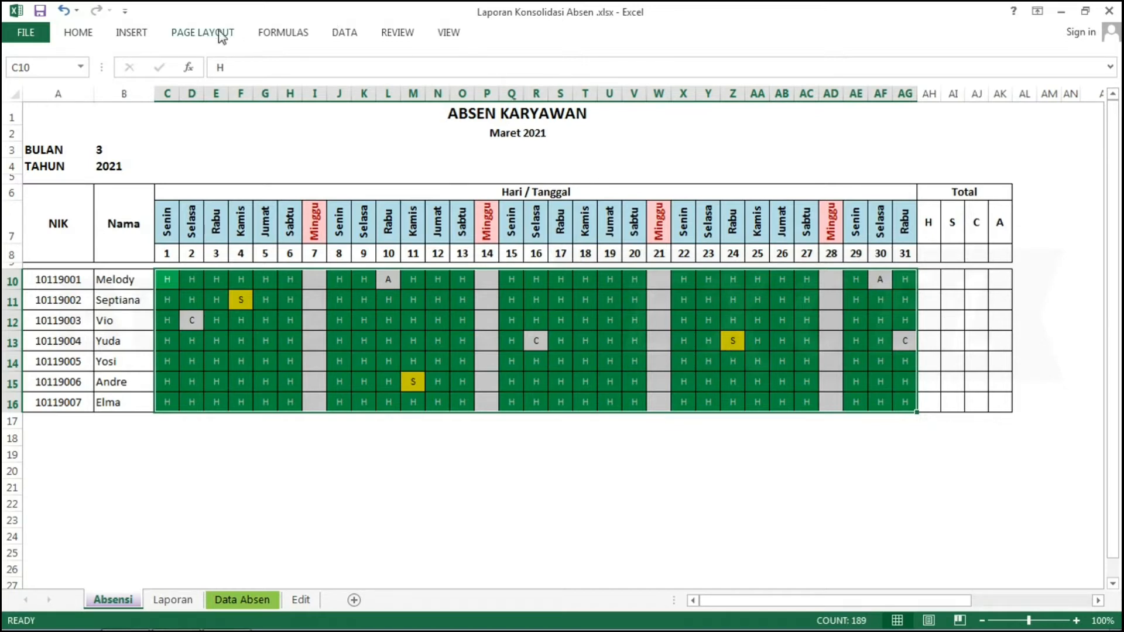
# - Start a Text That Contains conditional formatting rule for C on the same grid, using a custom format
pyautogui.click(79, 34)
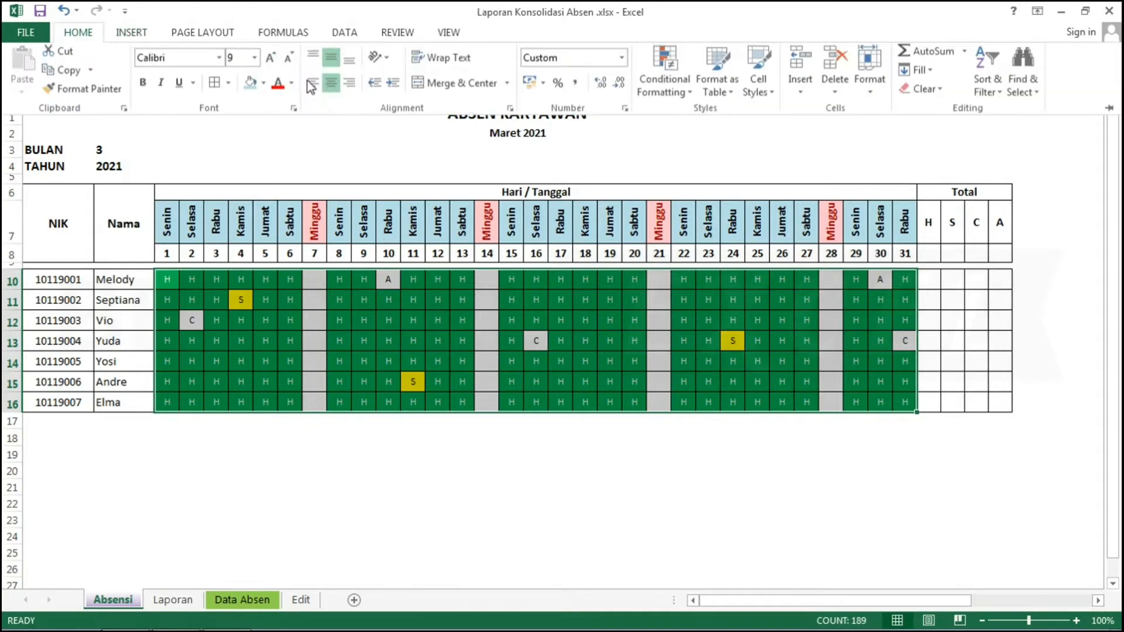
pyautogui.click(679, 94)
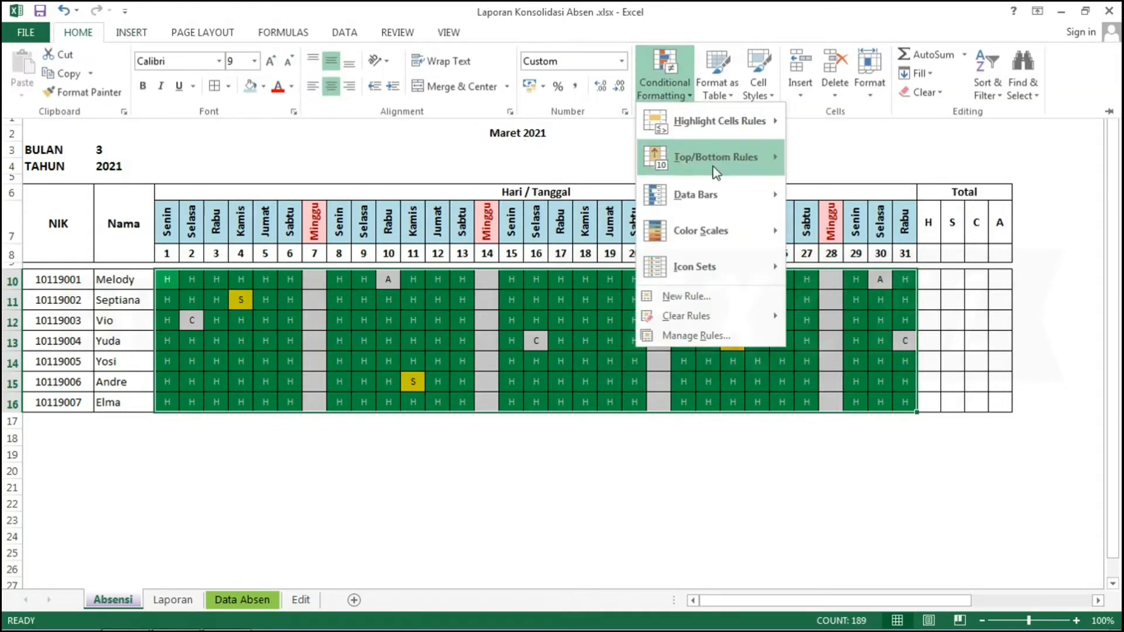
pyautogui.moveTo(753, 120)
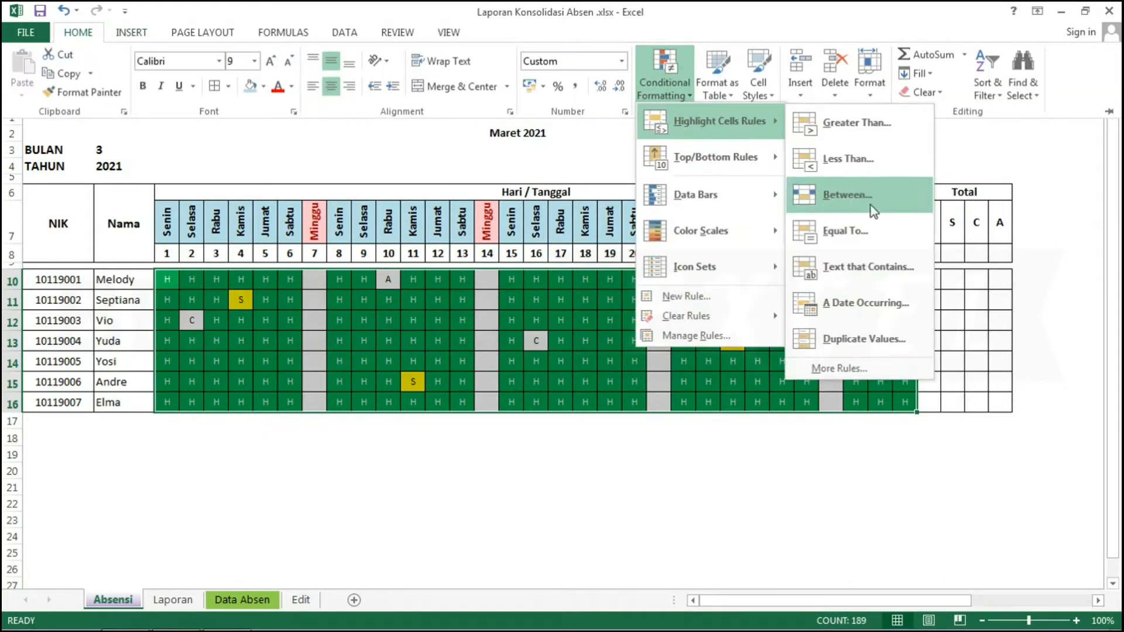
pyautogui.click(873, 268)
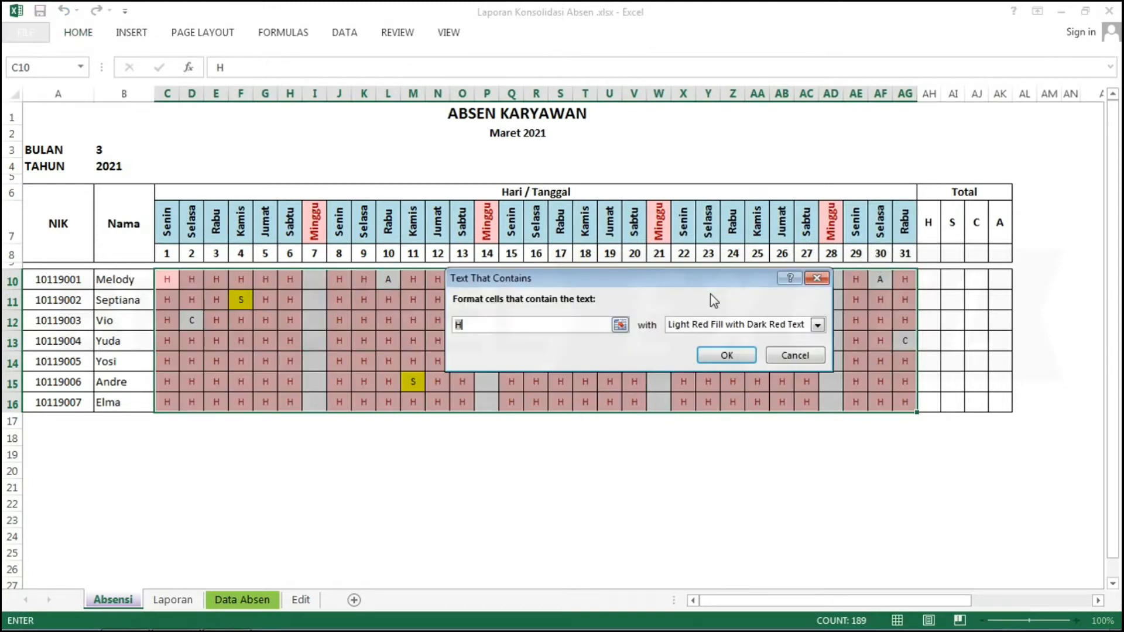
pyautogui.write('C')
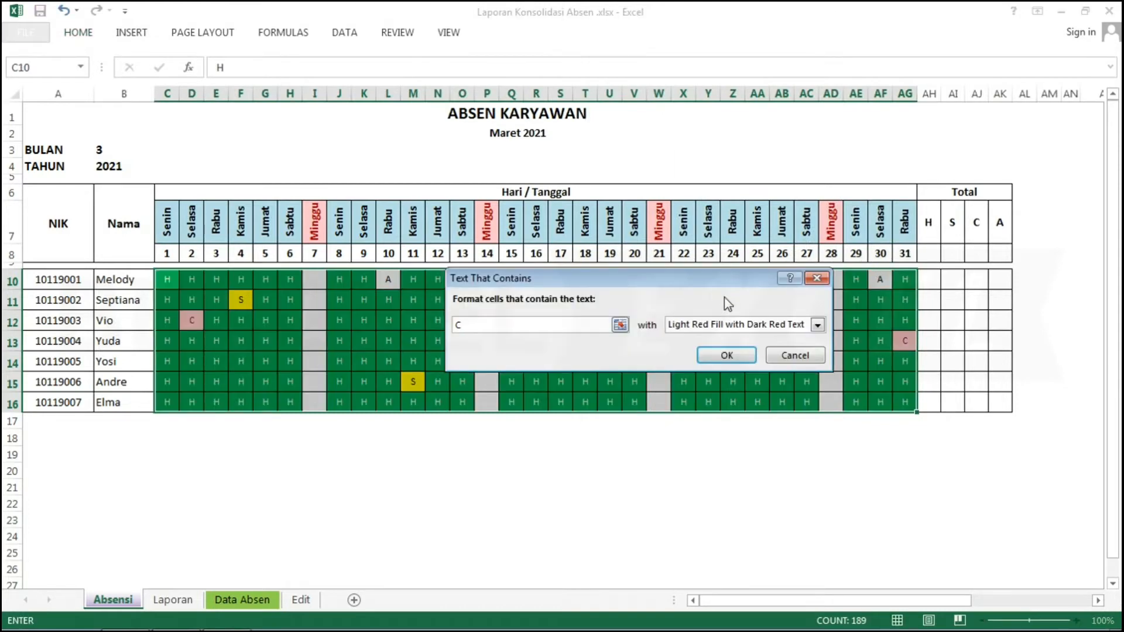
pyautogui.click(754, 323)
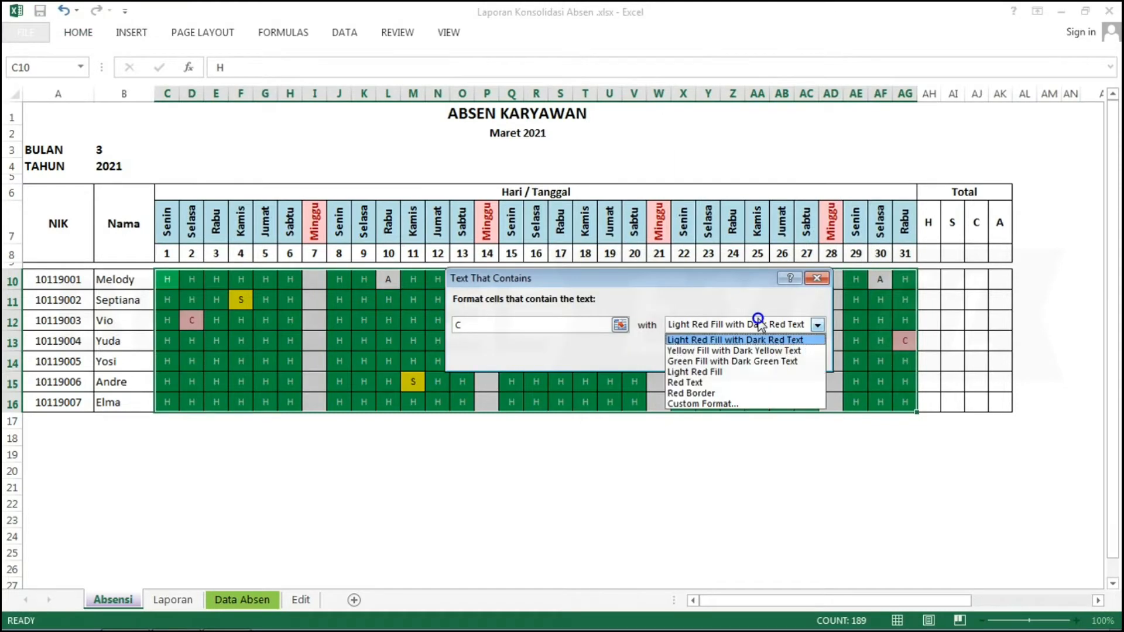
pyautogui.click(707, 406)
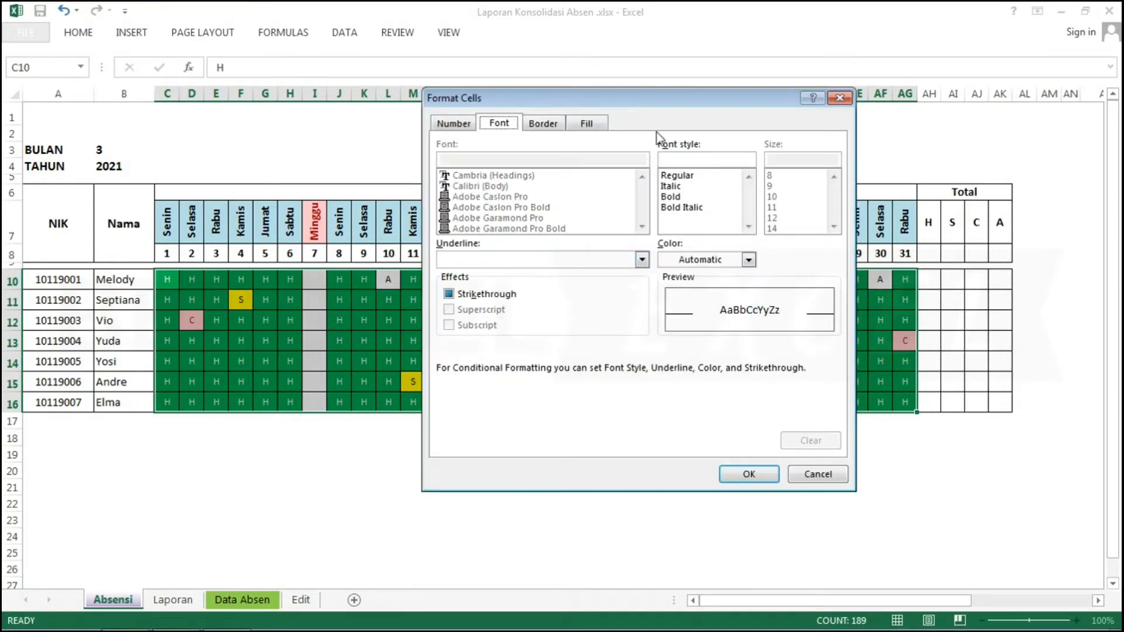
# - Give the C rule a white font and a very dark navy blue fill, and apply it
pyautogui.click(711, 260)
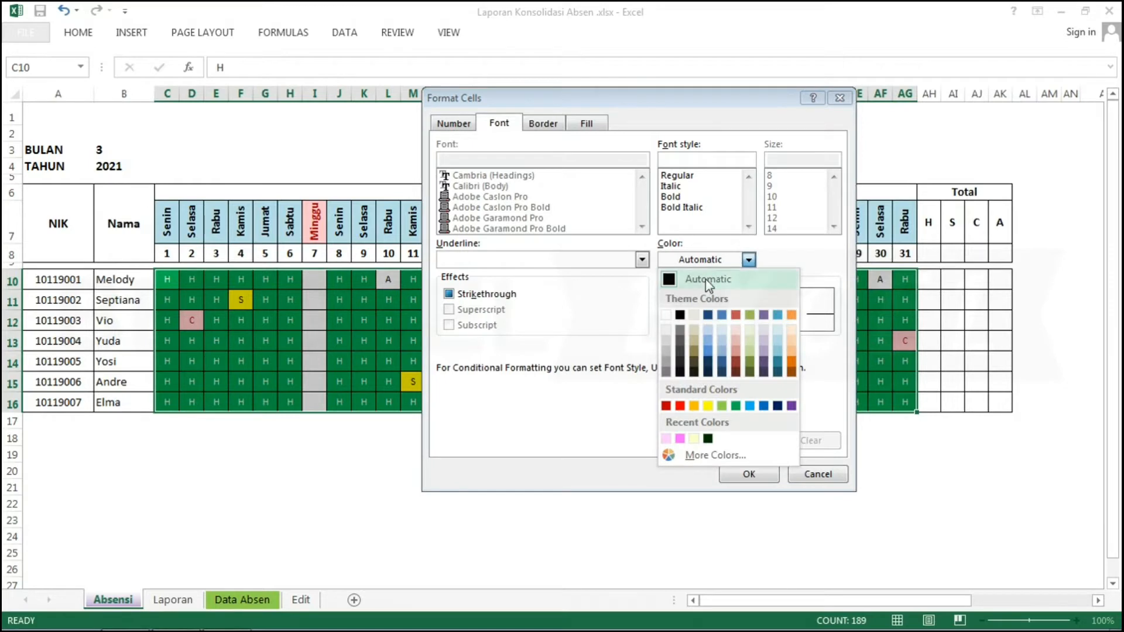
pyautogui.click(666, 316)
pyautogui.click(587, 127)
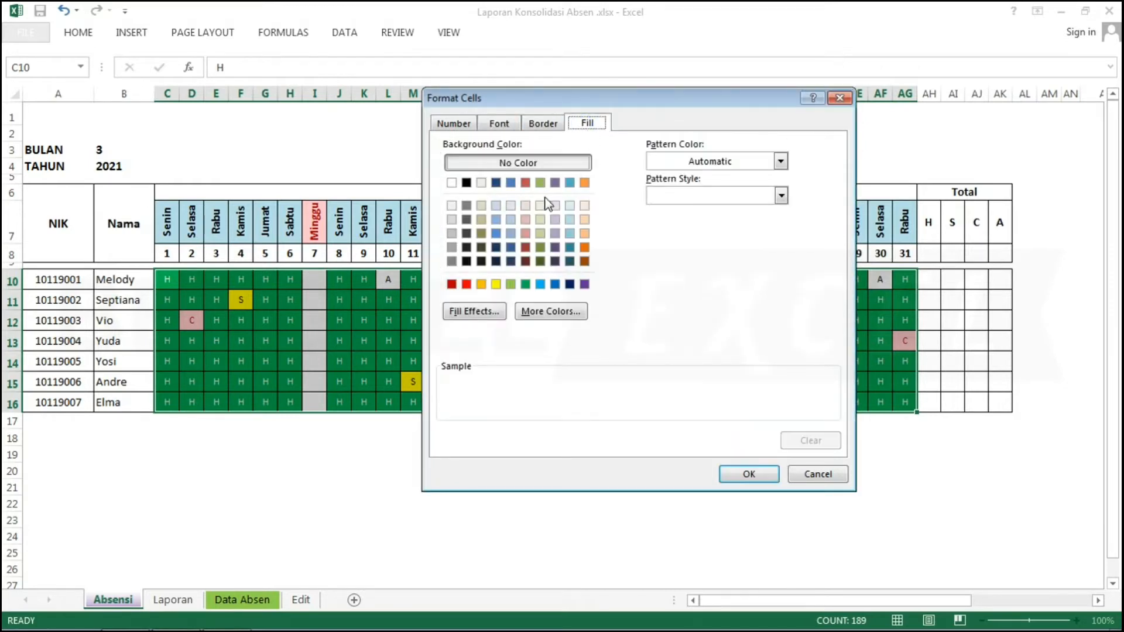
pyautogui.click(496, 262)
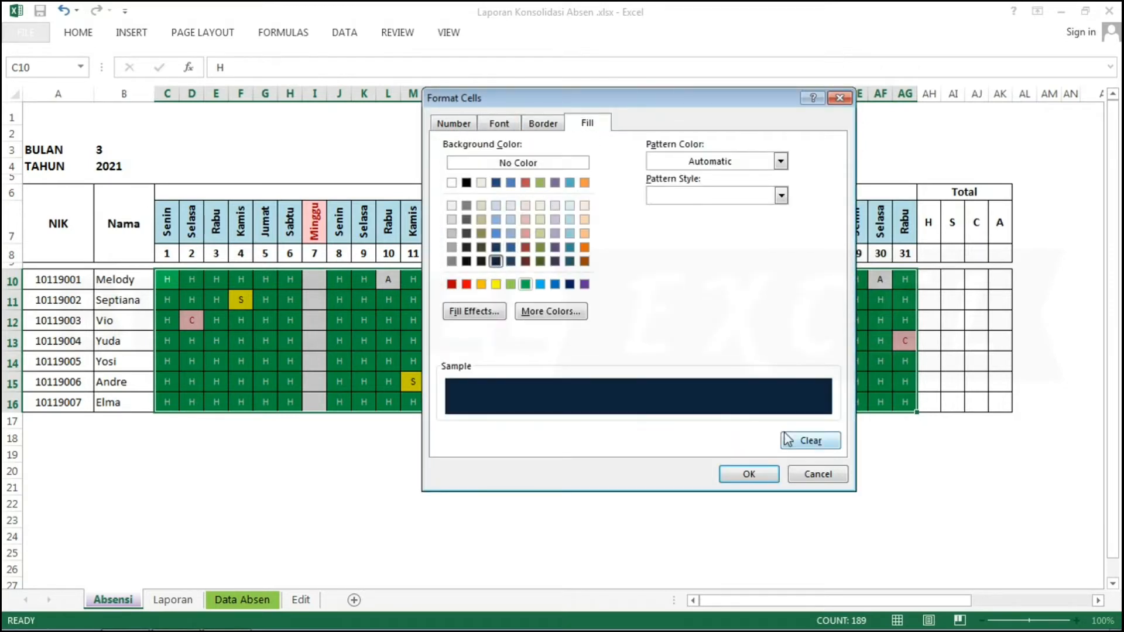
pyautogui.click(751, 472)
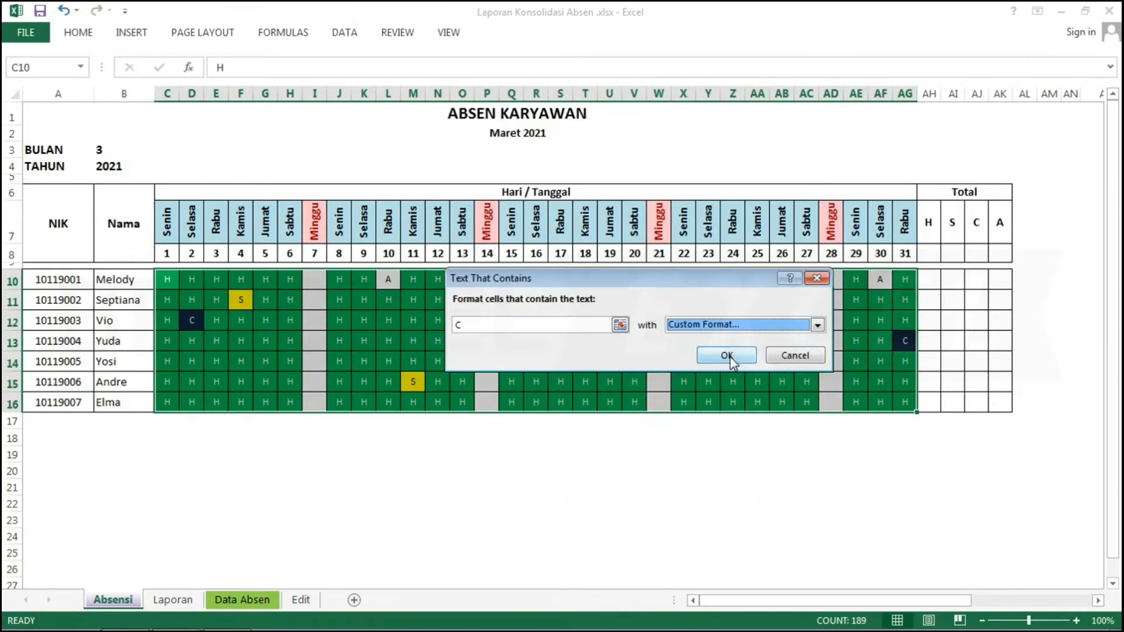
pyautogui.click(725, 355)
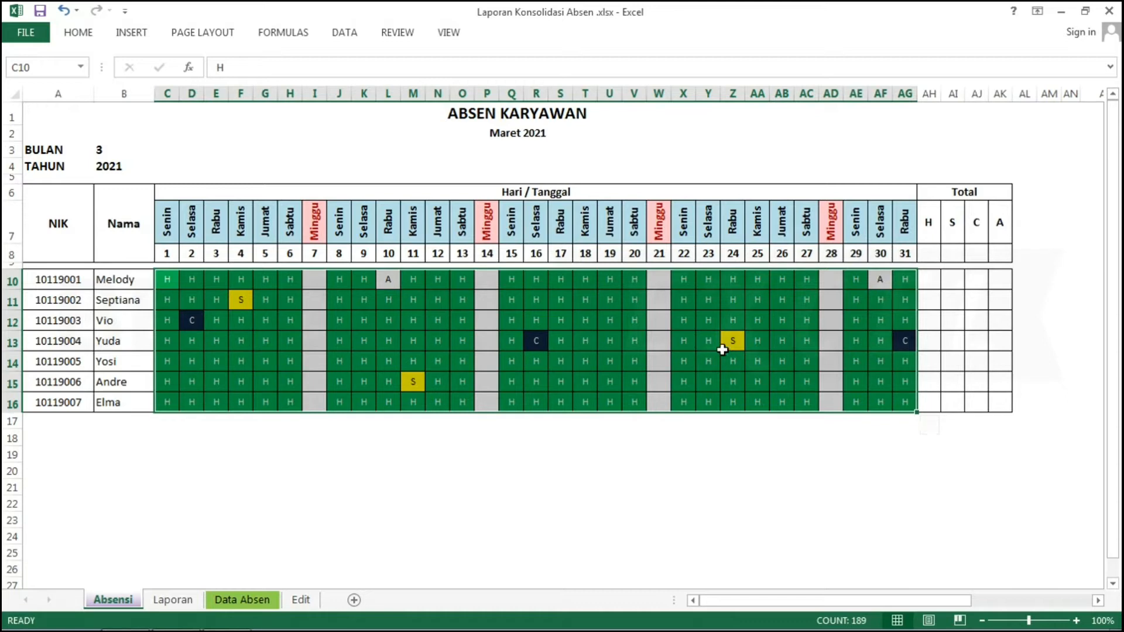
# - Start a Text That Contains conditional formatting rule for A on the selected attendance grid, using a custom format
pyautogui.click(78, 33)
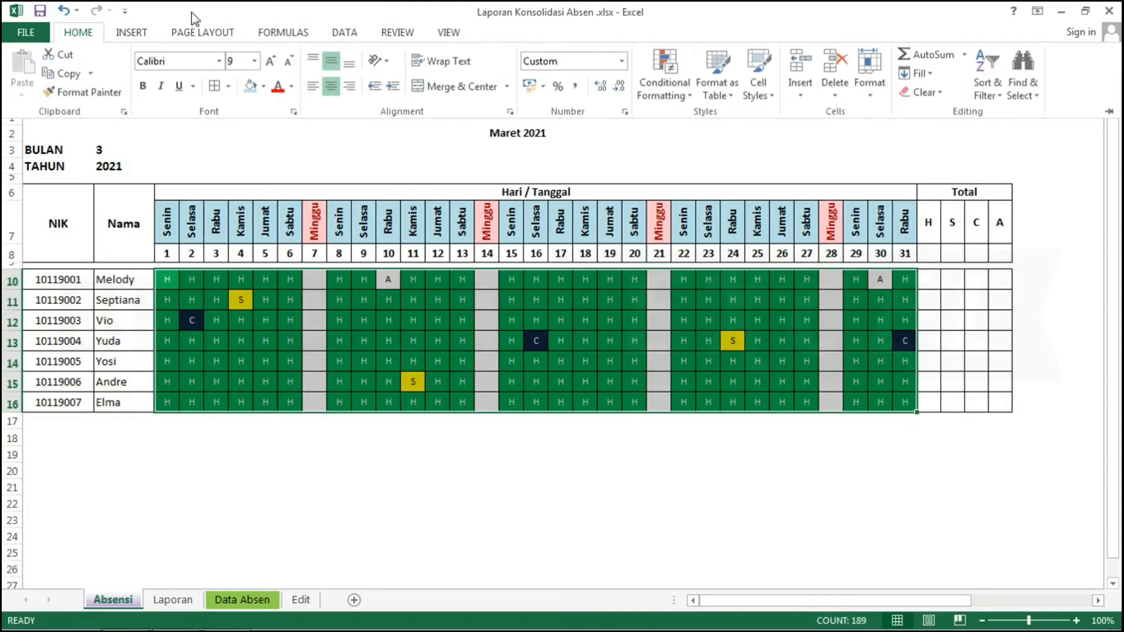
pyautogui.click(665, 87)
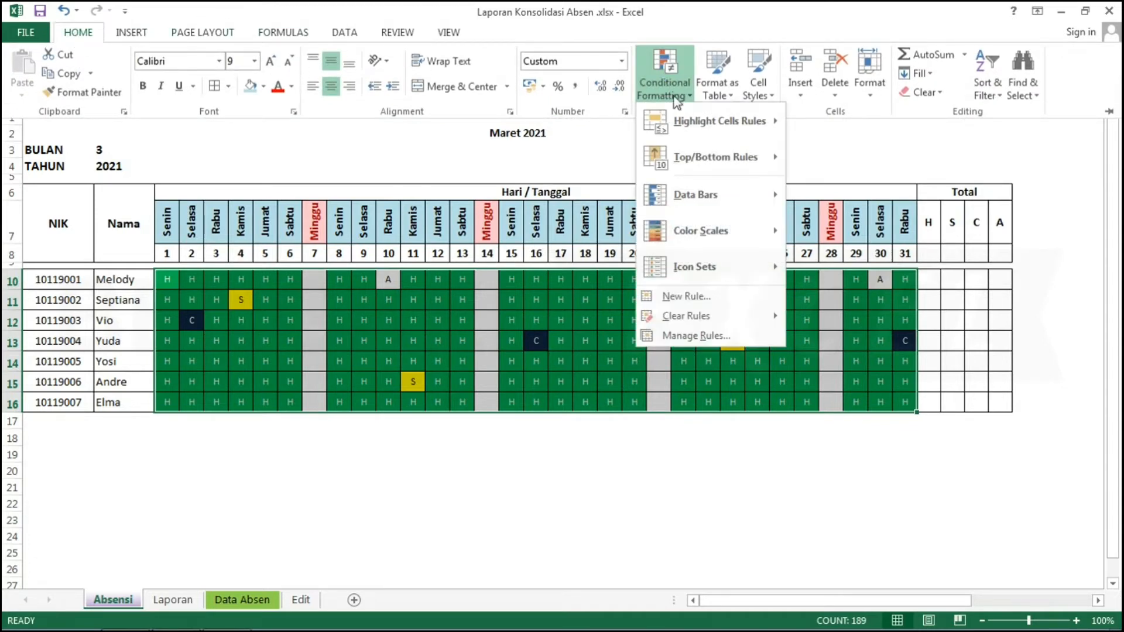
pyautogui.moveTo(720, 123)
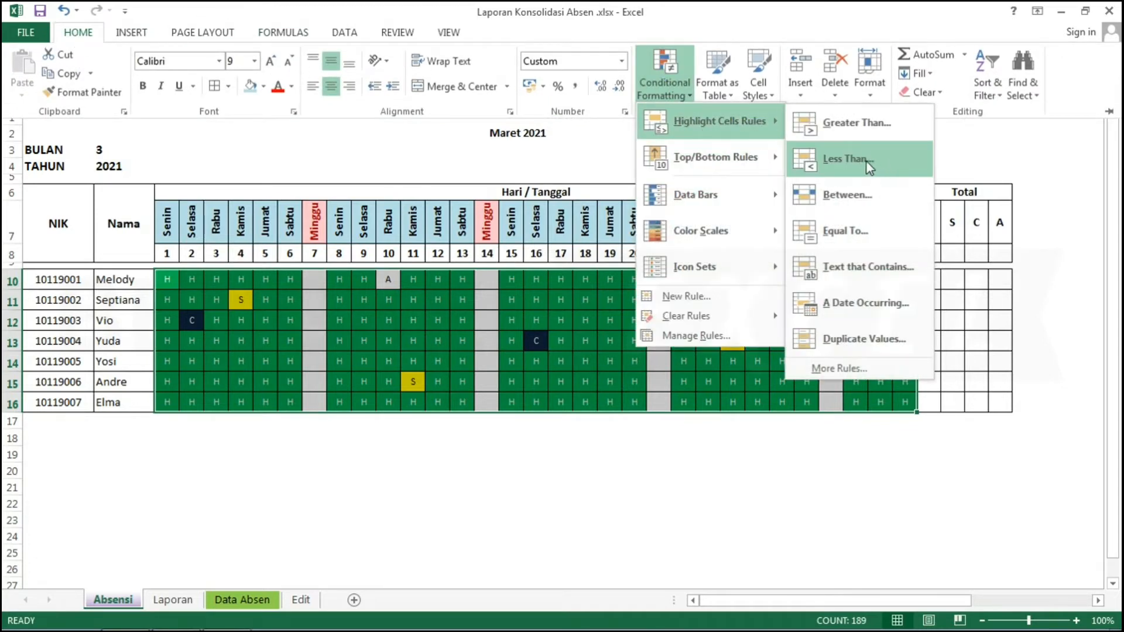
pyautogui.click(844, 268)
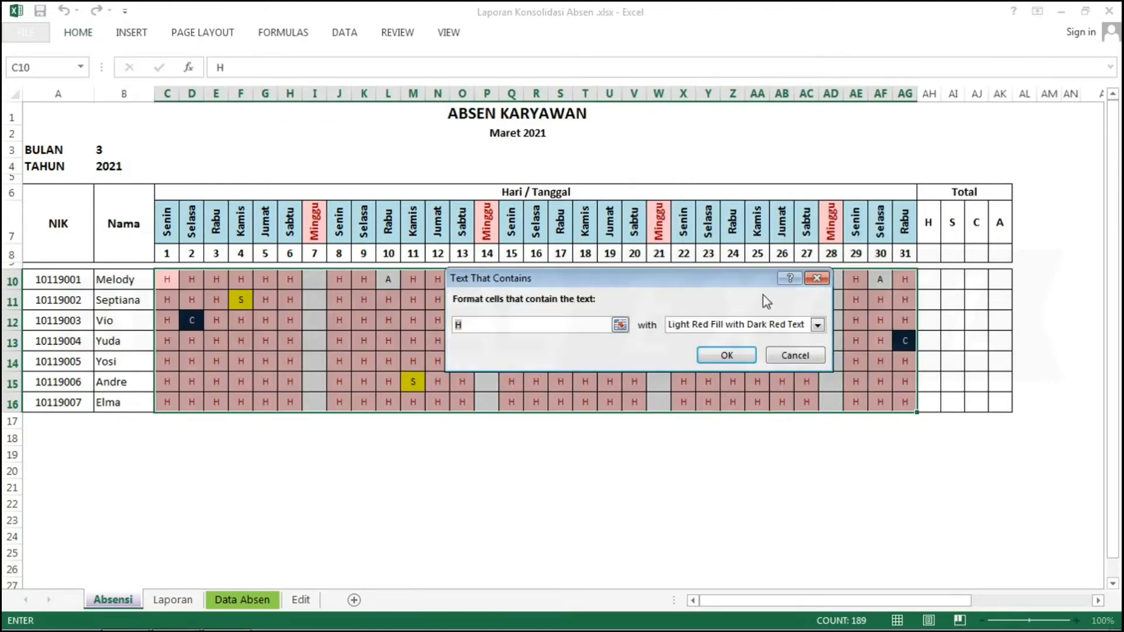
pyautogui.write('A')
pyautogui.click(783, 325)
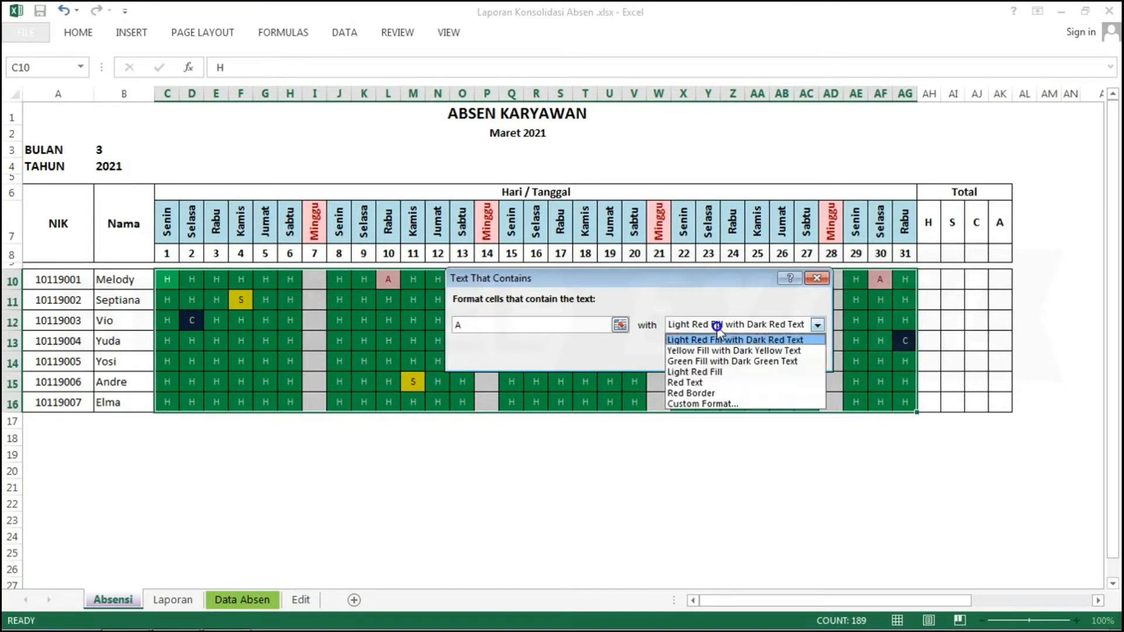
pyautogui.click(696, 404)
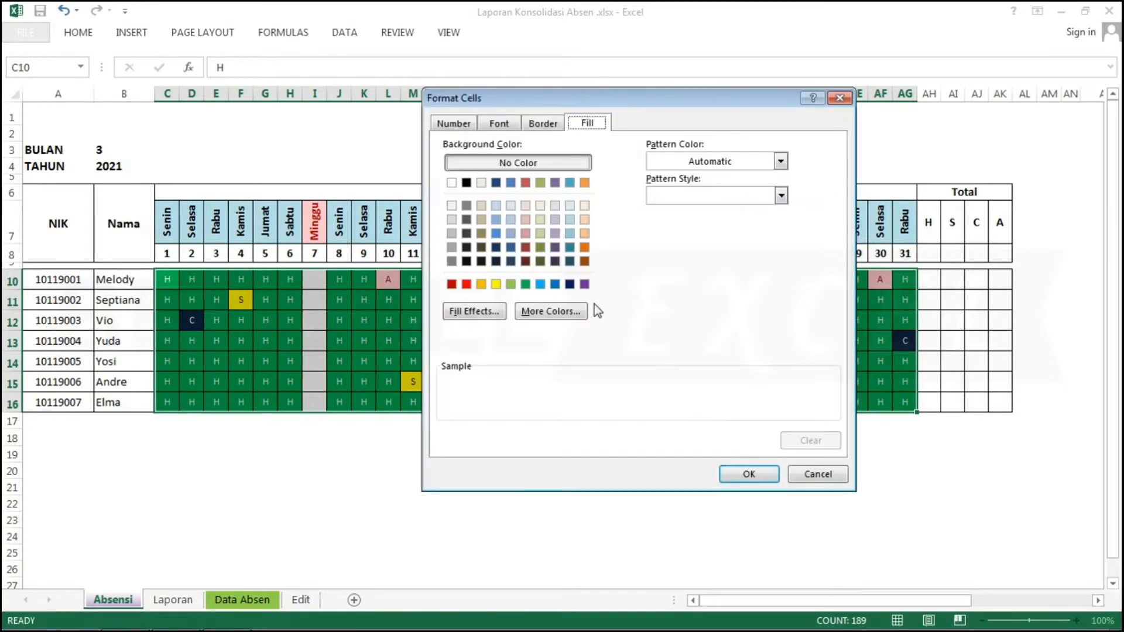
# - Give the A rule a bright red fill and a white font, and apply it
pyautogui.click(466, 285)
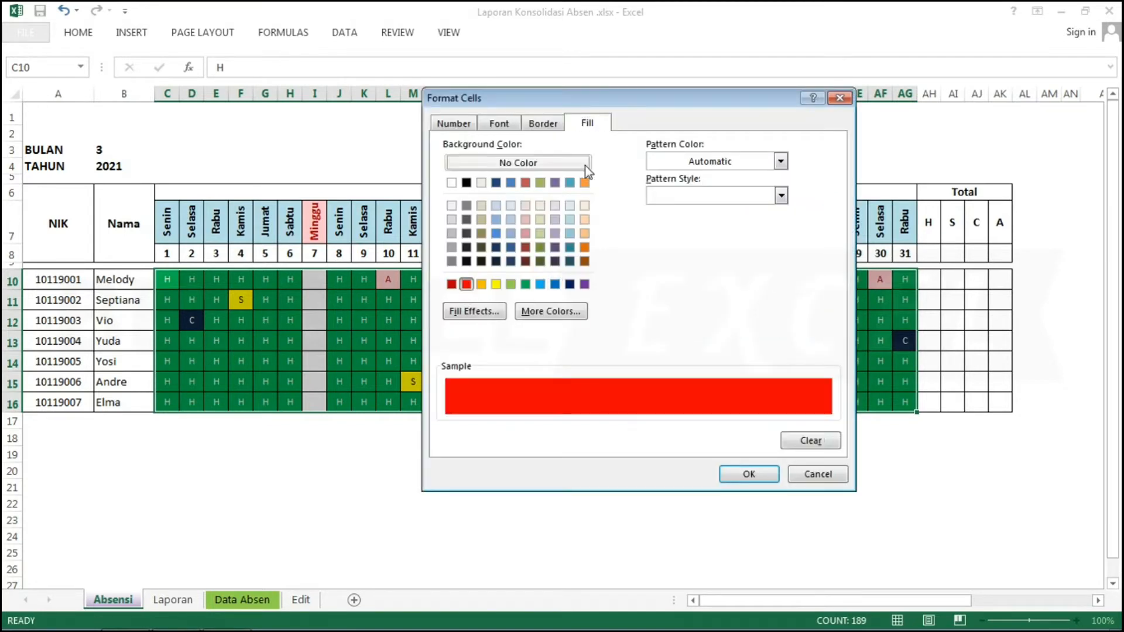
pyautogui.click(496, 124)
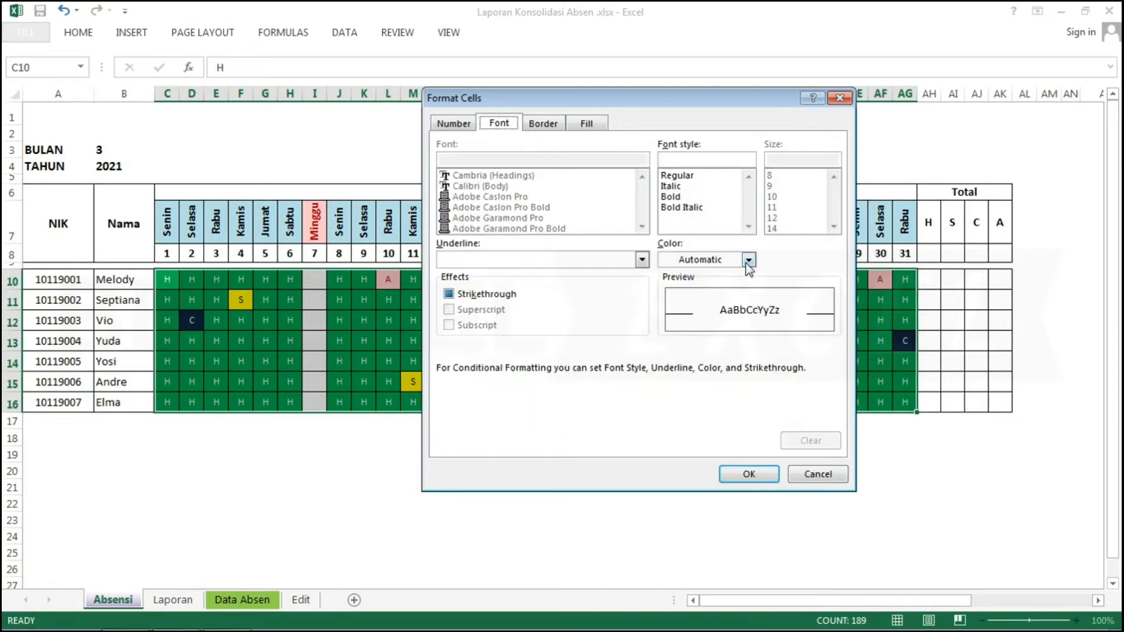
pyautogui.click(749, 260)
pyautogui.click(666, 315)
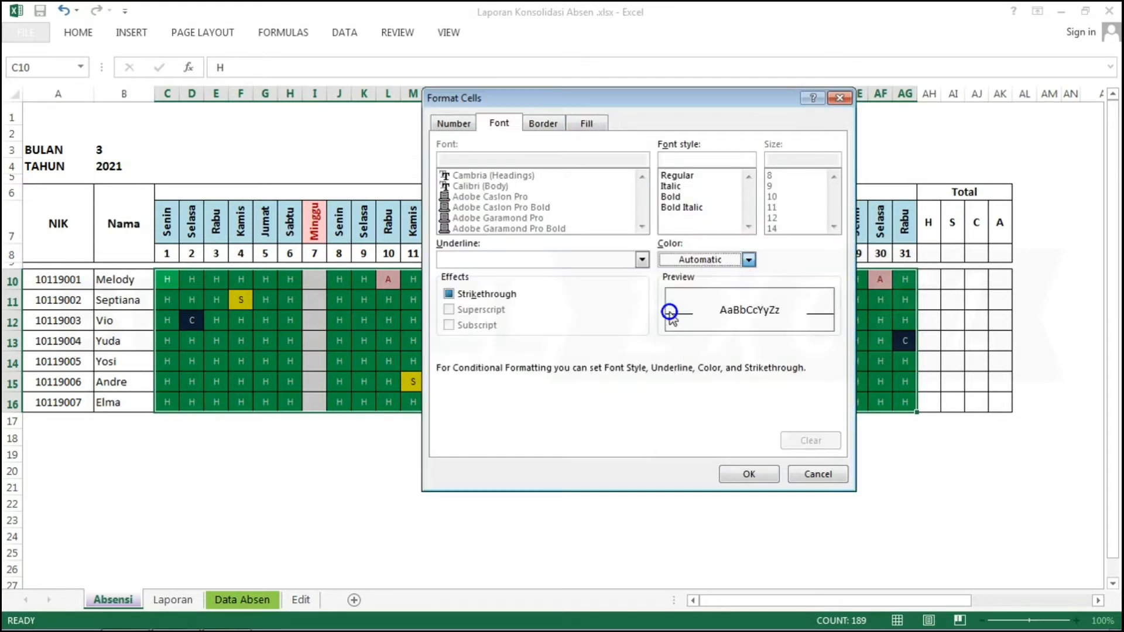
pyautogui.click(735, 469)
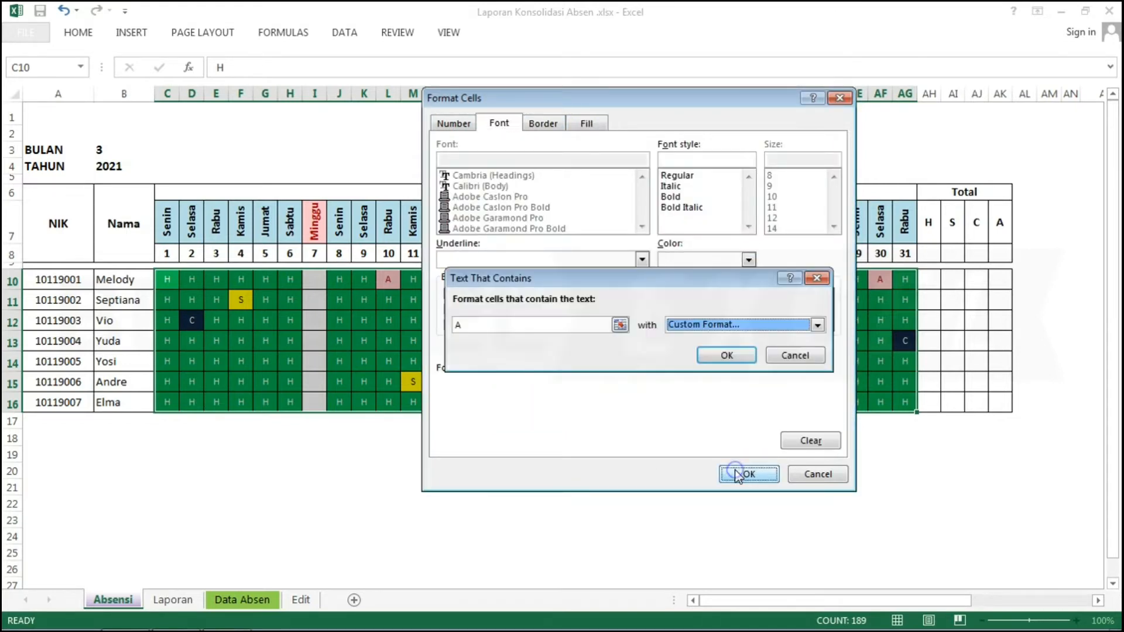
pyautogui.click(725, 355)
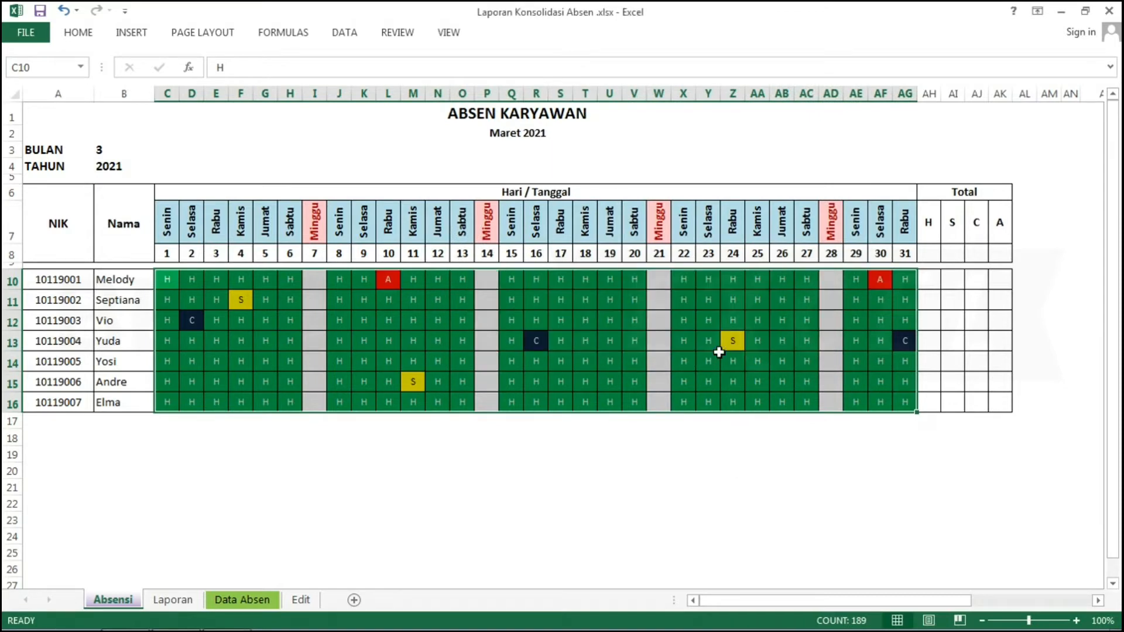
# - Change the attendance mark in J12 to S and the mark in K13 to C
pyautogui.press('Home')
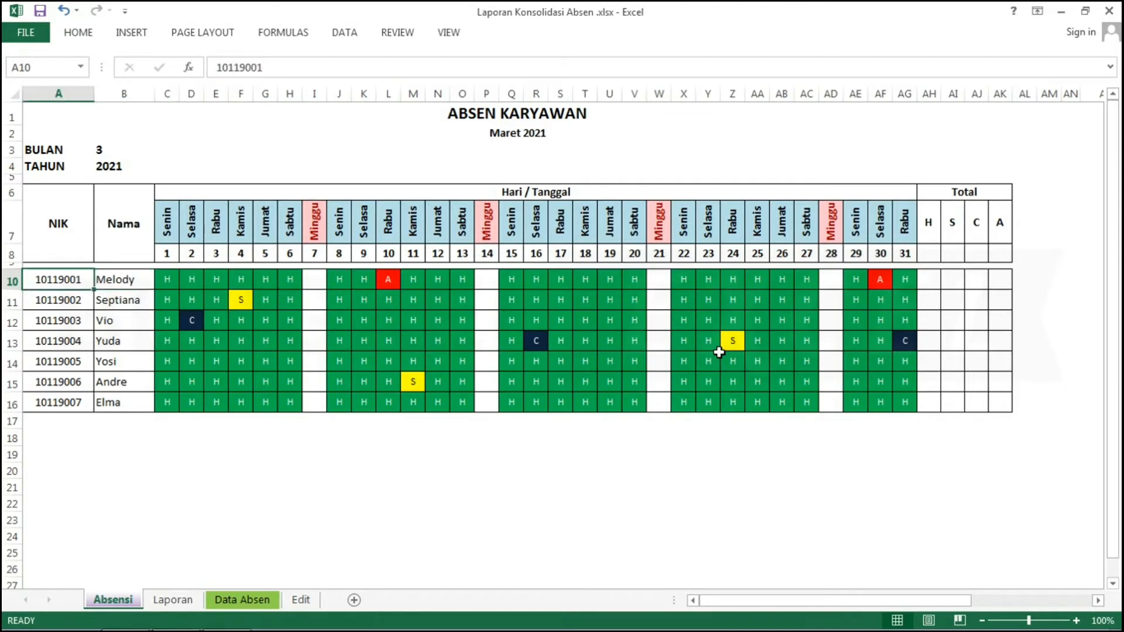
pyautogui.press('Right')
pyautogui.press('Right')
pyautogui.press('Right')
pyautogui.press('Right')
pyautogui.press('Right')
pyautogui.press('Right')
pyautogui.press('Right')
pyautogui.press('Right')
pyautogui.press('Right')
pyautogui.press('Down')
pyautogui.press('Down')
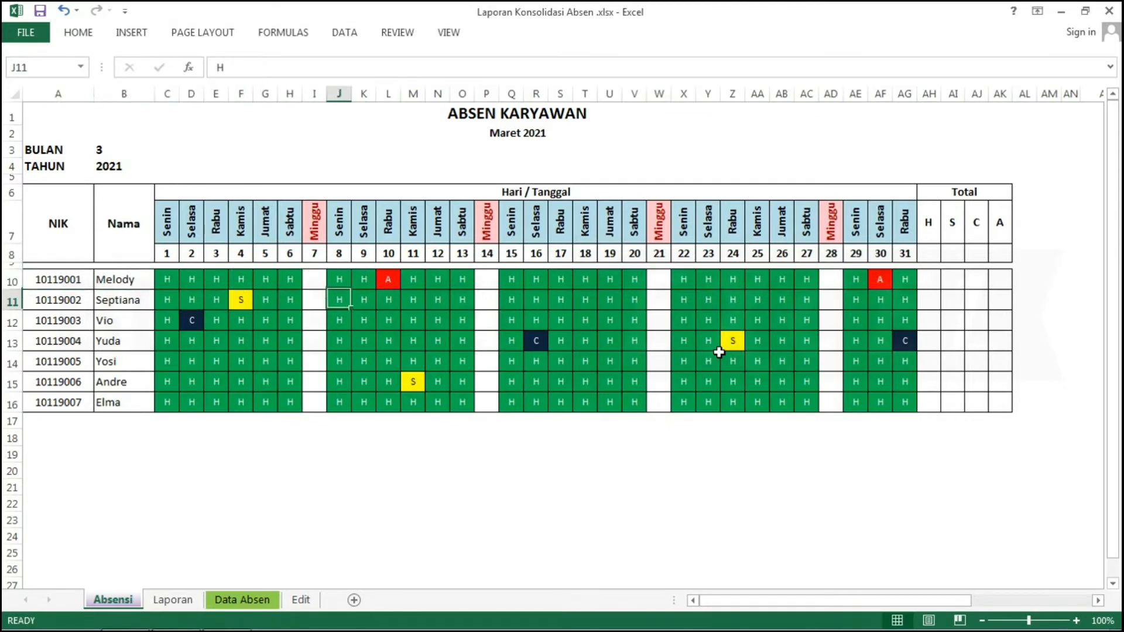
pyautogui.write('S')
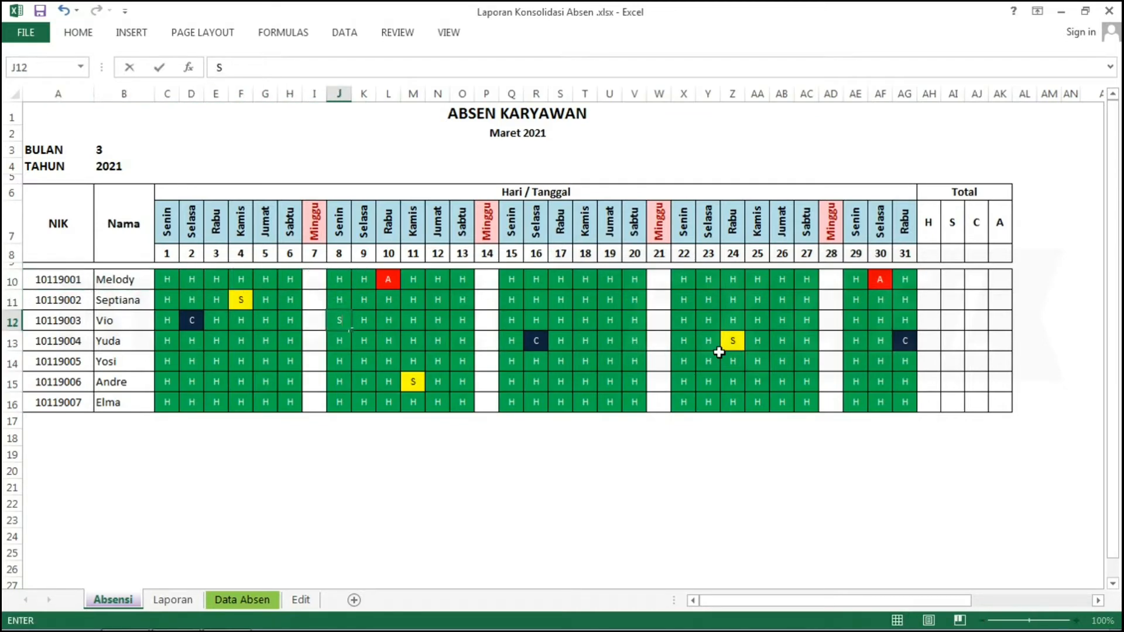
pyautogui.press('Return')
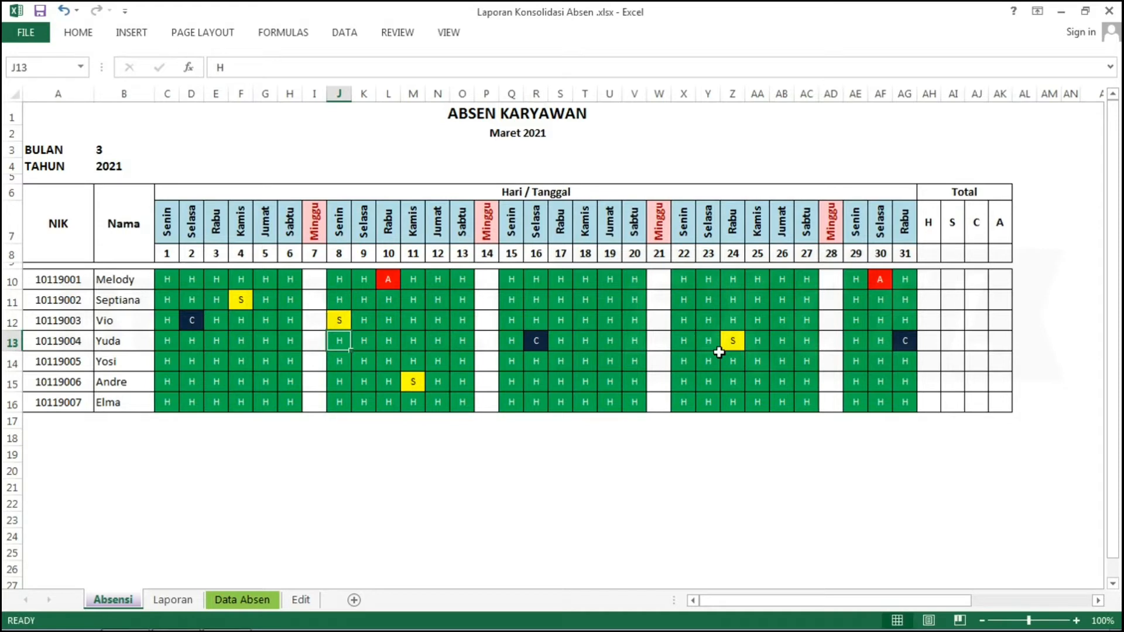
pyautogui.press('Right')
pyautogui.write('C')
pyautogui.press('Right')
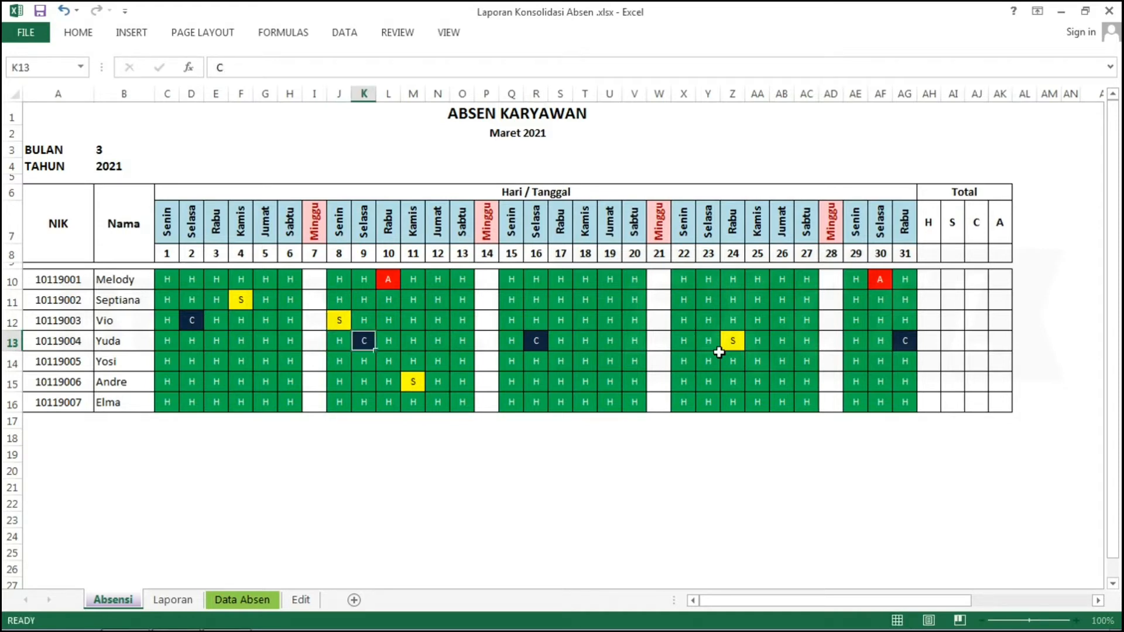
# - Change the attendance mark in T11 to A and the mark in U14 to S
pyautogui.press('Right')
pyautogui.press('Right')
pyautogui.press('Right')
pyautogui.press('Right')
pyautogui.press('Right')
pyautogui.press('Right')
pyautogui.press('Right')
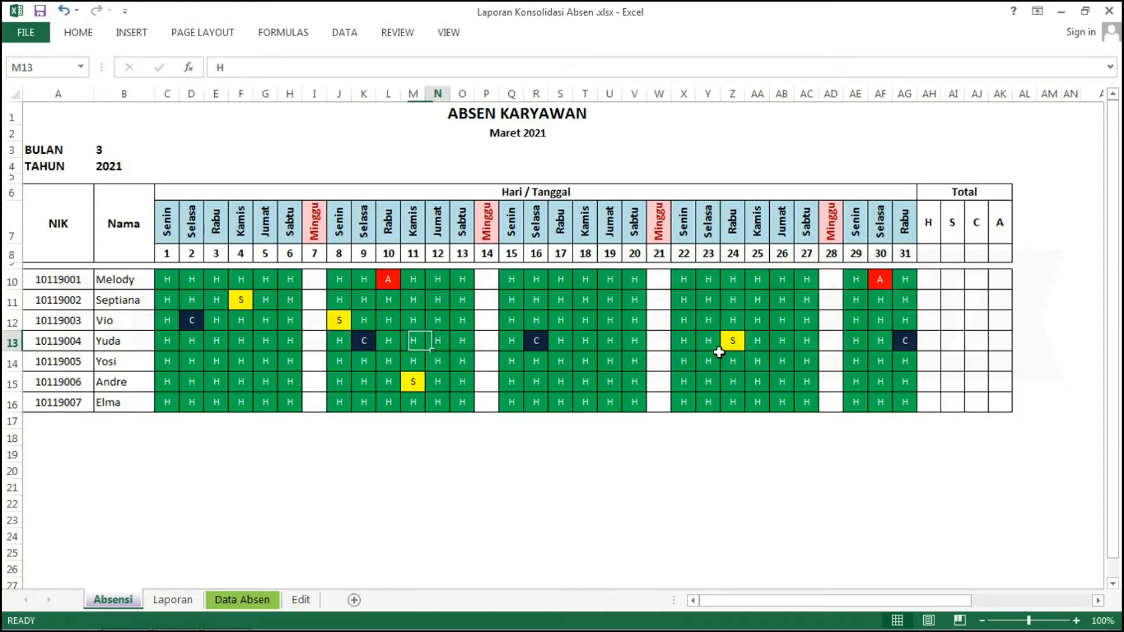
pyautogui.press('Up')
pyautogui.press('Up')
pyautogui.press('Right')
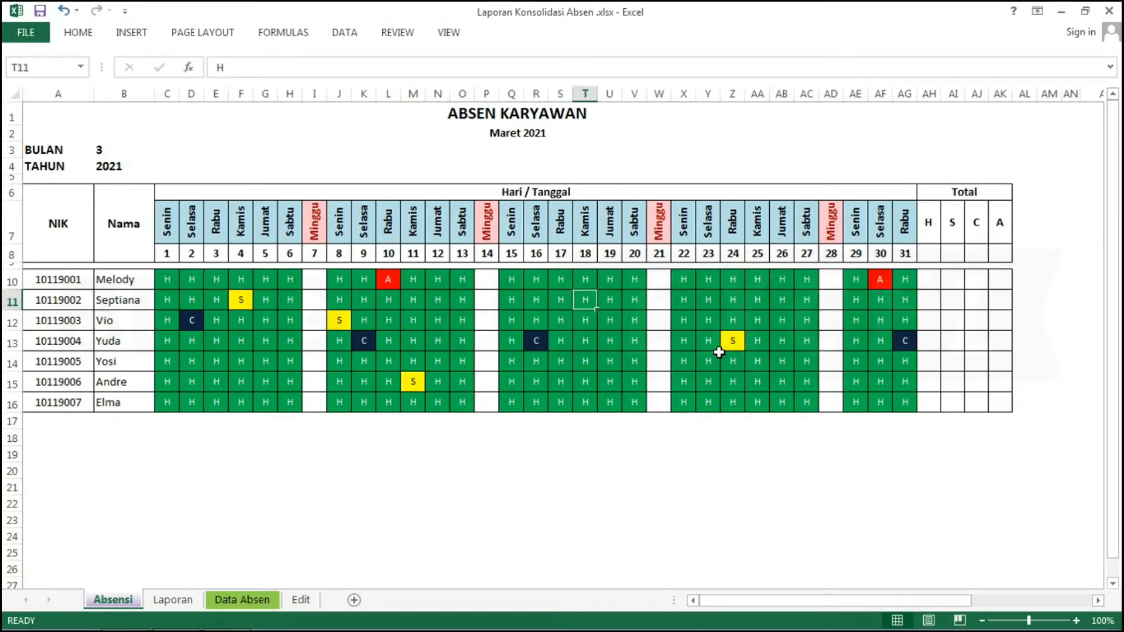
pyautogui.write('A')
pyautogui.press('Return')
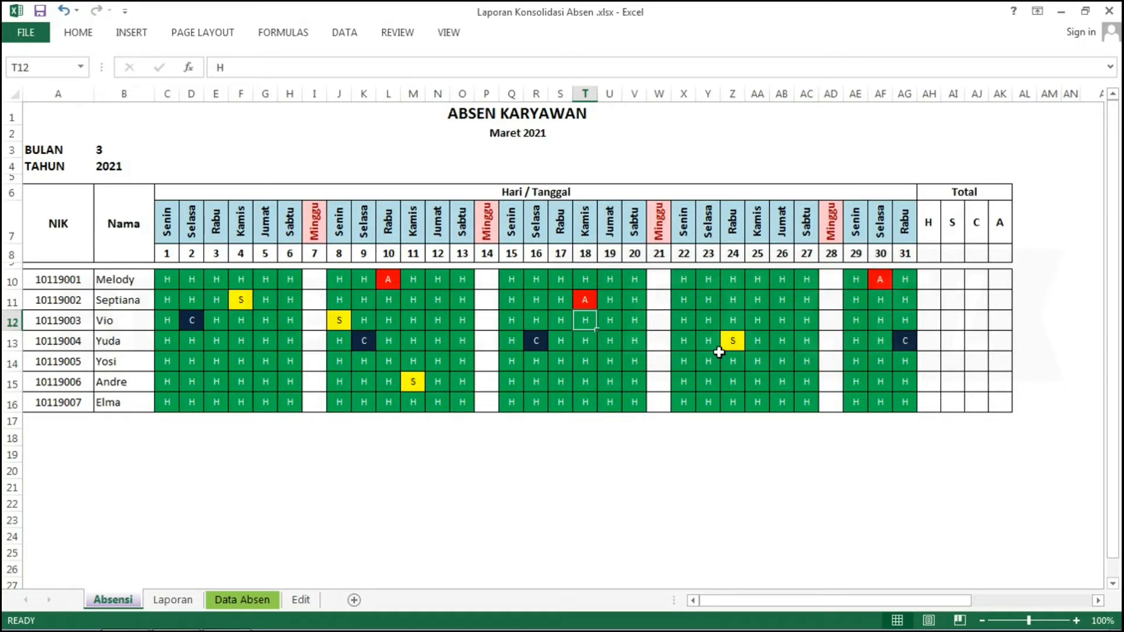
pyautogui.press('Down')
pyautogui.press('Right')
pyautogui.press('Down')
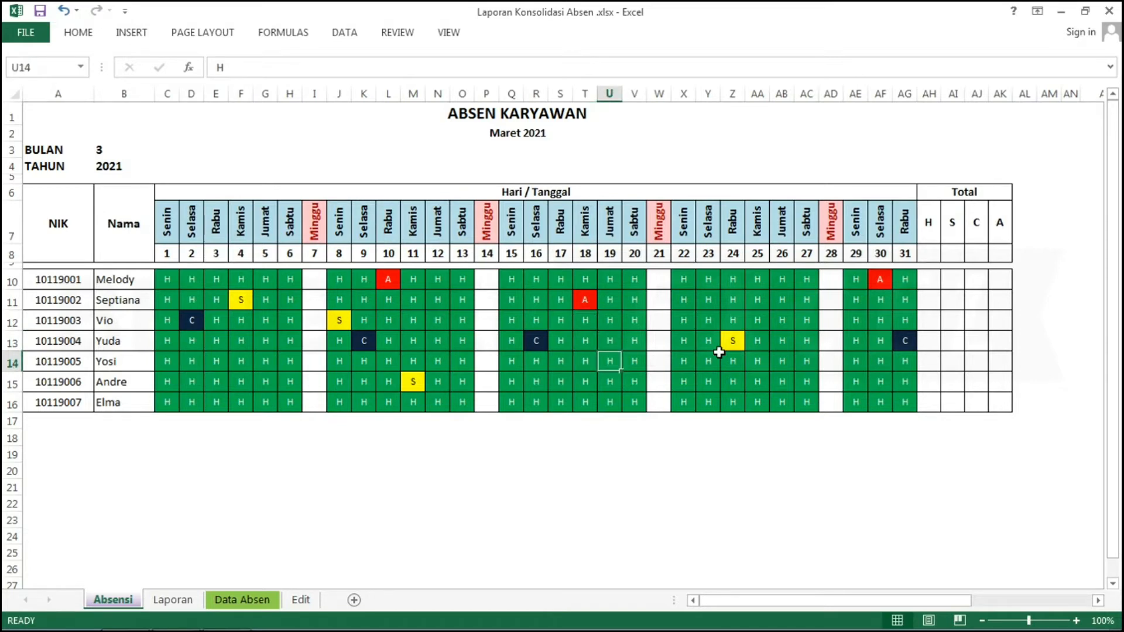
pyautogui.write('S')
pyautogui.press('Return')
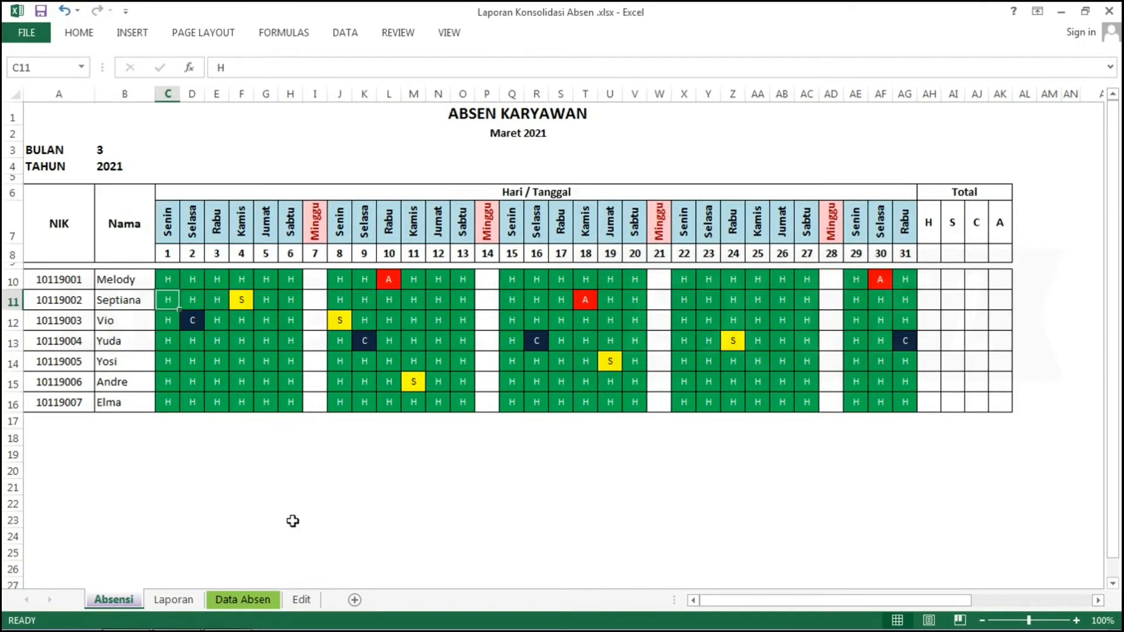
# - Add an Equal To 0 conditional formatting rule to the attendance grid C10:AG16, using Light Red Fill with Dark Red Text
pyautogui.press('Up')
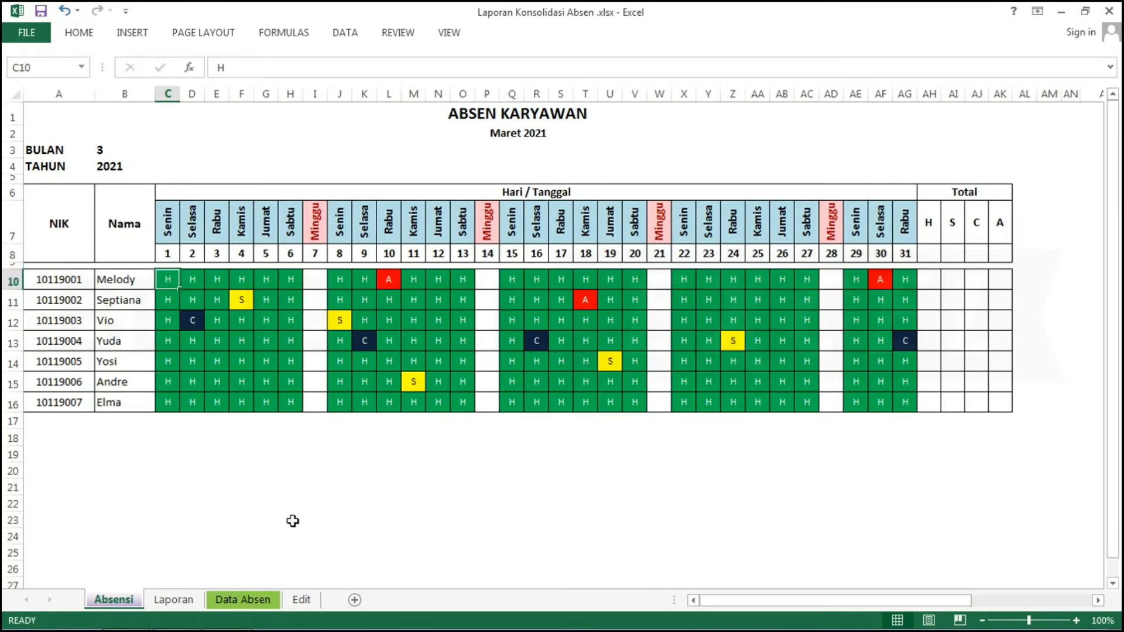
pyautogui.hotkey('shift', 'Right')
pyautogui.hotkey('shift', 'Right')
pyautogui.hotkey('shift', 'Right')
pyautogui.hotkey('shift', 'Right')
pyautogui.hotkey('shift', 'Right')
pyautogui.hotkey('shift', 'Right')
pyautogui.hotkey('shift', 'Right')
pyautogui.hotkey('shift', 'Right')
pyautogui.hotkey('shift', 'Right')
pyautogui.hotkey('shift', 'Right')
pyautogui.hotkey('shift', 'Right')
pyautogui.hotkey('shift', 'Right')
pyautogui.hotkey('shift', 'Right')
pyautogui.hotkey('shift', 'Right')
pyautogui.hotkey('shift', 'Right')
pyautogui.hotkey('shift', 'Right')
pyautogui.hotkey('shift', 'Right')
pyautogui.hotkey('shift', 'Right')
pyautogui.hotkey('shift', 'Right')
pyautogui.hotkey('shift', 'Right')
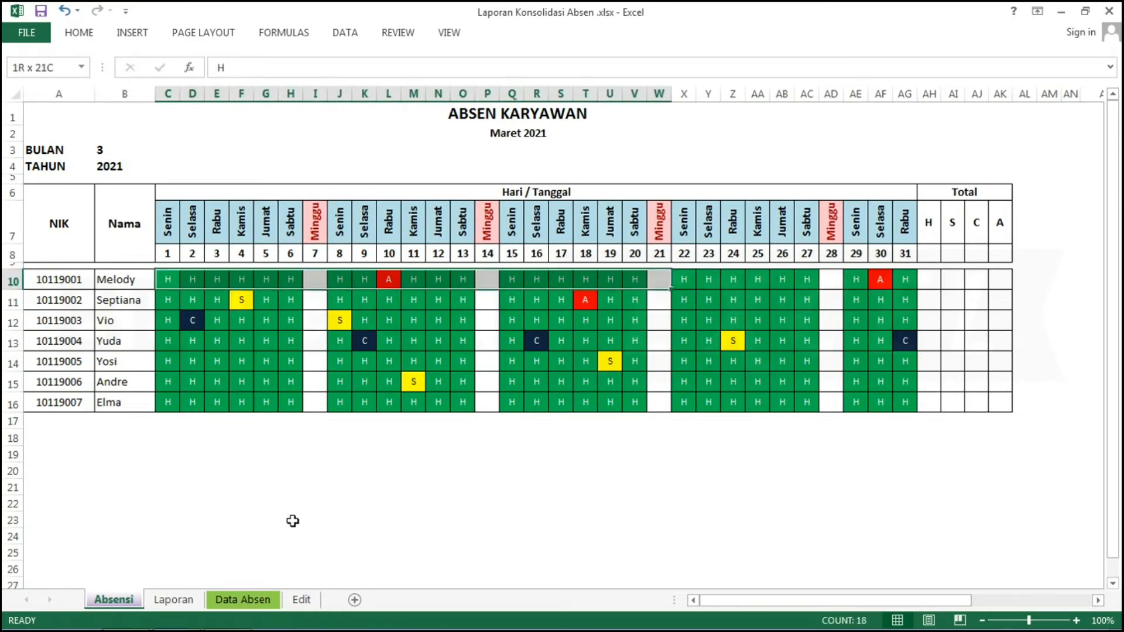
pyautogui.hotkey('shift', 'Right')
pyautogui.hotkey('shift', 'Right')
pyautogui.hotkey('shift', 'Right')
pyautogui.hotkey('shift', 'Right')
pyautogui.hotkey('shift', 'Right')
pyautogui.hotkey('shift', 'Right')
pyautogui.hotkey('shift', 'Right')
pyautogui.hotkey('shift', 'Right')
pyautogui.hotkey('shift', 'Right')
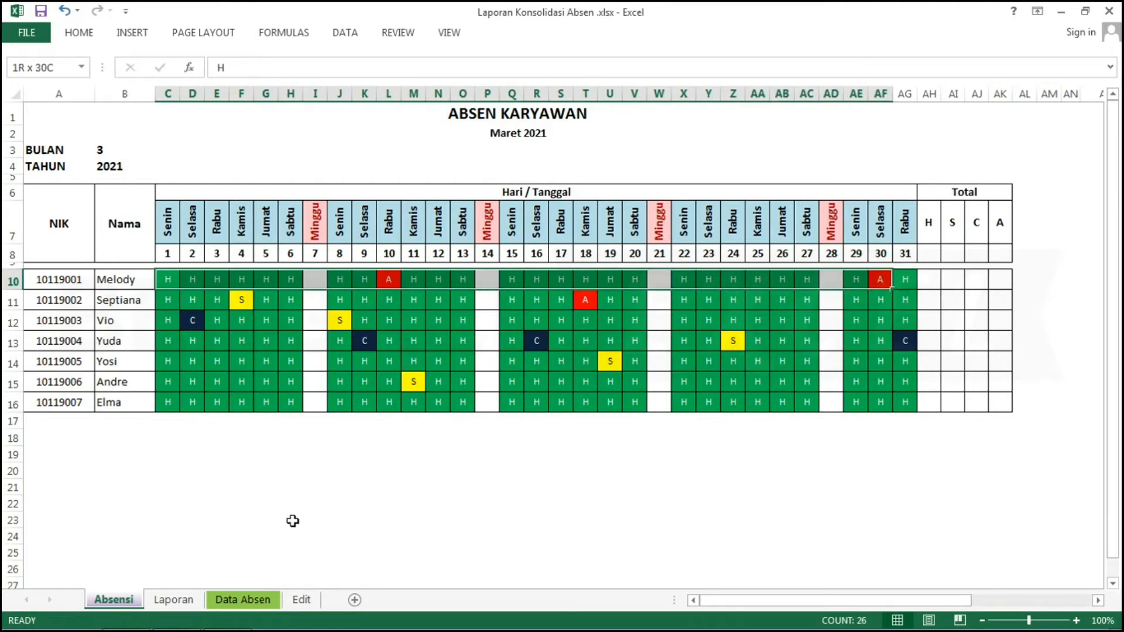
pyautogui.hotkey('shift', 'Right')
pyautogui.hotkey('shift', 'Down')
pyautogui.hotkey('shift', 'Down')
pyautogui.hotkey('shift', 'Down')
pyautogui.hotkey('shift', 'Down')
pyautogui.hotkey('shift', 'Down')
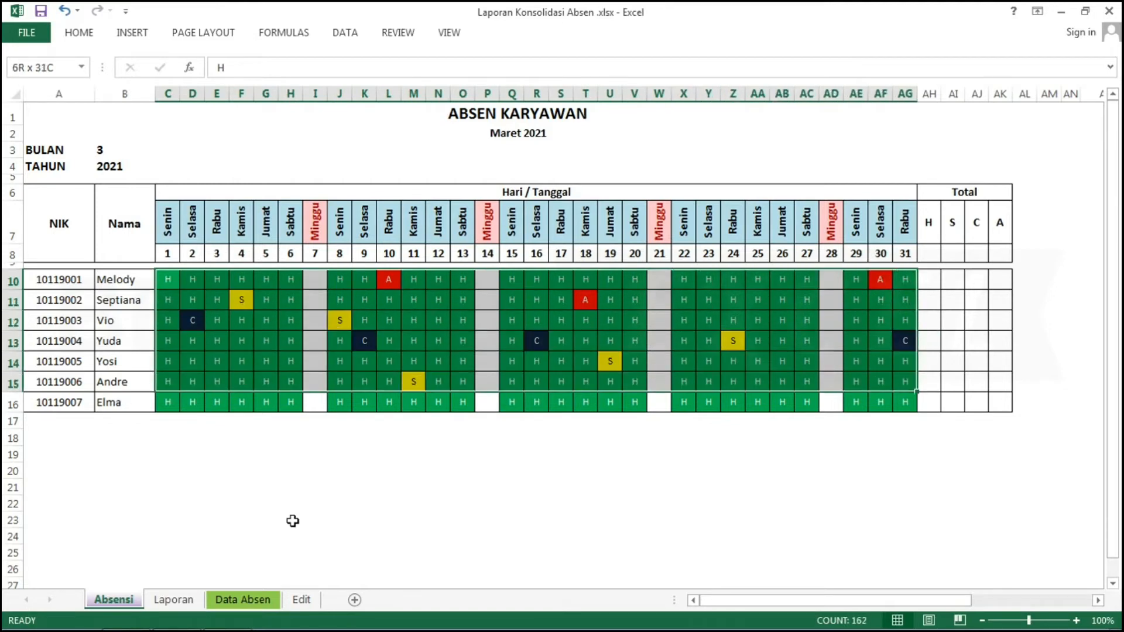
pyautogui.hotkey('shift', 'Down')
pyautogui.hotkey('shift', 'Down')
pyautogui.hotkey('shift', 'Up')
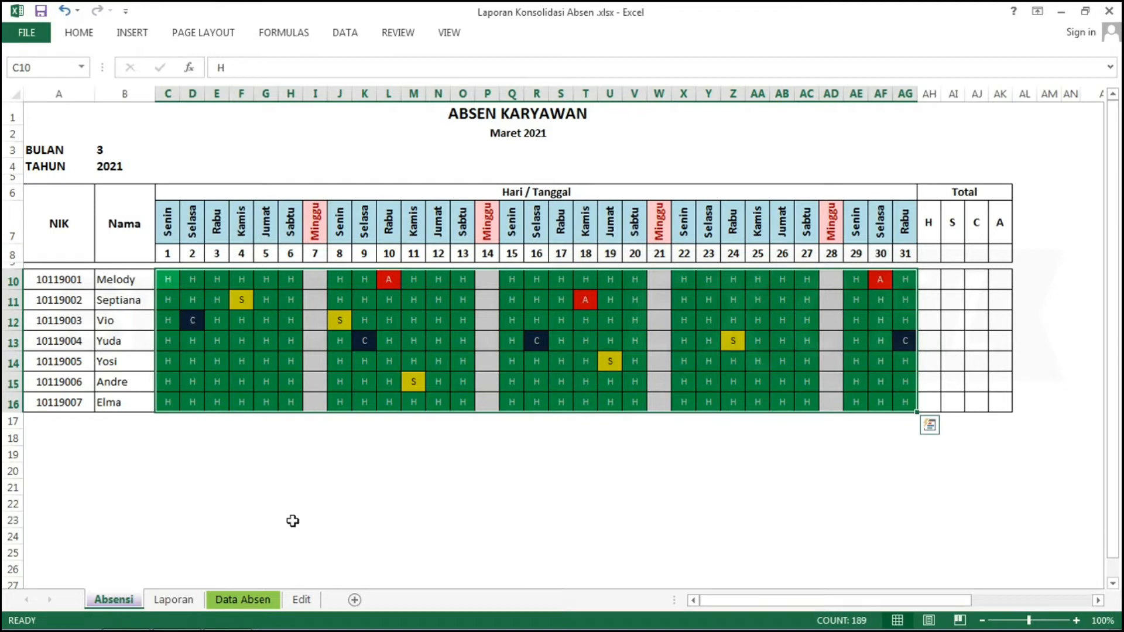
pyautogui.click(80, 32)
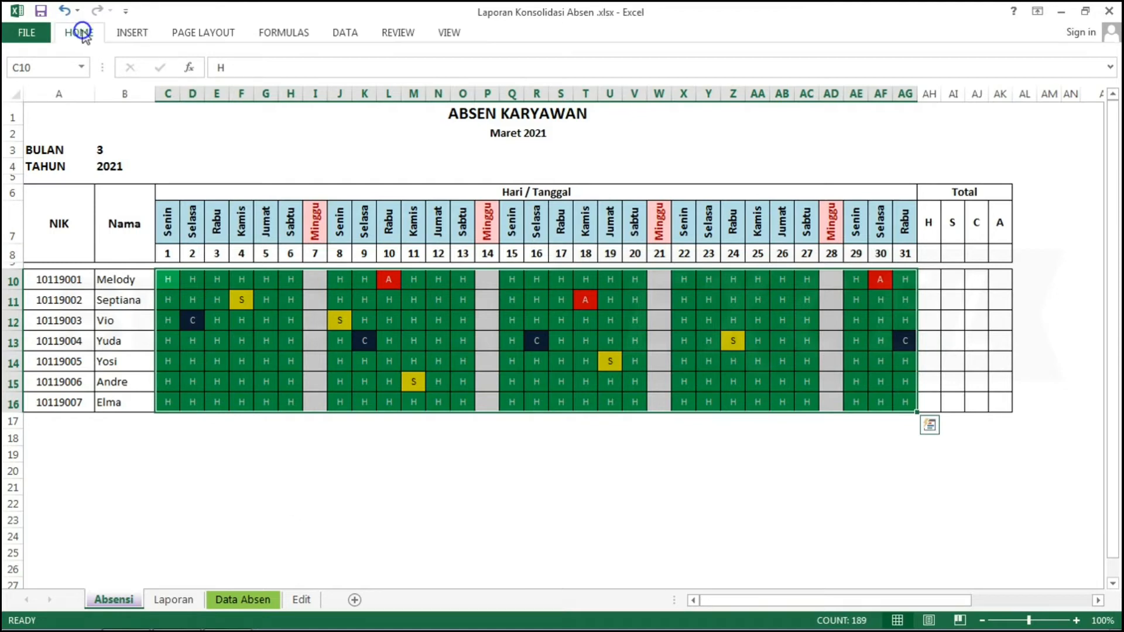
pyautogui.click(659, 97)
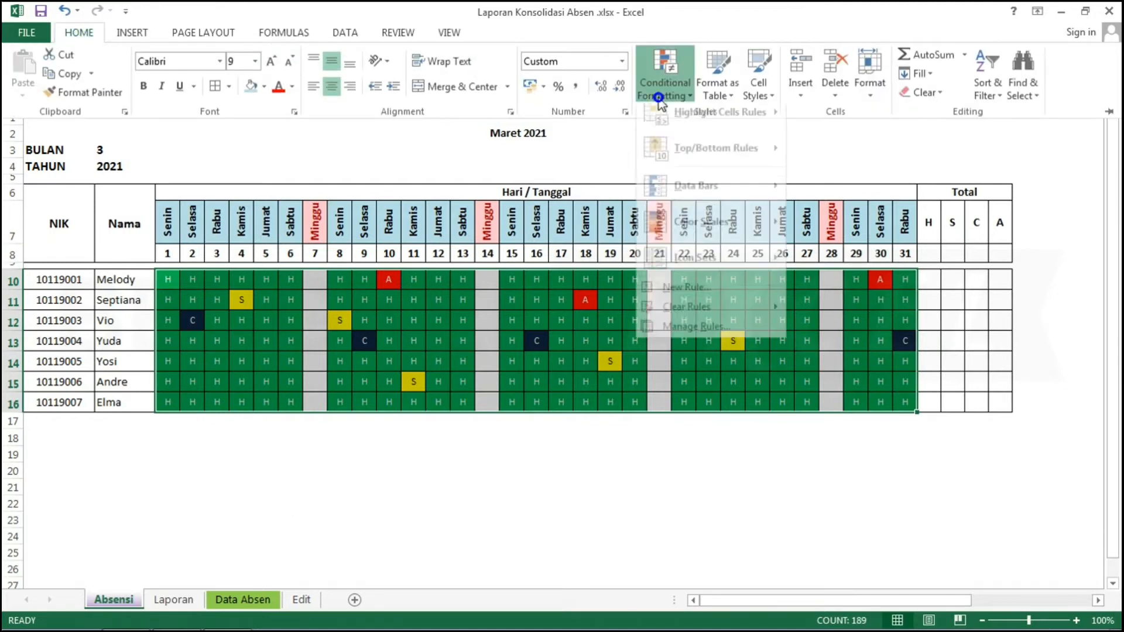
pyautogui.moveTo(668, 121)
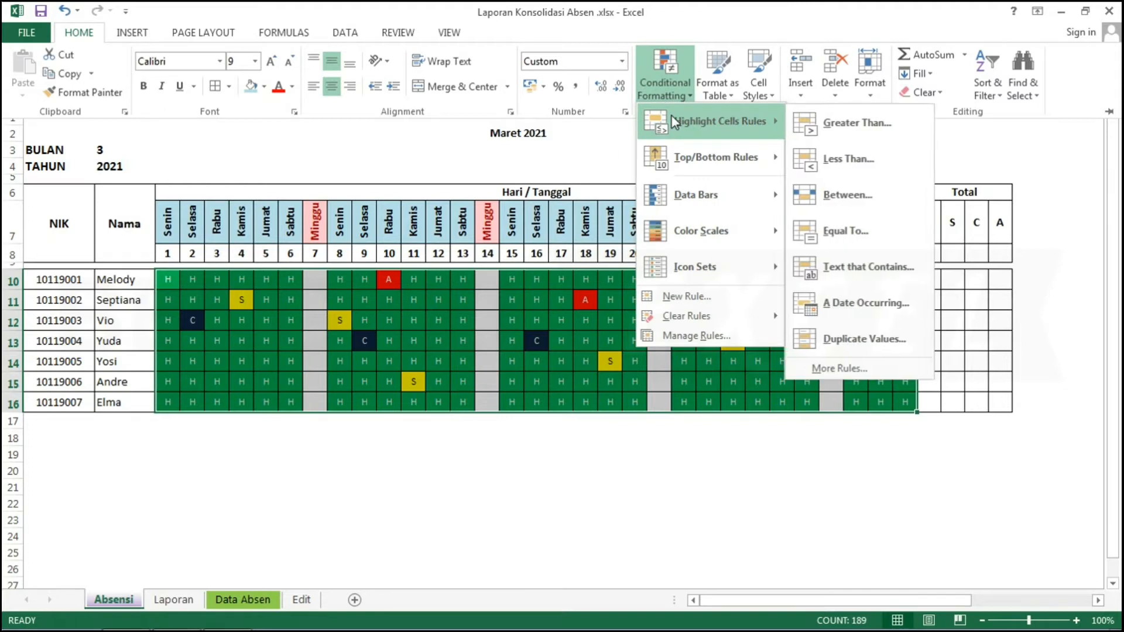
pyautogui.click(843, 232)
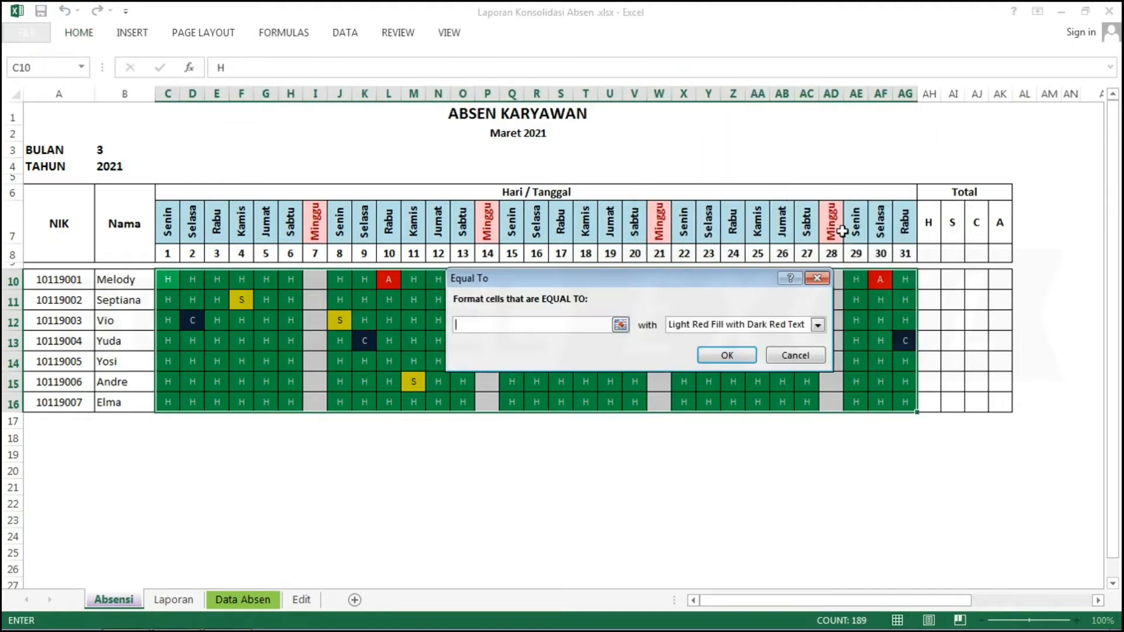
pyautogui.write('0')
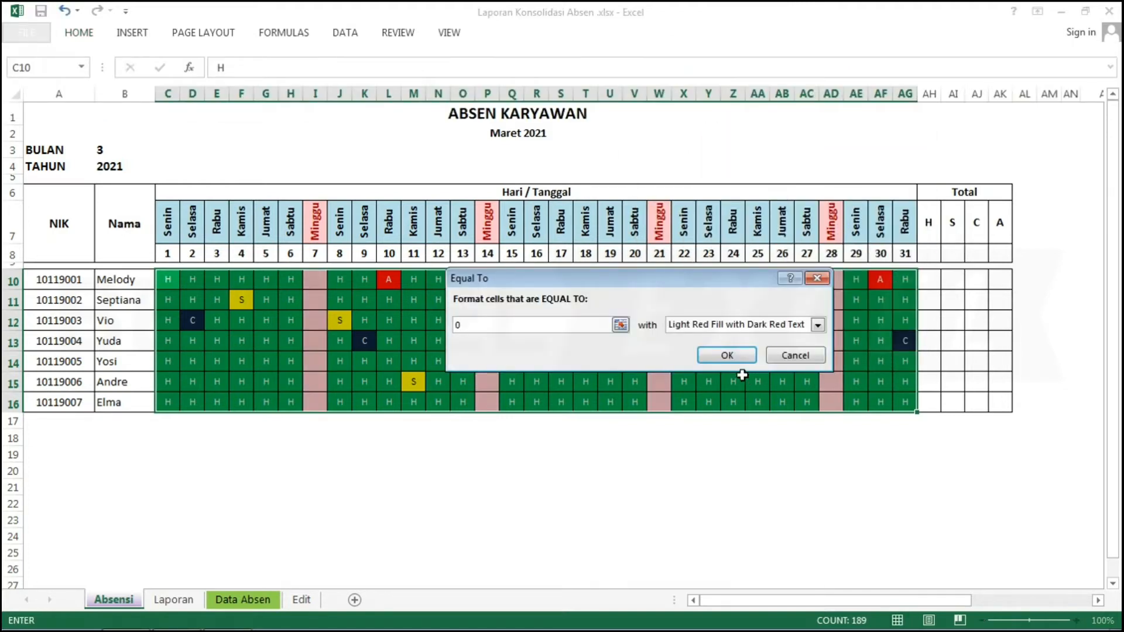
pyautogui.click(726, 357)
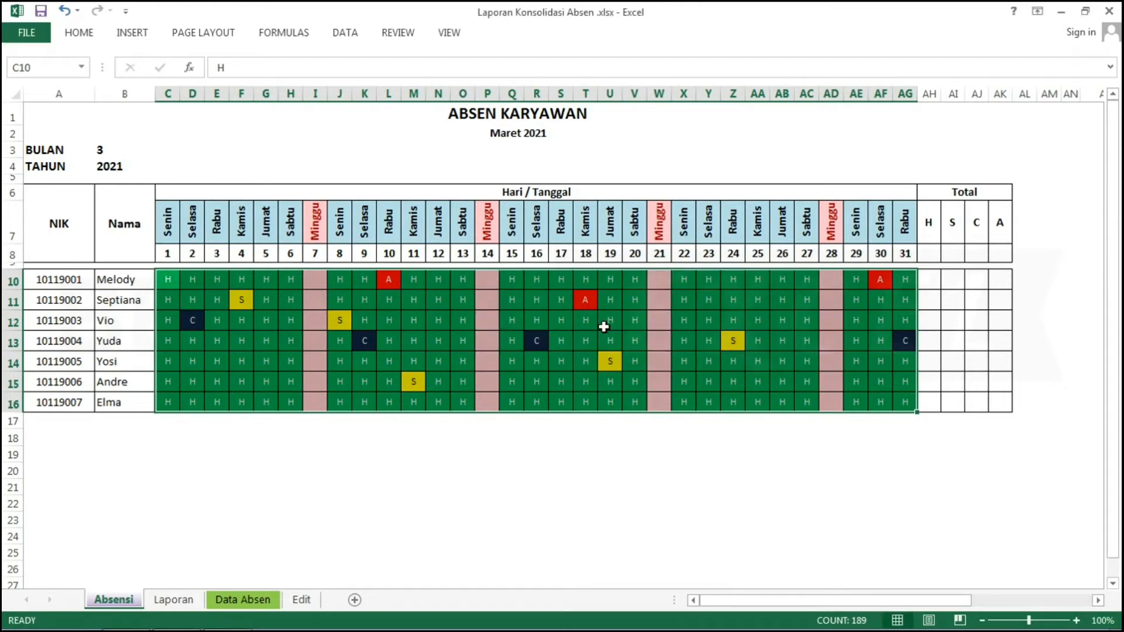
# - Examine the formatting of the Sunday columns along row 12 of the attendance grid
pyautogui.click(605, 325)
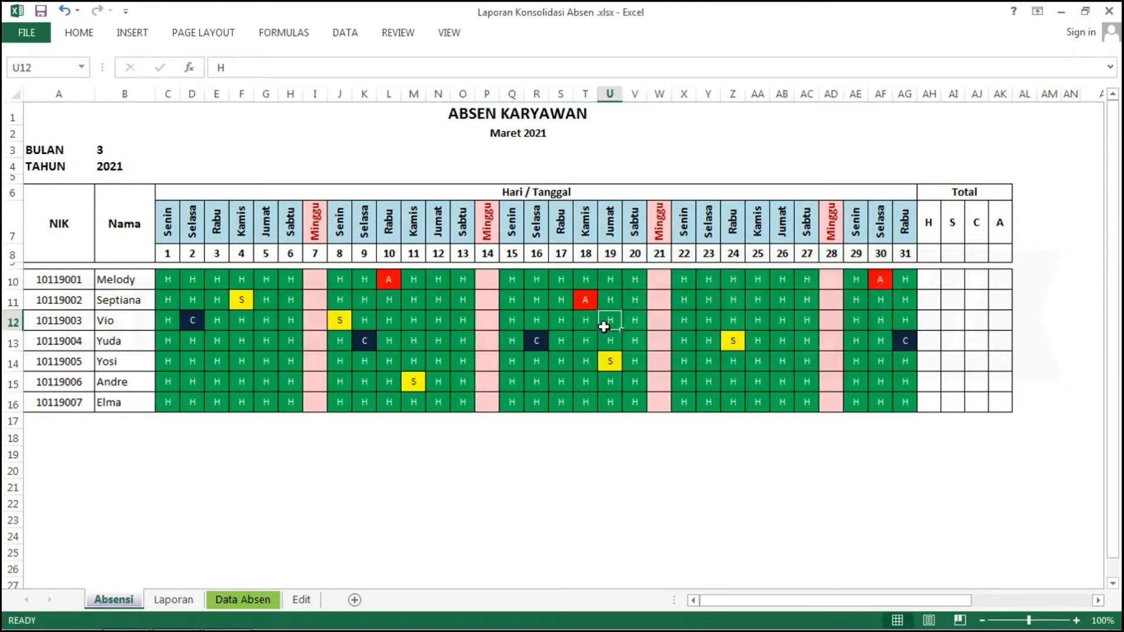
pyautogui.press('Left')
pyautogui.press('Left')
pyautogui.press('Left')
pyautogui.press('Left')
pyautogui.press('Left')
pyautogui.press('Left')
pyautogui.press('Left')
pyautogui.press('Left')
pyautogui.press('Left')
pyautogui.press('Left')
pyautogui.press('Left')
pyautogui.press('Left')
pyautogui.press('Left')
pyautogui.press('Left')
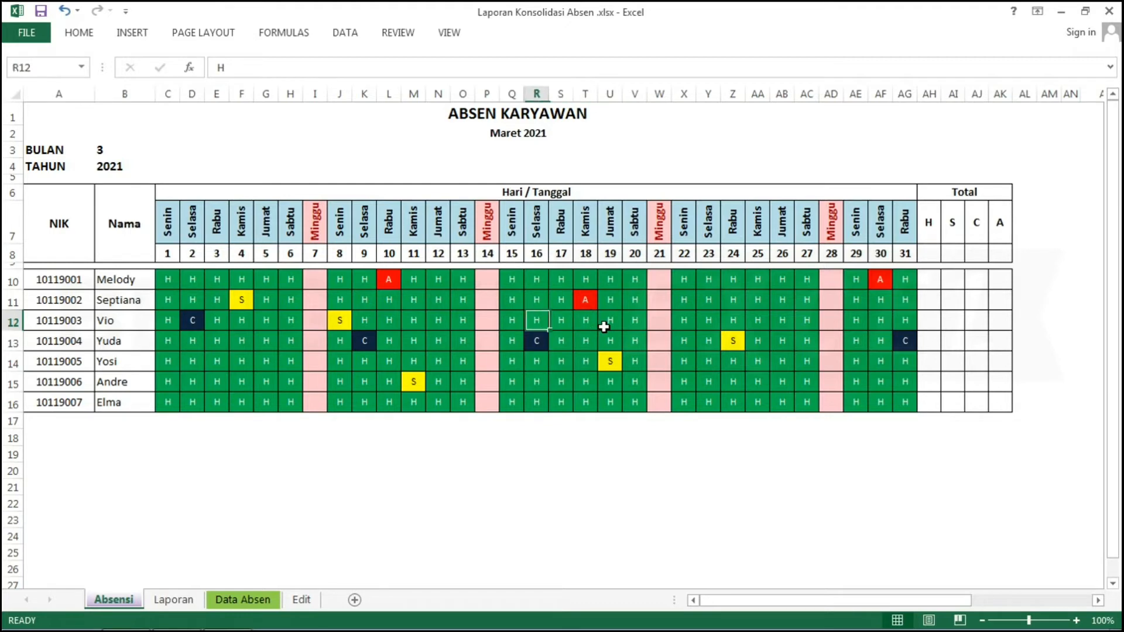
pyautogui.press('Left')
pyautogui.press('Right')
pyautogui.press('Right')
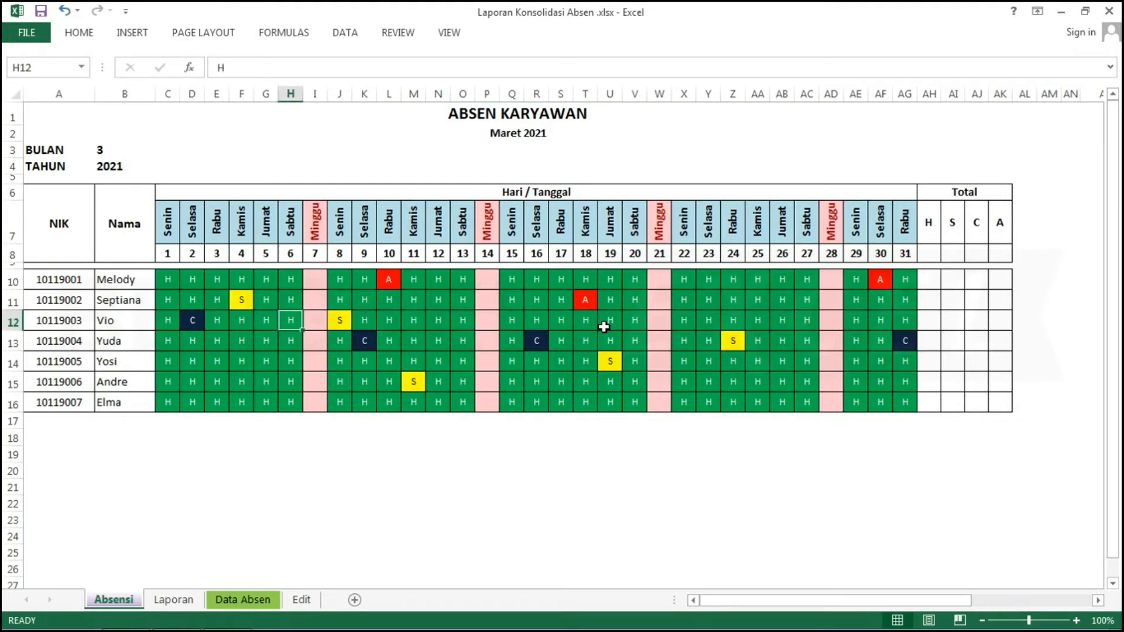
# - Clear the attendance mark in H12 to test the blank-cell formatting, and enter H there again
pyautogui.press('Delete')
pyautogui.press('Down')
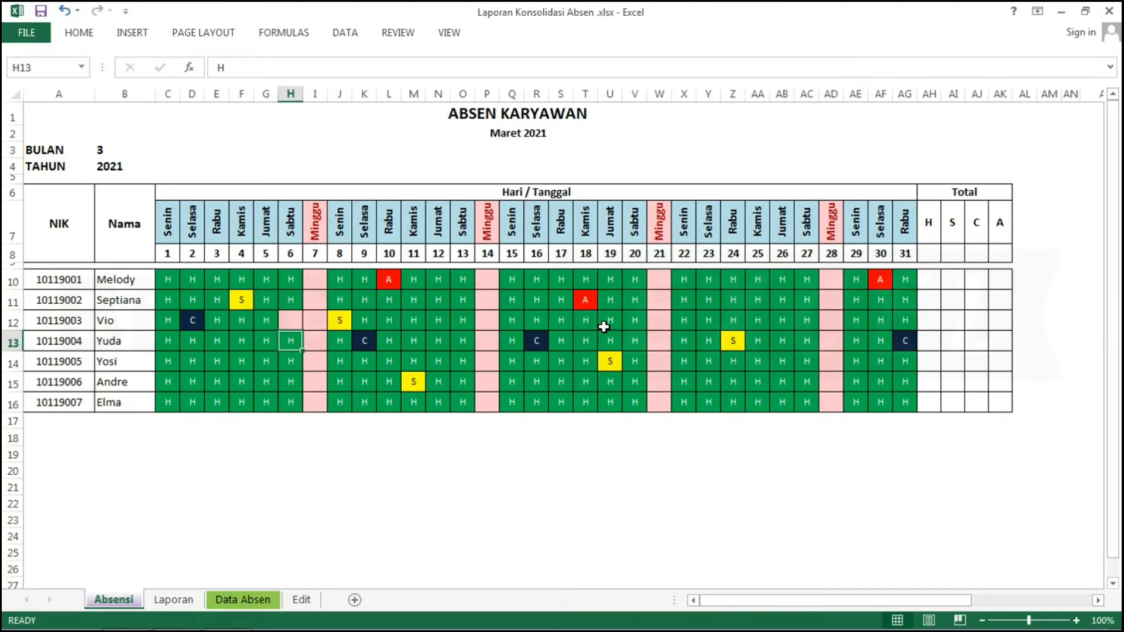
pyautogui.press('Up')
pyautogui.write('H')
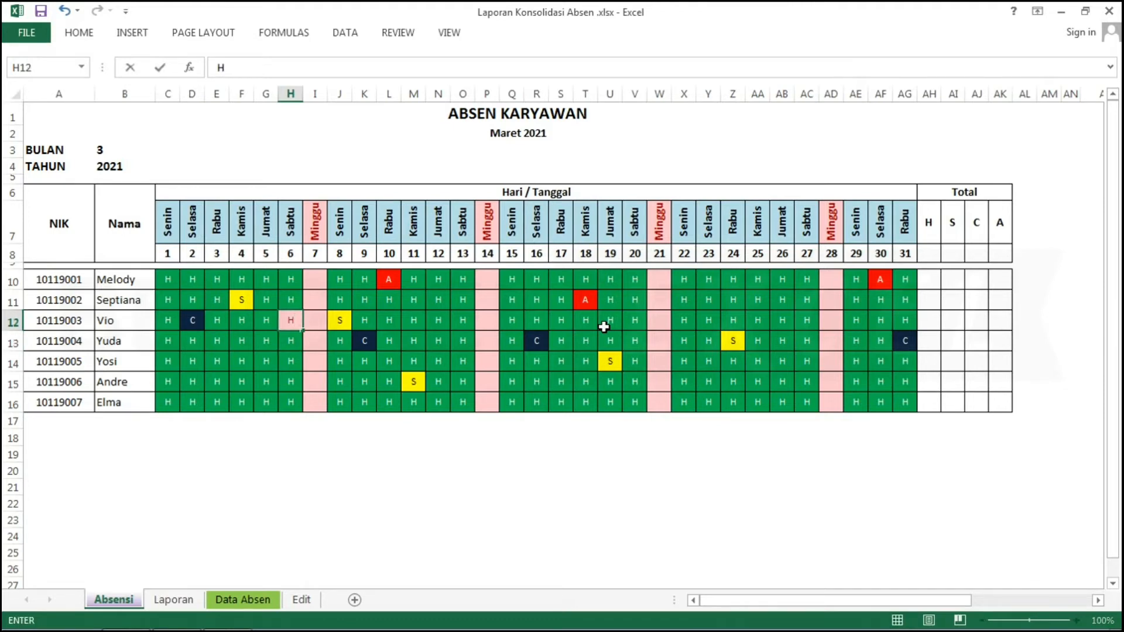
pyautogui.press('Return')
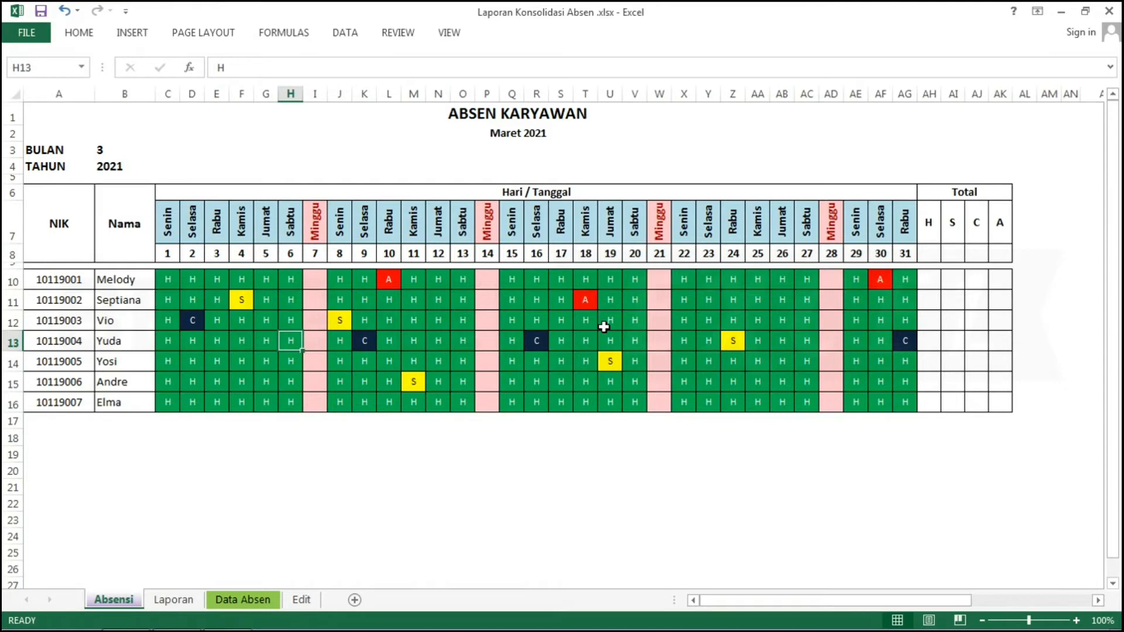
# - Enter =COUNTIF($C$10:$AG$10;AH7) in AH10 to count the first employee's H marks, and fill the formula across to AK10
pyautogui.press('Right')
pyautogui.press('Right')
pyautogui.press('Right')
pyautogui.press('Right')
pyautogui.press('Right')
pyautogui.press('Right')
pyautogui.press('Right')
pyautogui.press('Right')
pyautogui.press('Right')
pyautogui.press('Right')
pyautogui.press('Right')
pyautogui.press('Right')
pyautogui.press('Right')
pyautogui.press('Right')
pyautogui.press('Right')
pyautogui.press('Right')
pyautogui.press('Right')
pyautogui.press('Right')
pyautogui.press('Right')
pyautogui.press('Right')
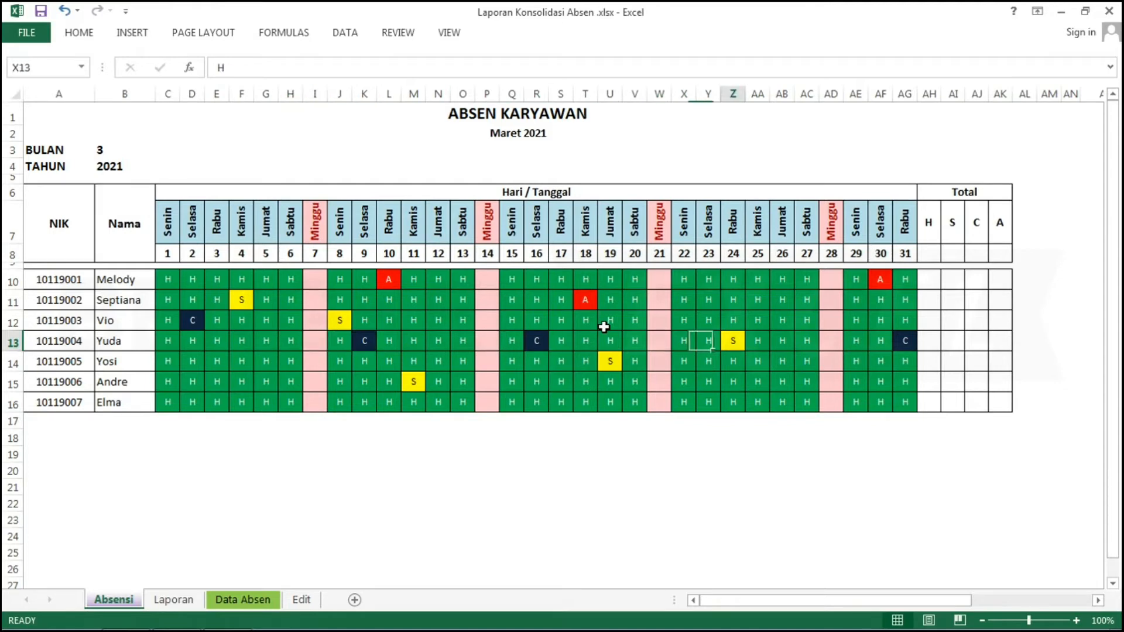
pyautogui.press('Up')
pyautogui.press('Up')
pyautogui.press('Up')
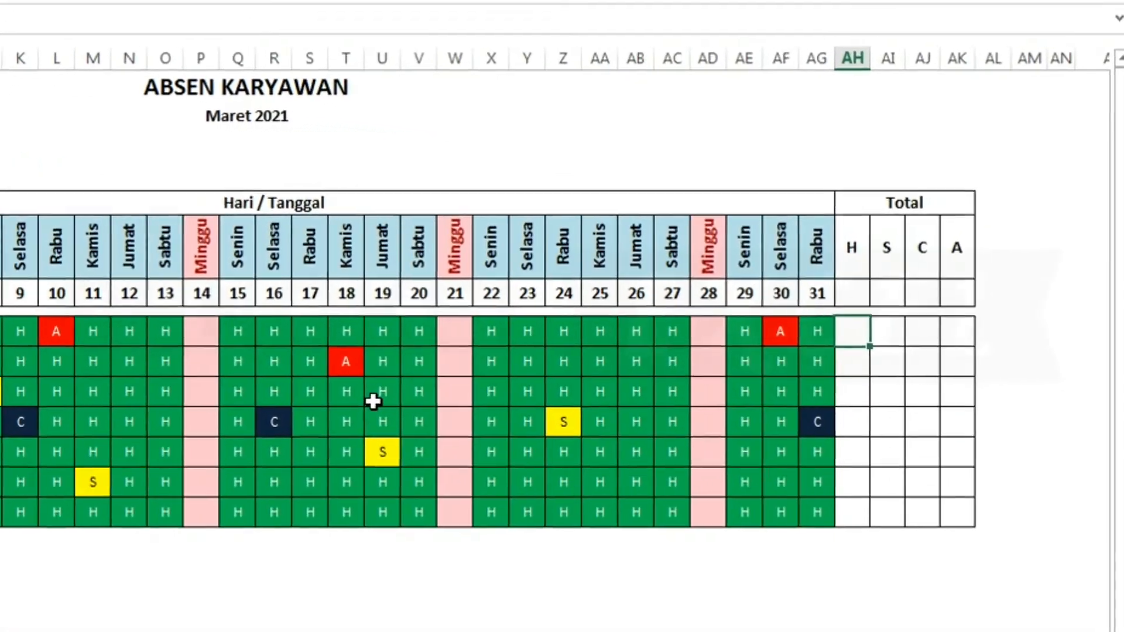
pyautogui.write('=')
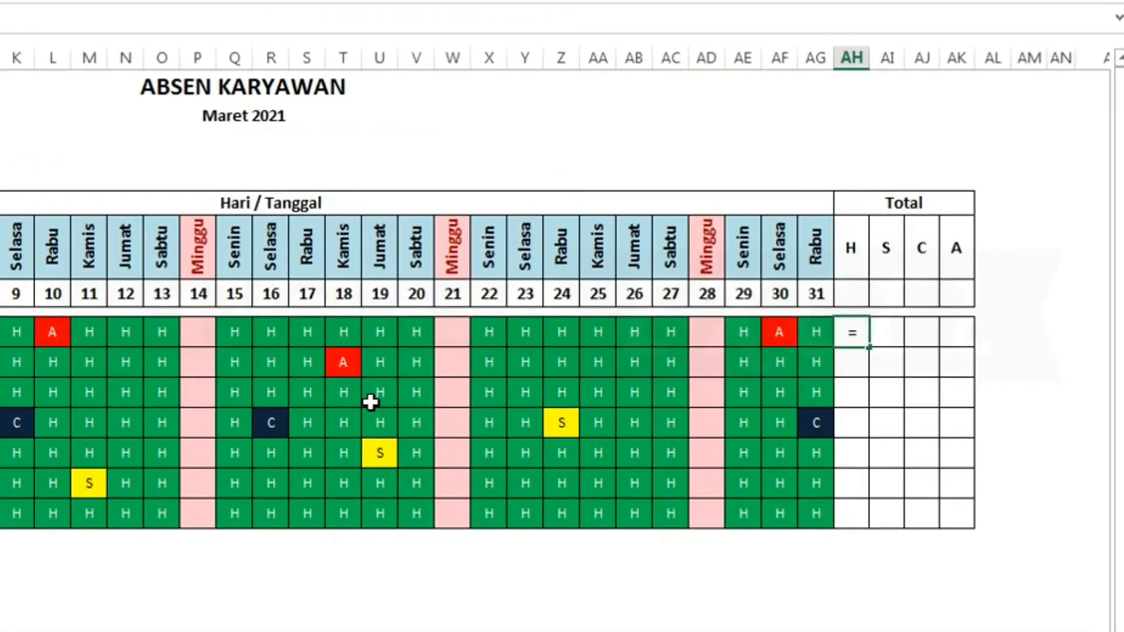
pyautogui.write('CO')
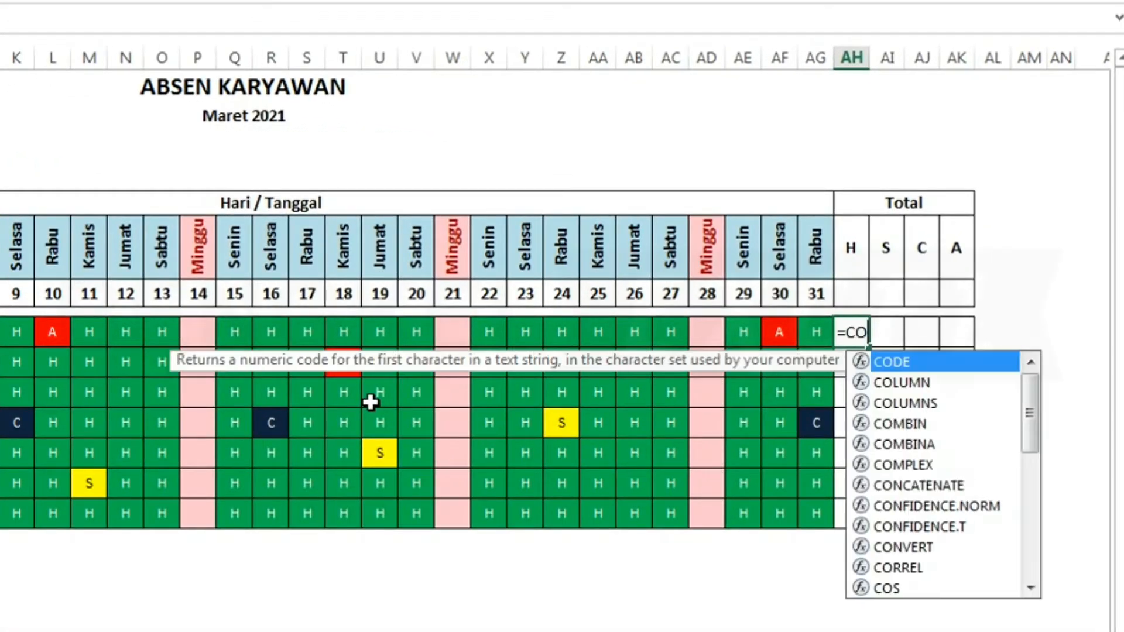
pyautogui.write('U')
pyautogui.press('Down')
pyautogui.press('Down')
pyautogui.press('Down')
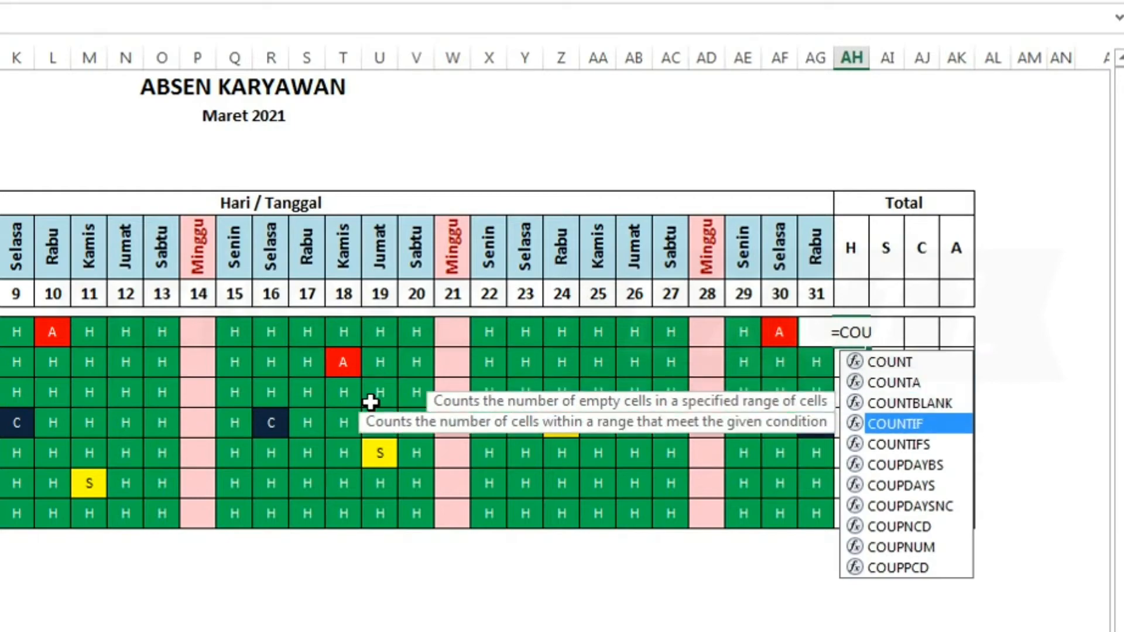
pyautogui.press('Tab')
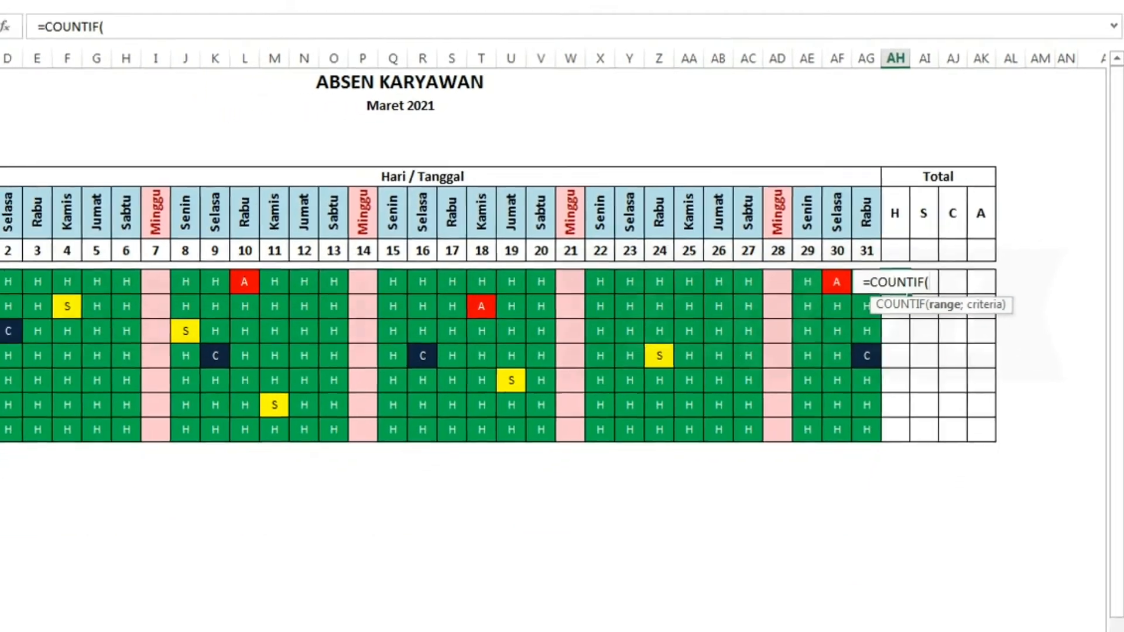
pyautogui.click(0, 281)
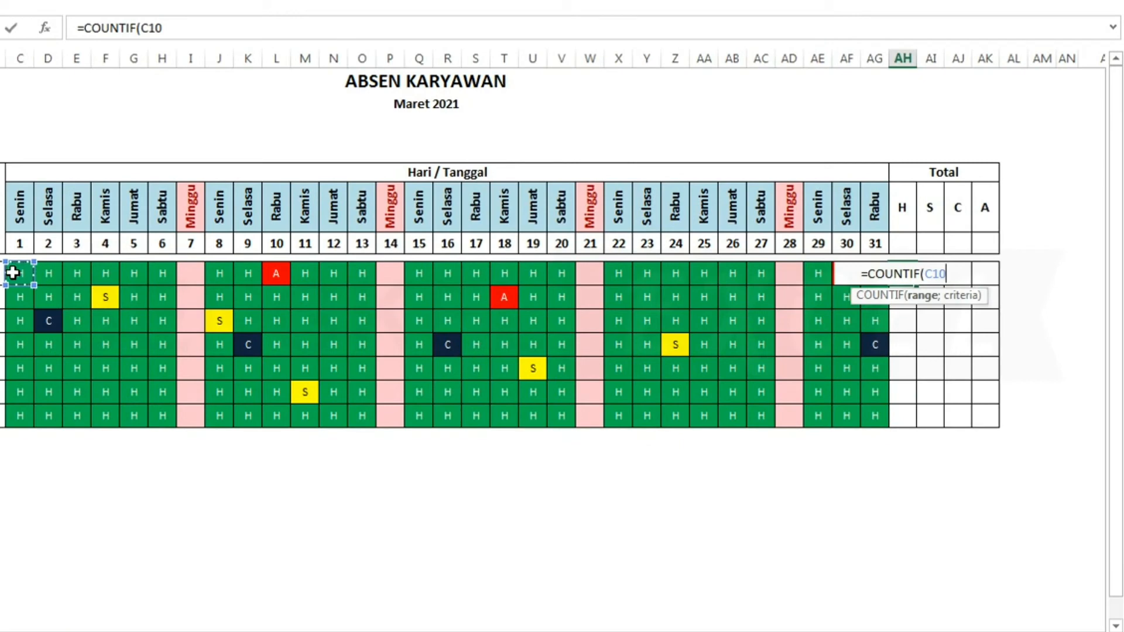
pyautogui.moveTo(12, 273); pyautogui.dragTo(875, 278)
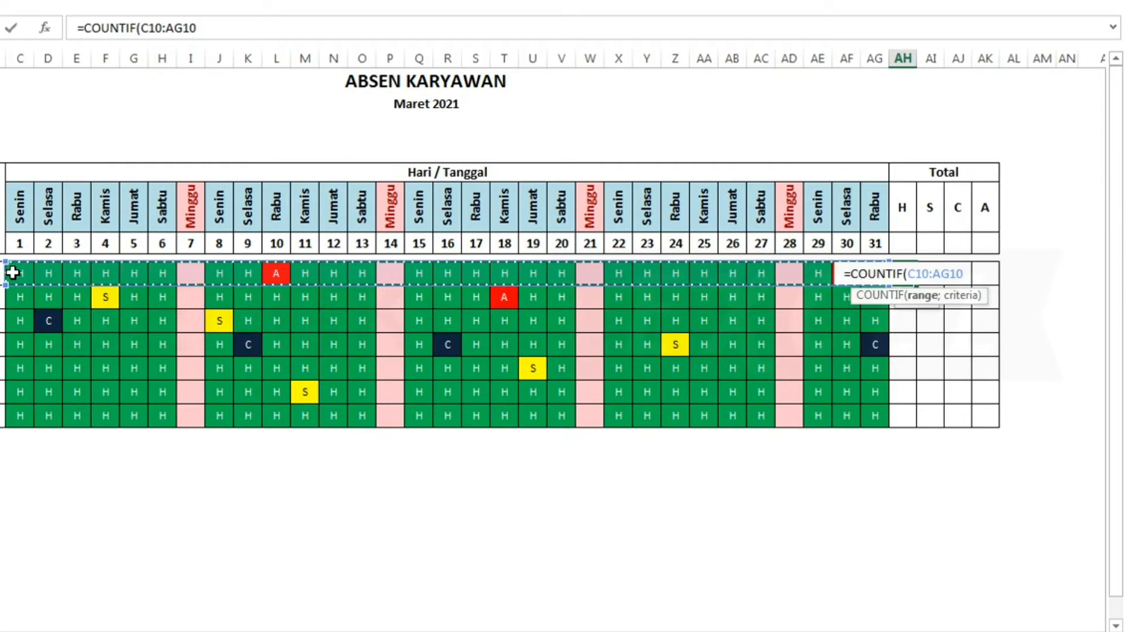
pyautogui.press('F4')
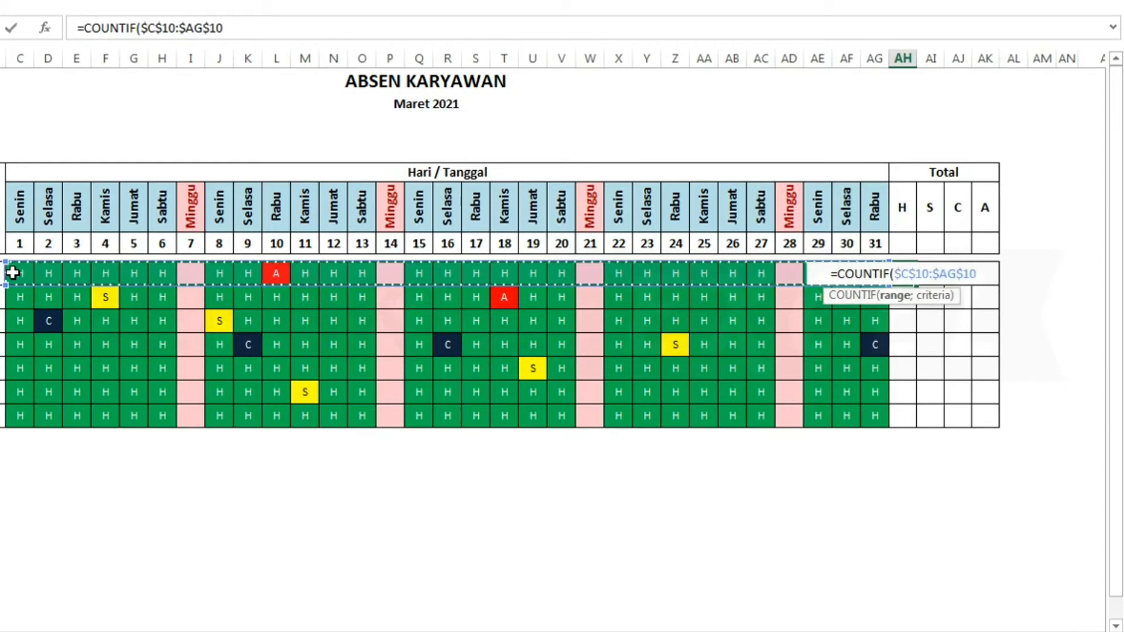
pyautogui.write(';')
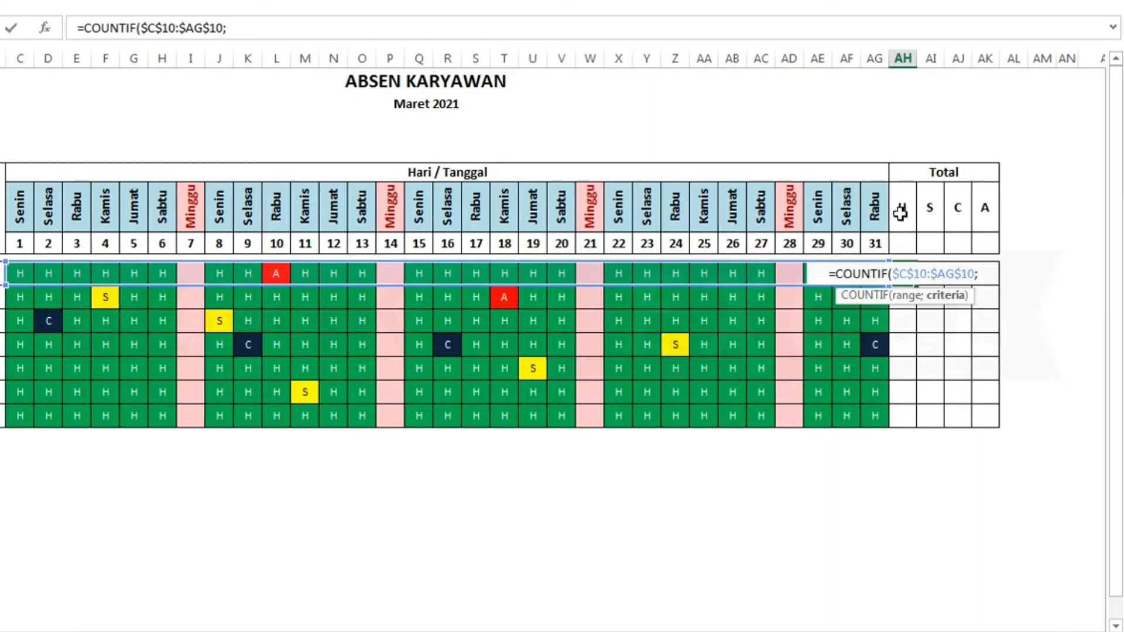
pyautogui.click(902, 213)
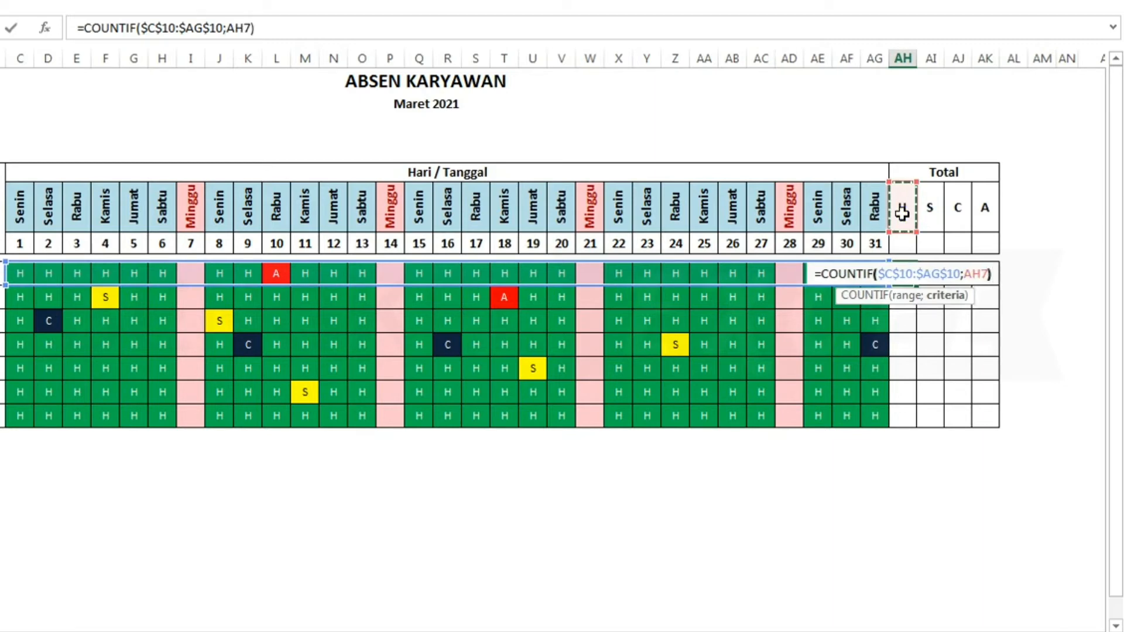
pyautogui.press('Return')
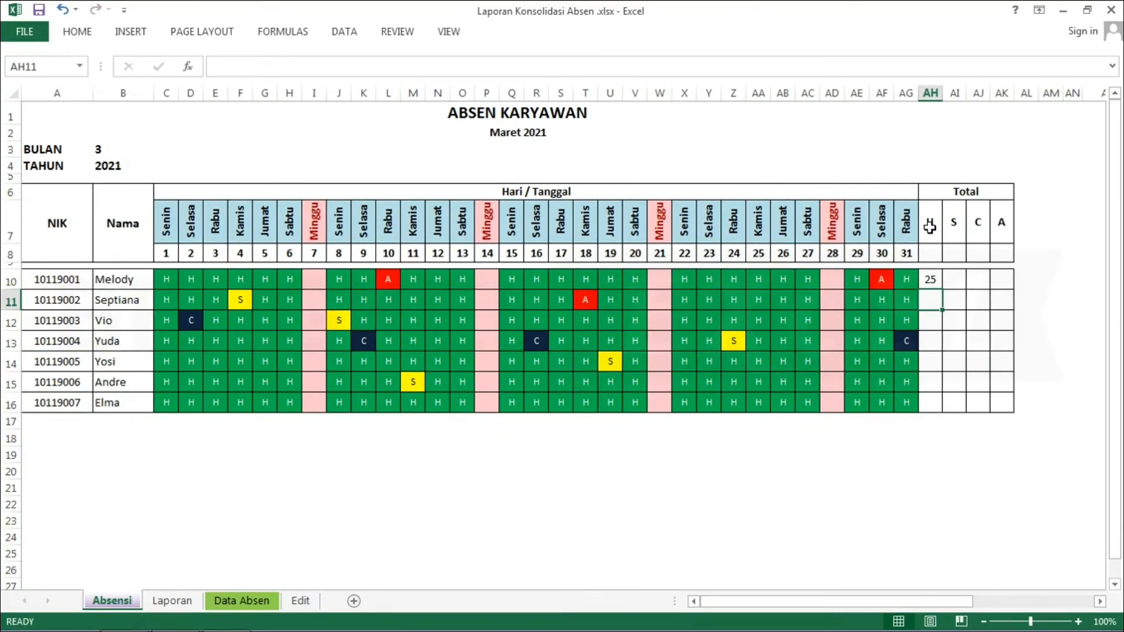
pyautogui.click(932, 279)
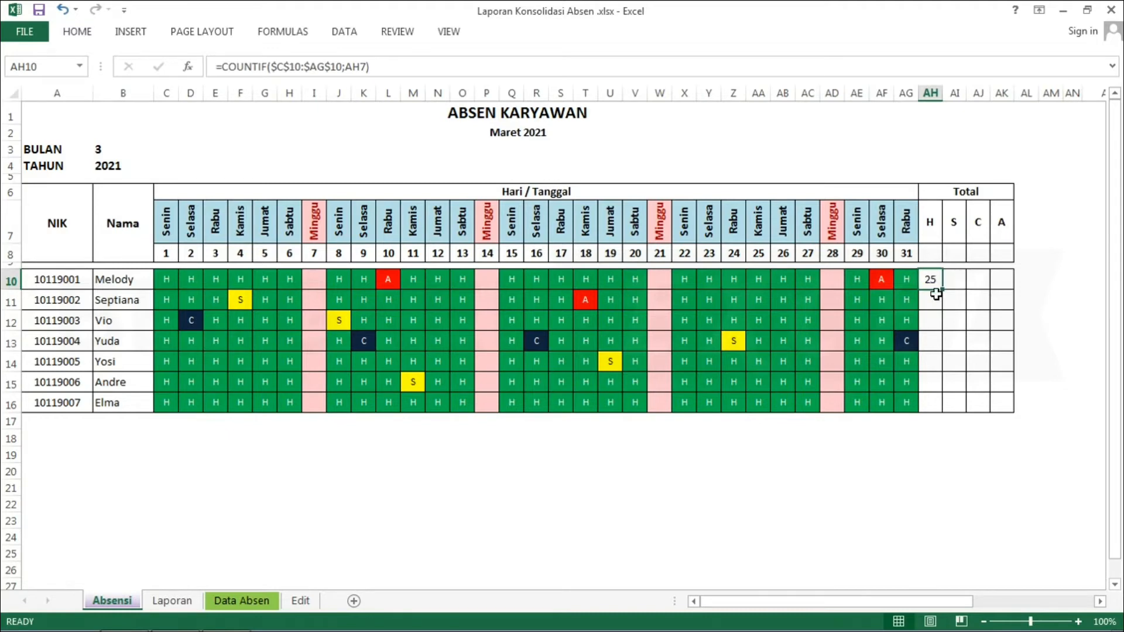
pyautogui.moveTo(944, 291); pyautogui.dragTo(1016, 291)
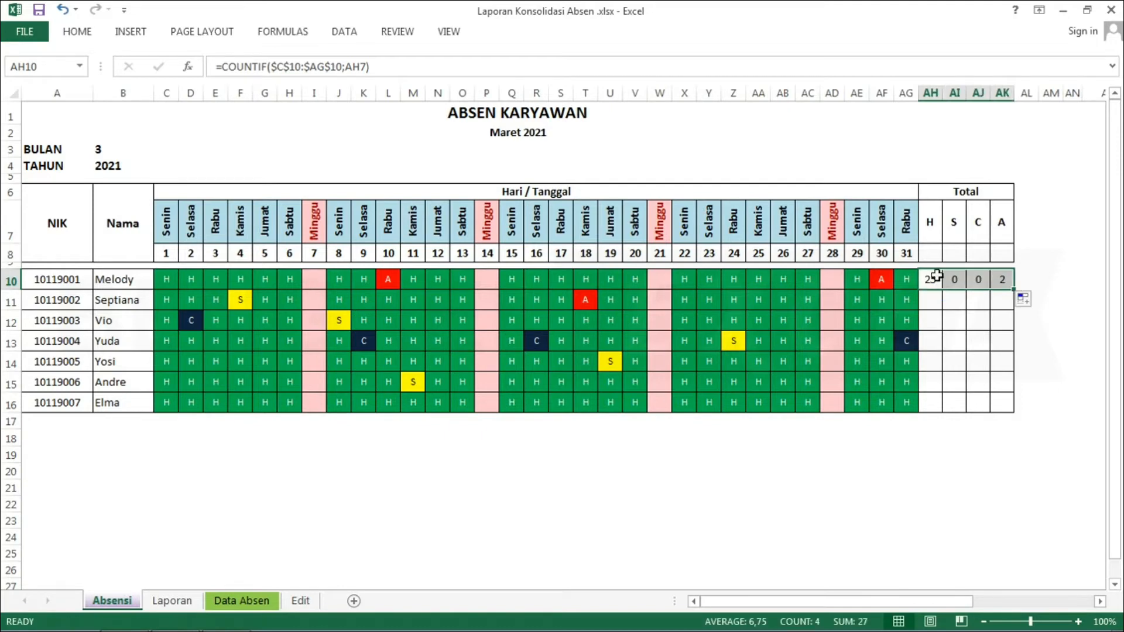
# - Change the attendance mark in AA10 to S
pyautogui.click(754, 279)
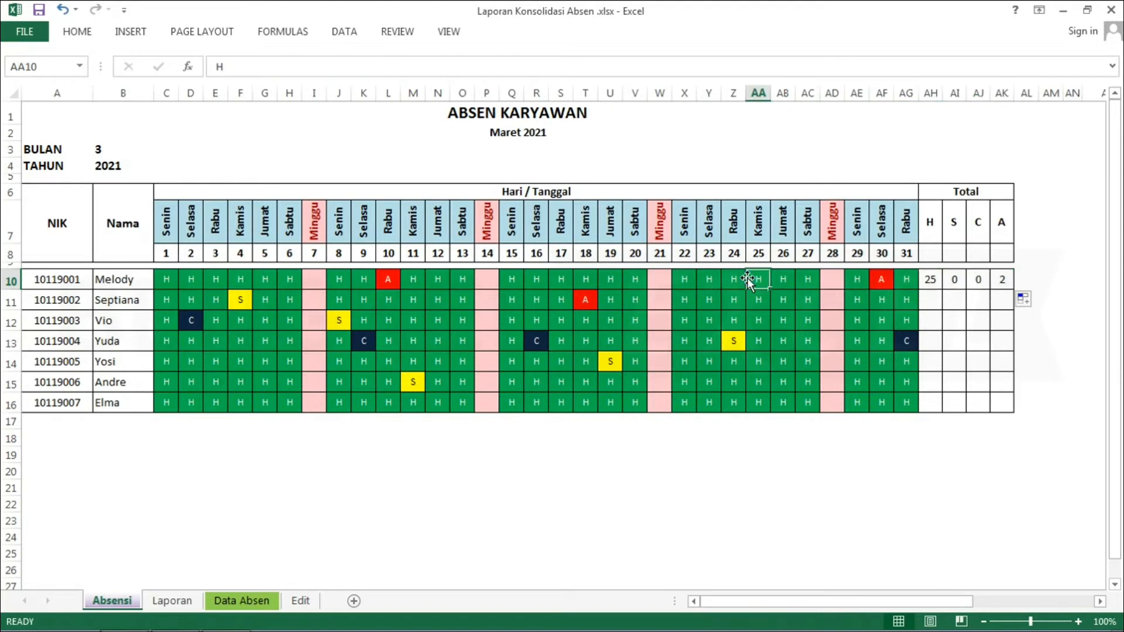
pyautogui.write('S')
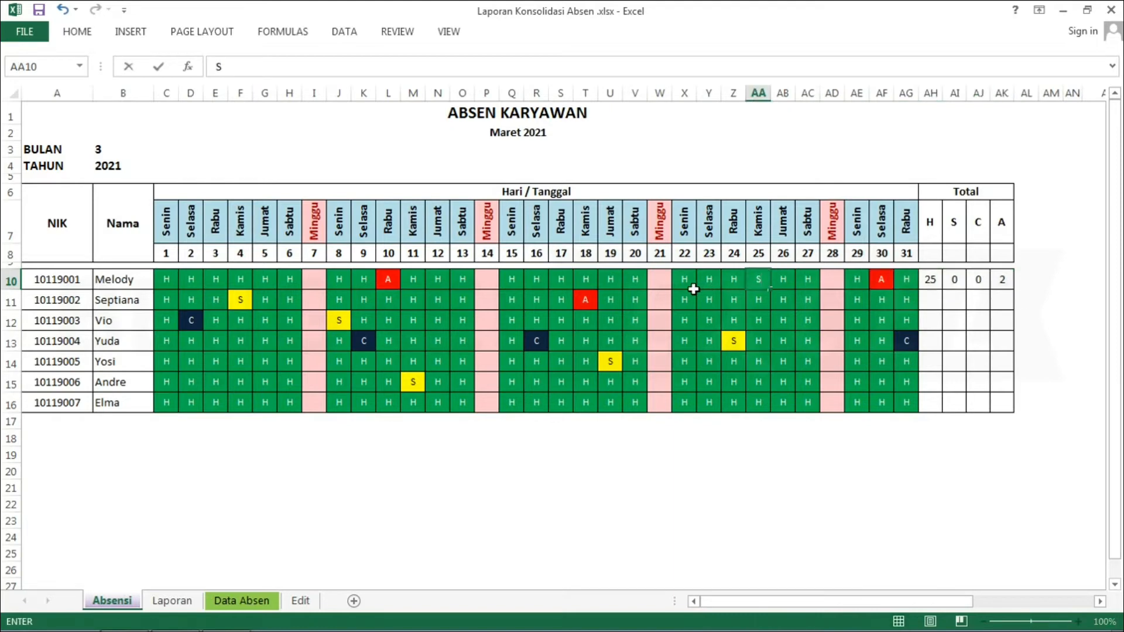
pyautogui.press('Return')
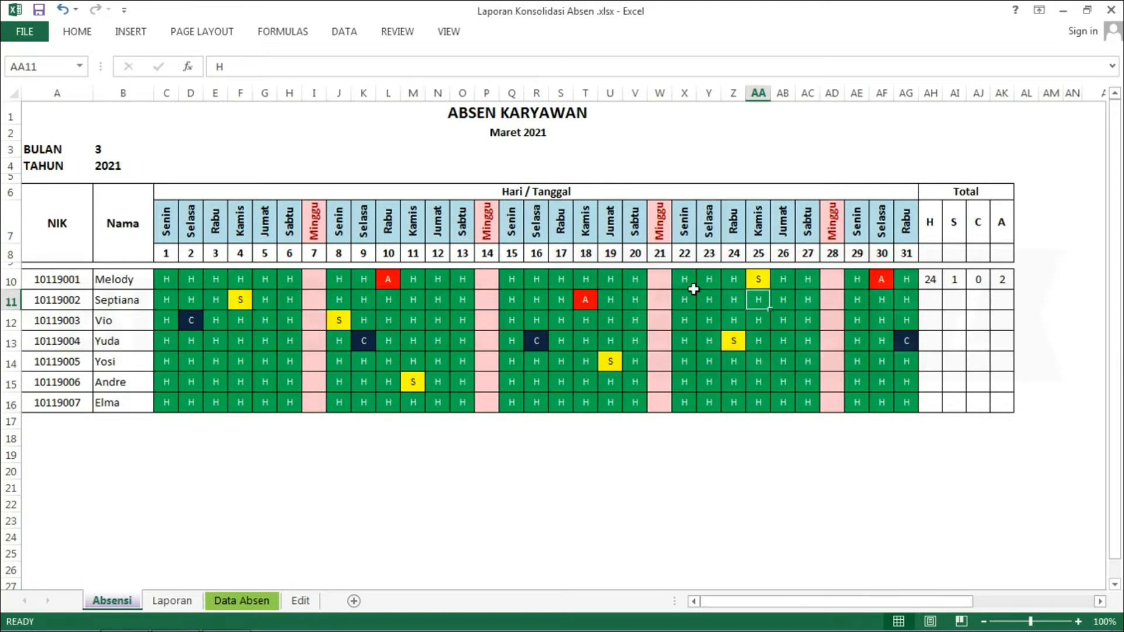
# - Start a COUNTIF formula in AH11 for the second employee's H total
pyautogui.click(931, 299)
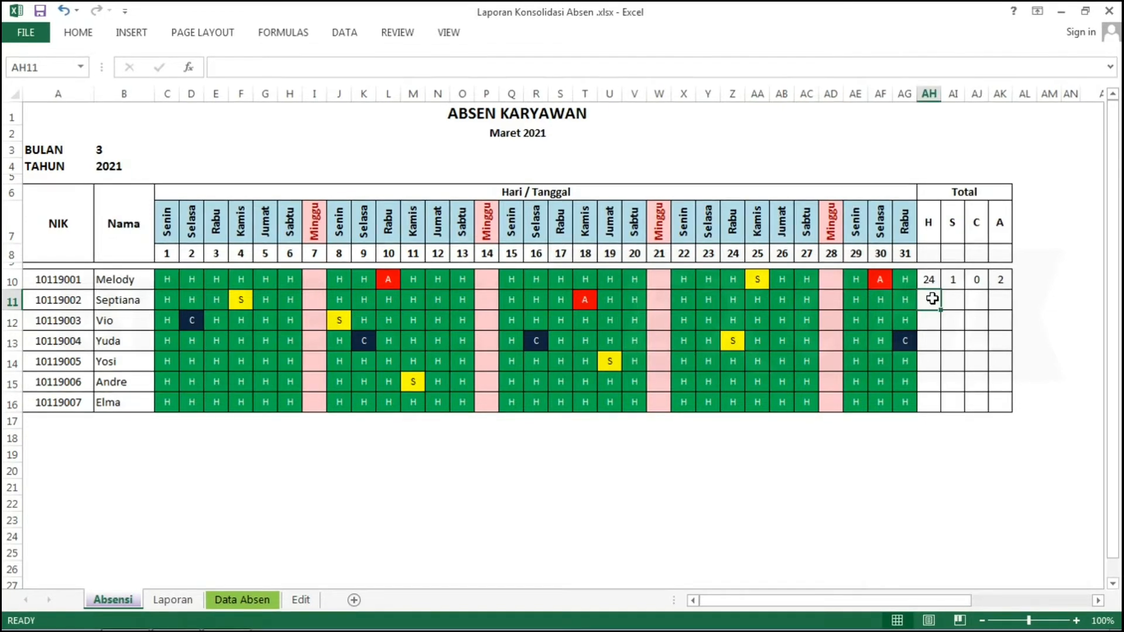
pyautogui.write('=COUNT')
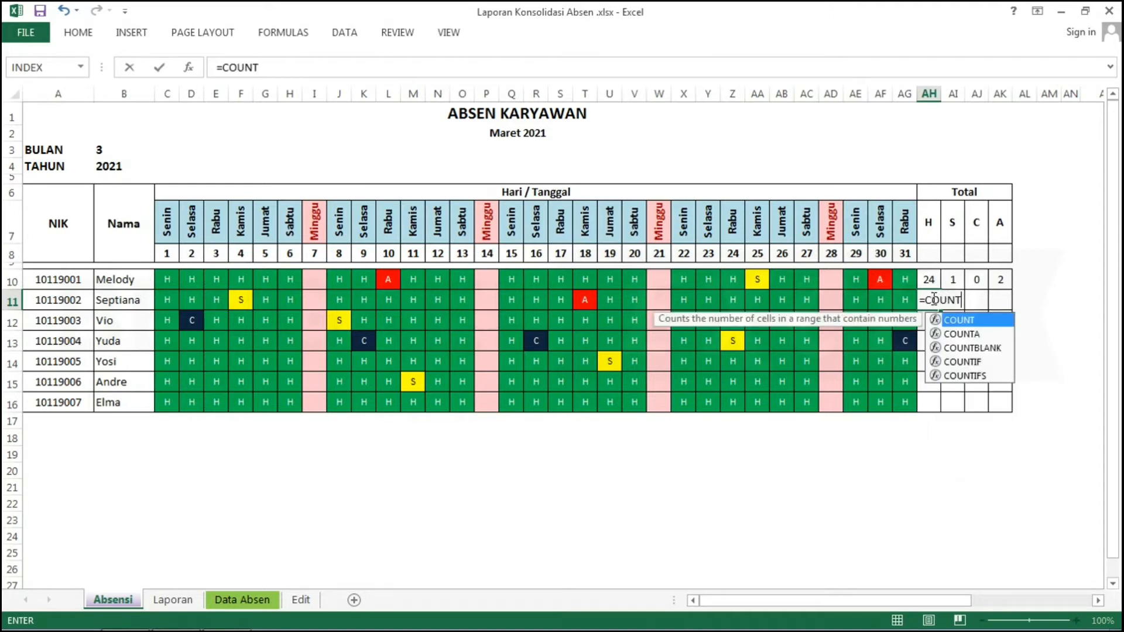
pyautogui.press('Down')
pyautogui.press('Down')
pyautogui.press('Down')
pyautogui.press('Down')
pyautogui.press('Up')
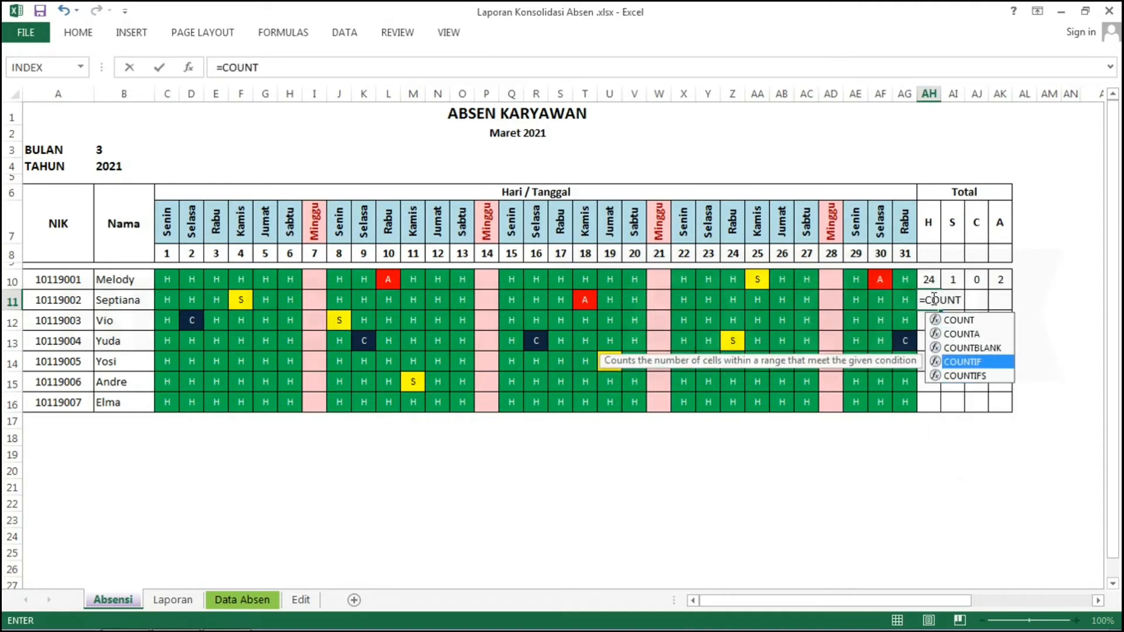
# - Complete the formula in AH11 as =COUNTIF(C11:AG11;$AH$7) to count the employee's H days
pyautogui.press('Tab')
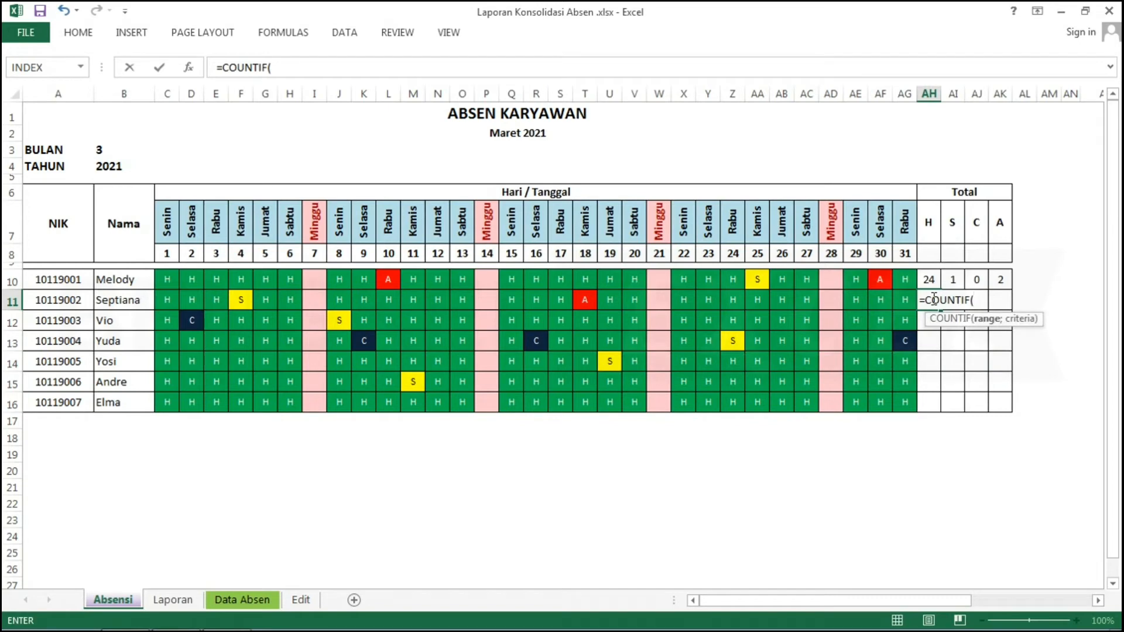
pyautogui.click(162, 298)
pyautogui.hotkey('shift', 'Right')
pyautogui.hotkey('shift', 'Right')
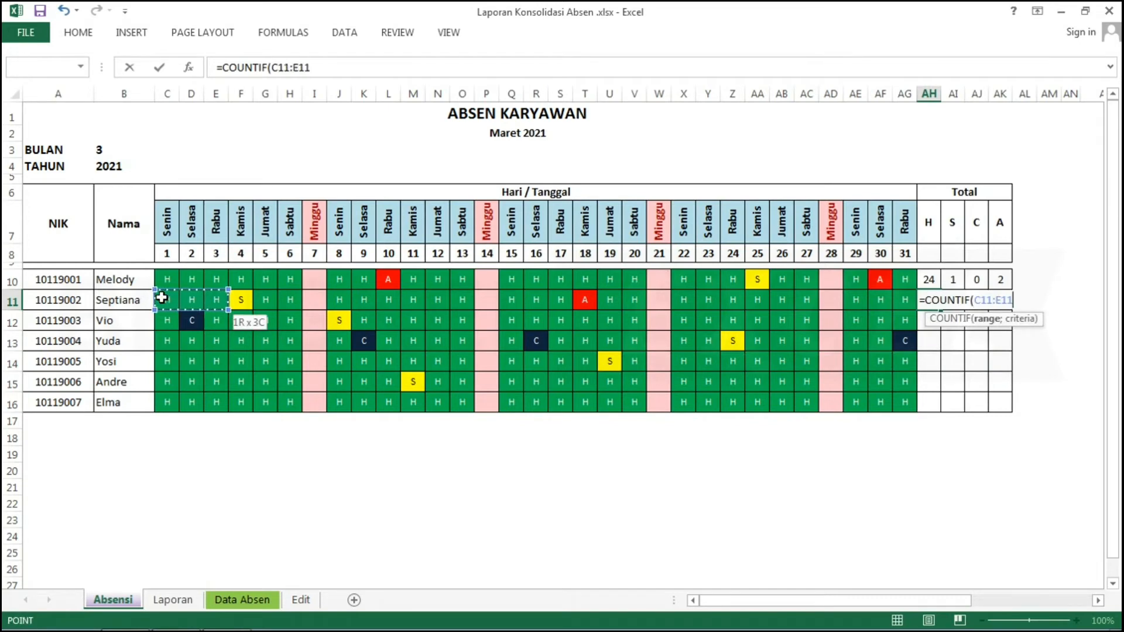
pyautogui.hotkey('shift', 'Right')
pyautogui.hotkey('shift', 'Right')
pyautogui.hotkey('shift', 'Right')
pyautogui.hotkey('shift', 'Right')
pyautogui.hotkey('shift', 'Right')
pyautogui.hotkey('shift', 'Right')
pyautogui.hotkey('shift', 'Right')
pyautogui.hotkey('shift', 'Right')
pyautogui.hotkey('shift', 'Right')
pyautogui.hotkey('shift', 'Right')
pyautogui.hotkey('shift', 'Right')
pyautogui.hotkey('shift', 'Right')
pyautogui.hotkey('shift', 'Right')
pyautogui.hotkey('shift', 'Right')
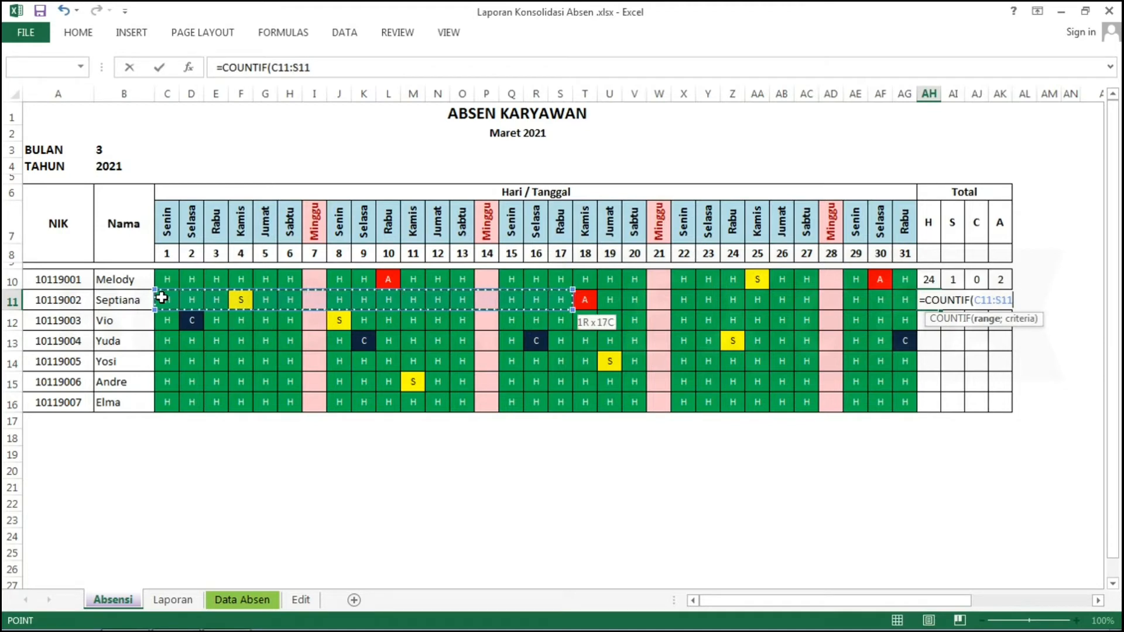
pyautogui.hotkey('shift', 'Right')
pyautogui.hotkey('shift', 'Right')
pyautogui.hotkey('shift', 'Right')
pyautogui.hotkey('shift', 'Right')
pyautogui.hotkey('shift', 'Right')
pyautogui.hotkey('shift', 'Right')
pyautogui.hotkey('shift', 'Right')
pyautogui.hotkey('shift', 'Right')
pyautogui.hotkey('shift', 'Right')
pyautogui.hotkey('shift', 'Right')
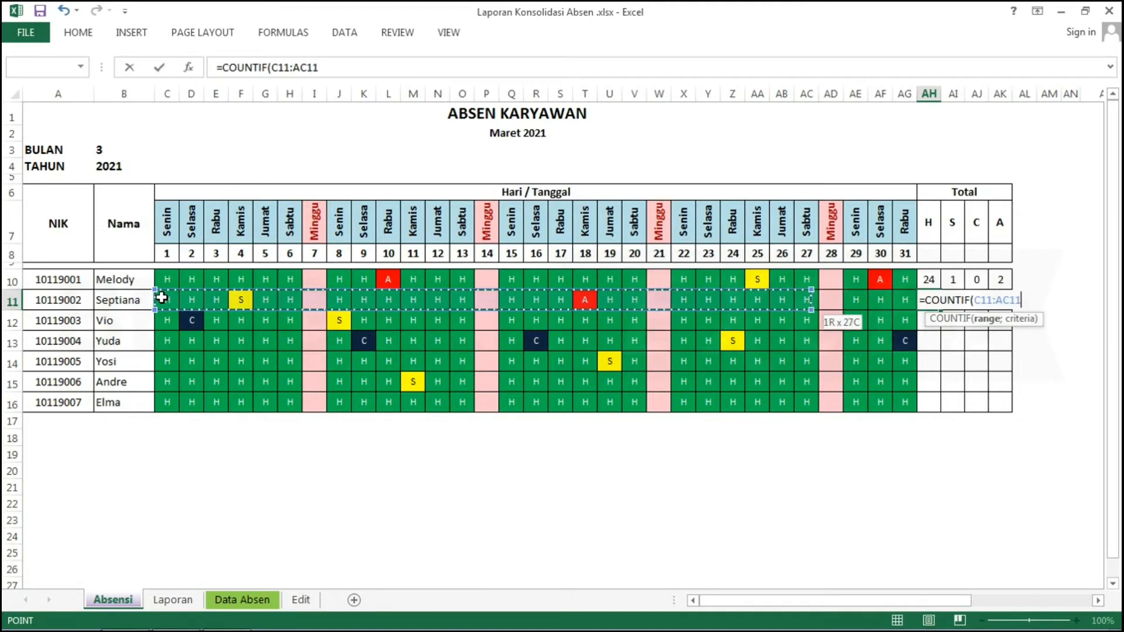
pyautogui.hotkey('shift', 'Right')
pyautogui.hotkey('shift', 'Right')
pyautogui.hotkey('shift', 'Right')
pyautogui.hotkey('shift', 'Right')
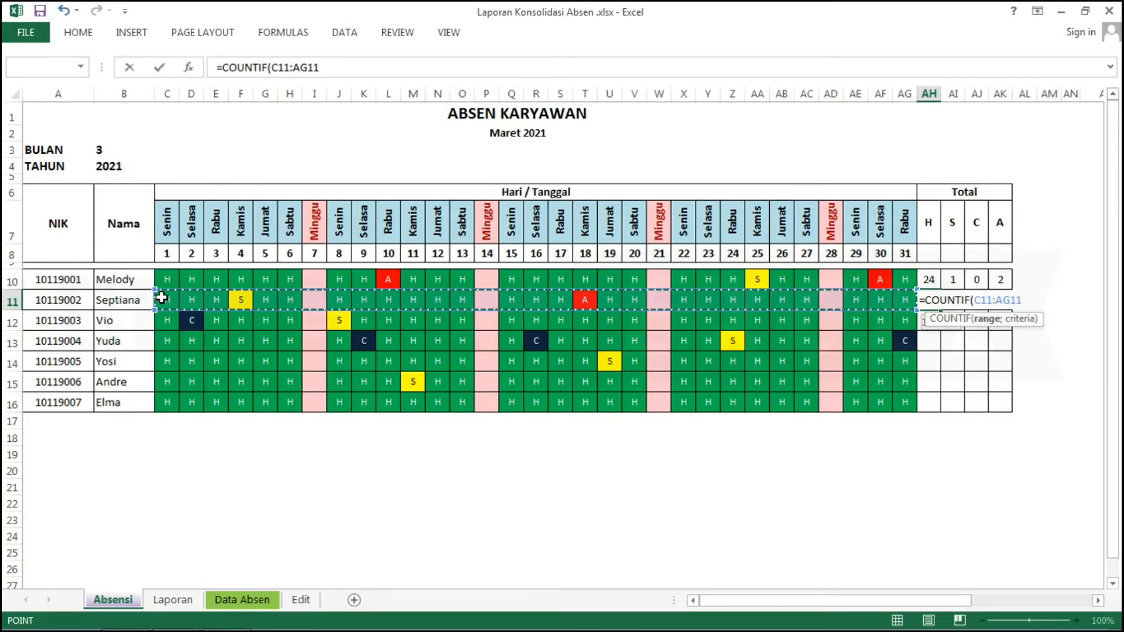
pyautogui.write(';')
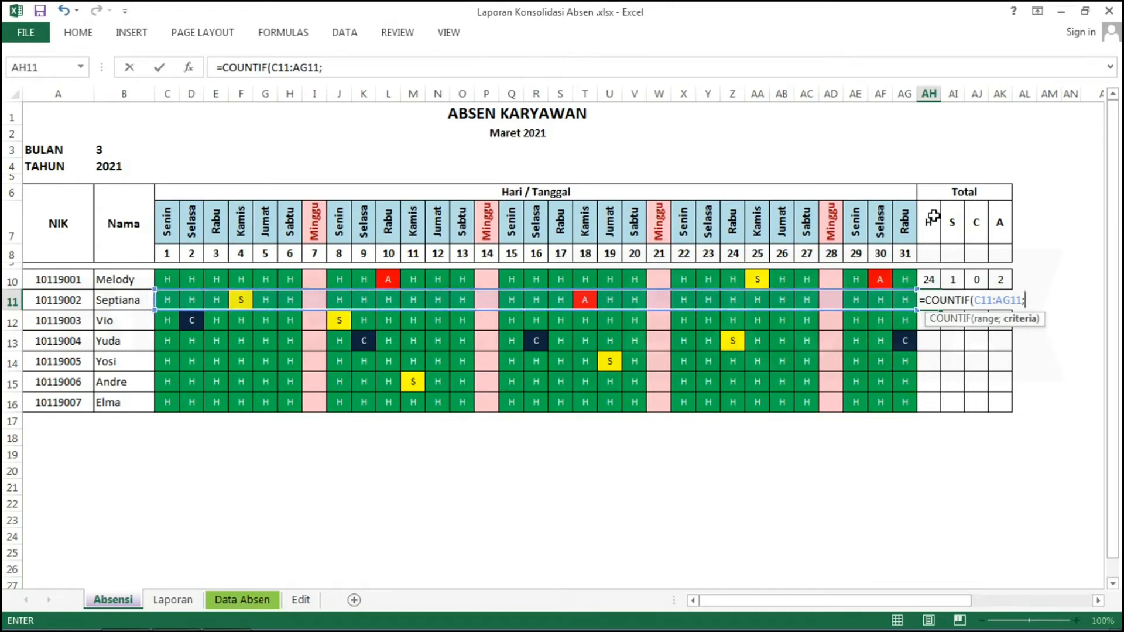
pyautogui.click(933, 217)
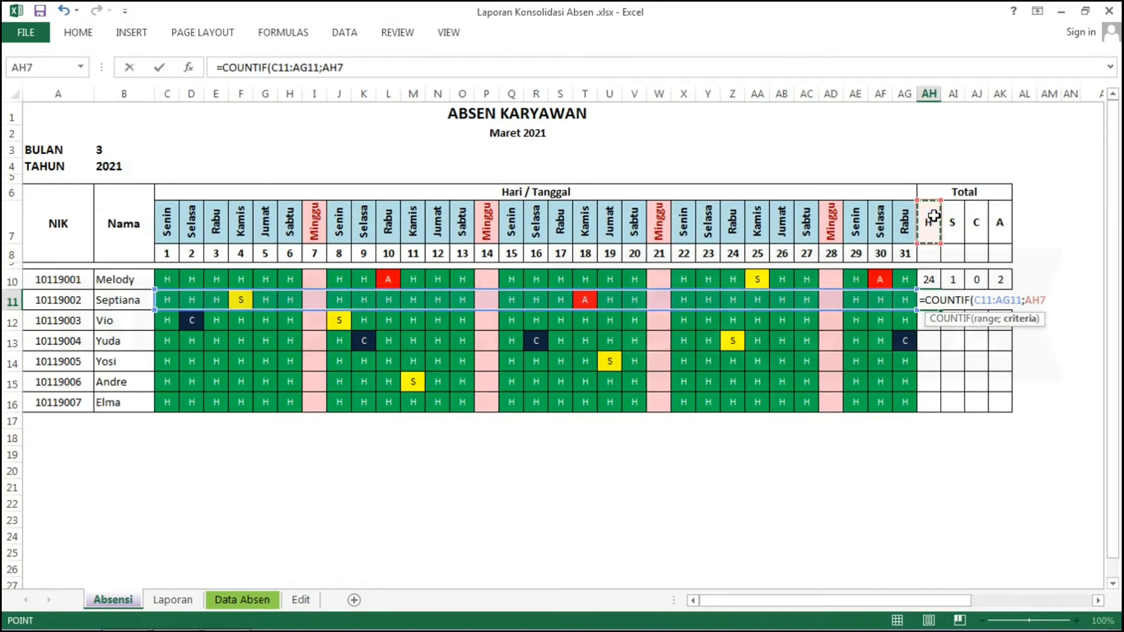
pyautogui.press('F4')
pyautogui.write(')')
pyautogui.press('Return')
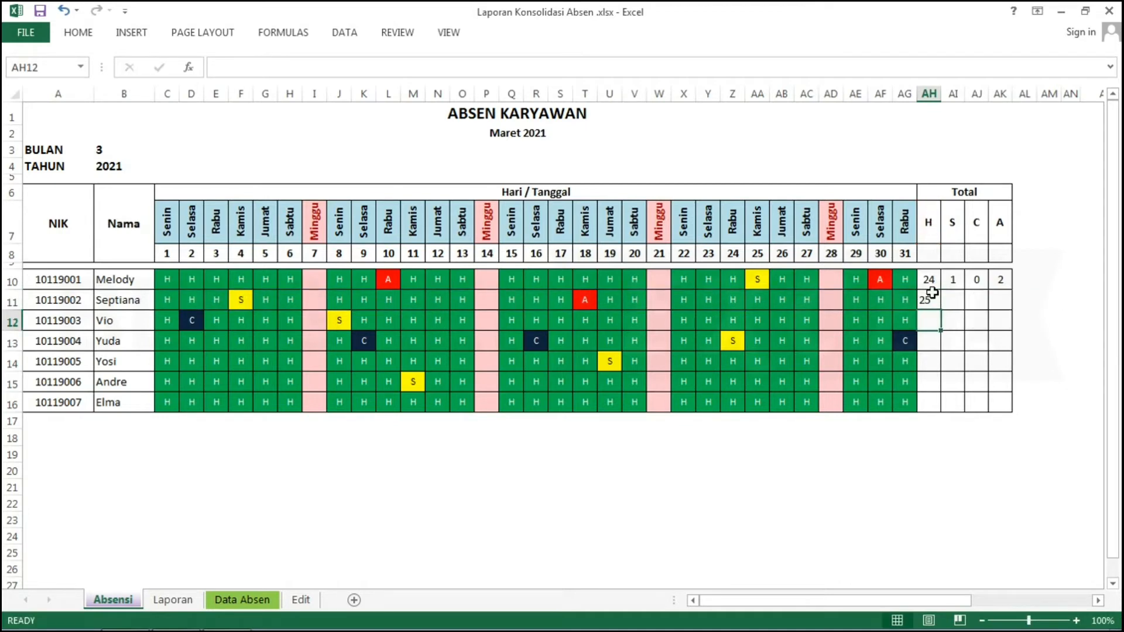
# - Fill the AH11 formula down through AH16 and copy it across row 11 to AK11
pyautogui.click(931, 299)
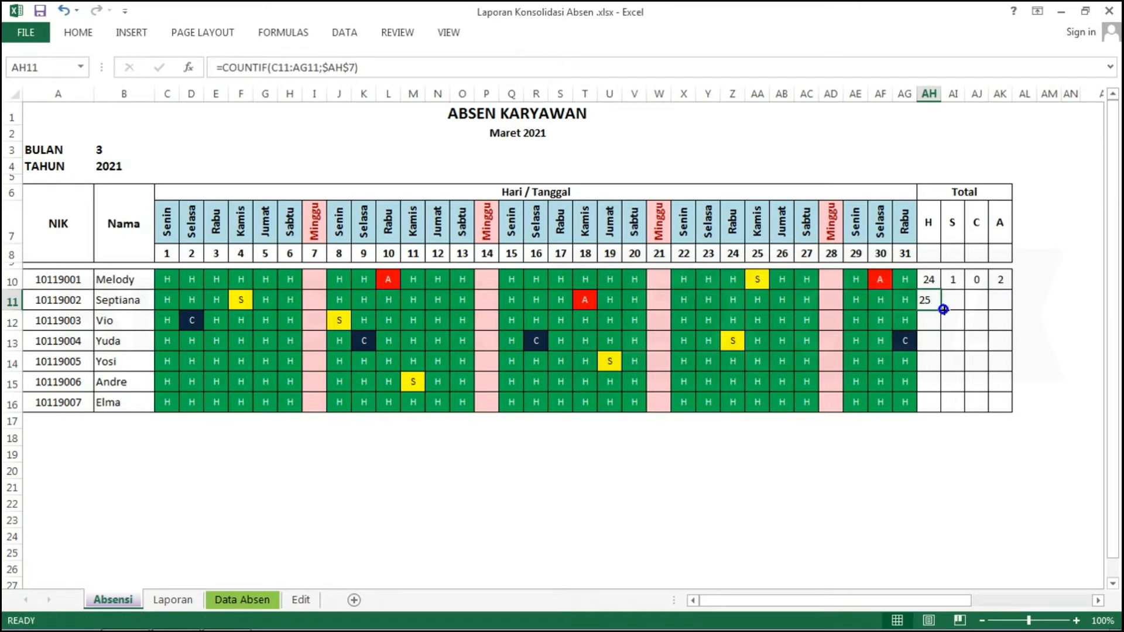
pyautogui.doubleClick(941, 308)
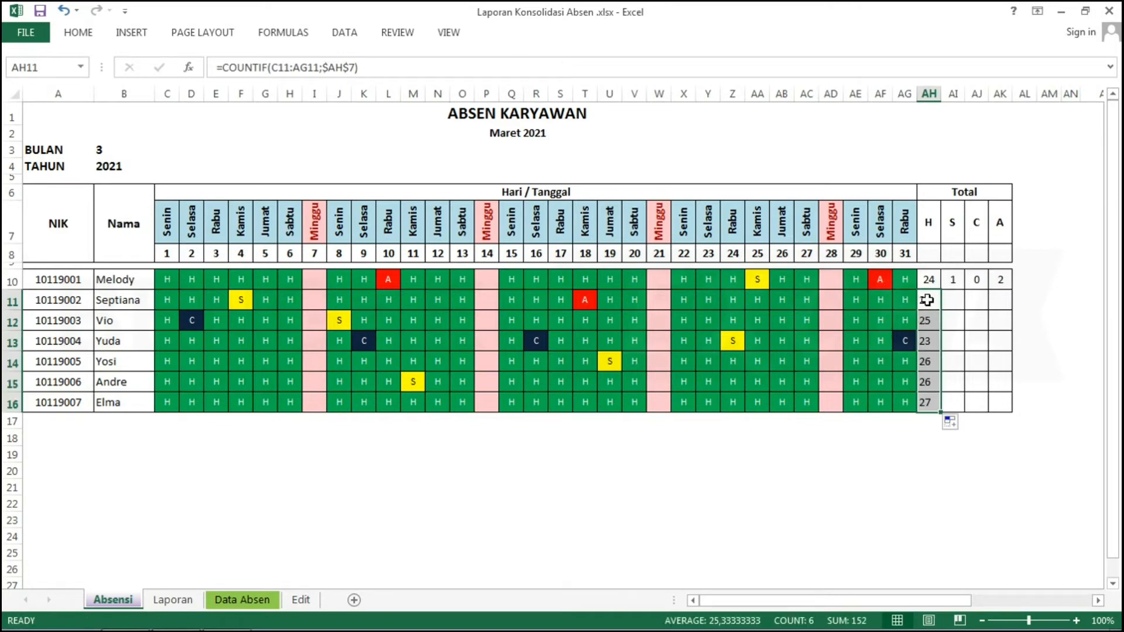
pyautogui.click(927, 300)
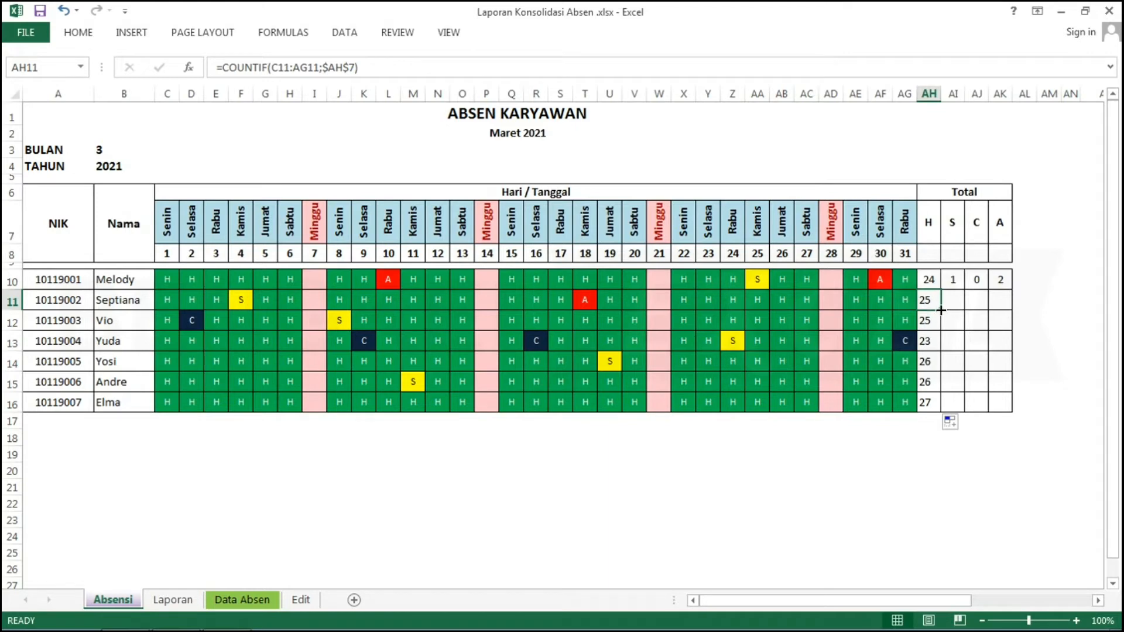
pyautogui.moveTo(940, 311); pyautogui.dragTo(1009, 307)
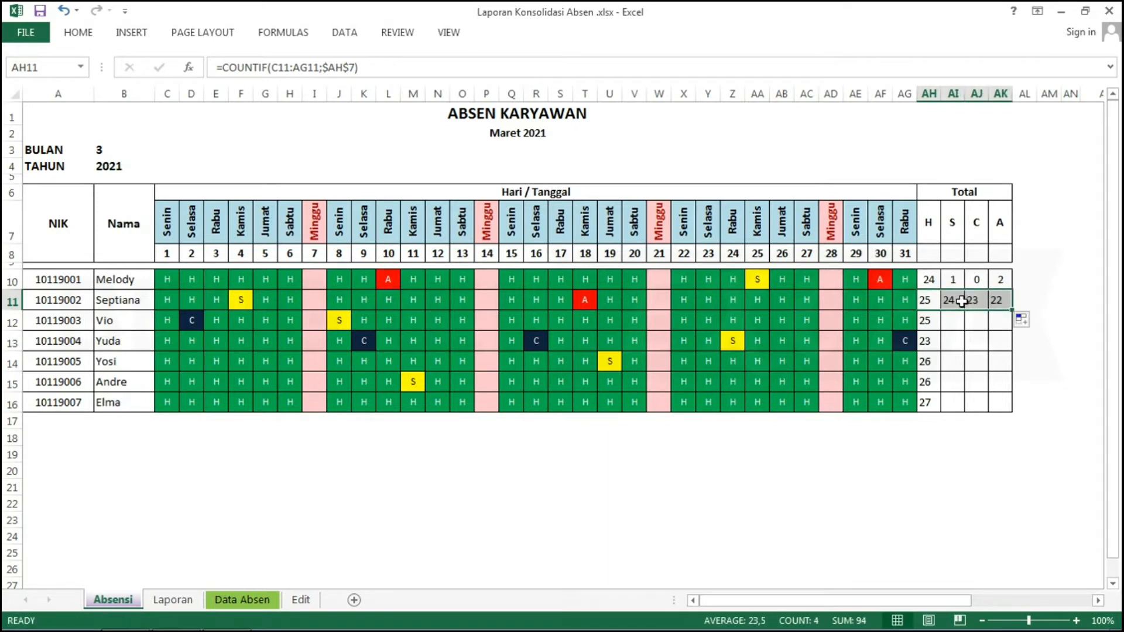
# - Change the COUNTIF range in AI11 to C11:AG11
pyautogui.click(957, 302)
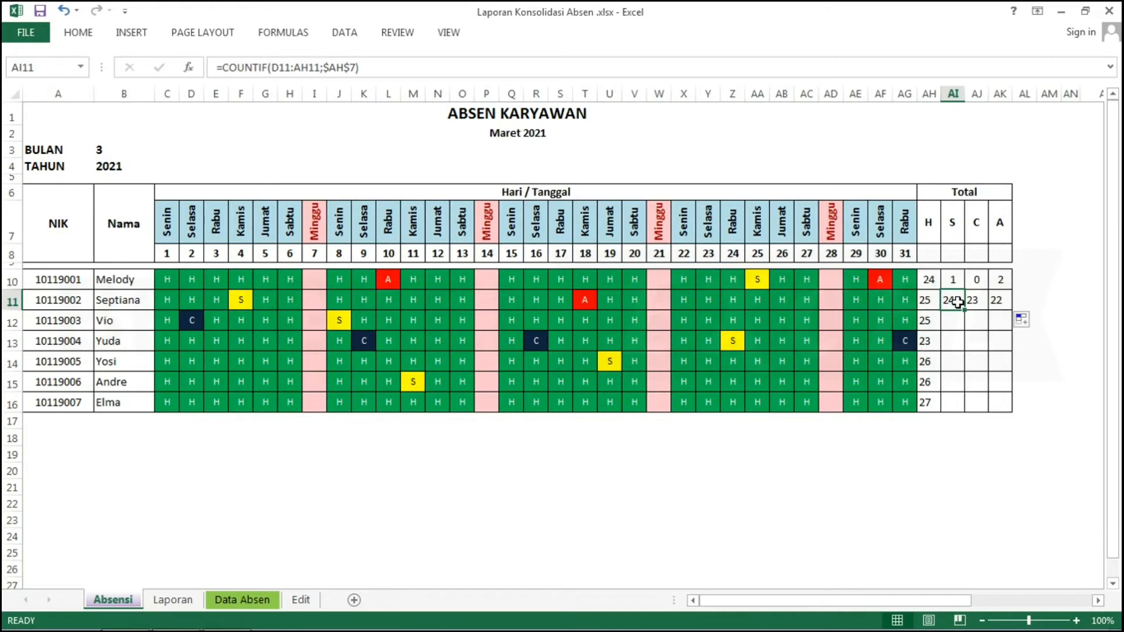
pyautogui.click(187, 67)
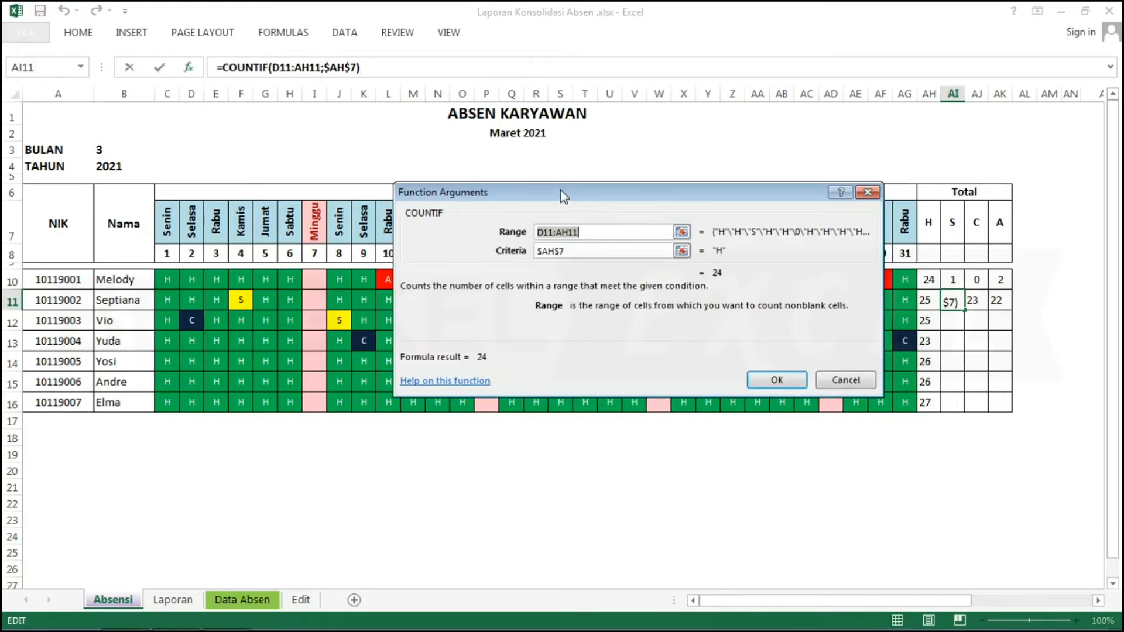
pyautogui.moveTo(560, 189); pyautogui.dragTo(505, 374)
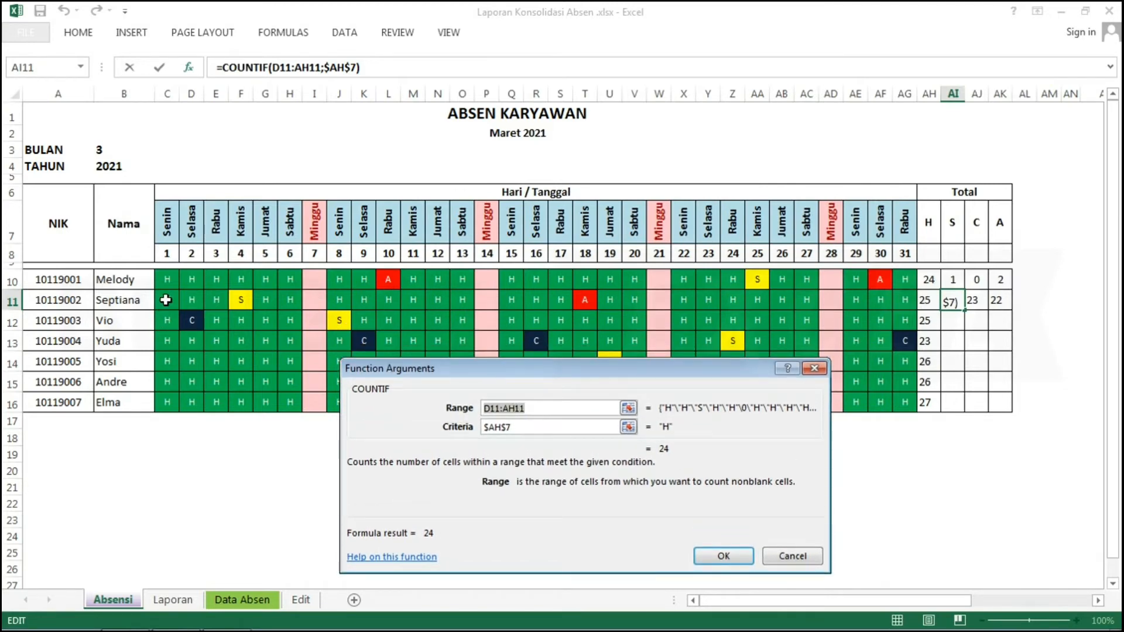
pyautogui.moveTo(165, 300); pyautogui.dragTo(708, 300)
pyautogui.hotkey('shift', 'Right')
pyautogui.hotkey('shift', 'Right')
pyautogui.hotkey('shift', 'Right')
pyautogui.hotkey('shift', 'Right')
pyautogui.hotkey('shift', 'Right')
pyautogui.hotkey('shift', 'Right')
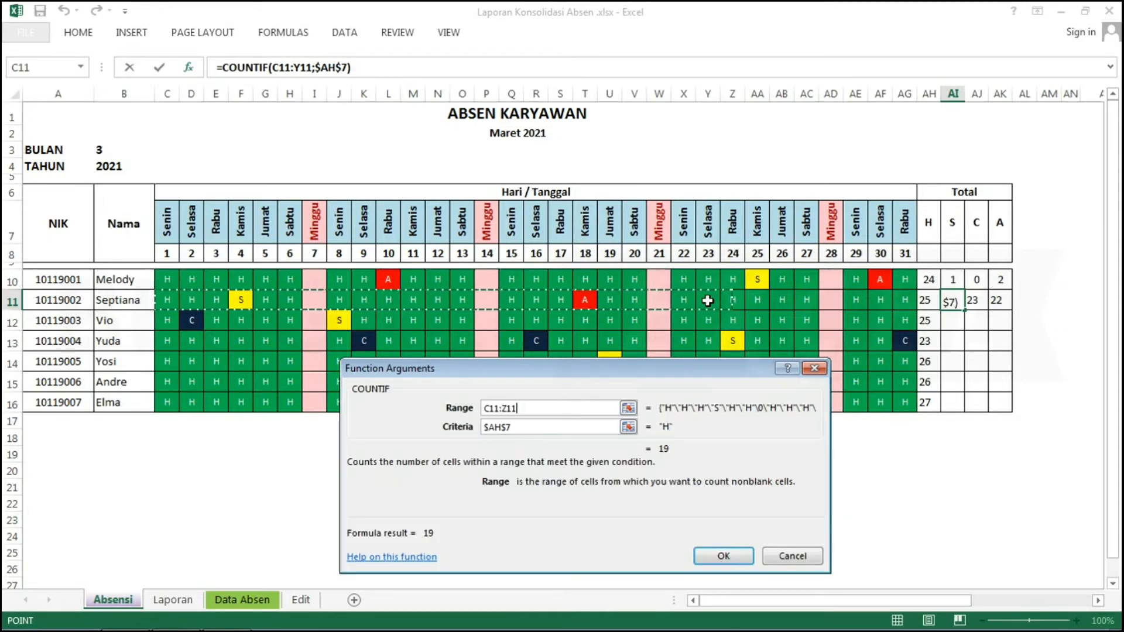
pyautogui.hotkey('shift', 'Right')
pyautogui.hotkey('shift', 'Right')
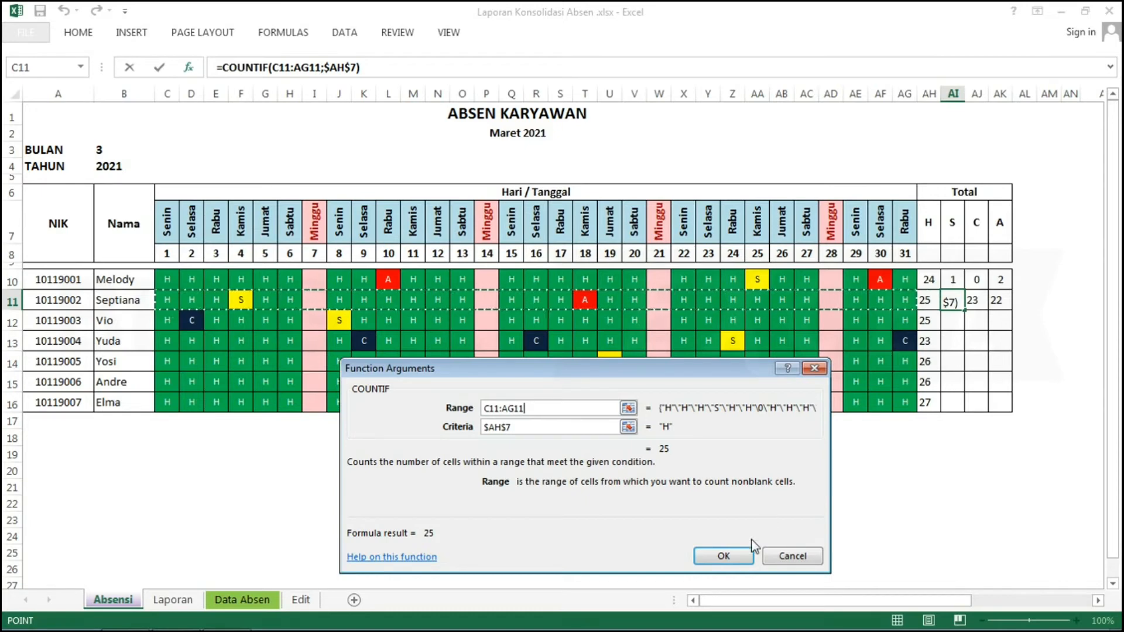
pyautogui.click(724, 556)
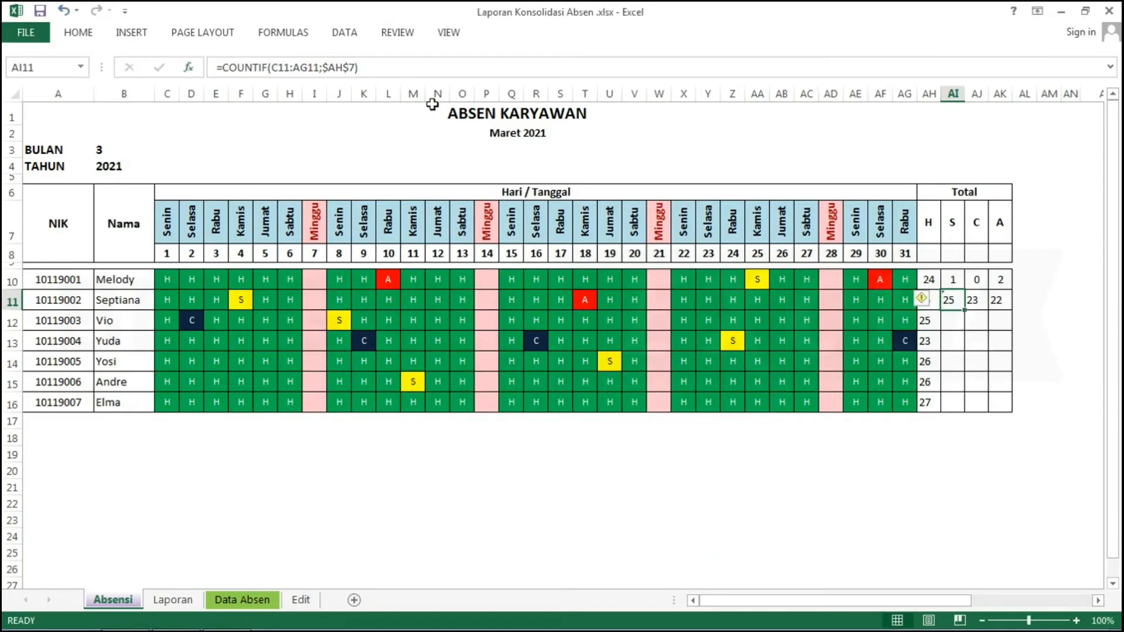
# - Set the COUNTIF criteria in AI11 to the S heading in AI7 and fill the formula down to AI16
pyautogui.click(189, 67)
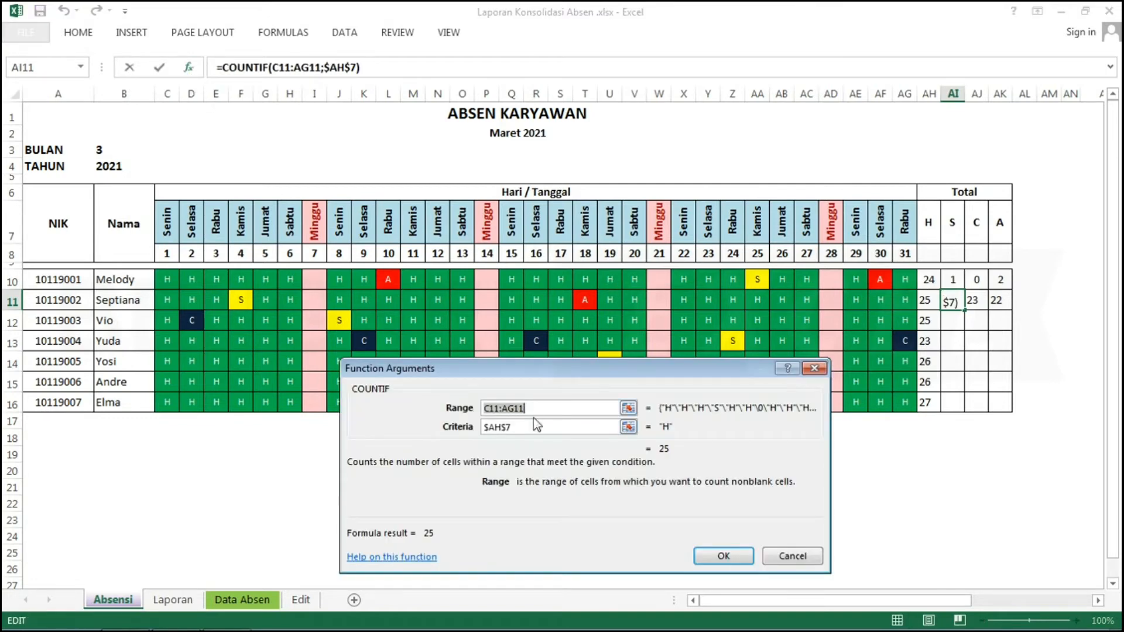
pyautogui.click(532, 425)
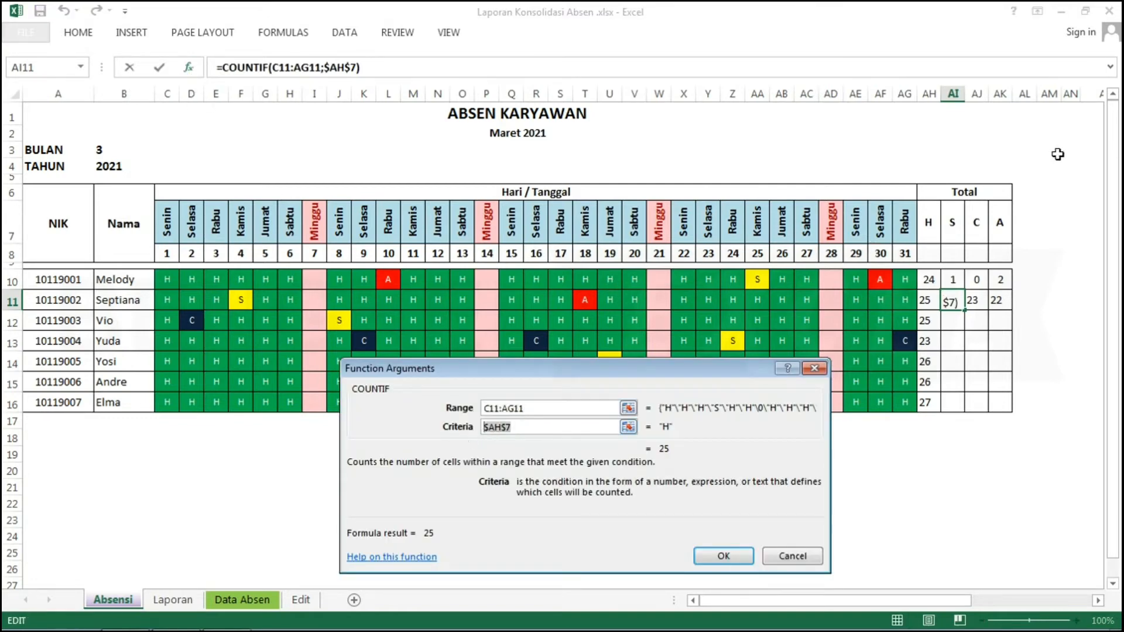
pyautogui.click(953, 220)
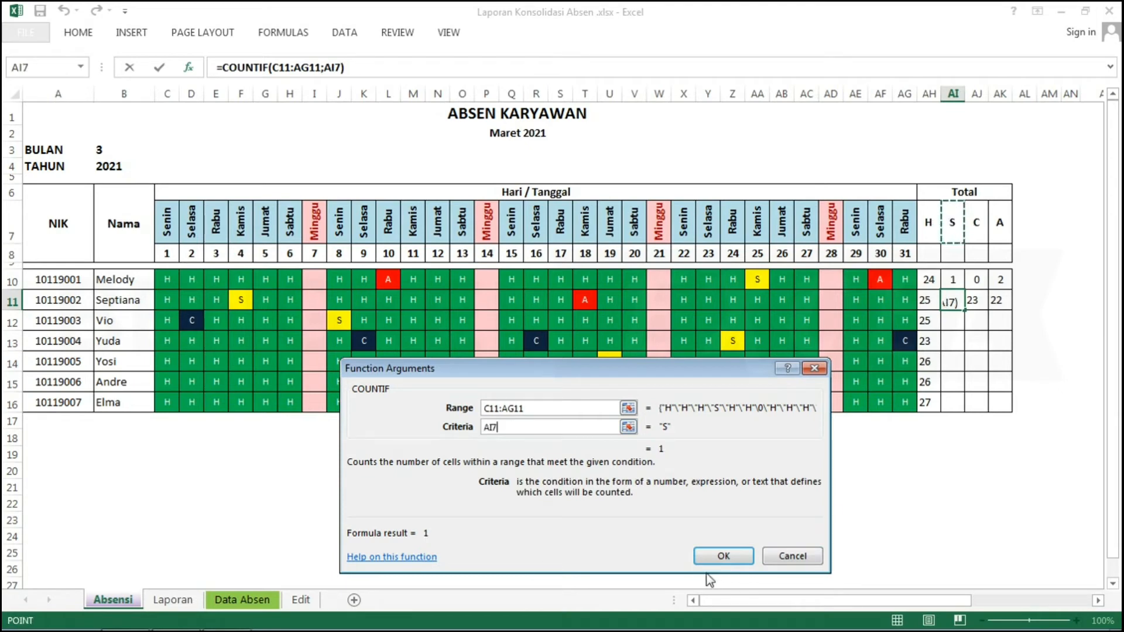
pyautogui.click(726, 556)
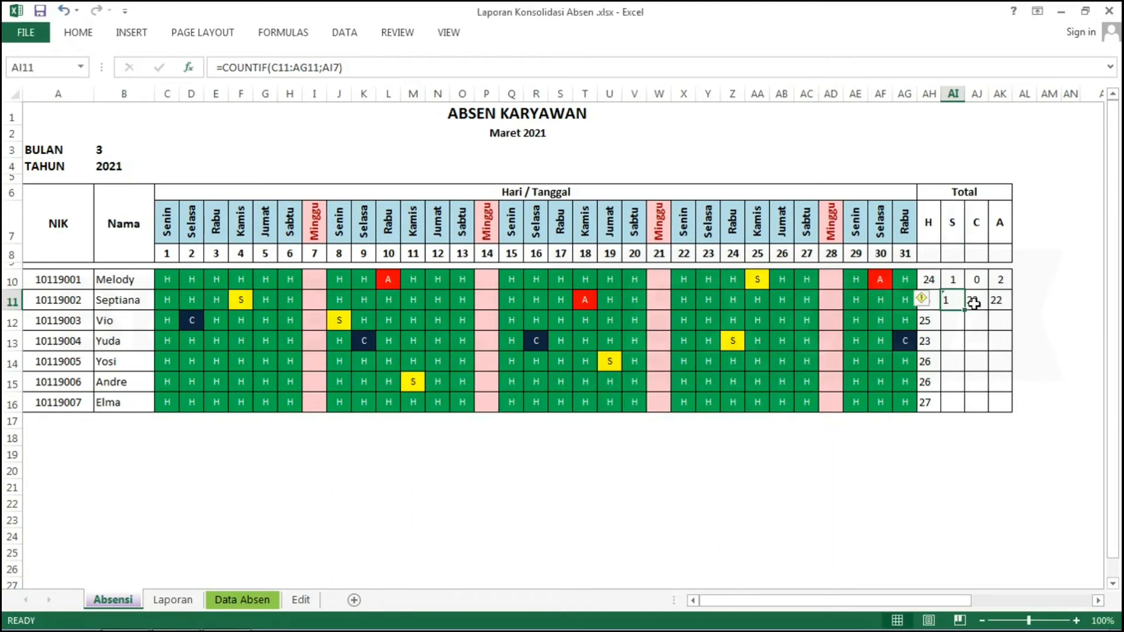
pyautogui.doubleClick(965, 311)
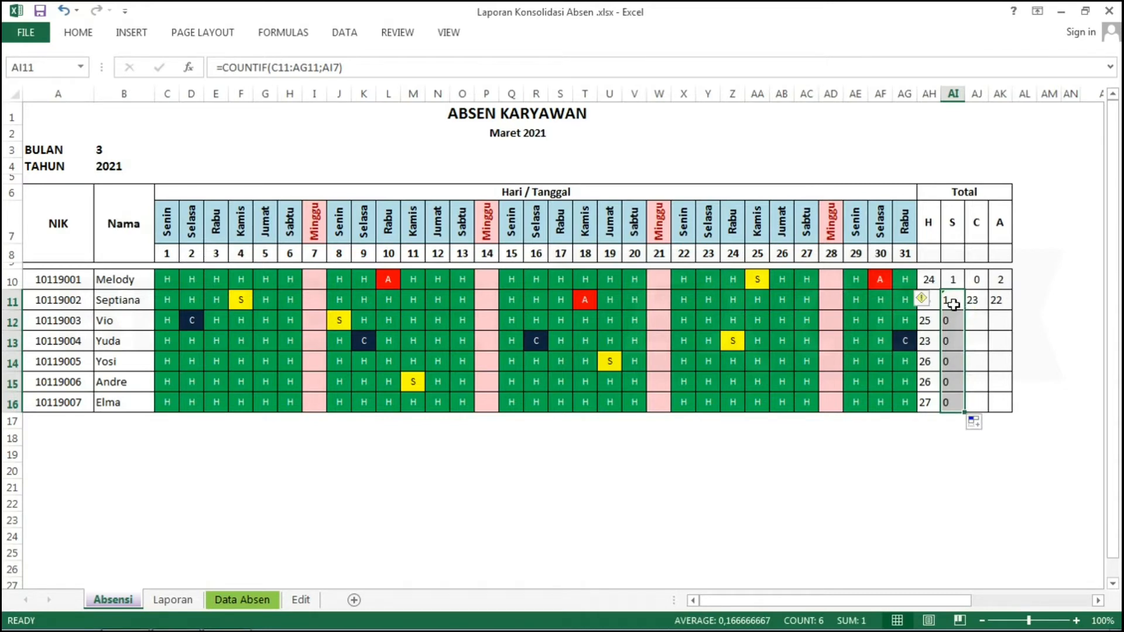
pyautogui.click(953, 304)
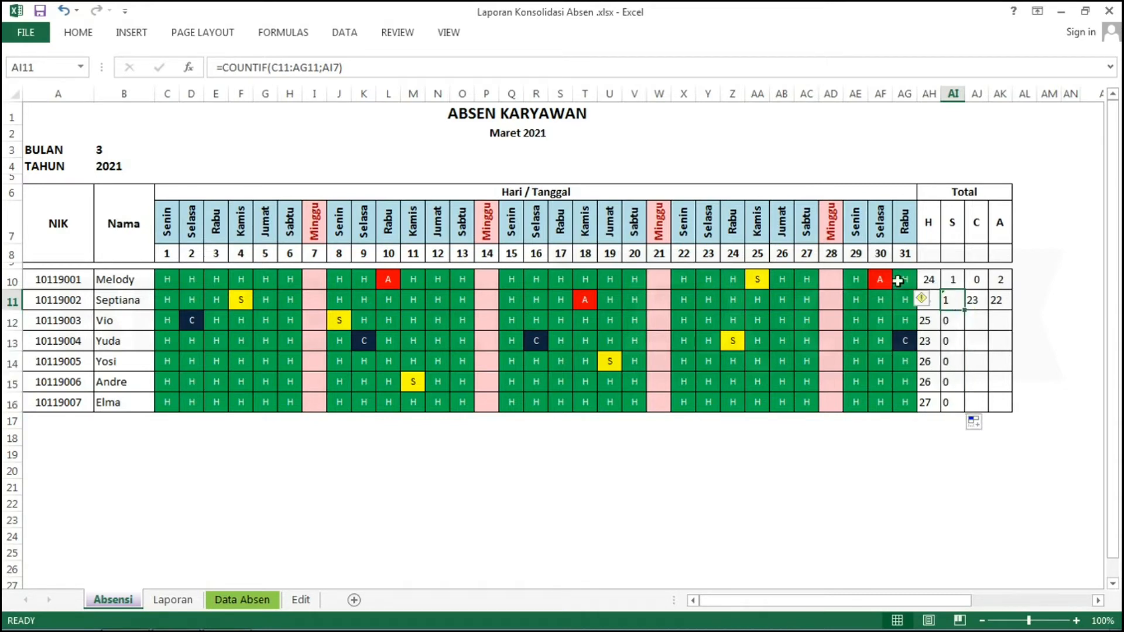
# - Make the criteria in AI11 the absolute reference $AI$7 and refill the formula down to AI16
pyautogui.click(189, 67)
pyautogui.click(517, 429)
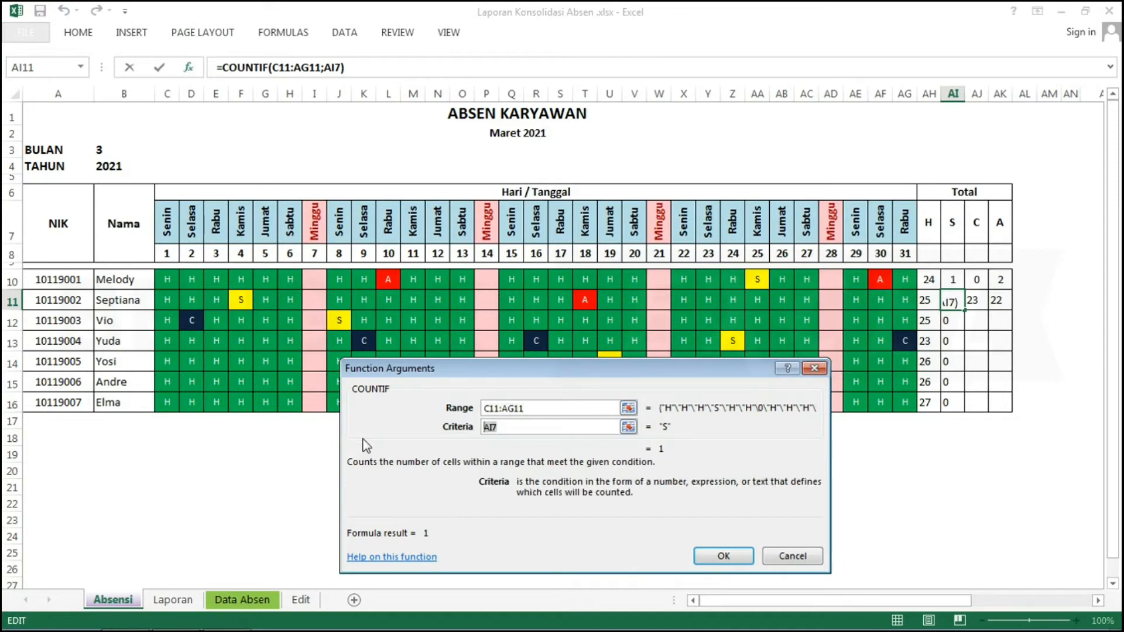
pyautogui.press('F4')
pyautogui.press('Return')
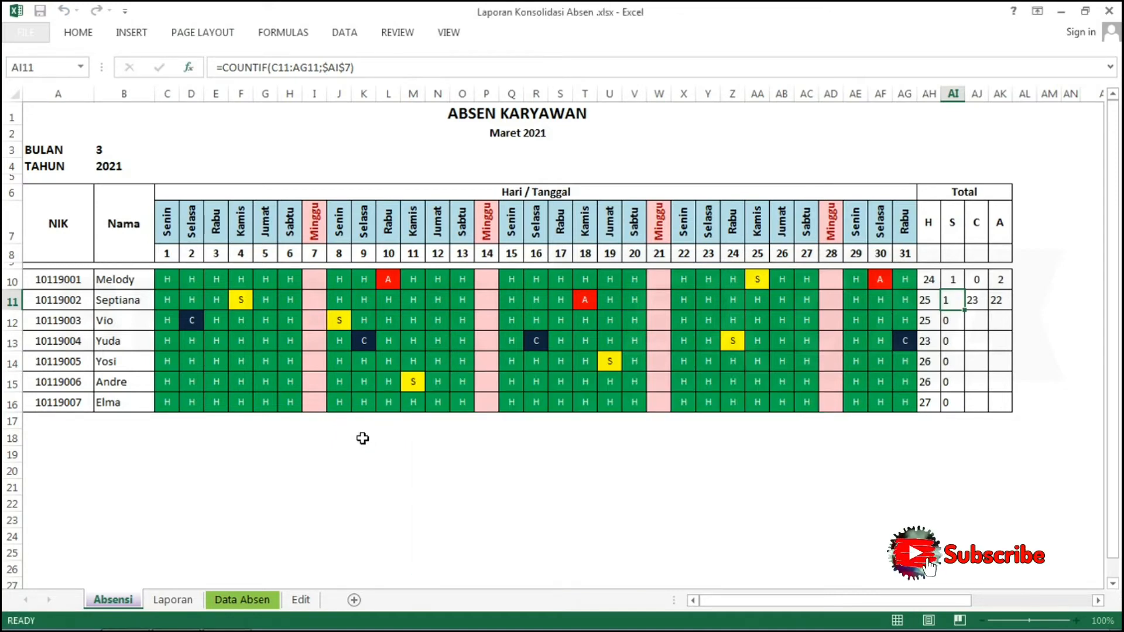
pyautogui.doubleClick(964, 310)
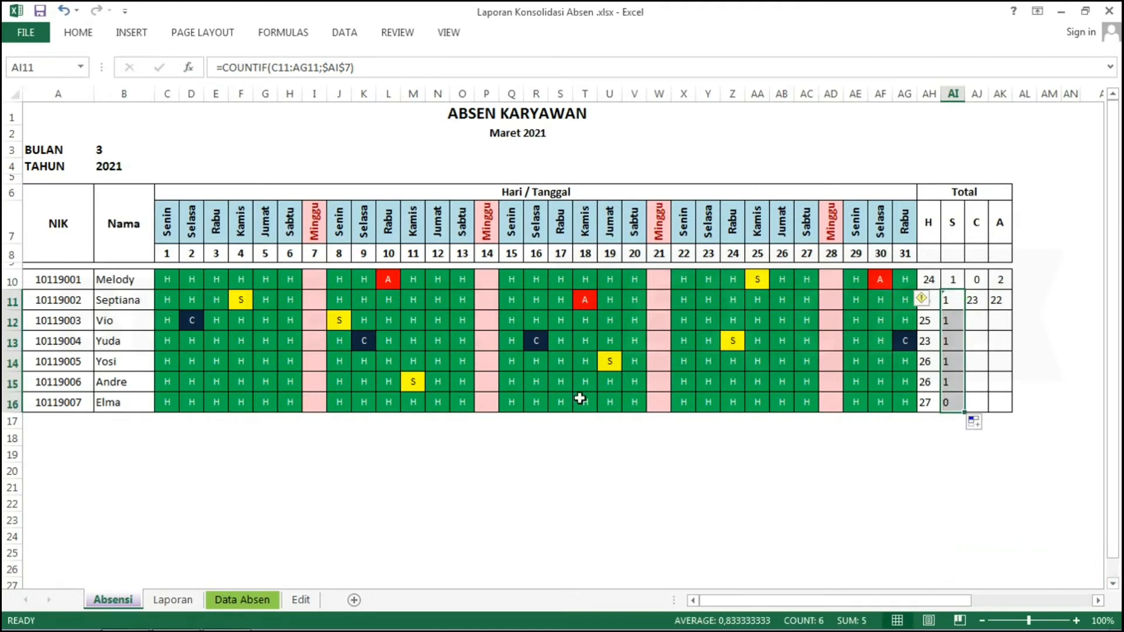
# - Mark the employee in row 16 as S on day 15 in cell Q16
pyautogui.click(511, 402)
pyautogui.write('S')
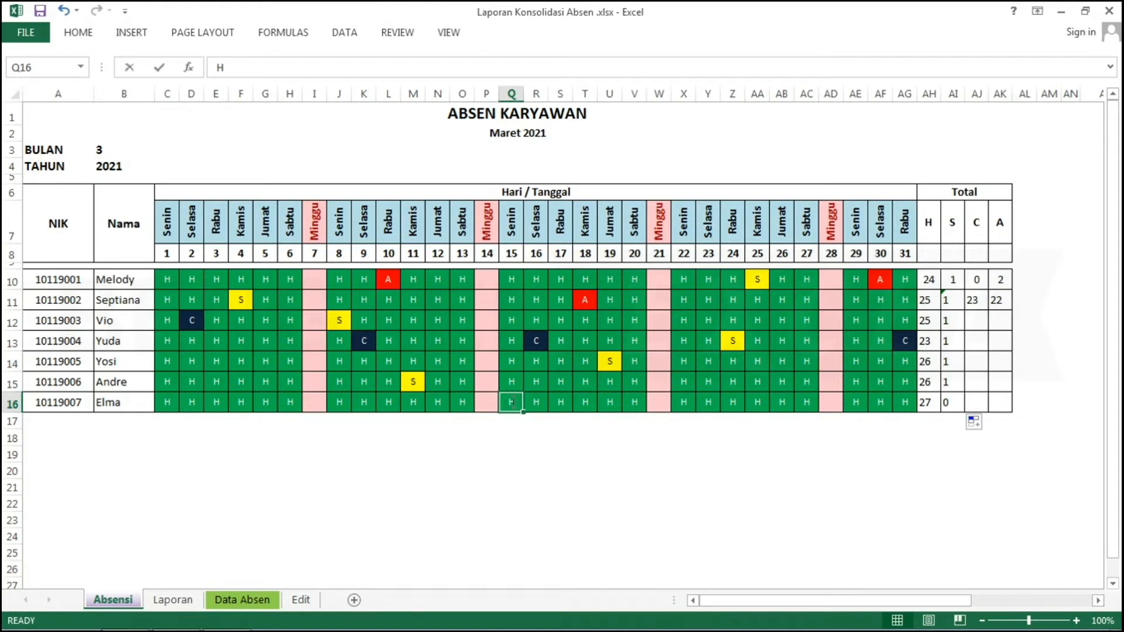
pyautogui.press('Right')
pyautogui.press('Right')
pyautogui.press('Right')
pyautogui.press('Right')
pyautogui.press('Right')
pyautogui.press('Right')
pyautogui.press('Right')
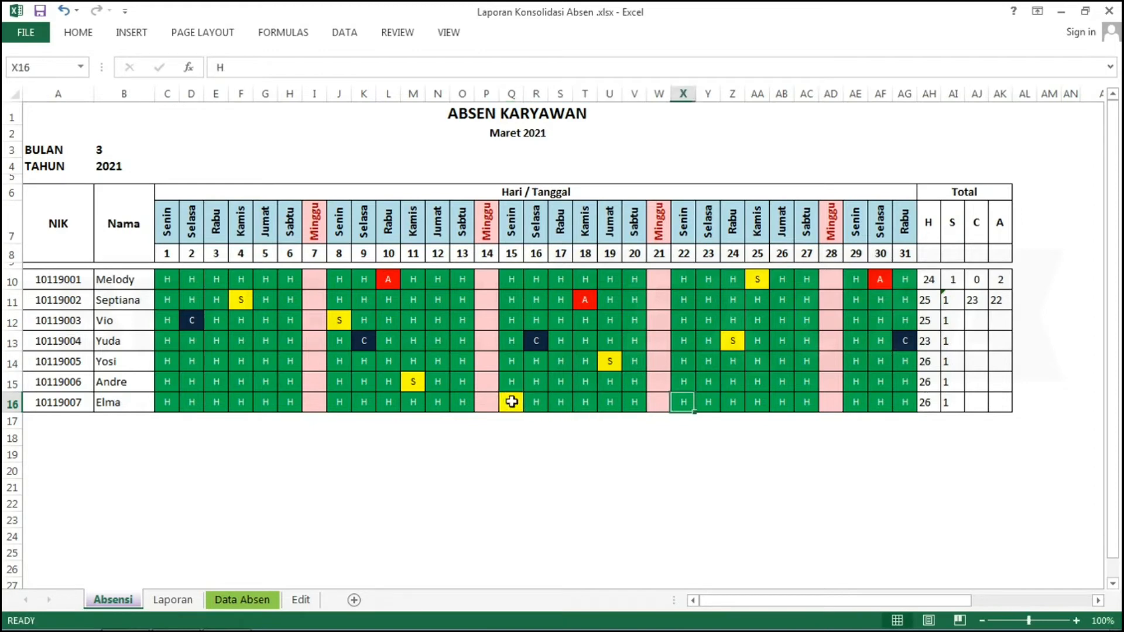
# - Change the COUNTIF range in AJ11 to C11:AG11
pyautogui.click(966, 299)
pyautogui.click(188, 67)
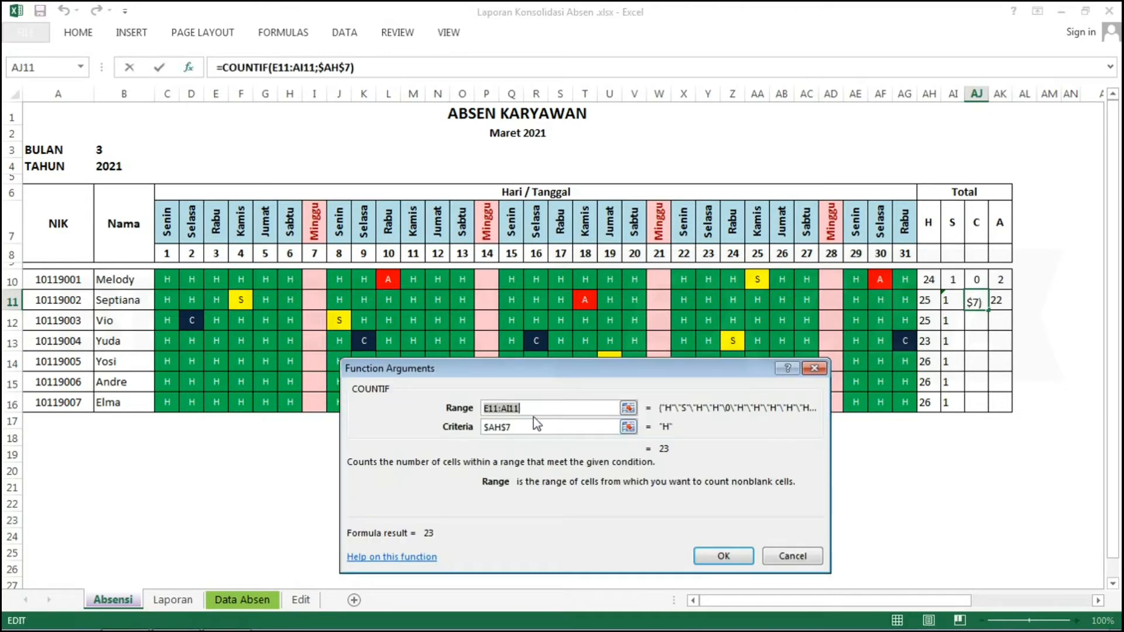
pyautogui.moveTo(542, 361); pyautogui.dragTo(538, 386)
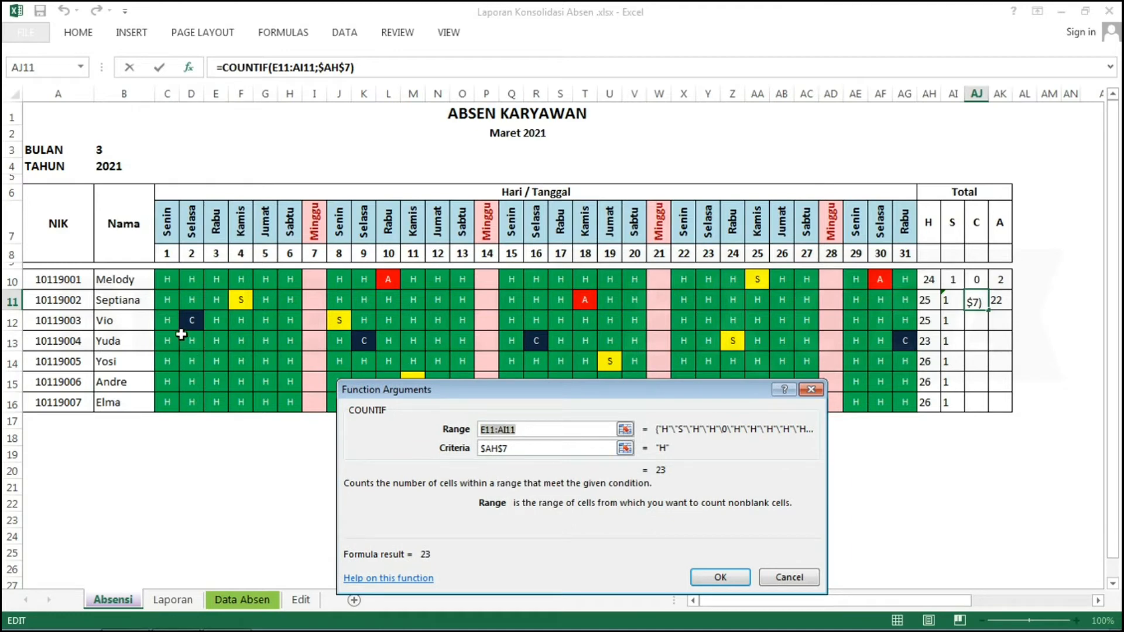
pyautogui.click(166, 302)
pyautogui.hotkey('shift', 'Right')
pyautogui.hotkey('shift', 'Right')
pyautogui.hotkey('shift', 'Right')
pyautogui.hotkey('shift', 'Right')
pyautogui.hotkey('shift', 'Right')
pyautogui.hotkey('shift', 'Right')
pyautogui.hotkey('shift', 'Right')
pyautogui.hotkey('shift', 'Right')
pyautogui.hotkey('shift', 'Right')
pyautogui.hotkey('shift', 'Right')
pyautogui.hotkey('shift', 'Right')
pyautogui.hotkey('shift', 'Right')
pyautogui.hotkey('shift', 'Right')
pyautogui.hotkey('shift', 'Right')
pyautogui.hotkey('shift', 'Right')
pyautogui.hotkey('shift', 'Right')
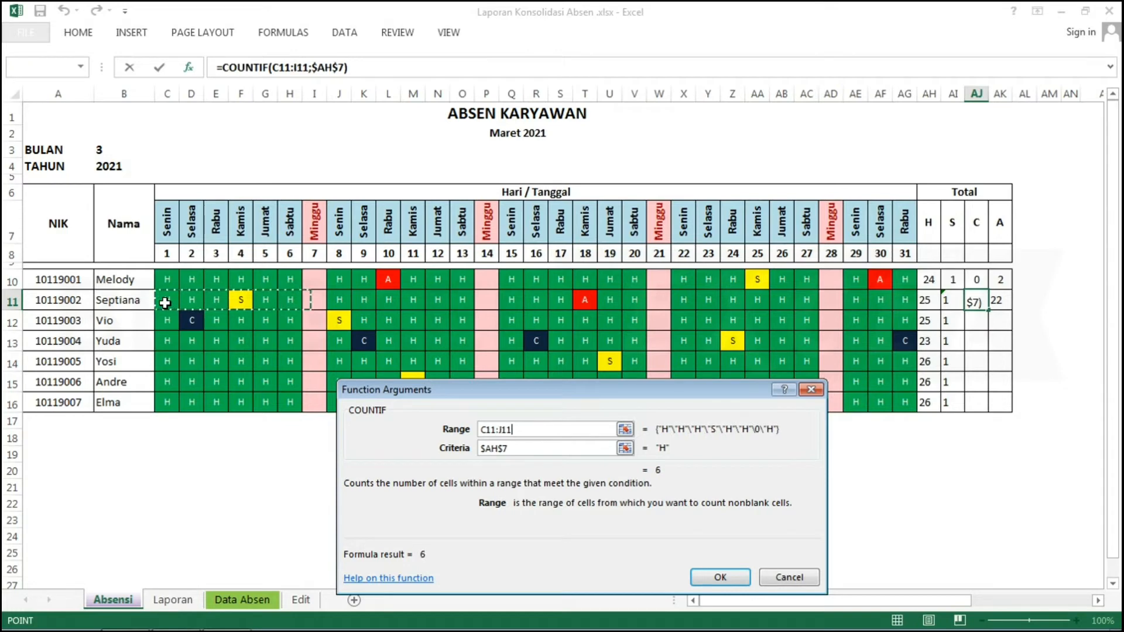
pyautogui.hotkey('shift', 'Right')
pyautogui.hotkey('shift', 'Right')
pyautogui.hotkey('shift', 'Right')
pyautogui.hotkey('shift', 'Right')
pyautogui.hotkey('shift', 'Right')
pyautogui.hotkey('shift', 'Right')
pyautogui.hotkey('shift', 'Right')
pyautogui.hotkey('shift', 'Right')
pyautogui.hotkey('shift', 'Right')
pyautogui.hotkey('shift', 'Right')
pyautogui.hotkey('shift', 'Right')
pyautogui.hotkey('shift', 'Right')
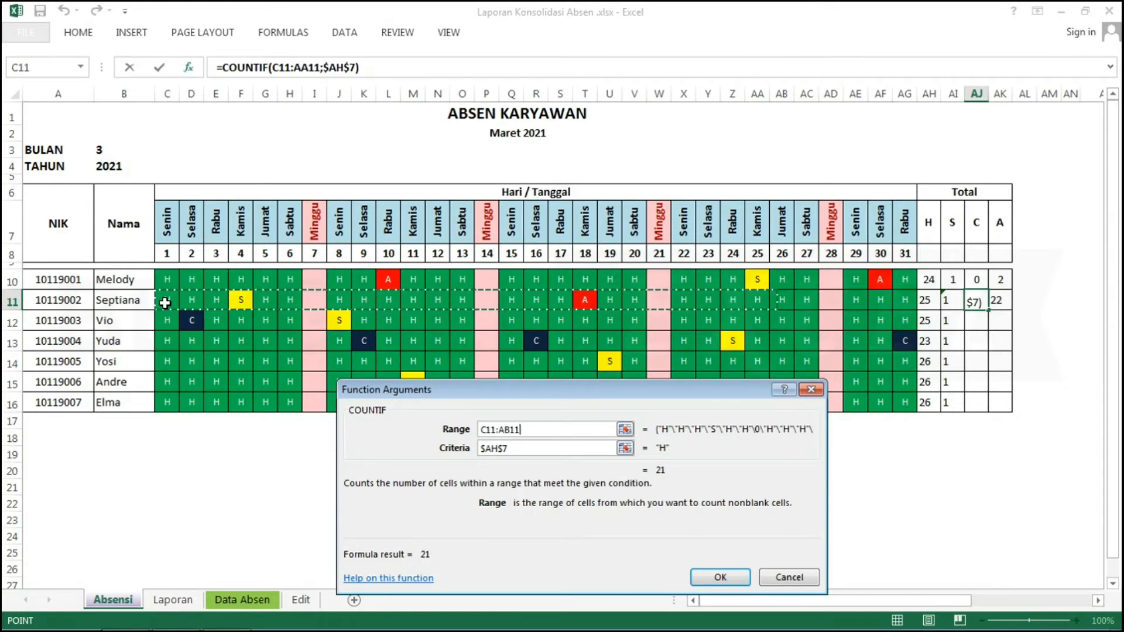
pyautogui.hotkey('shift', 'Right')
pyautogui.hotkey('shift', 'Right')
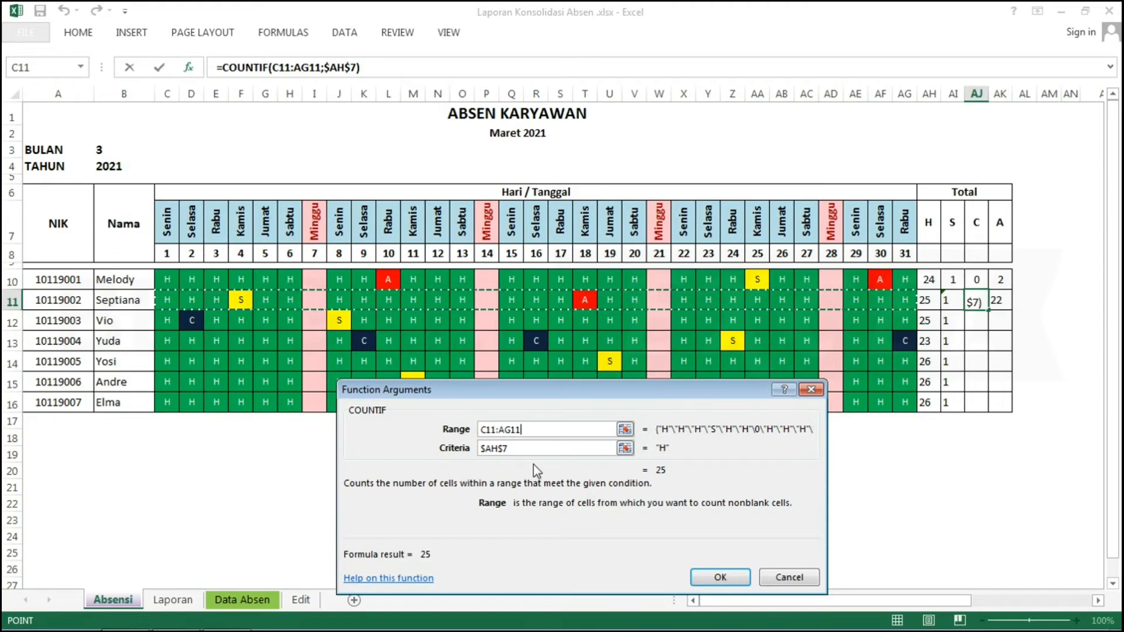
# - Set the COUNTIF criteria in AJ11 to the absolute reference $AJ$7 and fill the formula down to AJ16
pyautogui.click(518, 452)
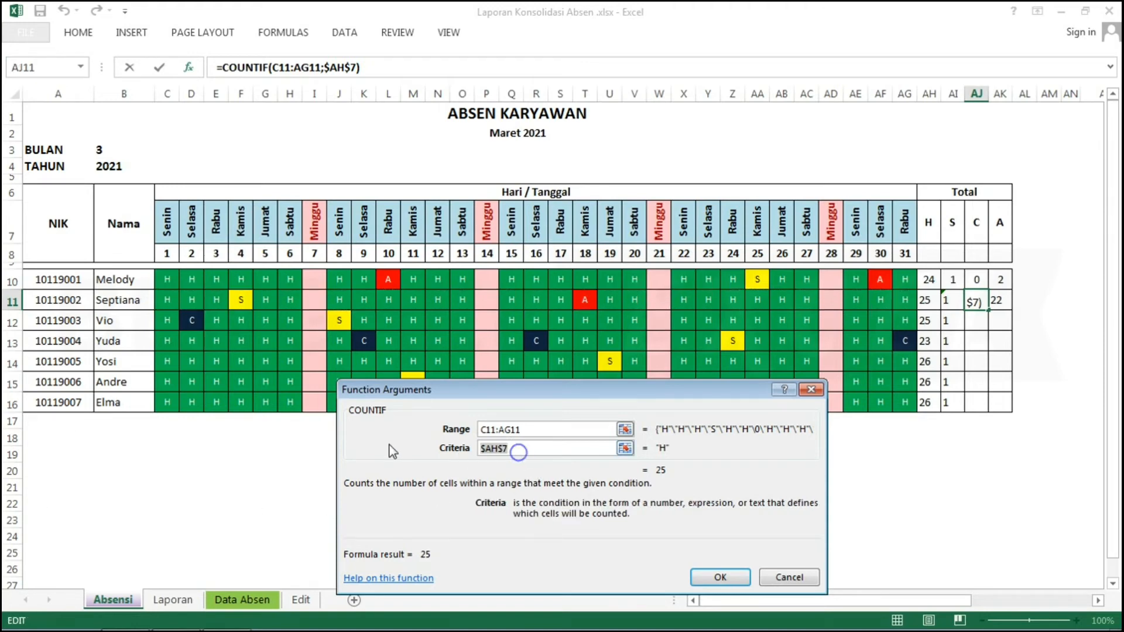
pyautogui.click(977, 220)
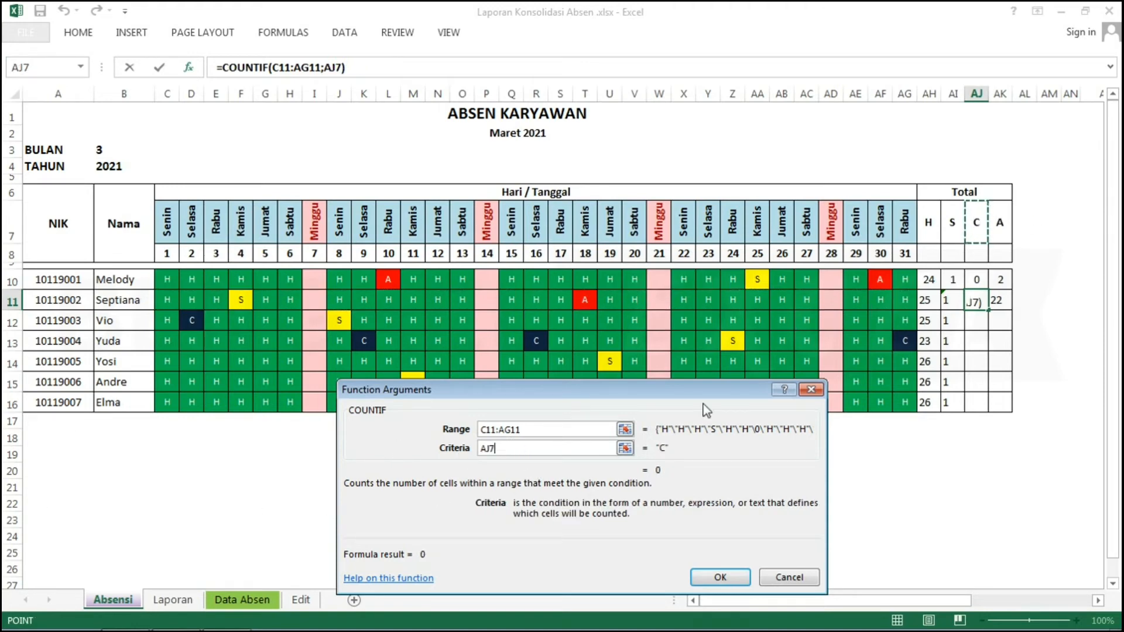
pyautogui.press('F4')
pyautogui.press('Return')
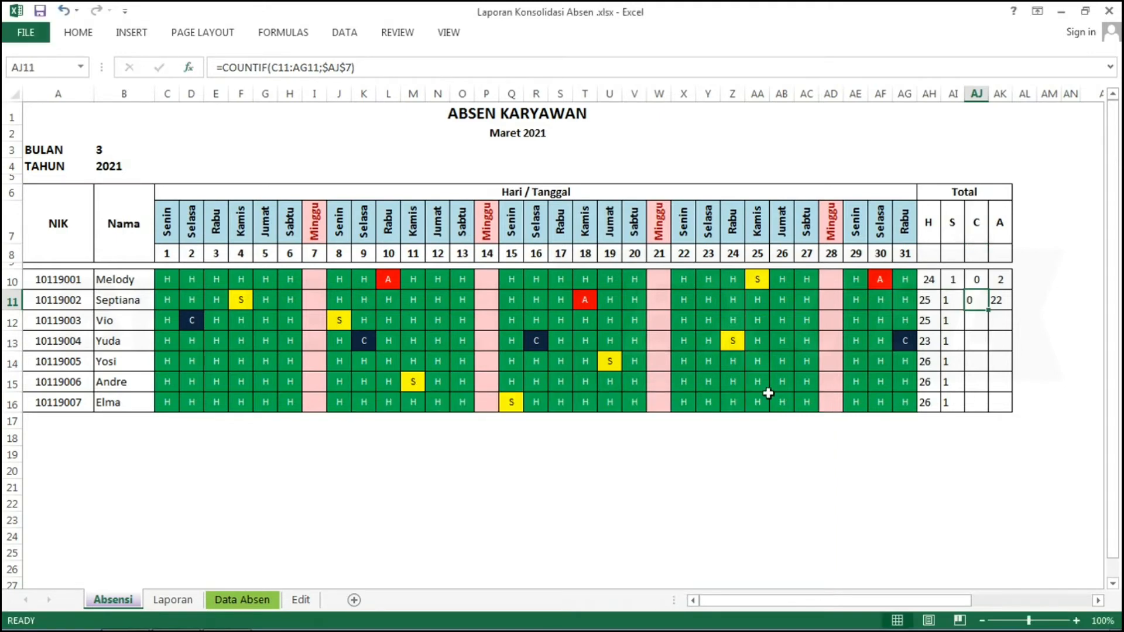
pyautogui.doubleClick(988, 311)
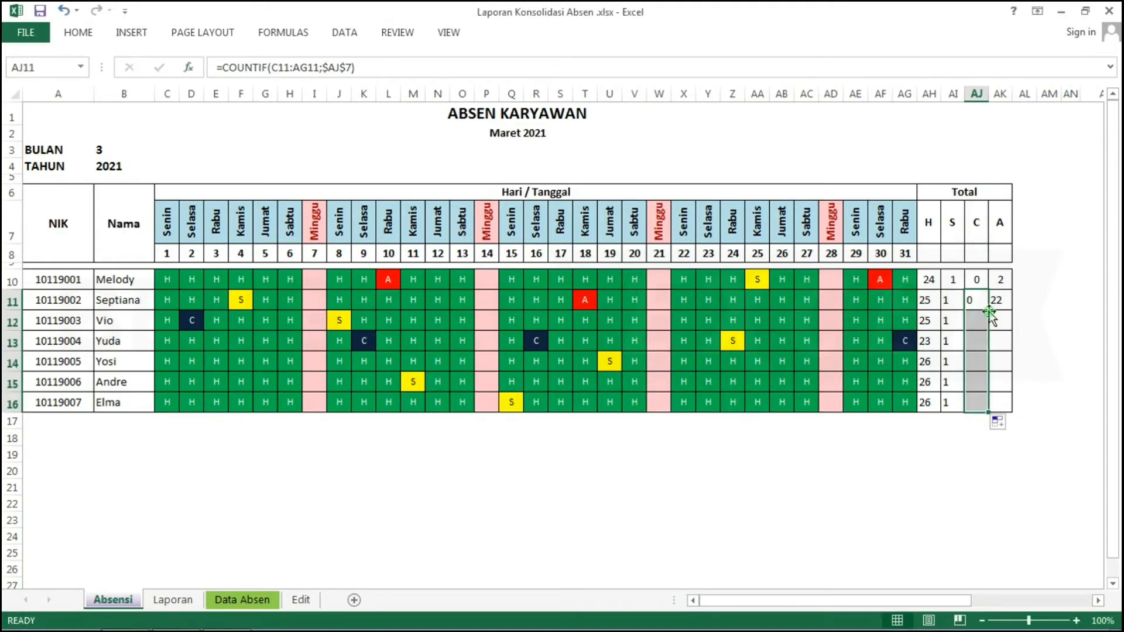
# - Change the COUNTIF range in AK11 to C11:AG11
pyautogui.click(1003, 300)
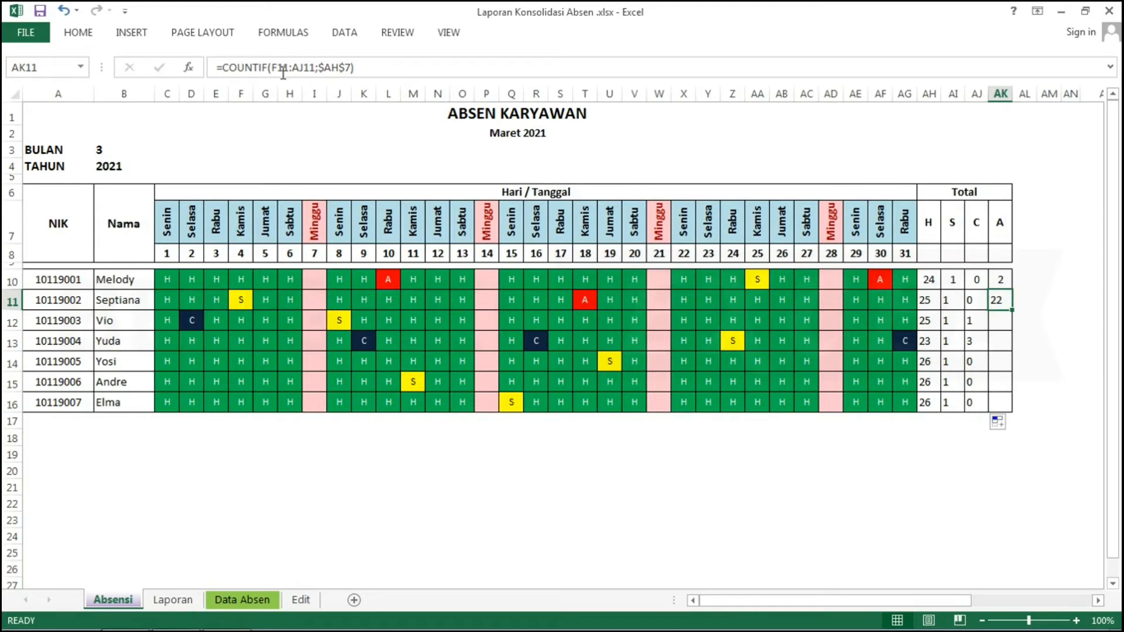
pyautogui.click(189, 68)
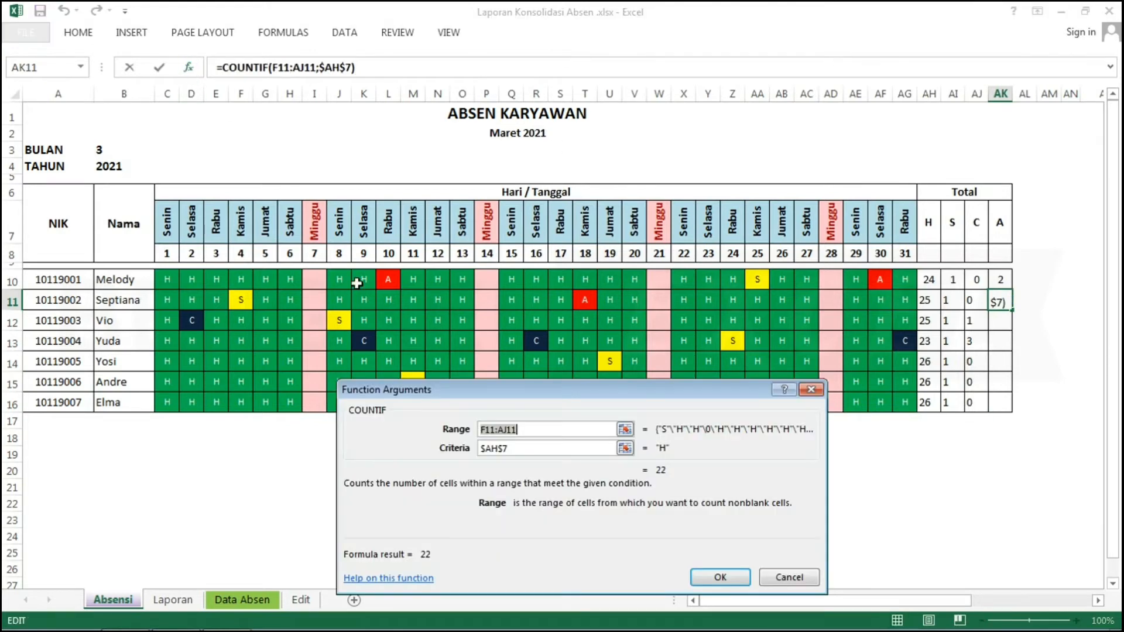
pyautogui.click(168, 300)
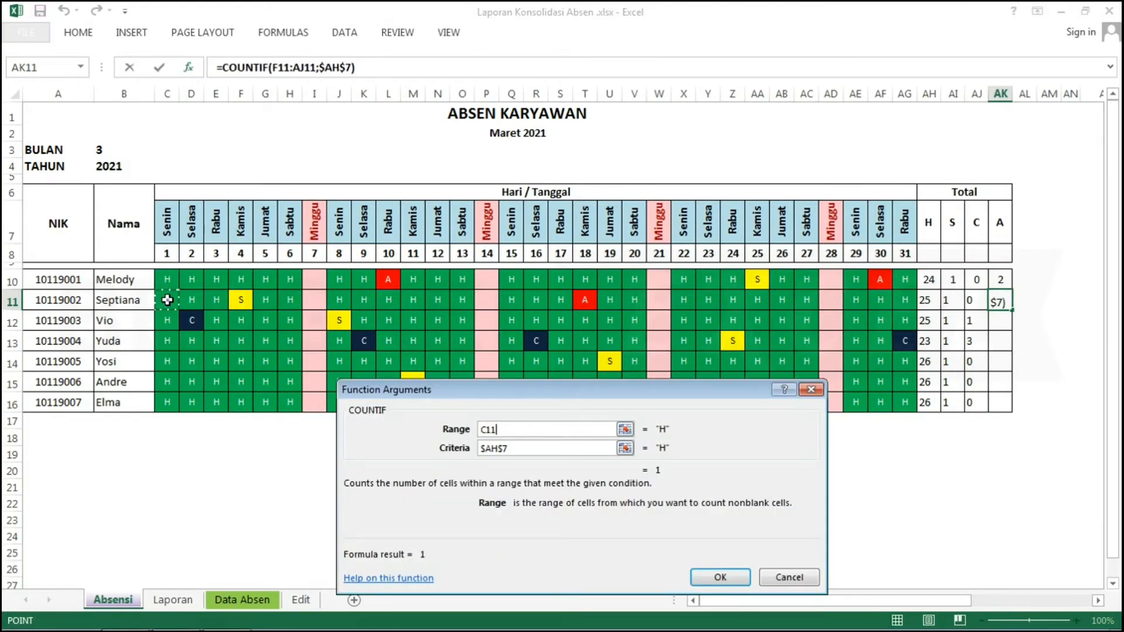
pyautogui.moveTo(168, 299); pyautogui.dragTo(683, 300)
pyautogui.hotkey('shift', 'Right')
pyautogui.hotkey('shift', 'Right')
pyautogui.hotkey('shift', 'Right')
pyautogui.hotkey('shift', 'Right')
pyautogui.hotkey('shift', 'Right')
pyautogui.hotkey('shift', 'Right')
pyautogui.hotkey('shift', 'Right')
pyautogui.hotkey('shift', 'Right')
pyautogui.hotkey('shift', 'Right')
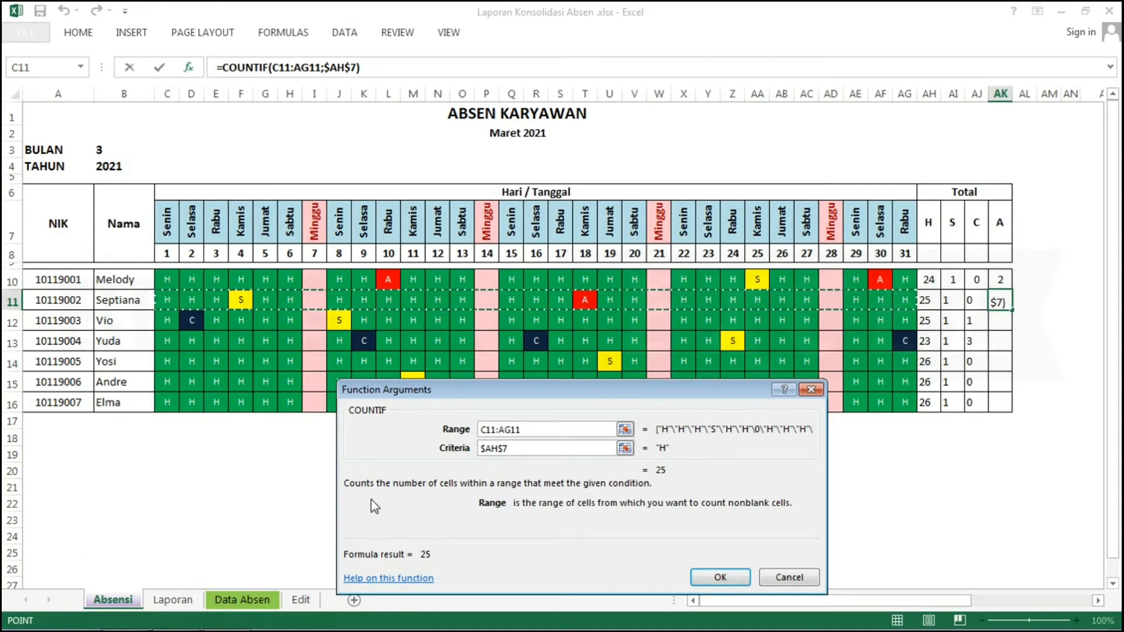
# - Set the COUNTIF criteria in AK11 to the absolute reference $AK$7 and fill the formula down to AK16
pyautogui.click(516, 450)
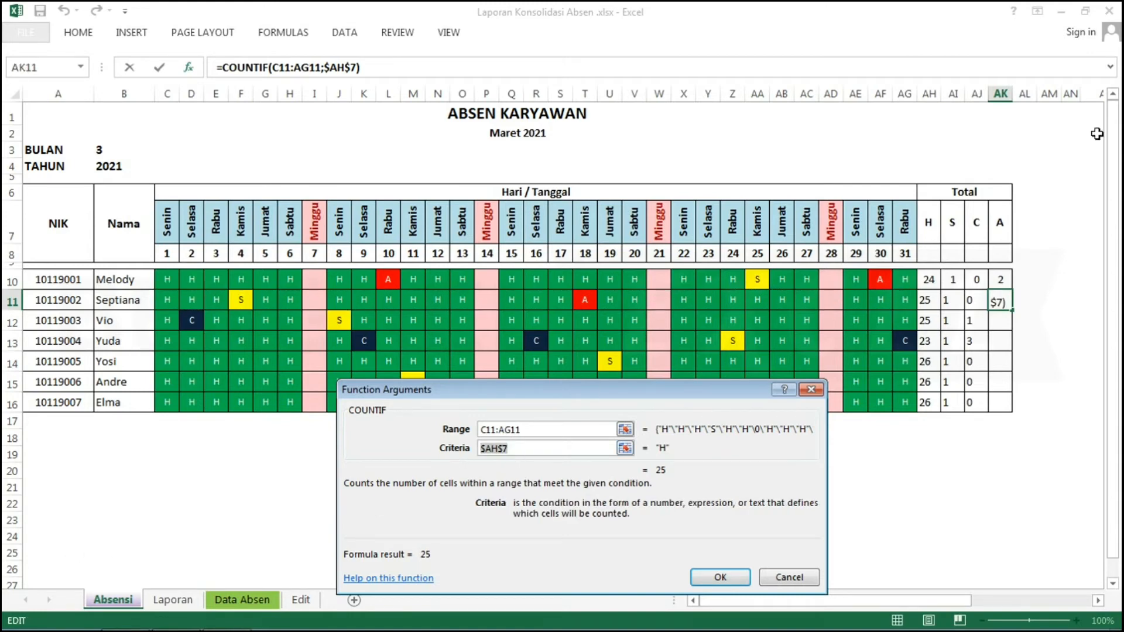
pyautogui.click(998, 225)
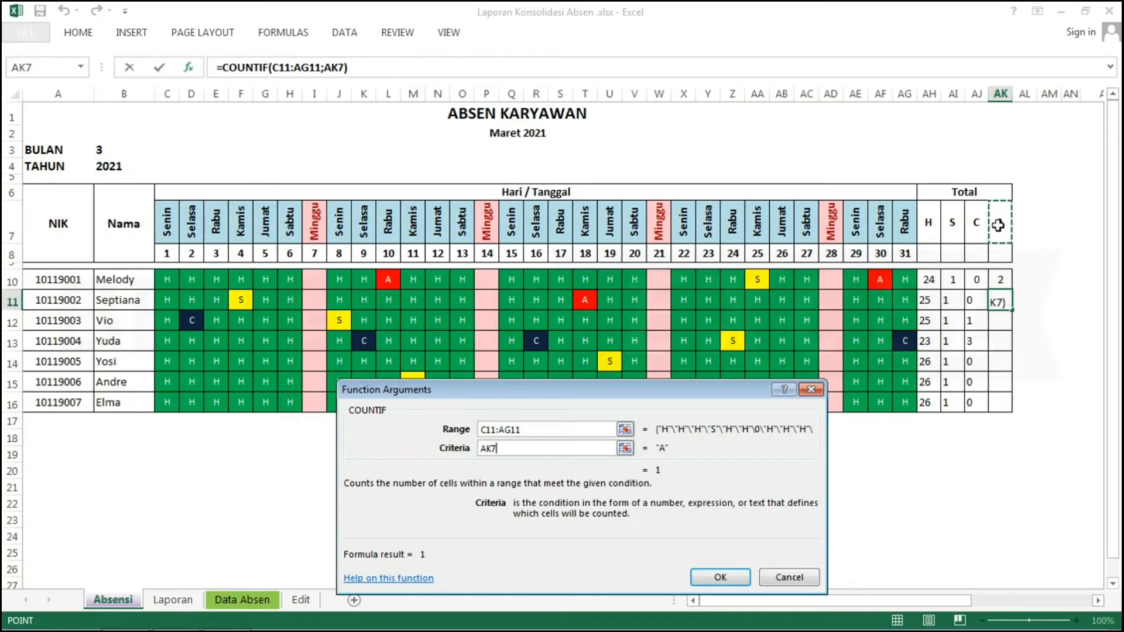
pyautogui.press('F4')
pyautogui.press('Return')
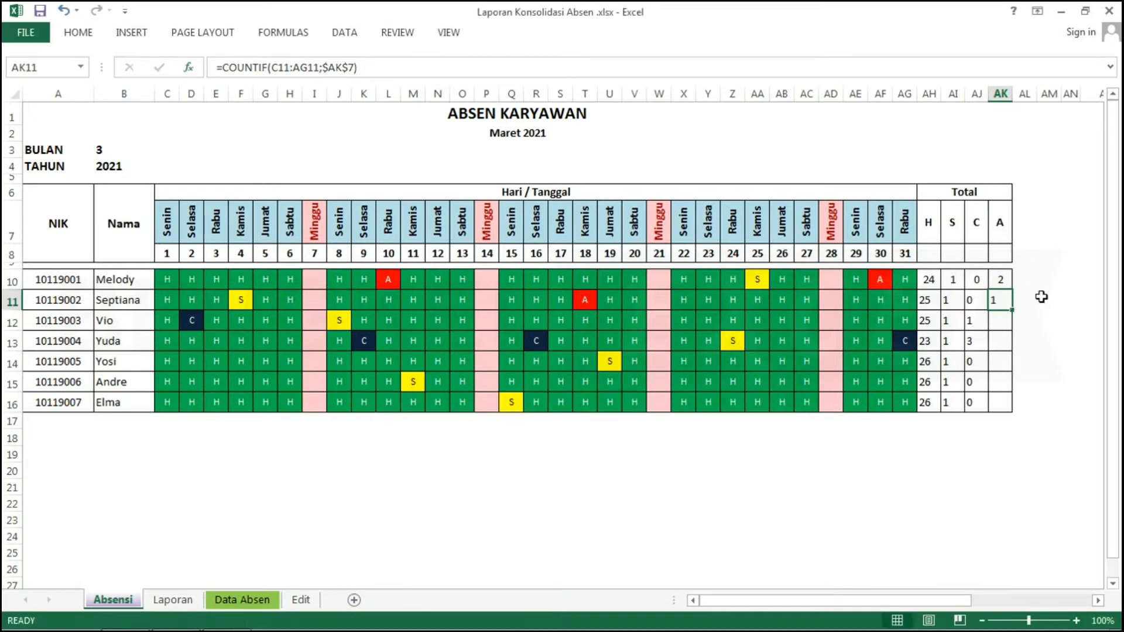
pyautogui.moveTo(1017, 316); pyautogui.dragTo(1017, 410)
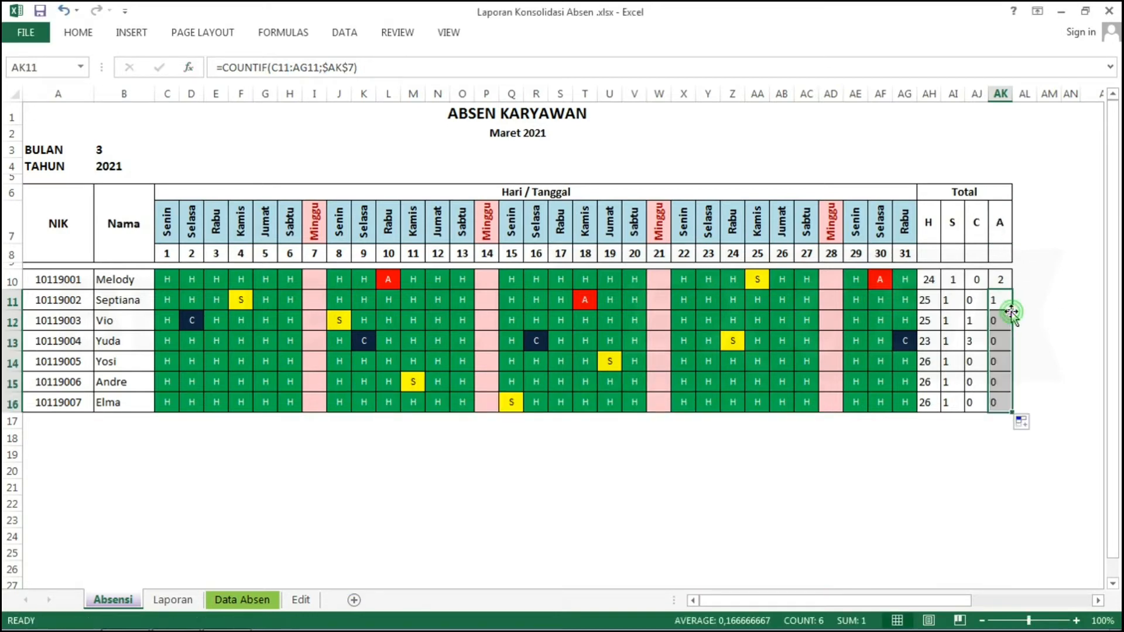
# - Center the values of the Total columns in AH10:AK16 horizontally
pyautogui.click(930, 281)
pyautogui.moveTo(929, 281); pyautogui.dragTo(1013, 410)
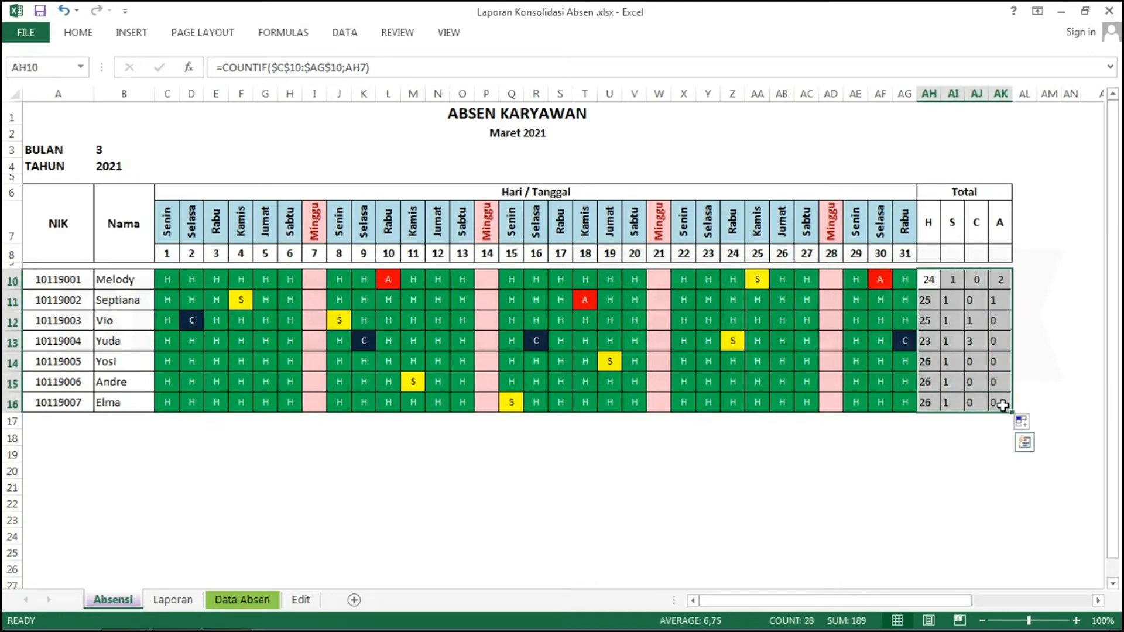
pyautogui.click(79, 33)
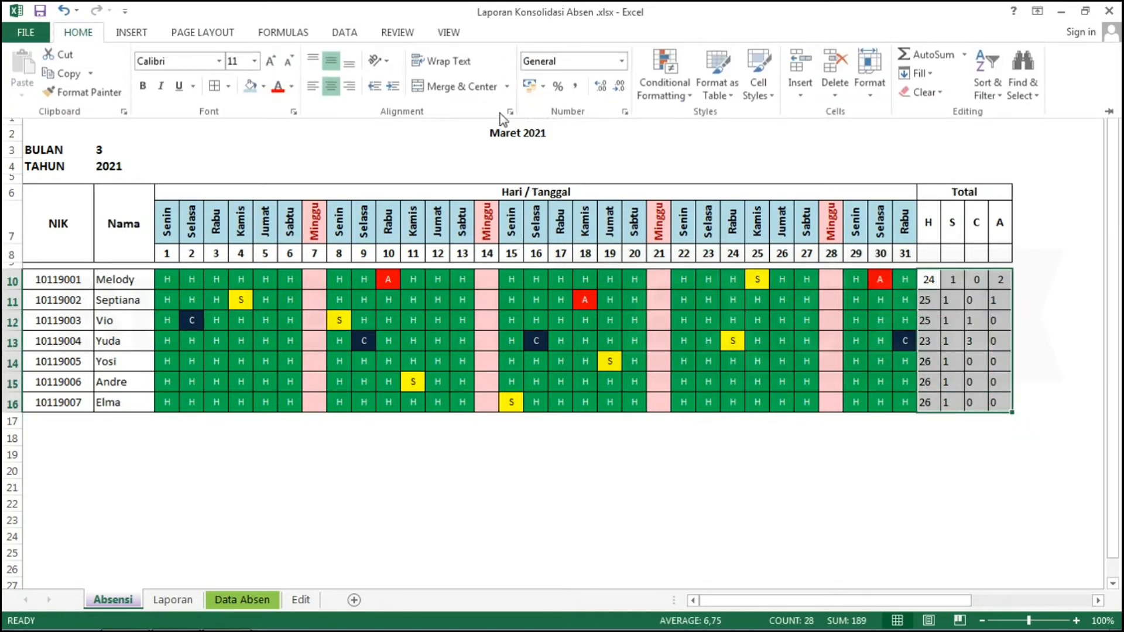
pyautogui.click(332, 86)
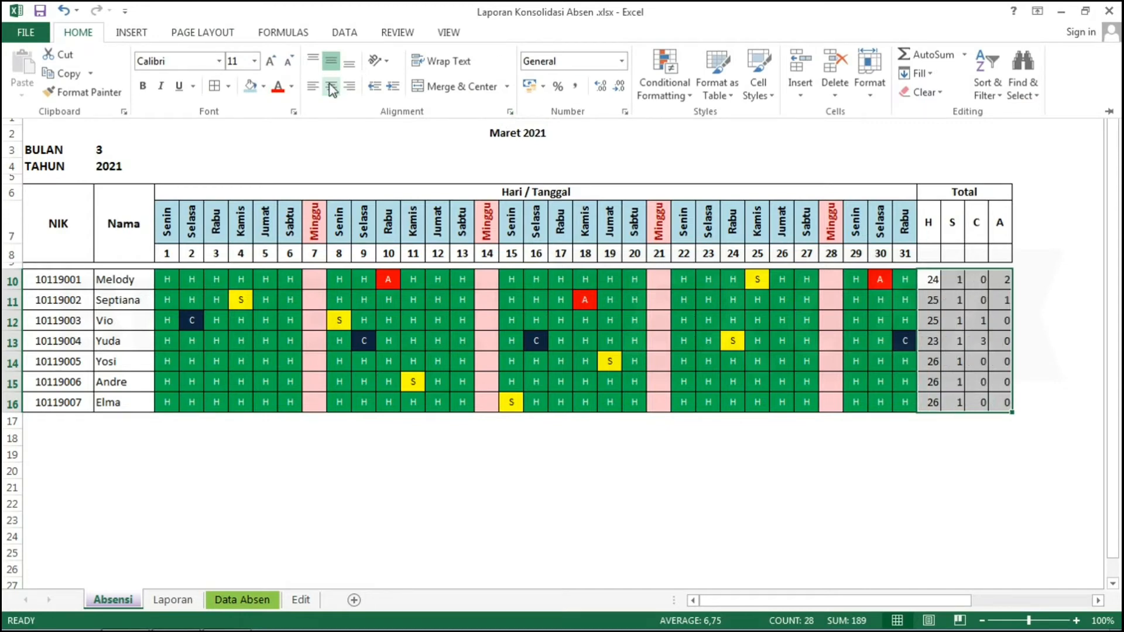
pyautogui.click(332, 87)
pyautogui.click(686, 460)
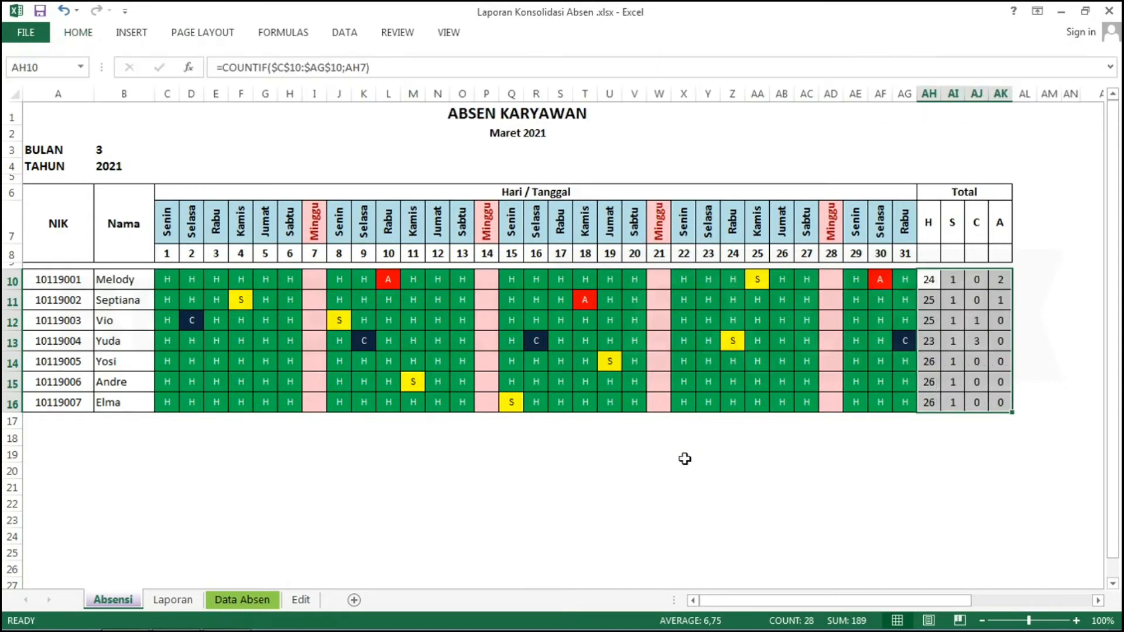
pyautogui.click(684, 456)
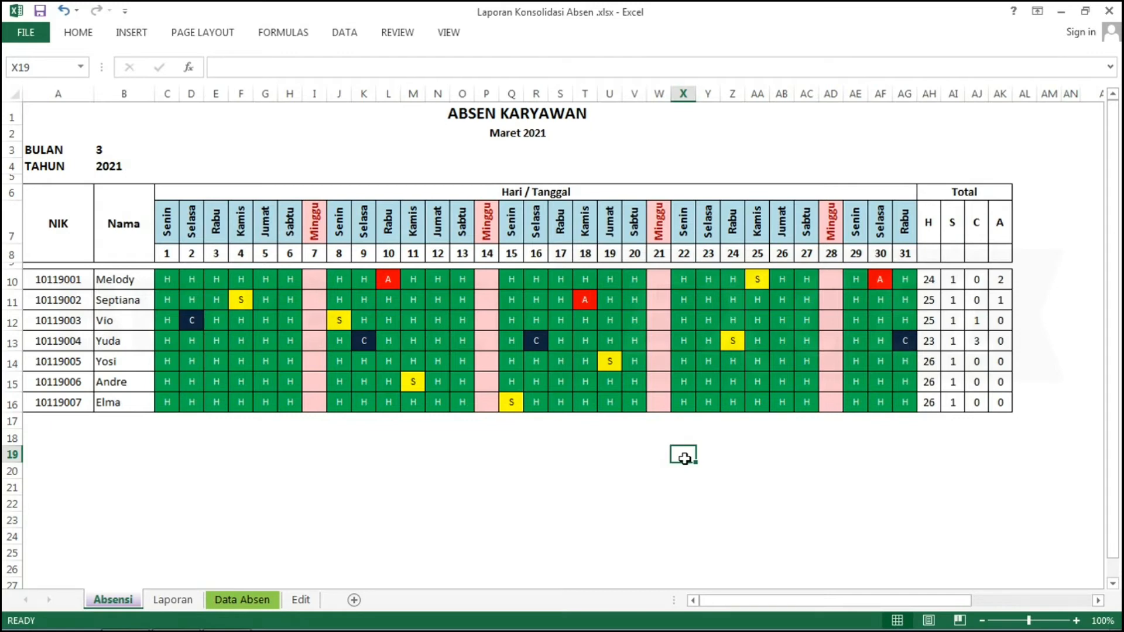
# - Enter the title LAPORAN ABSENSI KARYAWAN in cell A1 of the Laporan sheet
pyautogui.click(170, 601)
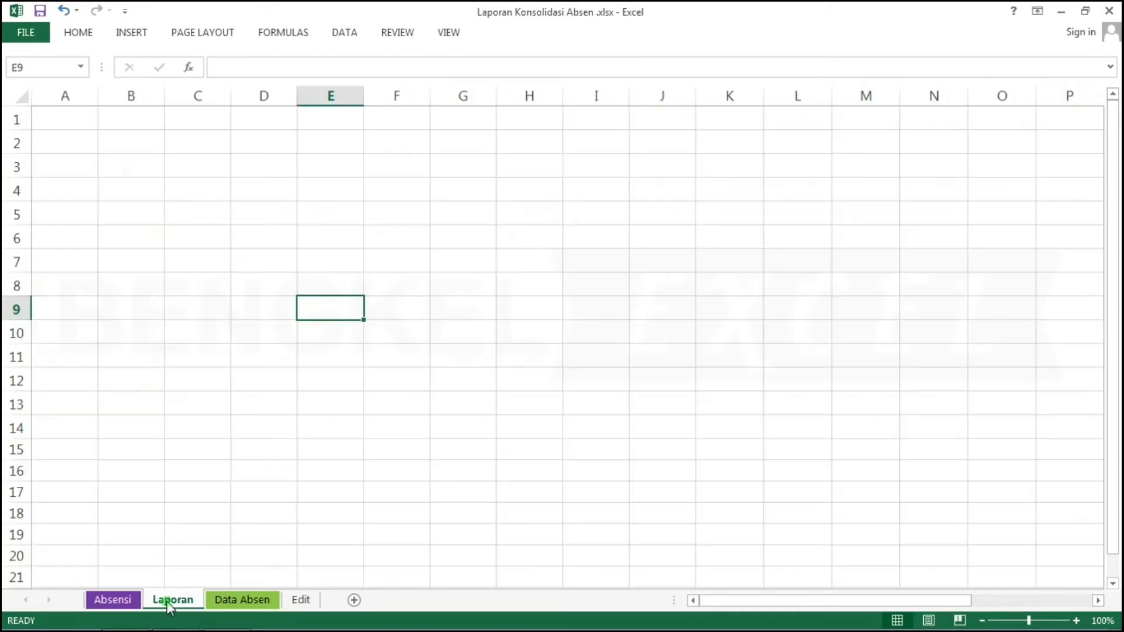
pyautogui.click(63, 128)
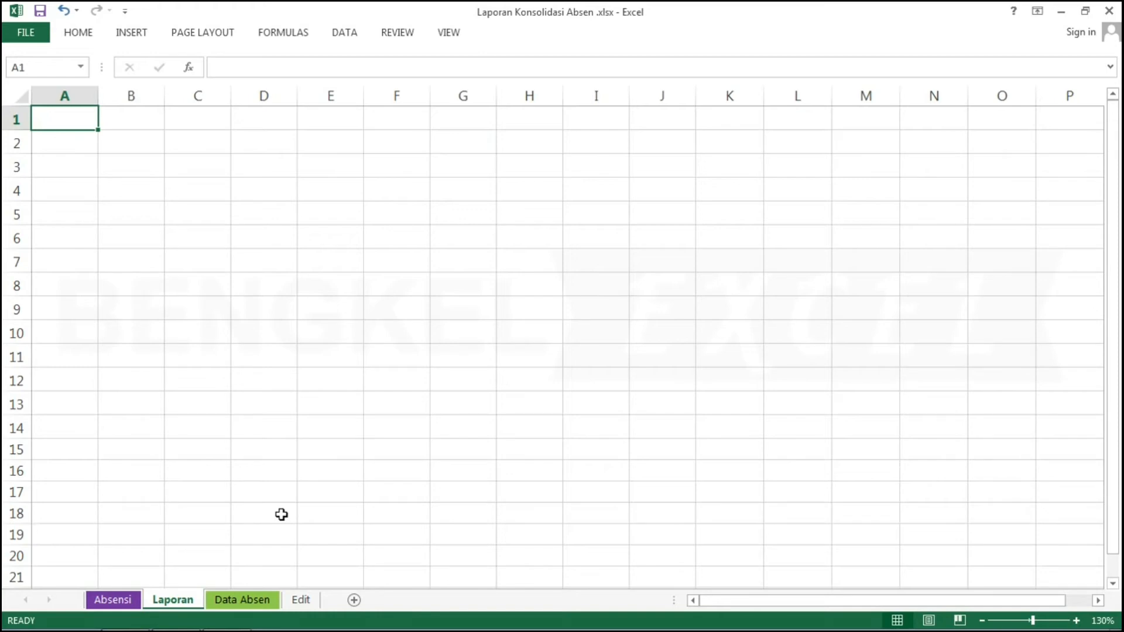
pyautogui.write('L')
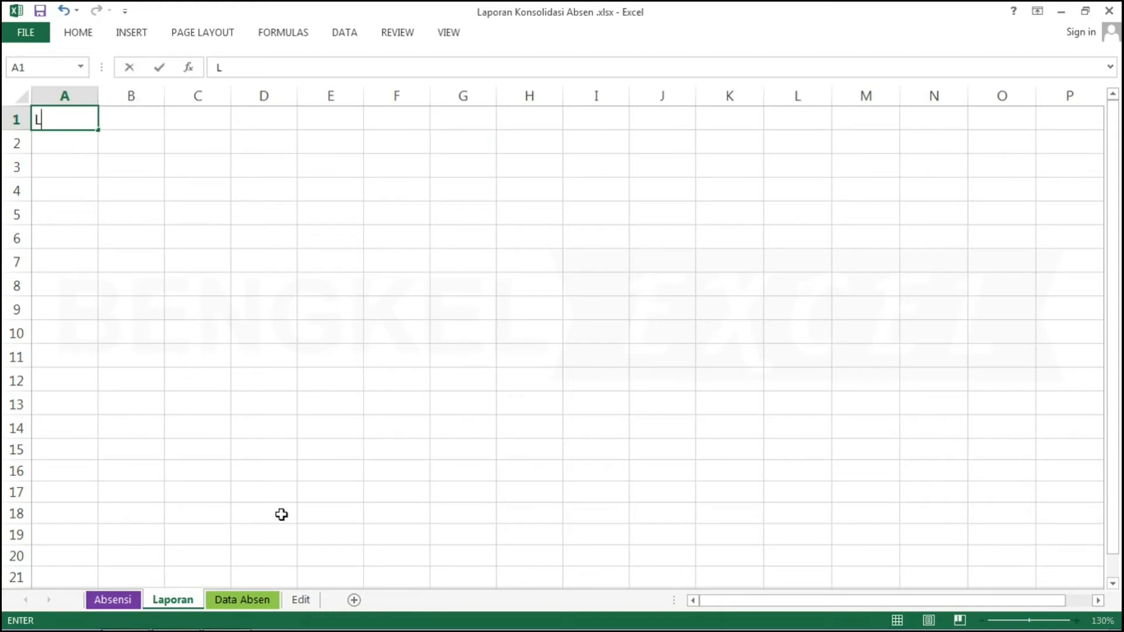
pyautogui.write('APORAN')
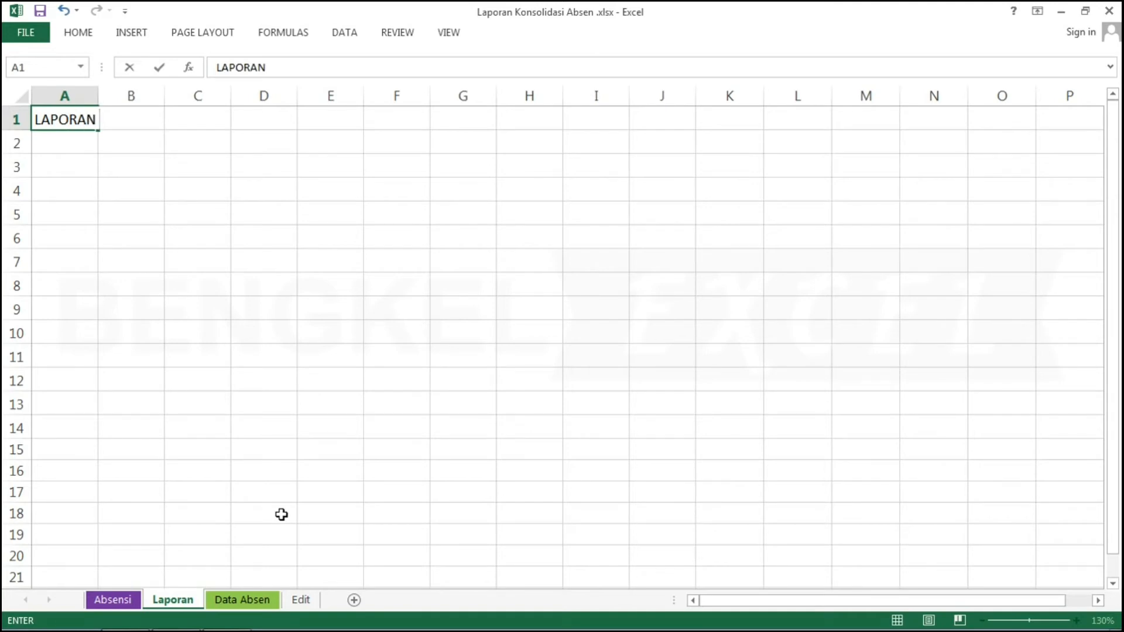
pyautogui.write(' ABSEND')
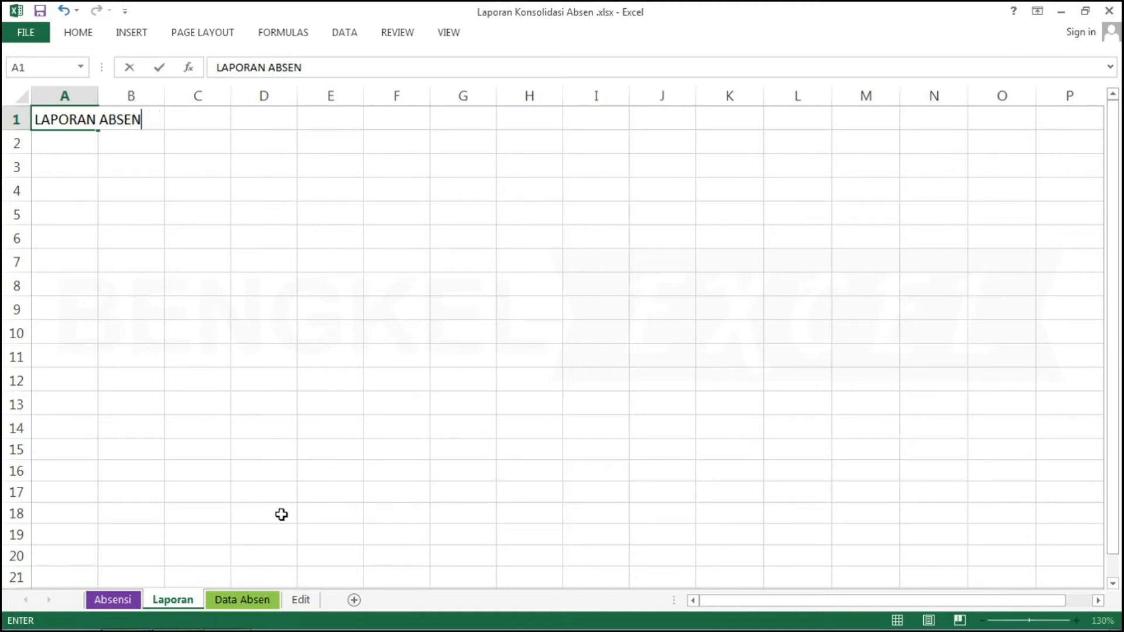
pyautogui.write('SI KARY')
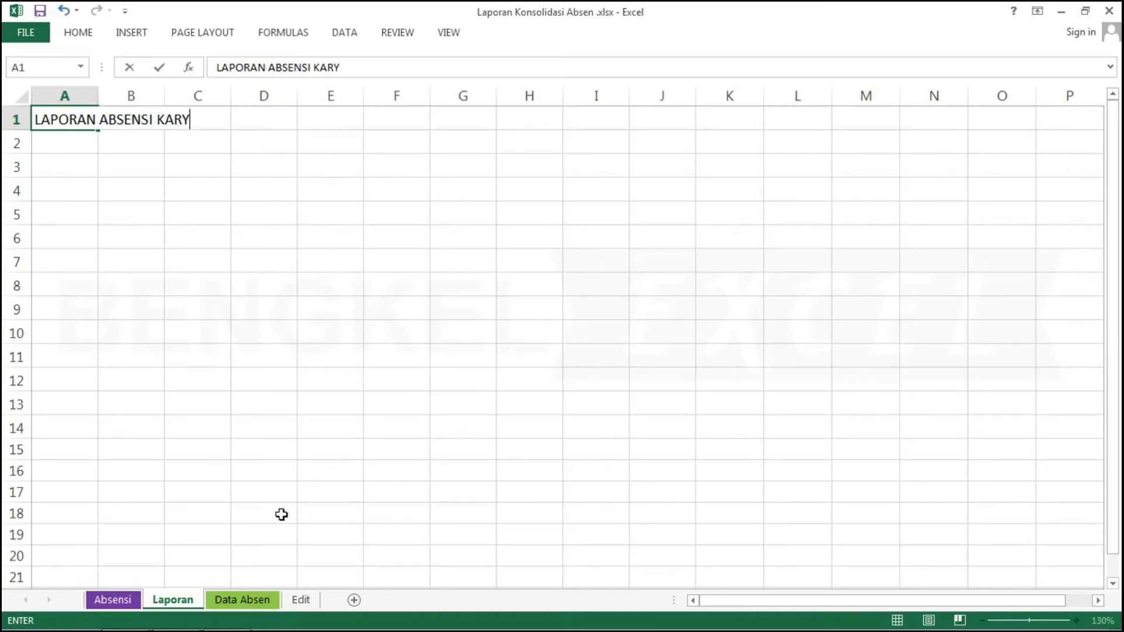
pyautogui.write('AWAN')
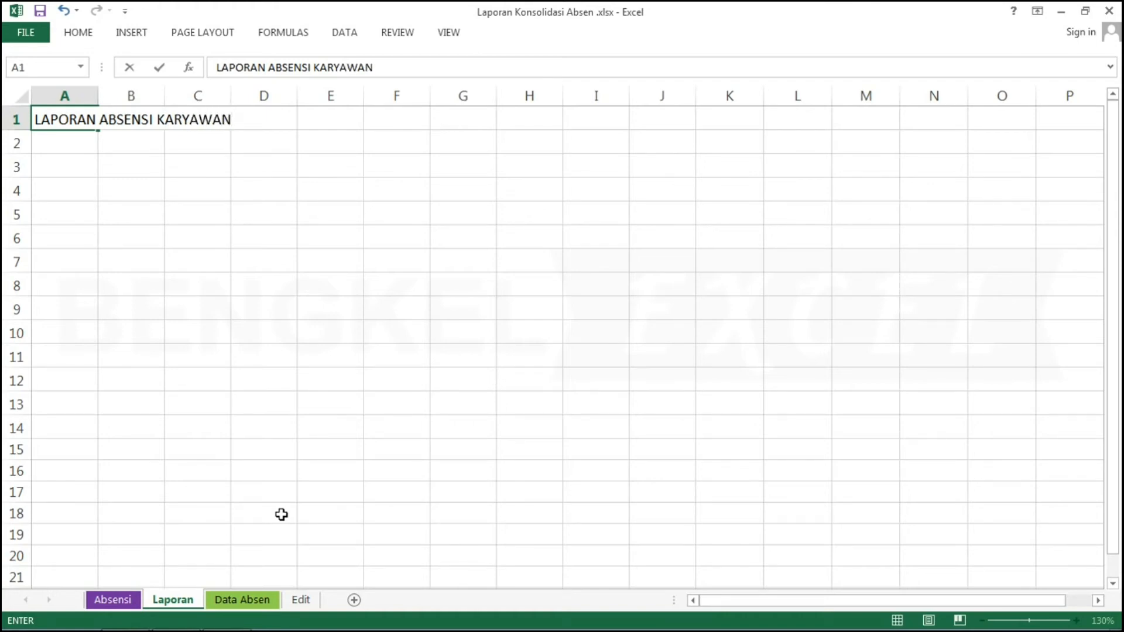
pyautogui.press('Return')
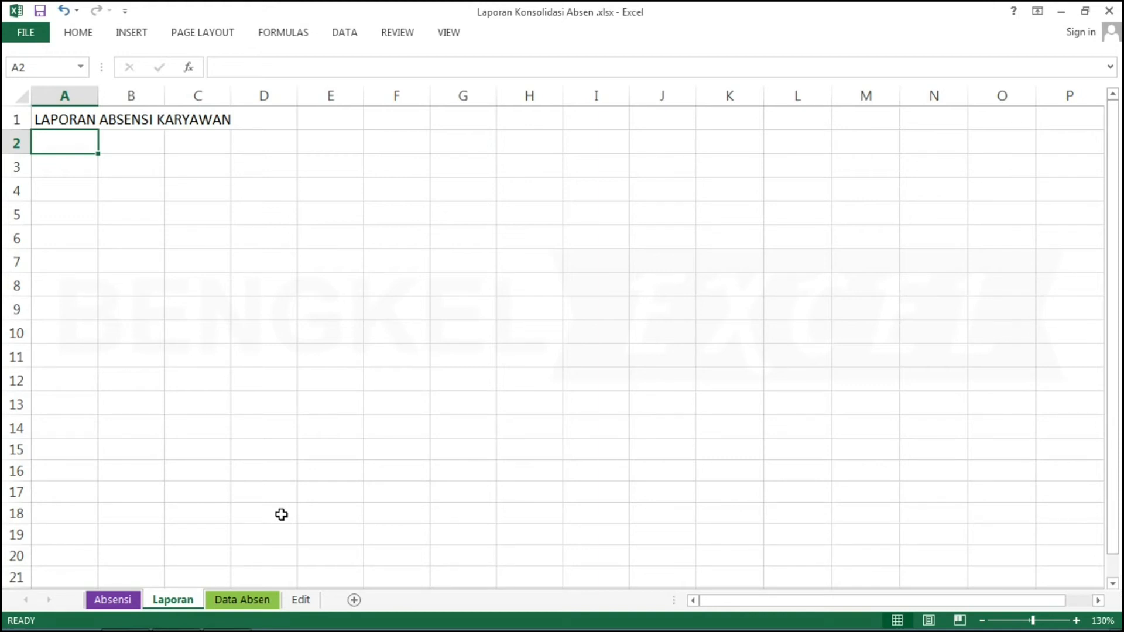
# - Enter the date 1/3/21 in cell A2 and widen column A to fit it
pyautogui.write('1/3/')
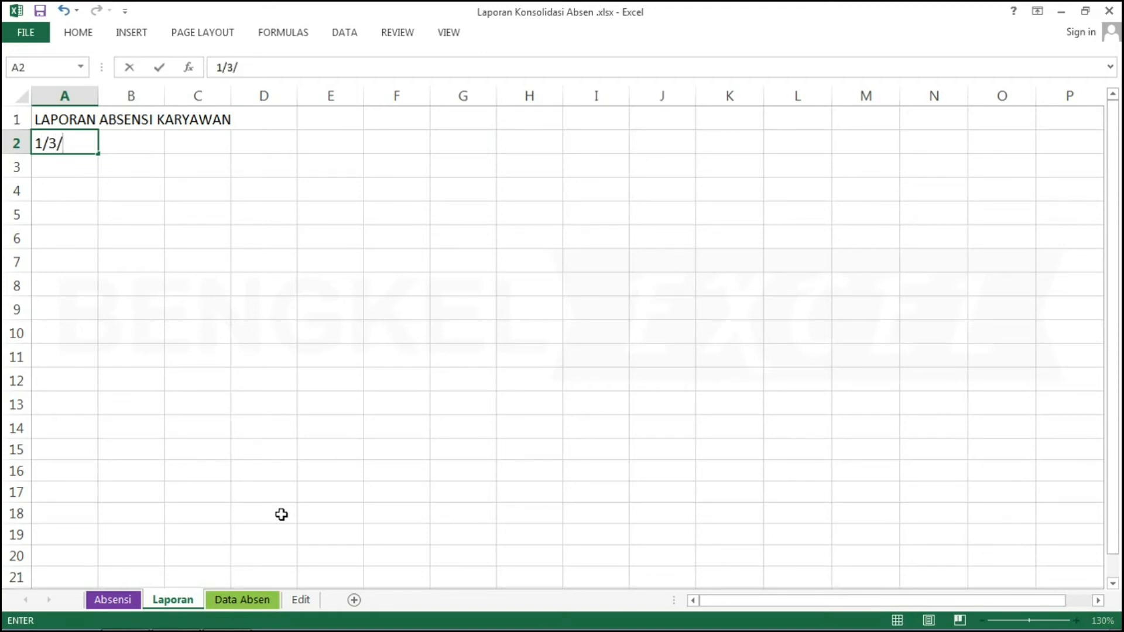
pyautogui.write('21')
pyautogui.press('Return')
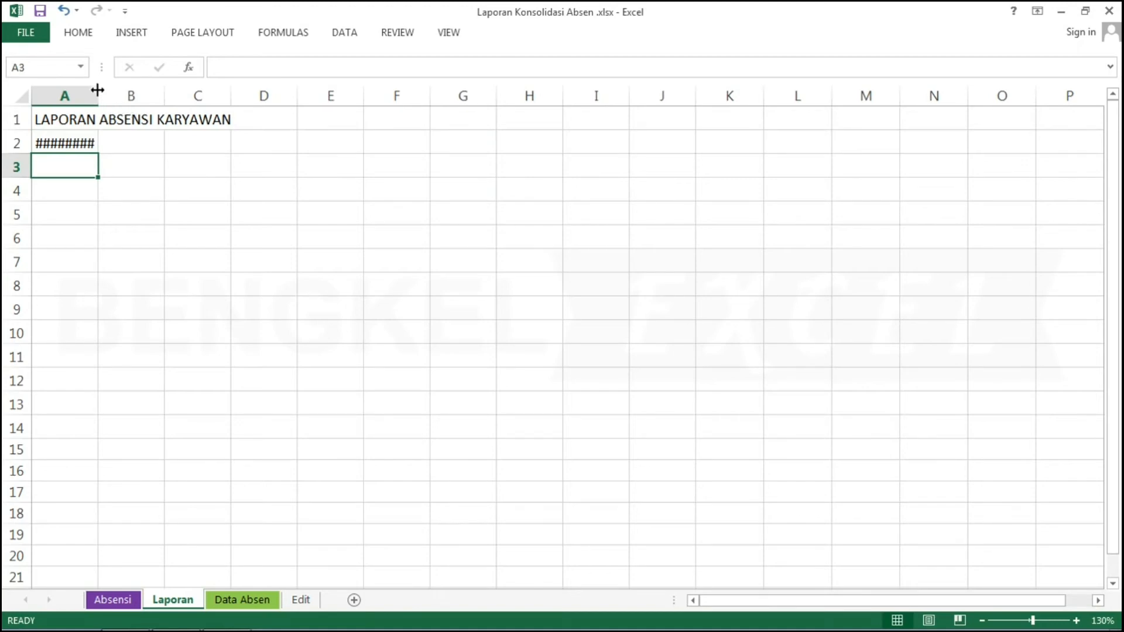
pyautogui.moveTo(97, 89); pyautogui.dragTo(150, 93)
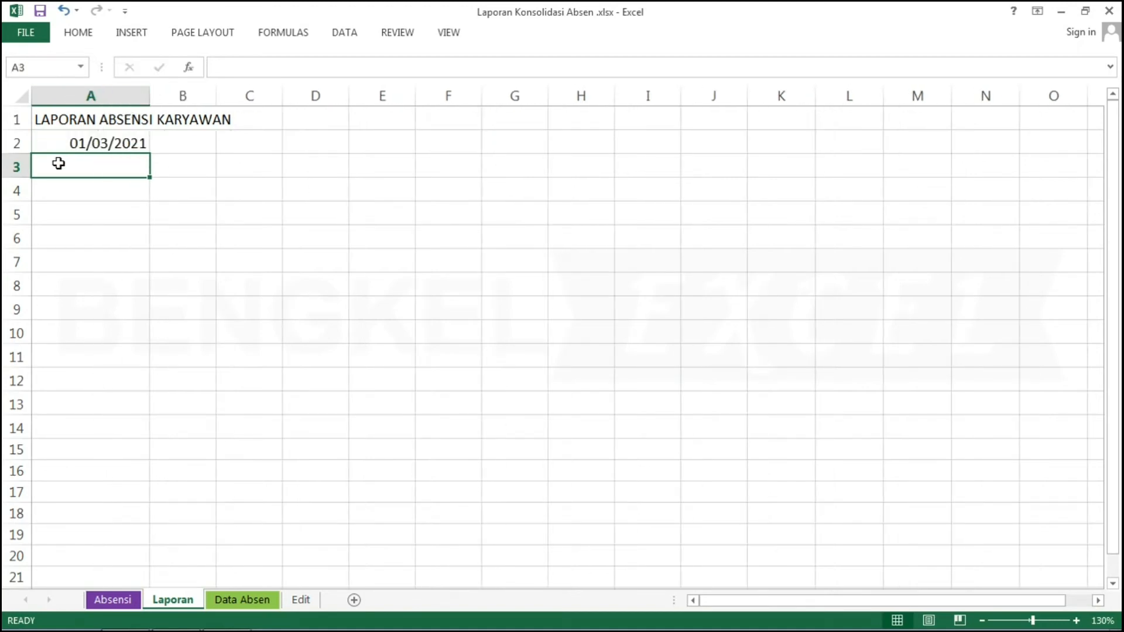
# - Enter the labels NIK in cell A4 and NAMA KARYAWAN in cell A5
pyautogui.press('Down')
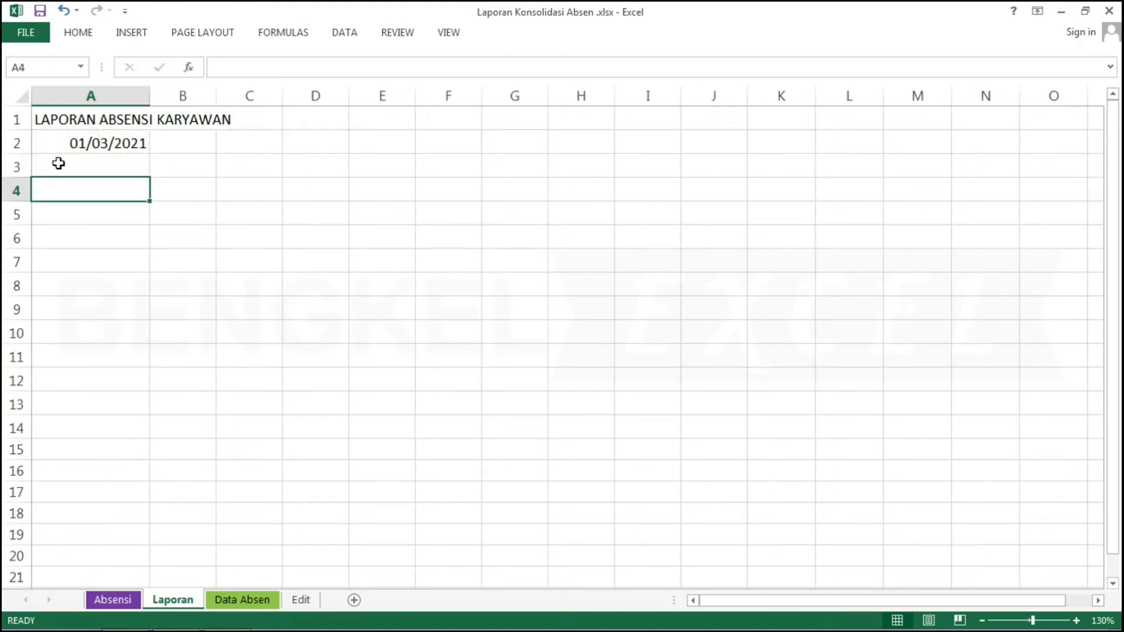
pyautogui.write('N')
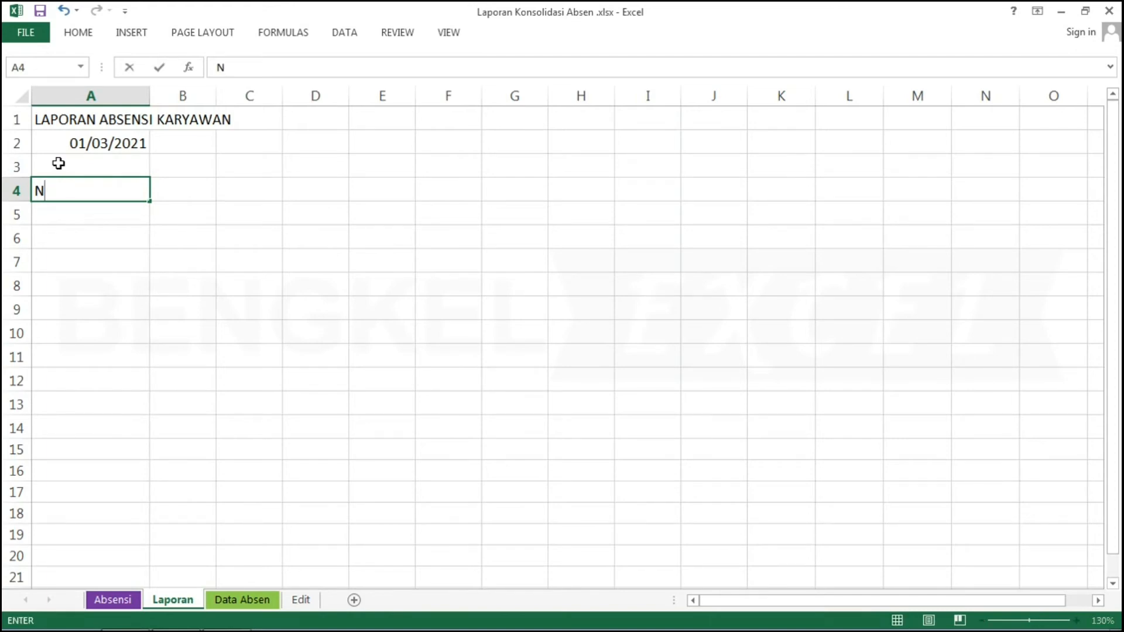
pyautogui.write('IK')
pyautogui.press('Return')
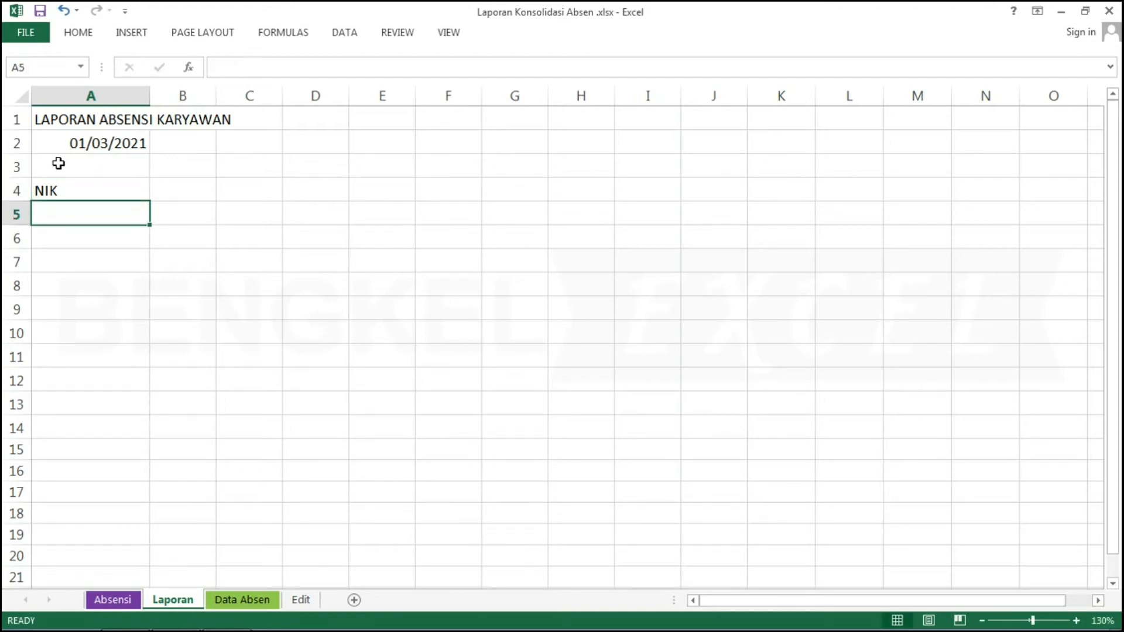
pyautogui.write('NAM')
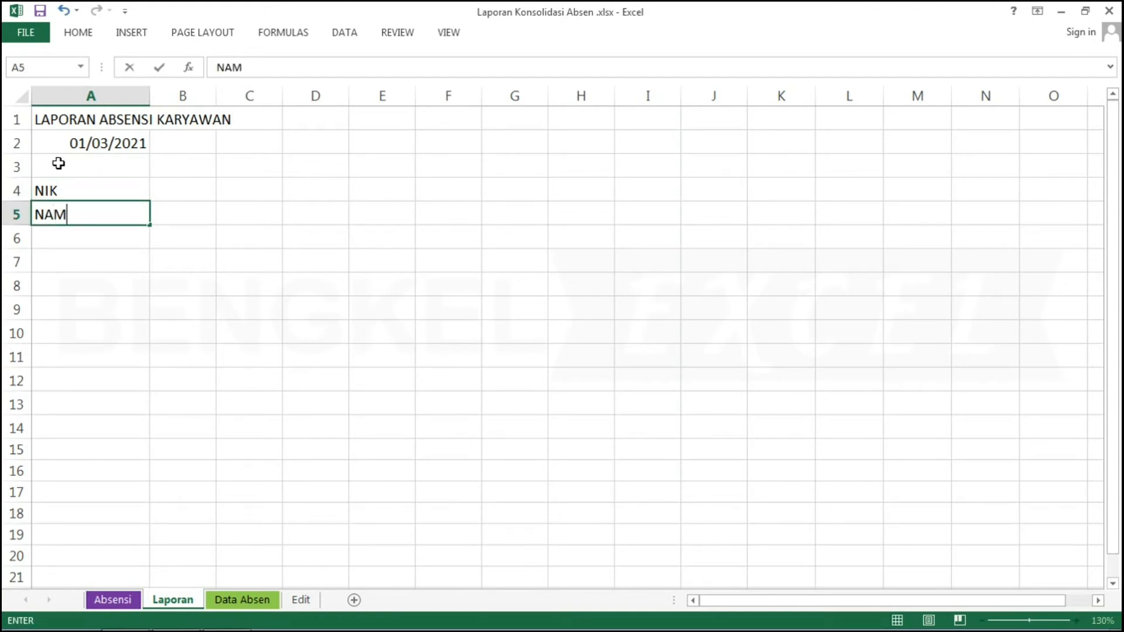
pyautogui.write('A KARYAWA')
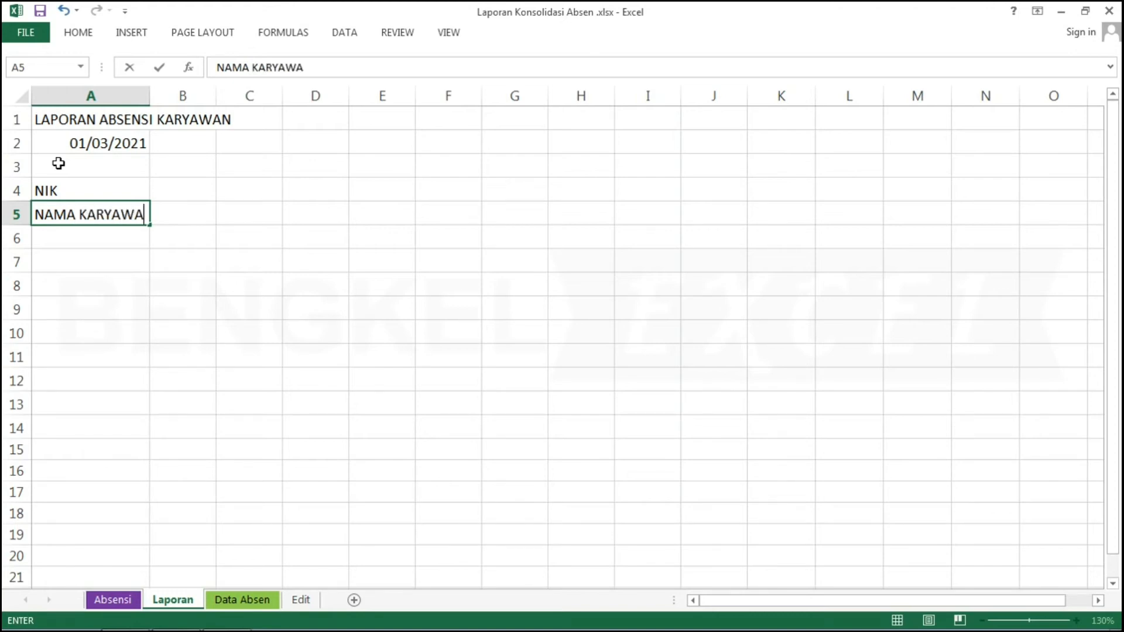
pyautogui.write('N')
pyautogui.press('Return')
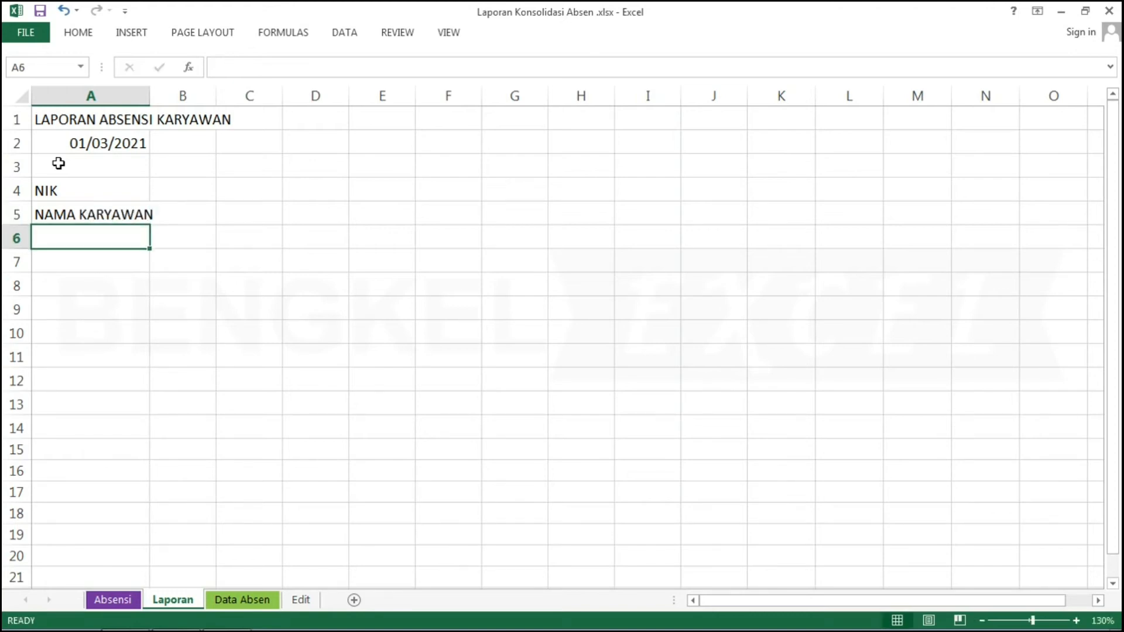
# - Enter the section label ASPEK PENILAIN in cell A7, leaving row 6 empty
pyautogui.press('Return')
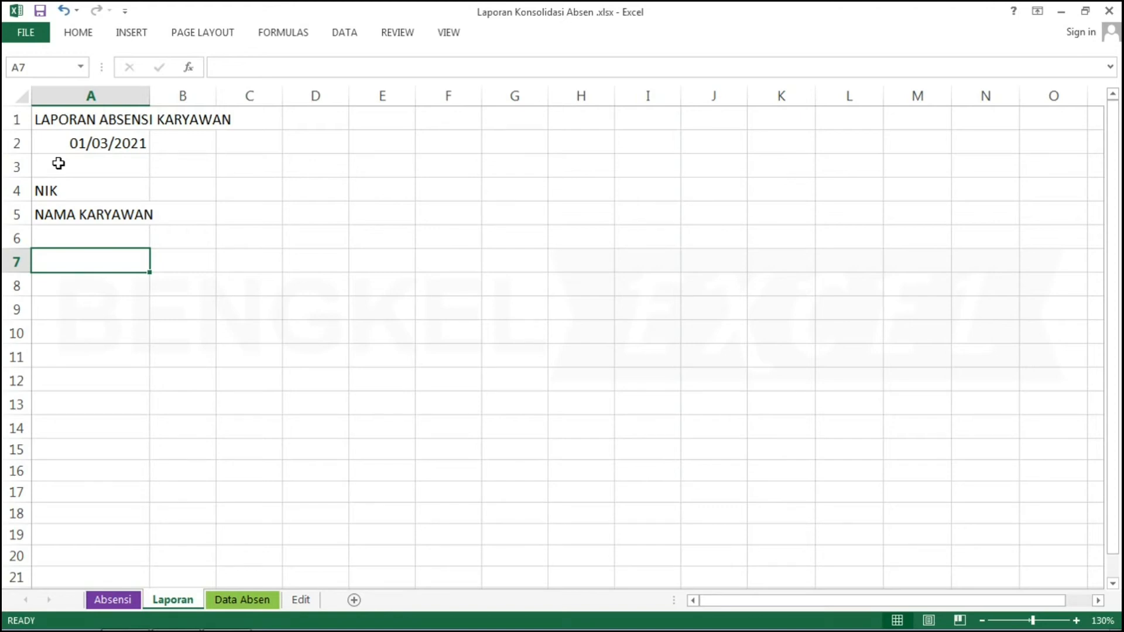
pyautogui.press('F2')
pyautogui.write('A')
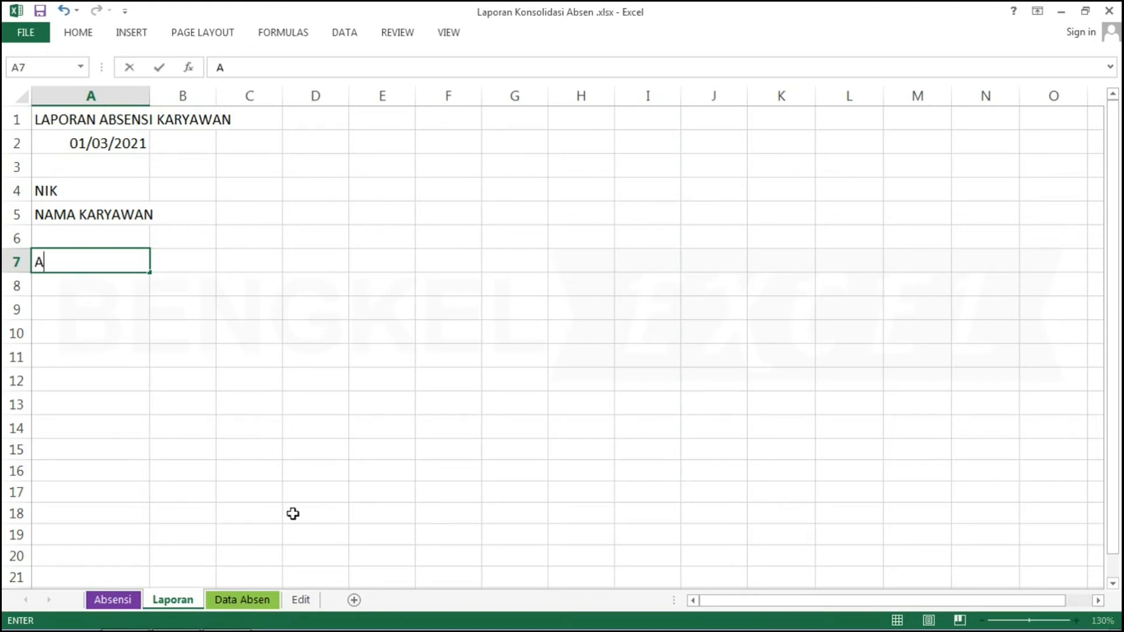
pyautogui.write('SPELK PE')
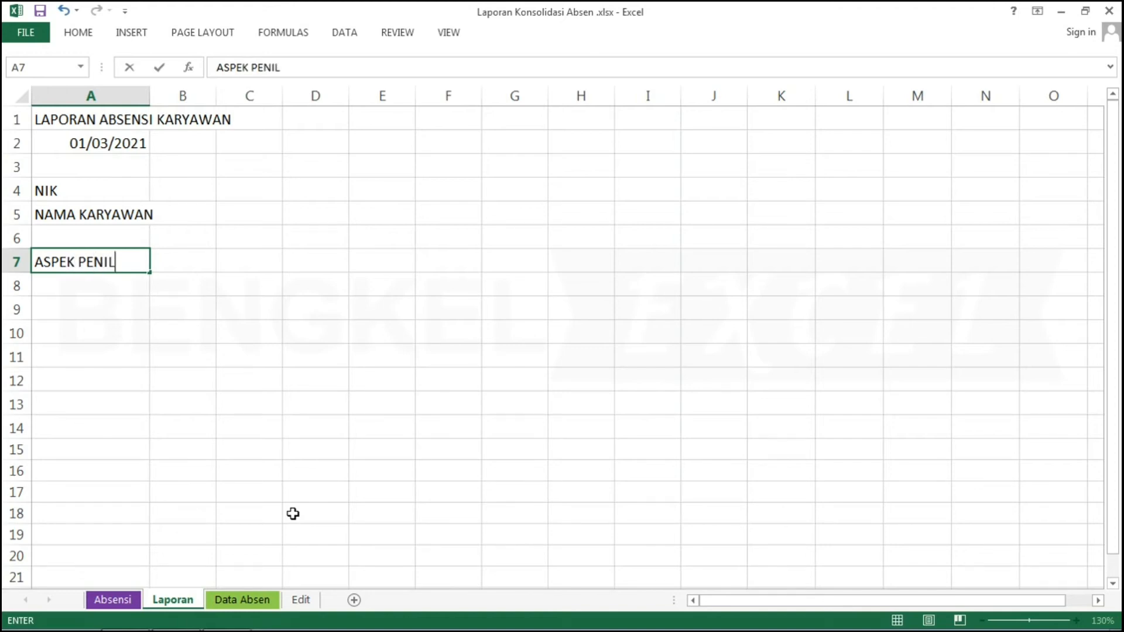
pyautogui.write('AIN')
pyautogui.press('Return')
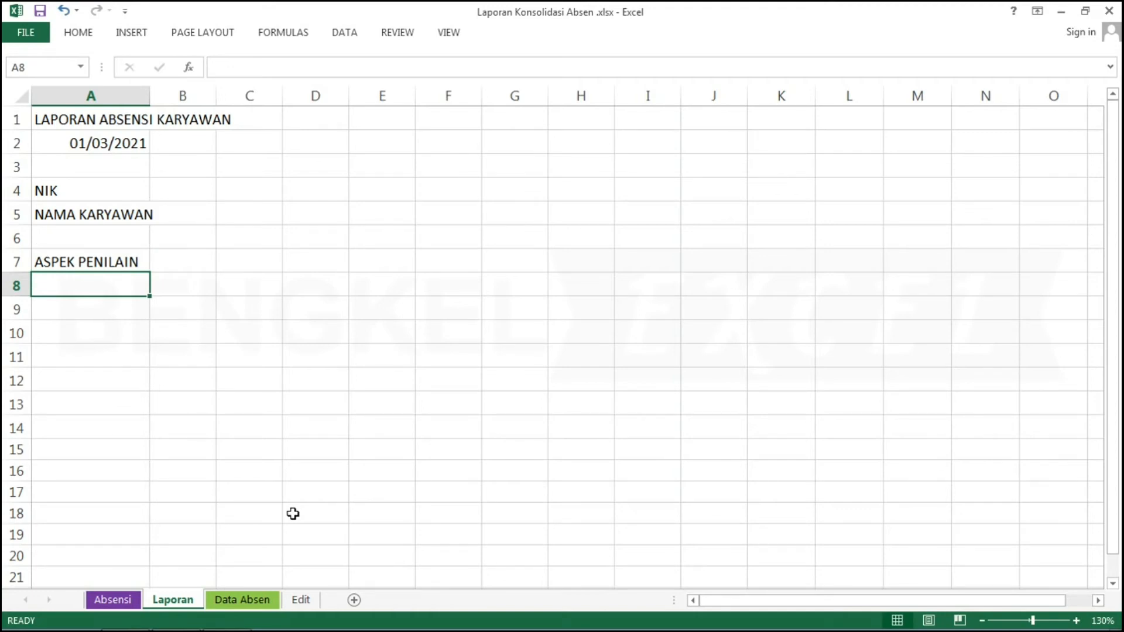
# - Enter the attendance headings HADIR in cell A9 and SAKIT in cell B9
pyautogui.press('Return')
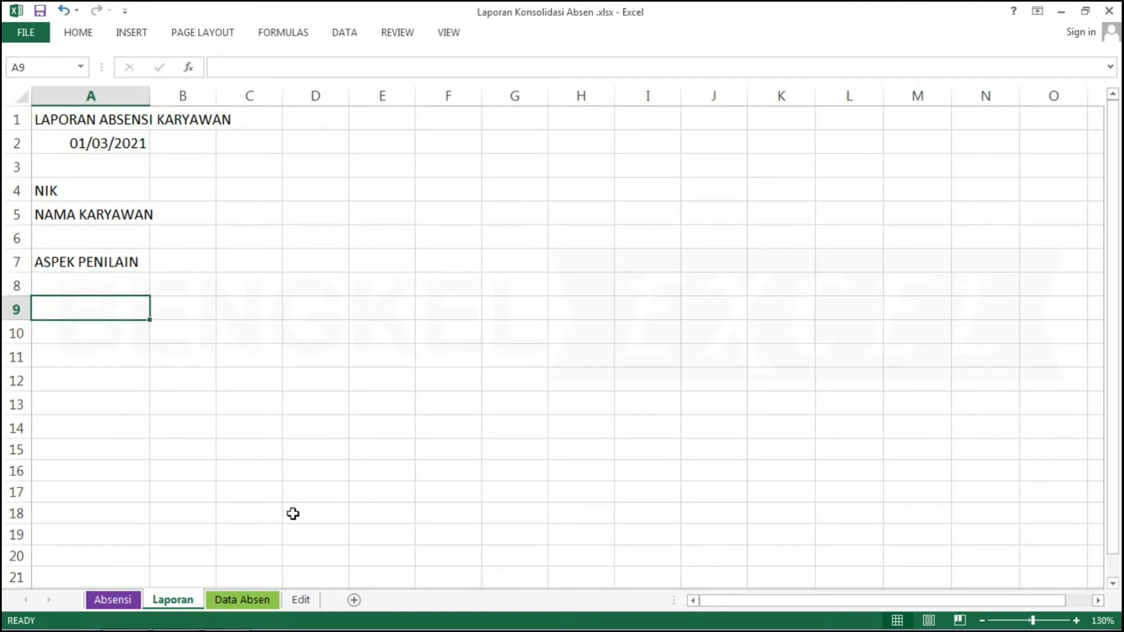
pyautogui.write('HAD')
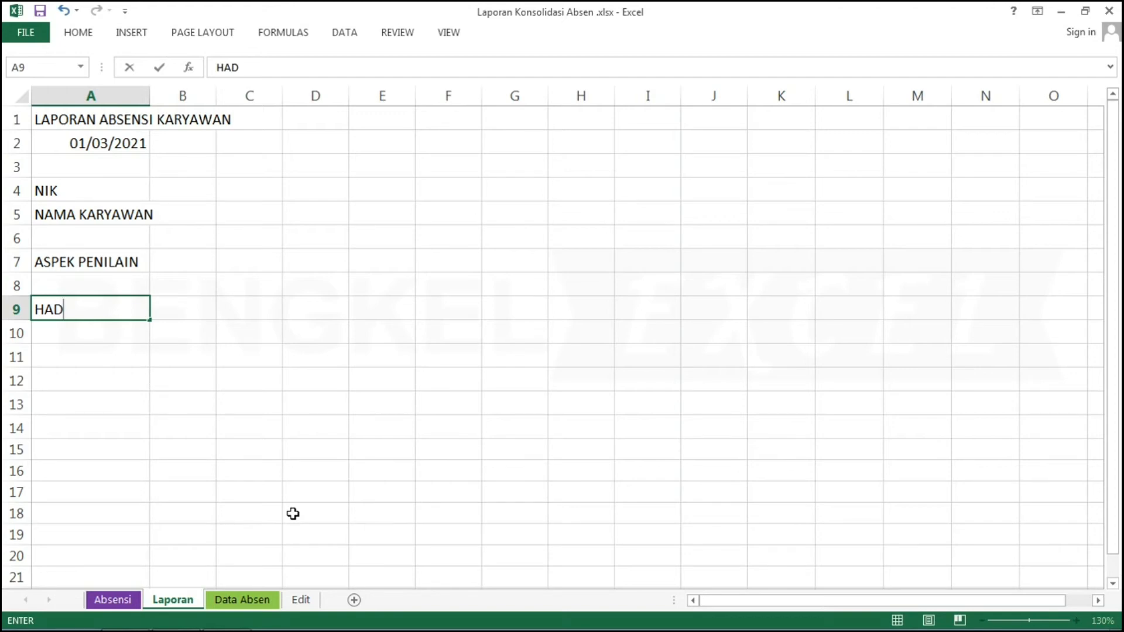
pyautogui.write('IER')
pyautogui.press('BackSpace')
pyautogui.write('R')
pyautogui.press('Tab')
pyautogui.write('SAK')
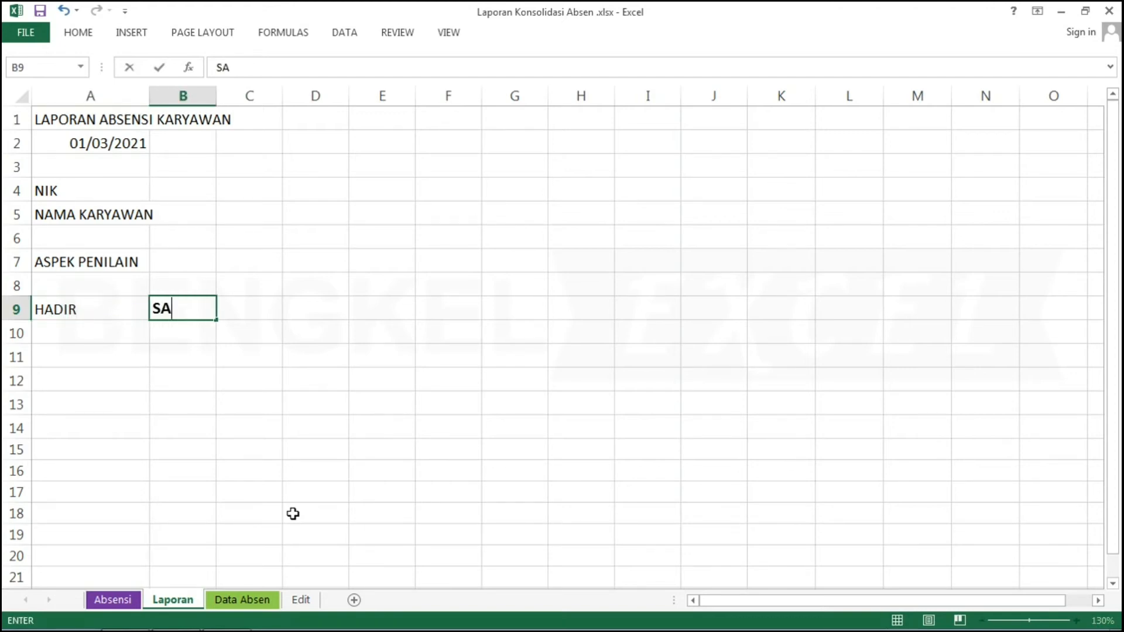
pyautogui.press('Tab')
pyautogui.press('Tab')
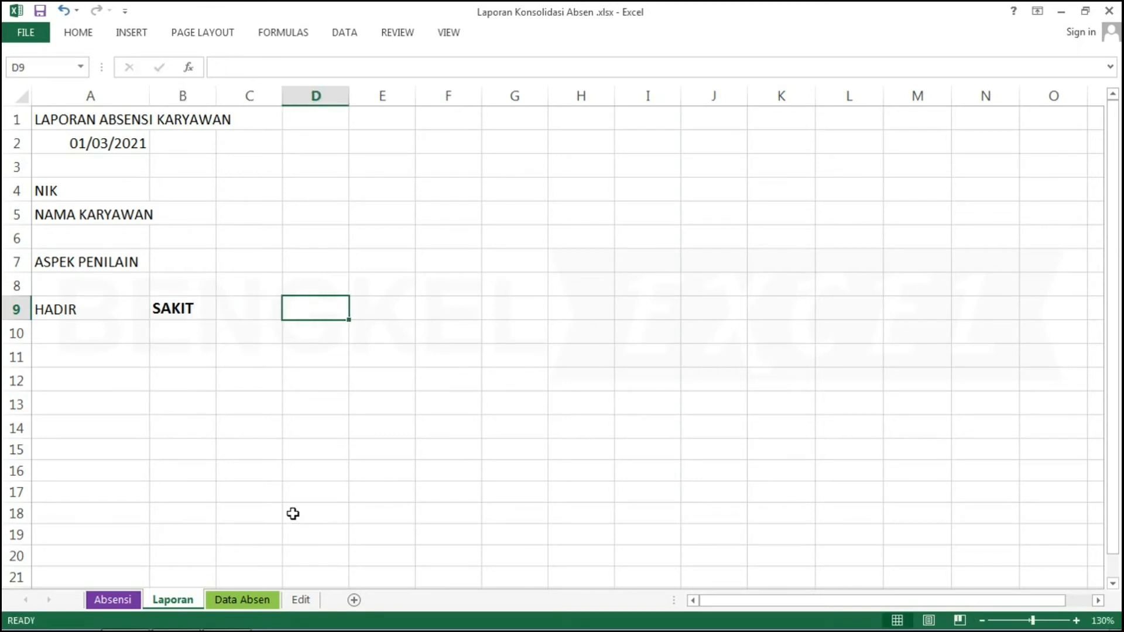
pyautogui.write('CUR')
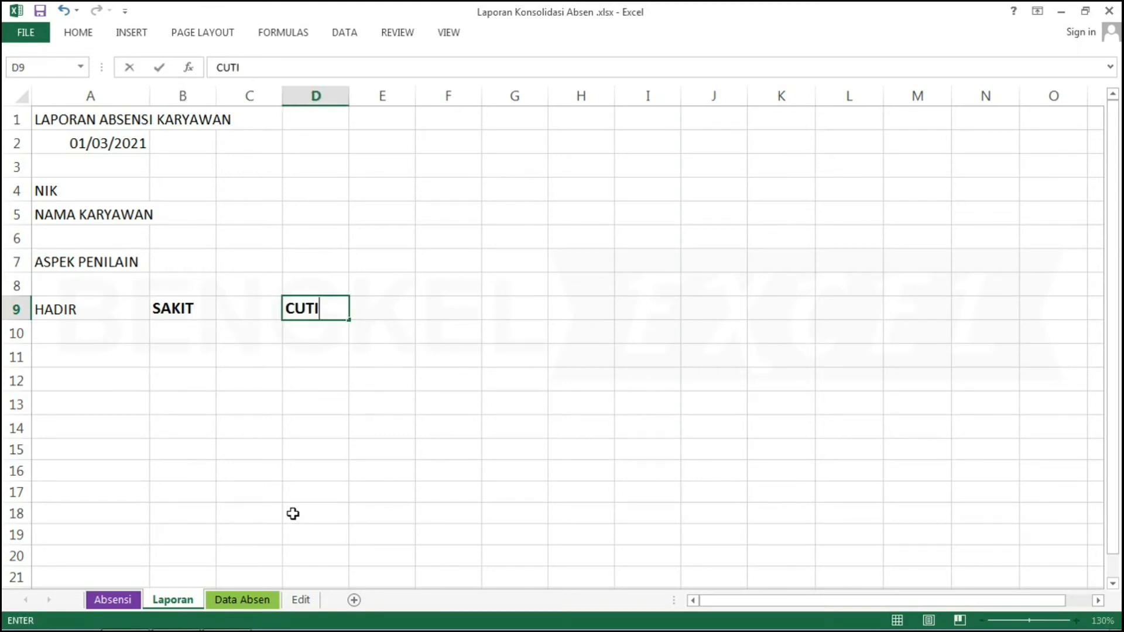
pyautogui.press('Tab')
pyautogui.press('Left')
pyautogui.press('Left')
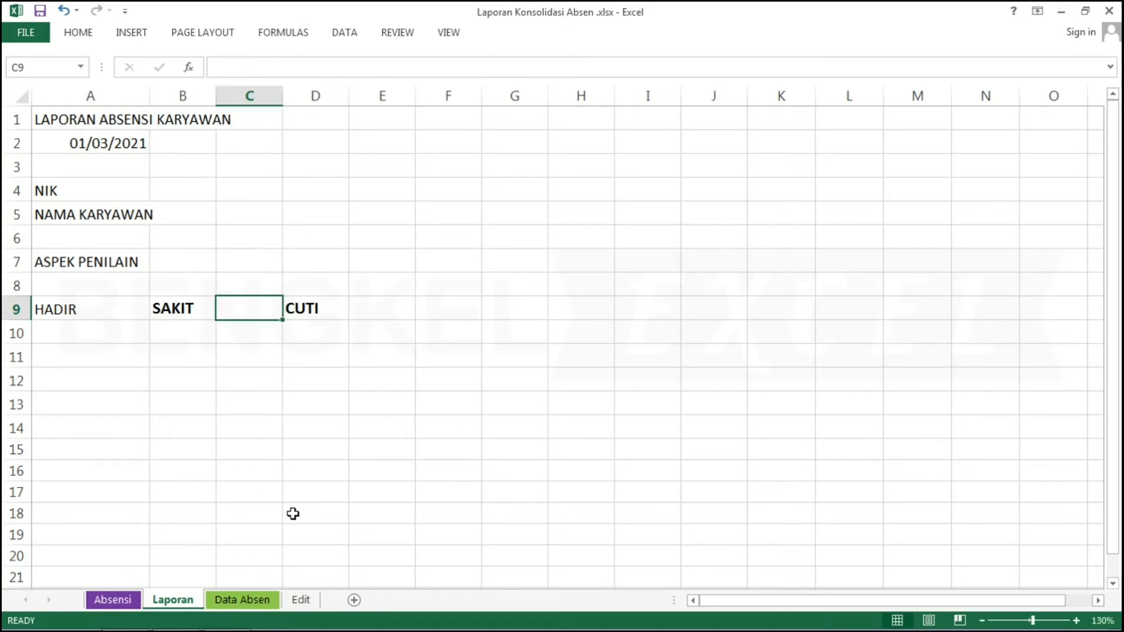
# - Enter the headings CUTI in cell C9 and TANPA KETERANGAN in cell D9
pyautogui.write('CUTI')
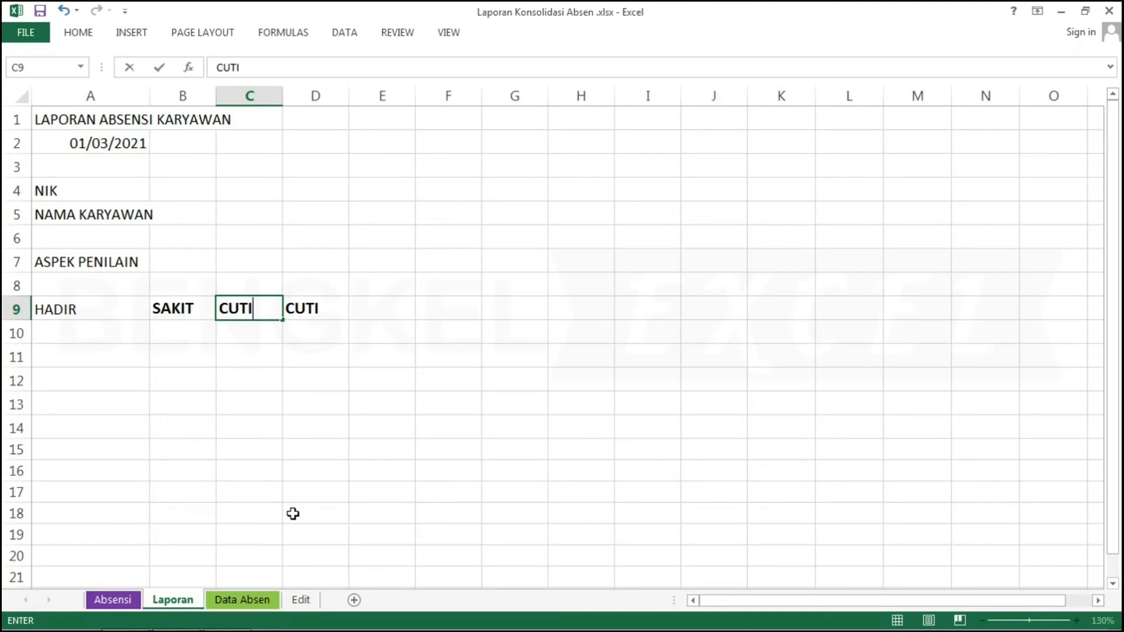
pyautogui.press('Tab')
pyautogui.write('TA')
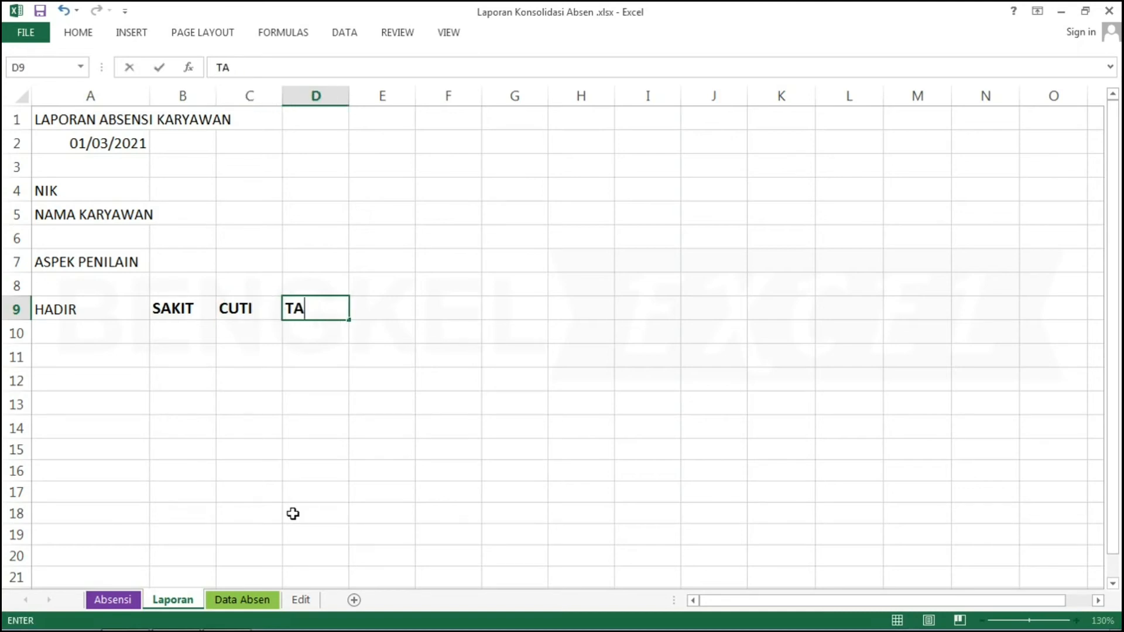
pyautogui.write('NPA')
pyautogui.write(' KWE')
pyautogui.press('BackSpace')
pyautogui.press('BackSpace')
pyautogui.write('ET')
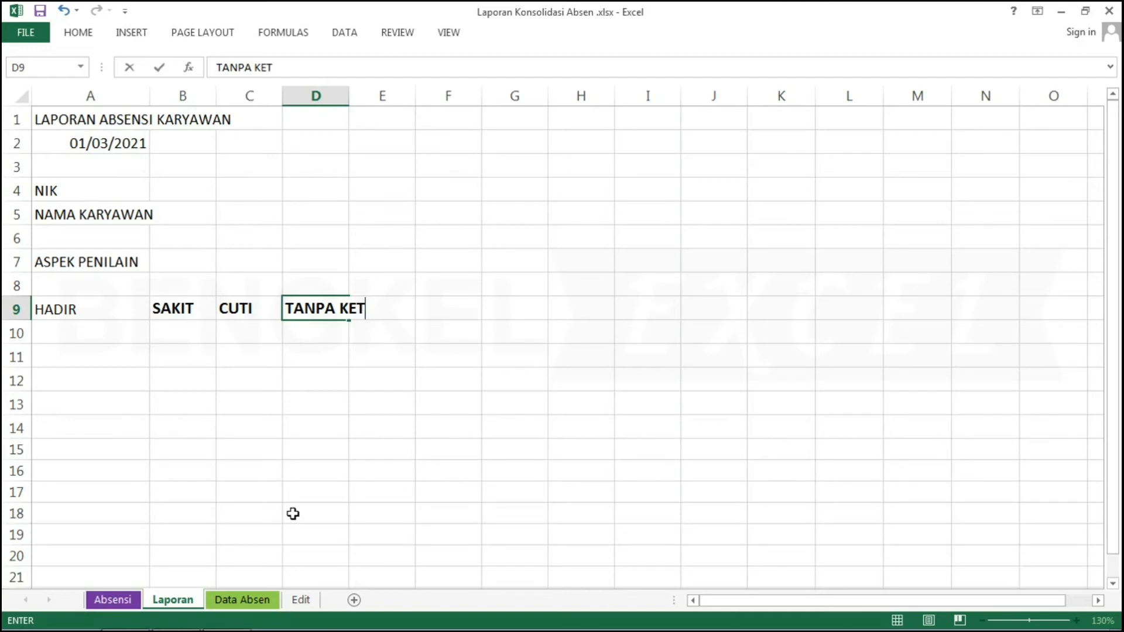
pyautogui.write('ERANGA')
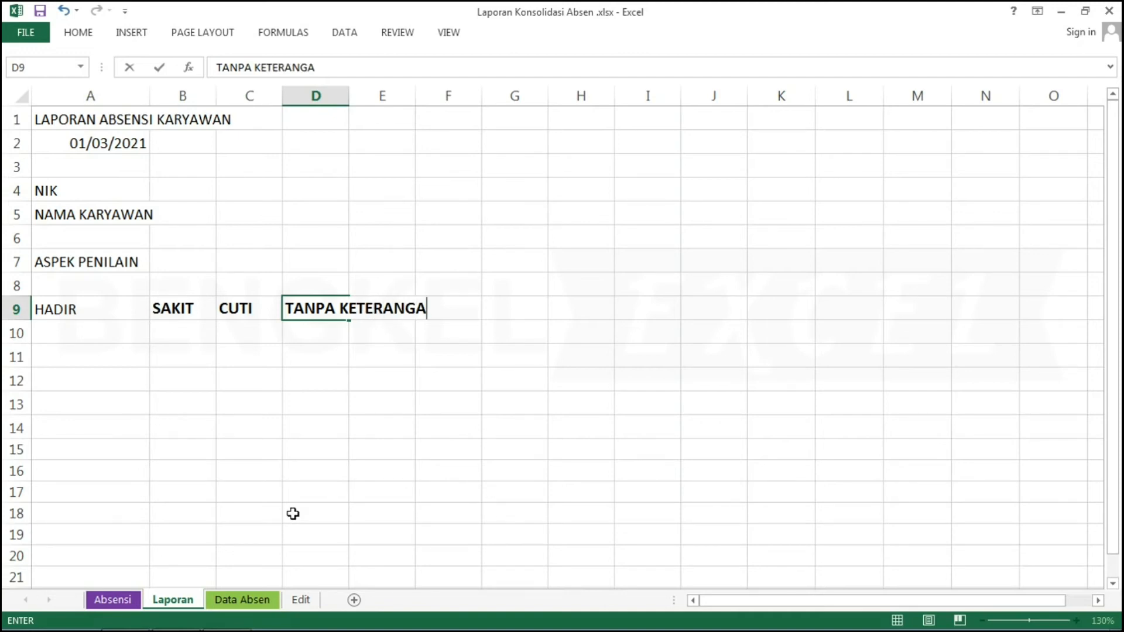
pyautogui.write('N')
pyautogui.press('Return')
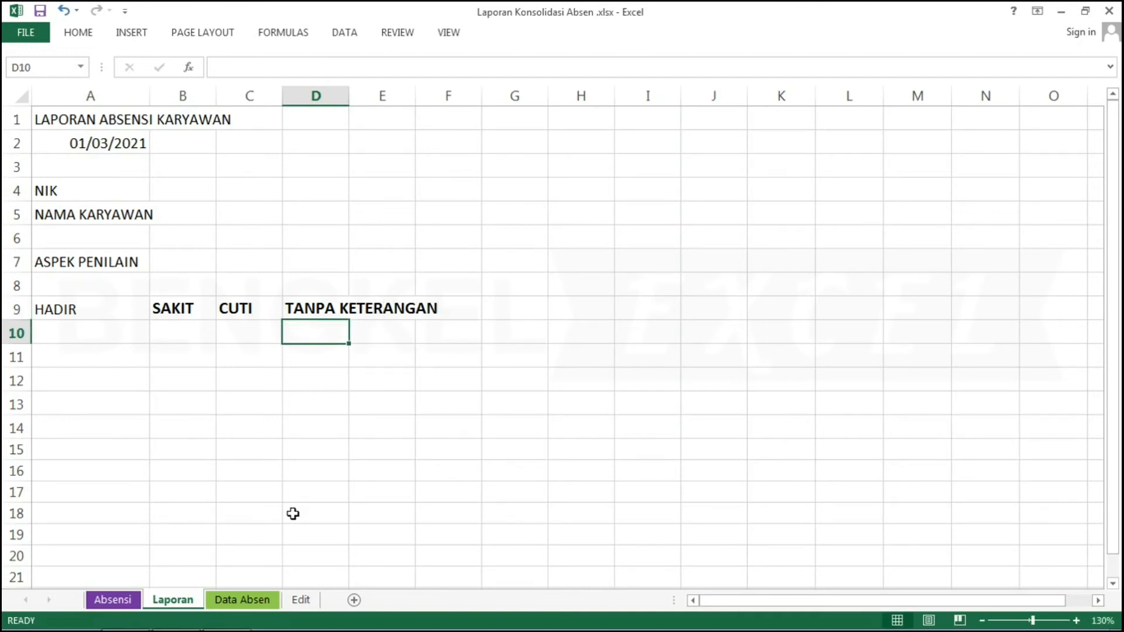
# - Shrink rows 6, 8 and 10 to thin spacers, make row 11 much taller, and widen column A to fit NAMA KARYAWAN
pyautogui.press('Up')
pyautogui.press('Left')
pyautogui.press('Left')
pyautogui.press('Left')
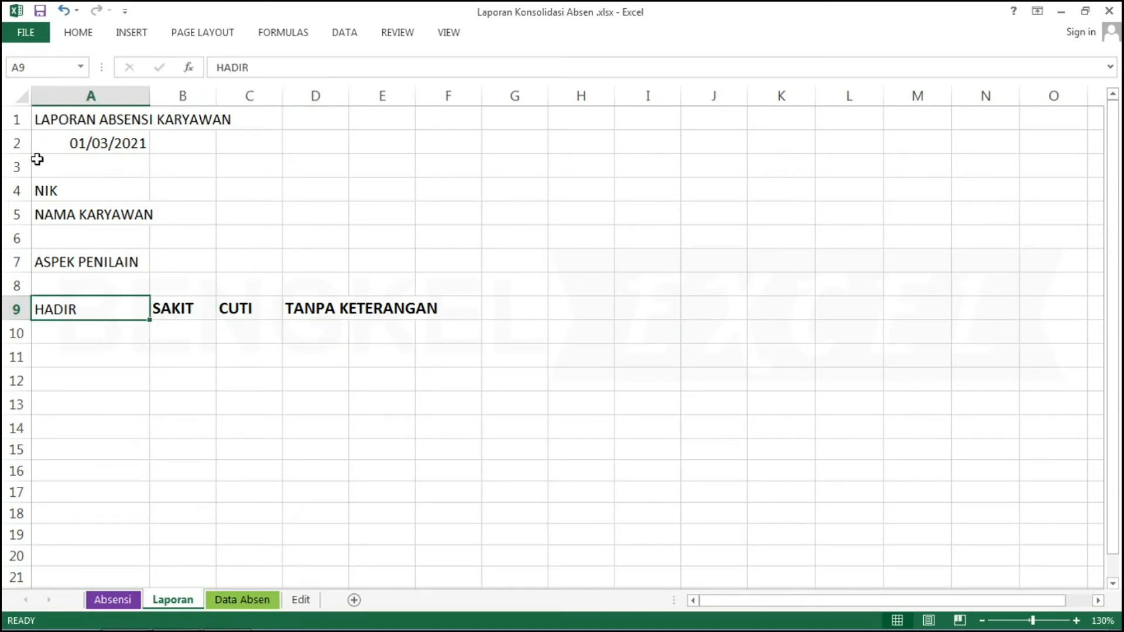
pyautogui.moveTo(17, 296); pyautogui.dragTo(19, 229)
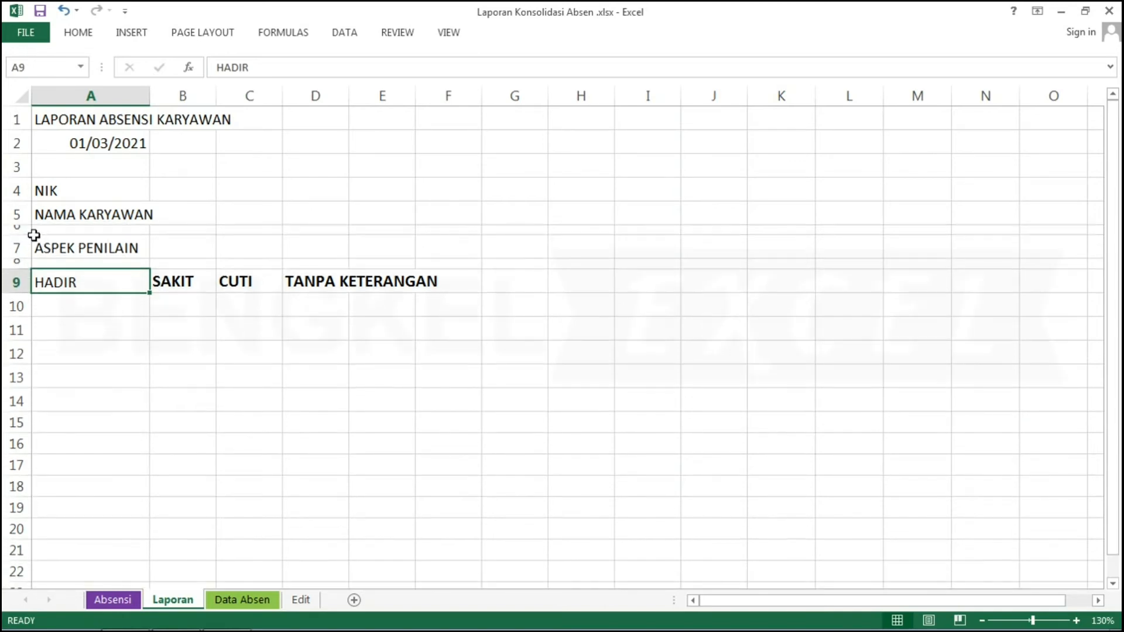
pyautogui.moveTo(150, 96); pyautogui.dragTo(174, 98)
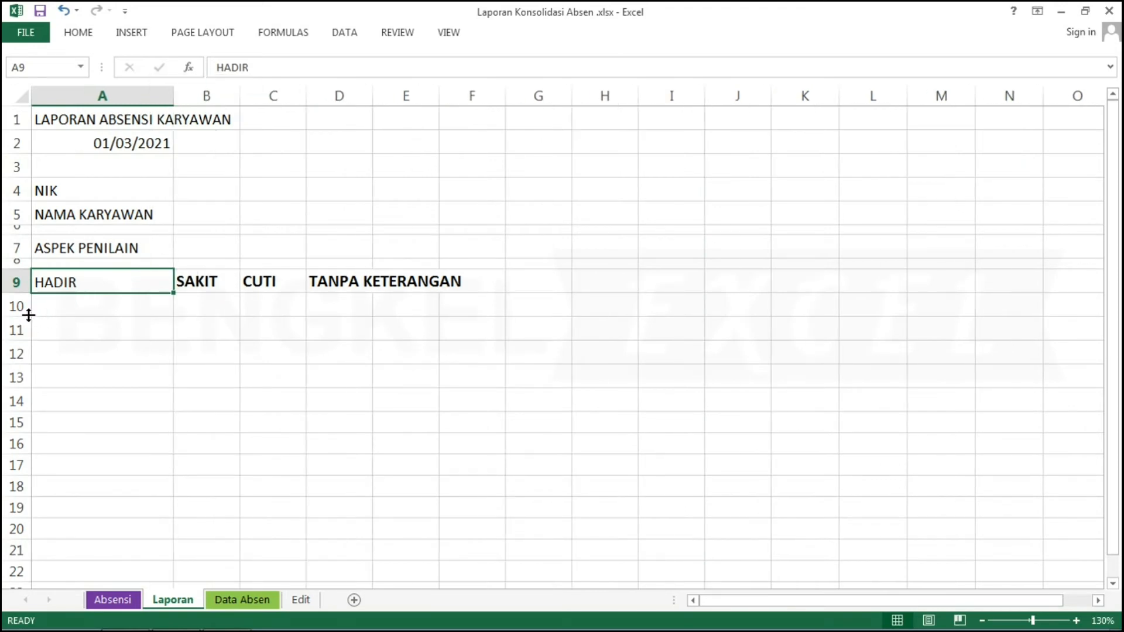
pyautogui.moveTo(16, 315); pyautogui.dragTo(34, 302)
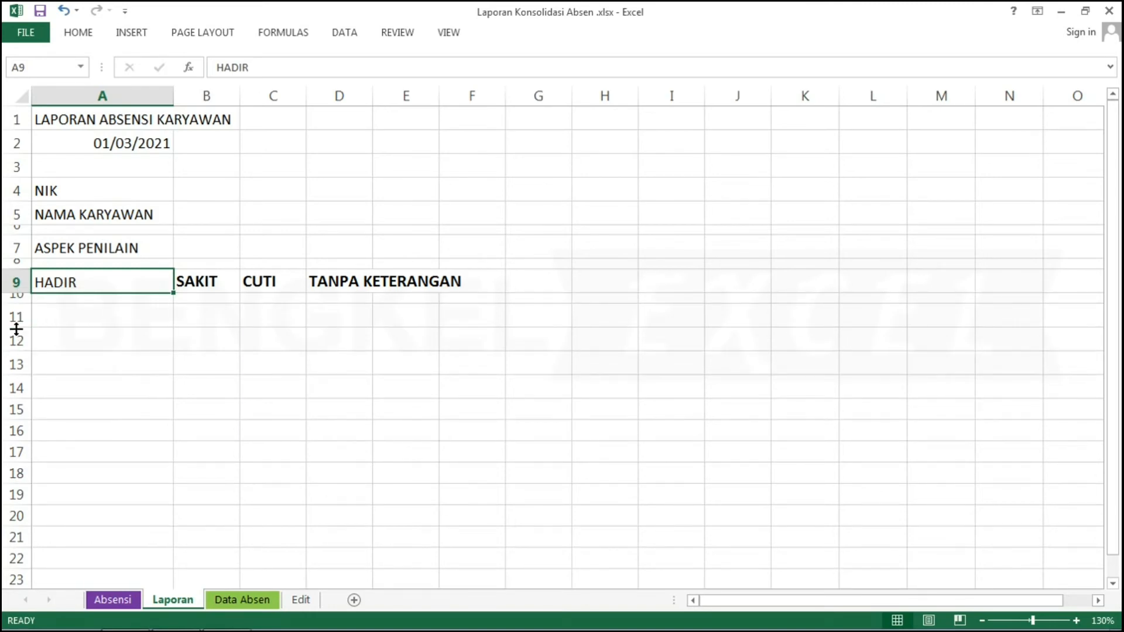
pyautogui.moveTo(17, 331); pyautogui.dragTo(12, 406)
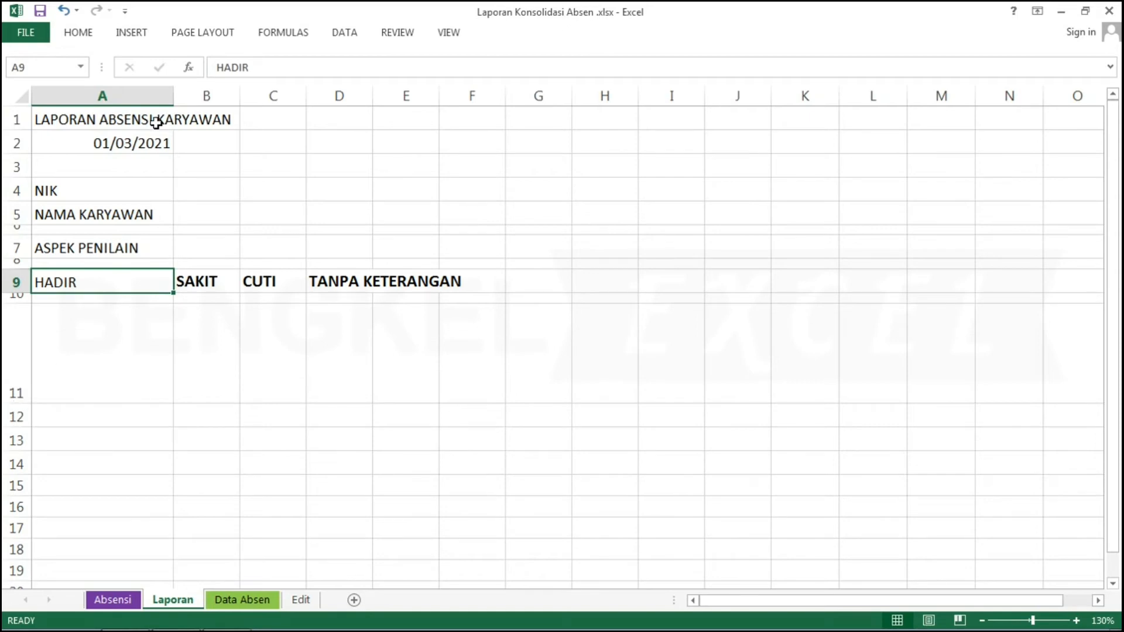
# - Widen columns A to D equally to fit TANPA KETERANGAN and make their contents bold and horizontally centered
pyautogui.moveTo(89, 94); pyautogui.dragTo(443, 96)
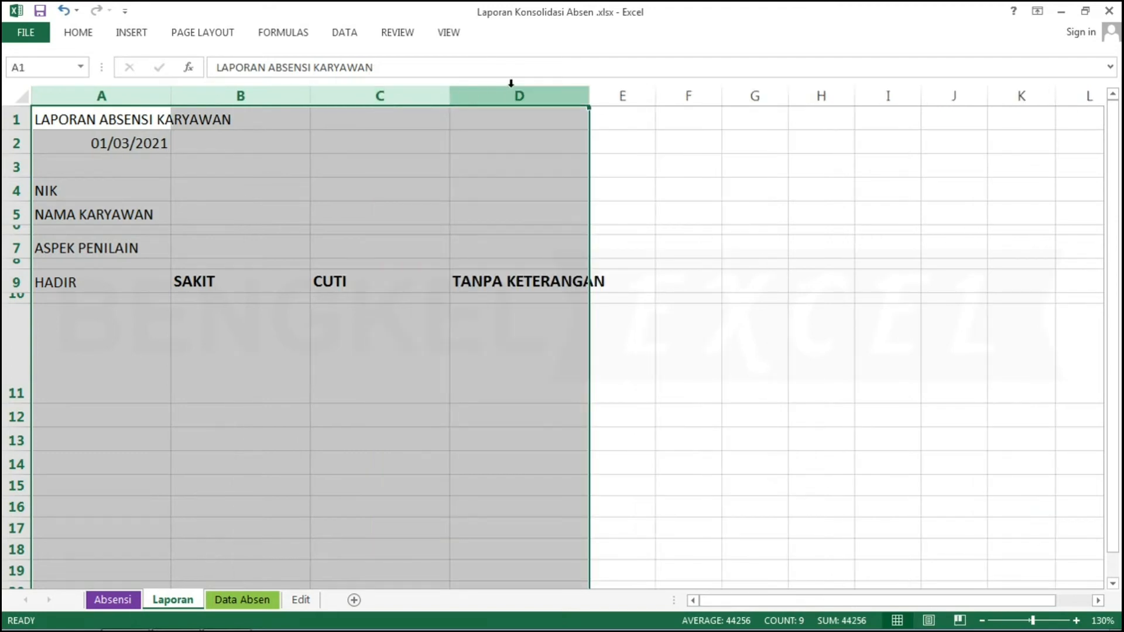
pyautogui.moveTo(588, 97); pyautogui.dragTo(613, 101)
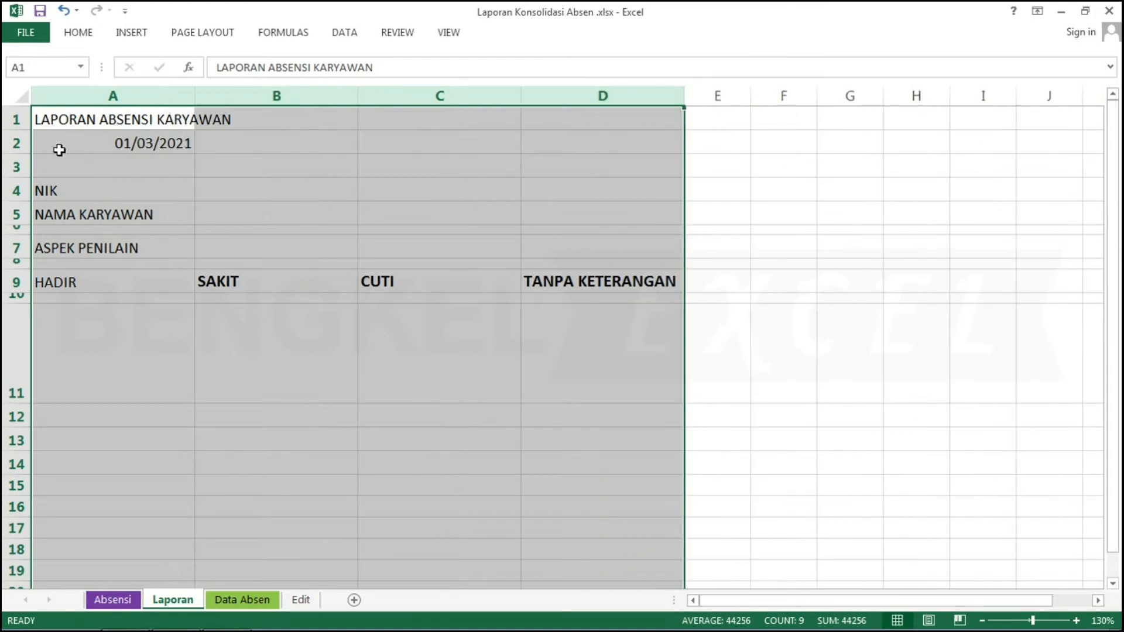
pyautogui.click(82, 37)
pyautogui.click(144, 87)
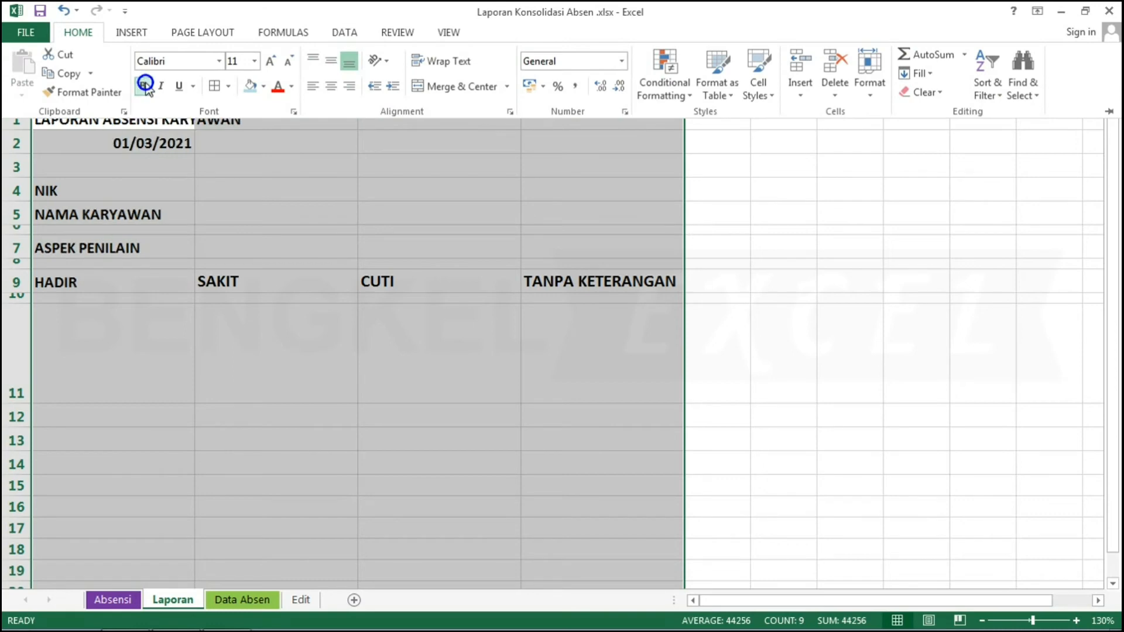
pyautogui.click(331, 86)
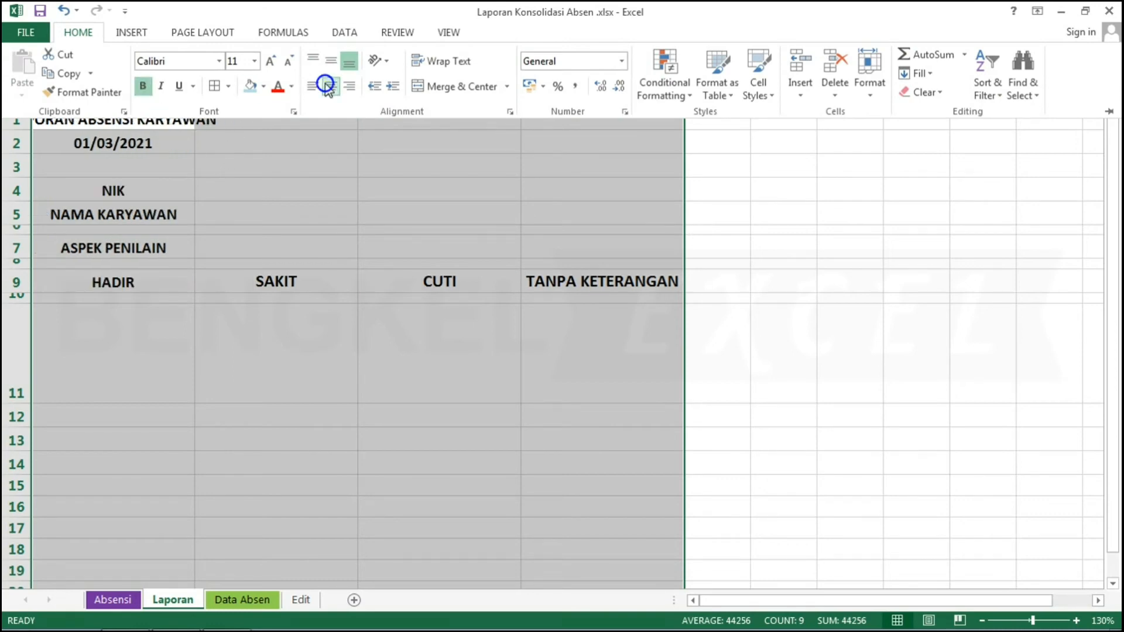
pyautogui.click(245, 251)
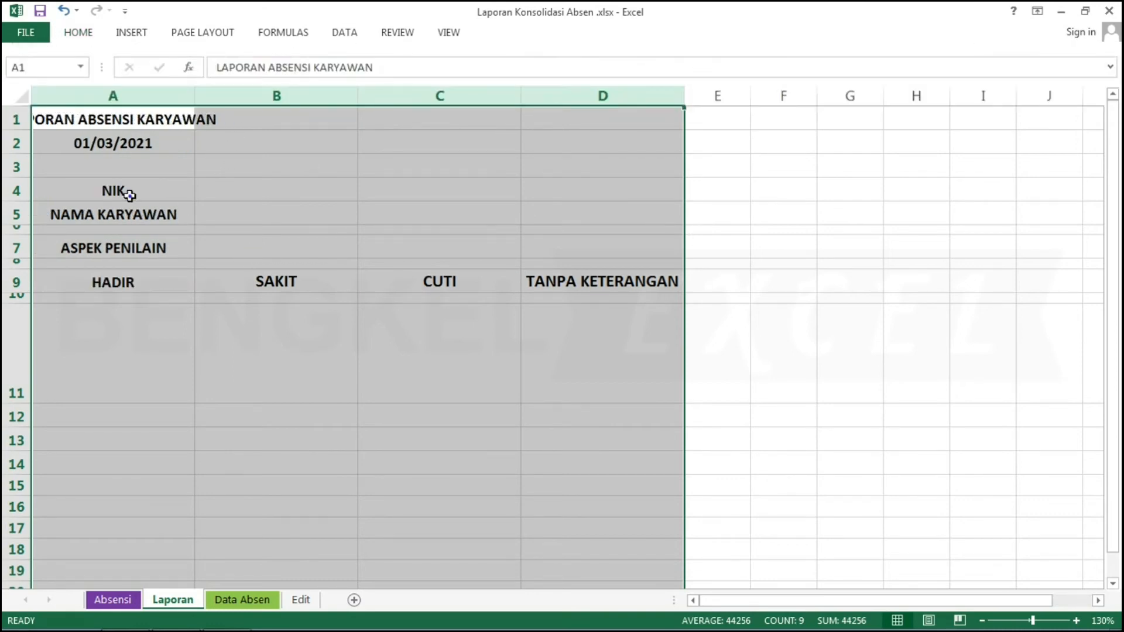
# - Left-align the NIK and NAMA KARYAWAN labels in A4:A5
pyautogui.click(123, 191)
pyautogui.moveTo(122, 190); pyautogui.dragTo(115, 212)
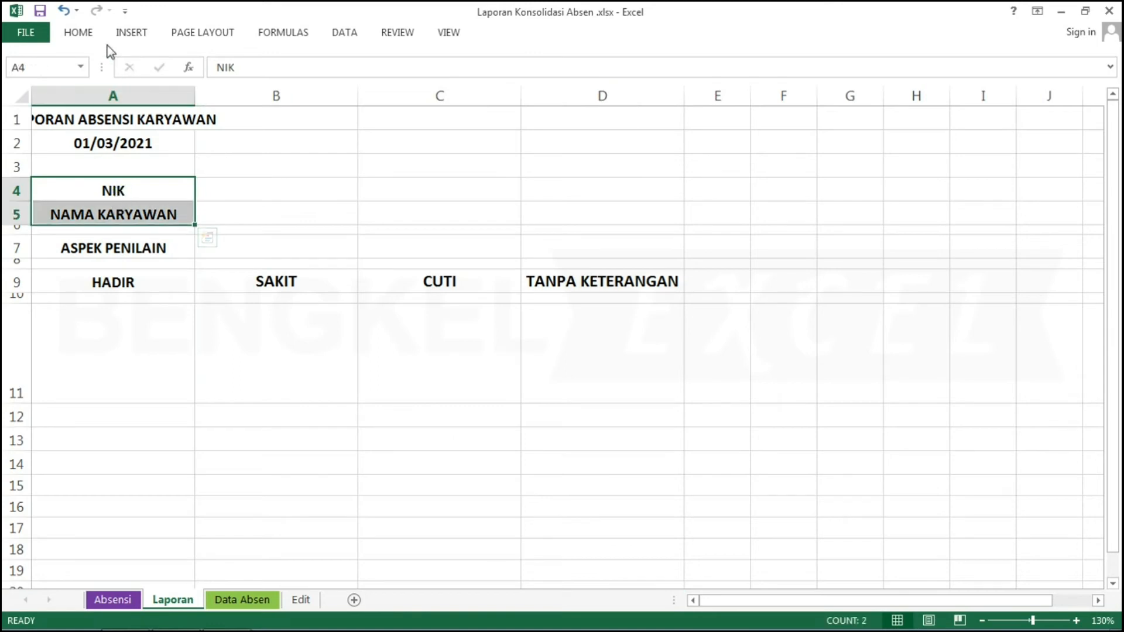
pyautogui.click(84, 34)
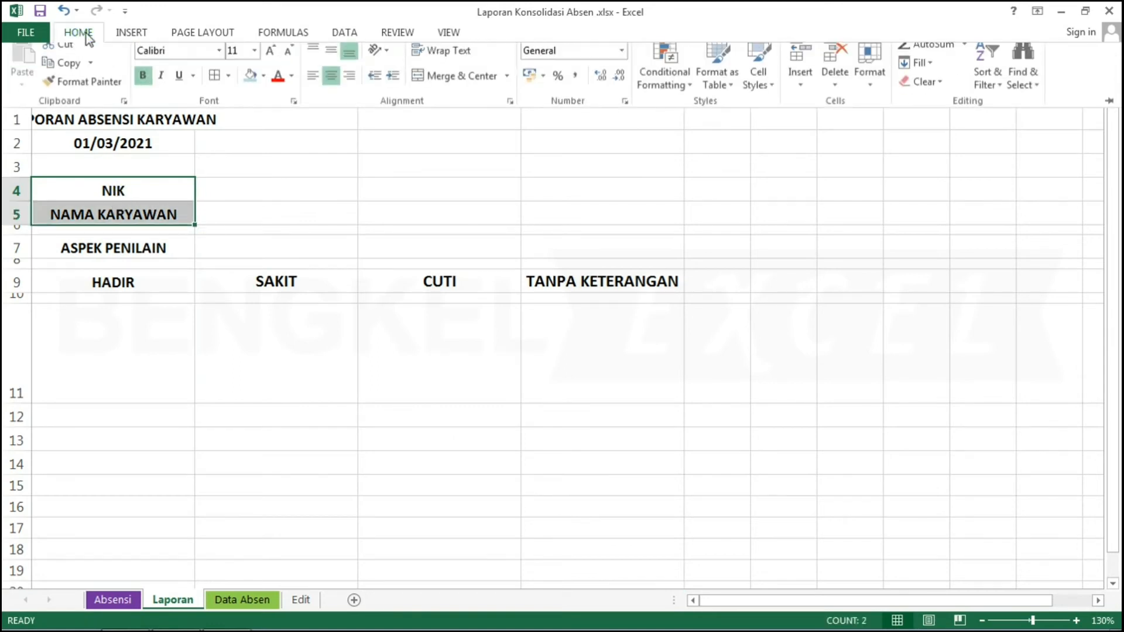
pyautogui.click(313, 86)
pyautogui.click(80, 275)
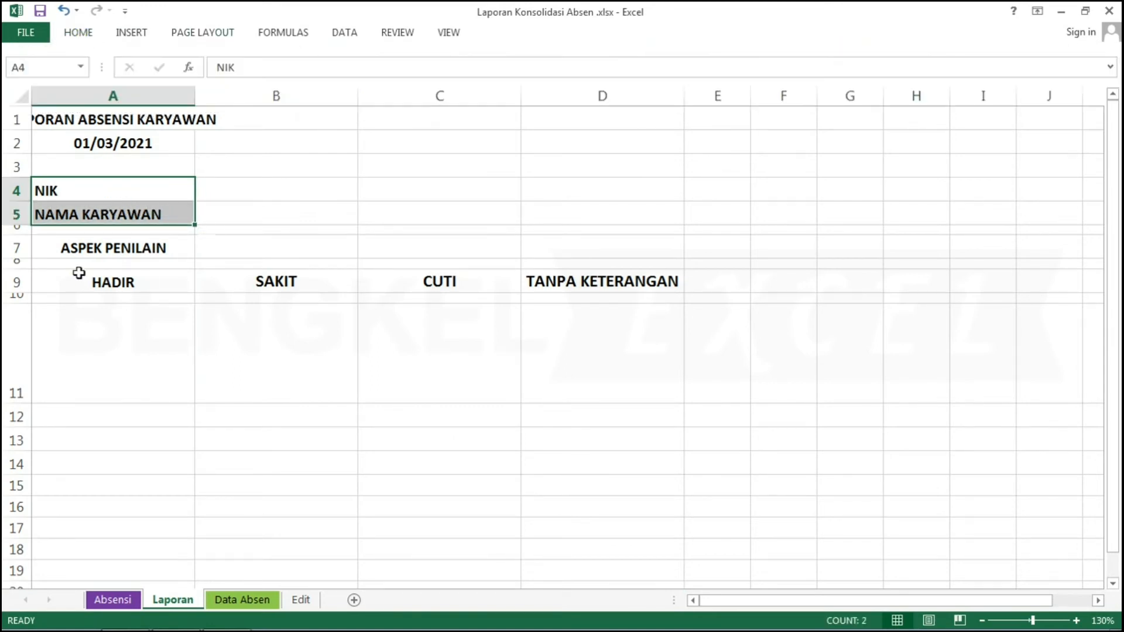
# - Apply borders around all cells of the heading row A9:D9, from HADIR to TANPA KETERANGAN
pyautogui.click(79, 280)
pyautogui.hotkey('shift', 'Right')
pyautogui.hotkey('shift', 'Right')
pyautogui.hotkey('shift', 'Right')
pyautogui.hotkey('shift', 'Right')
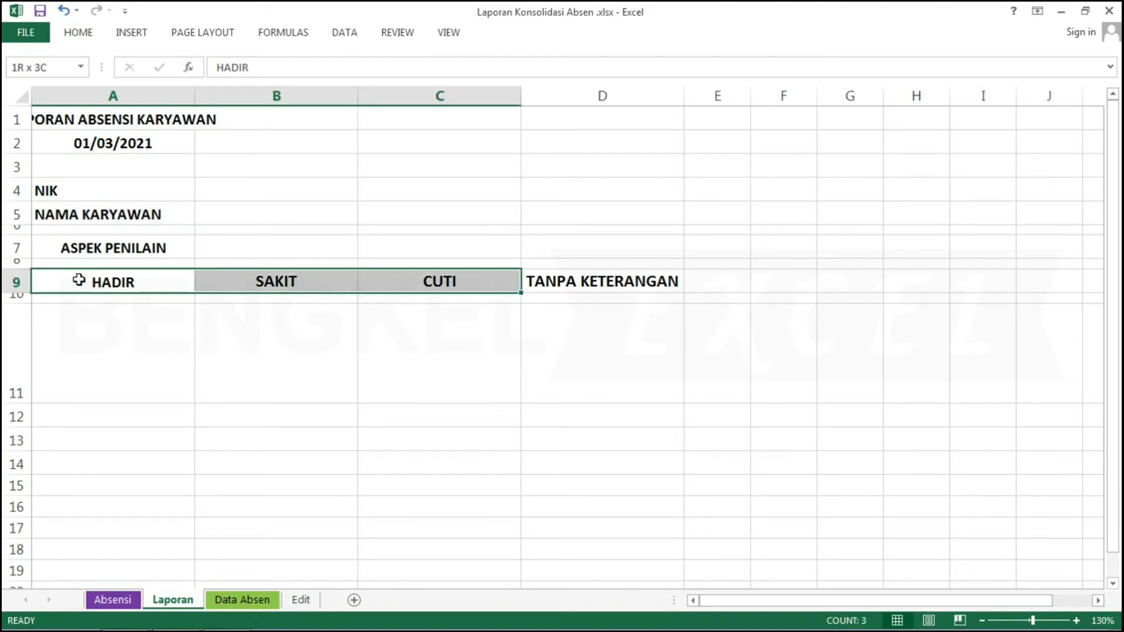
pyautogui.hotkey('shift', 'Left')
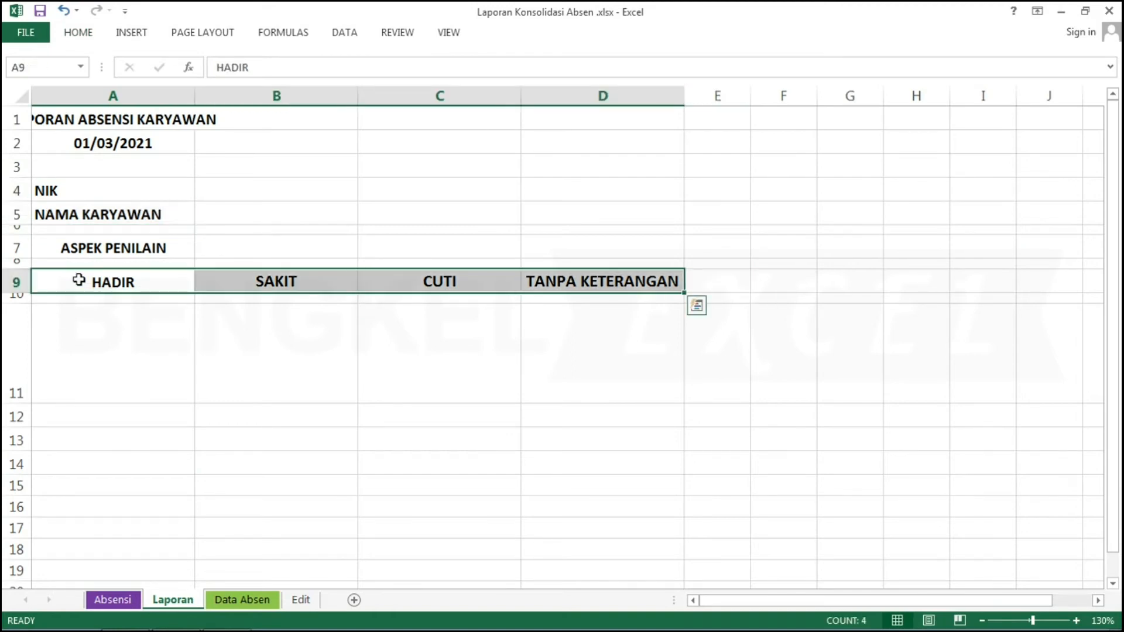
pyautogui.click(78, 32)
pyautogui.click(214, 86)
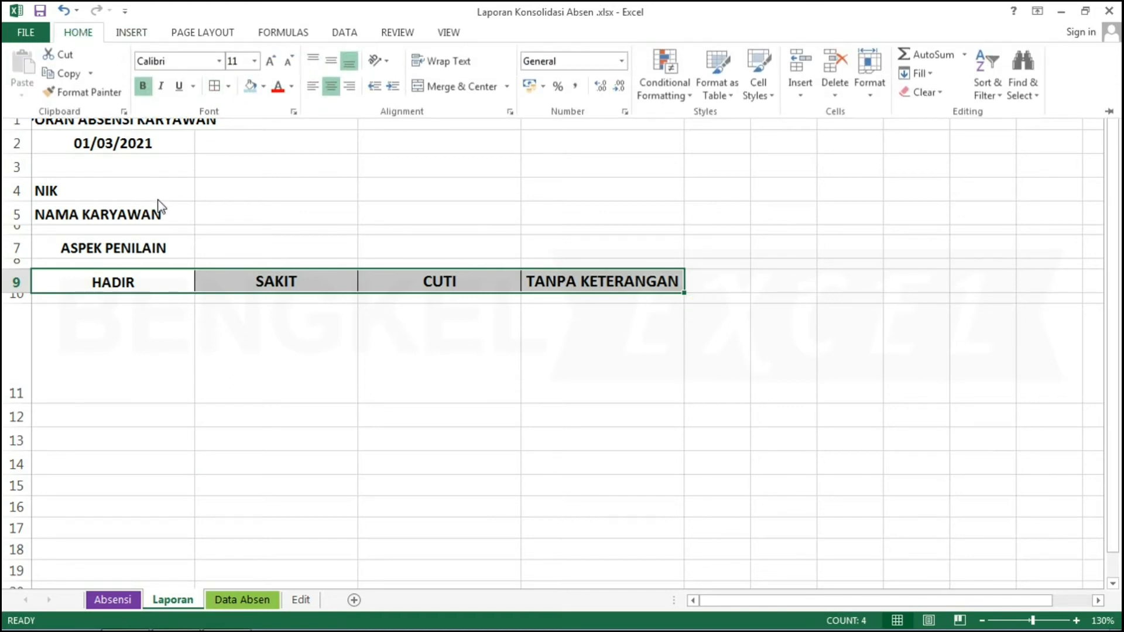
# - Add borders to A7:D7 and merge and center the ASPEK PENILAIN heading across it
pyautogui.click(85, 243)
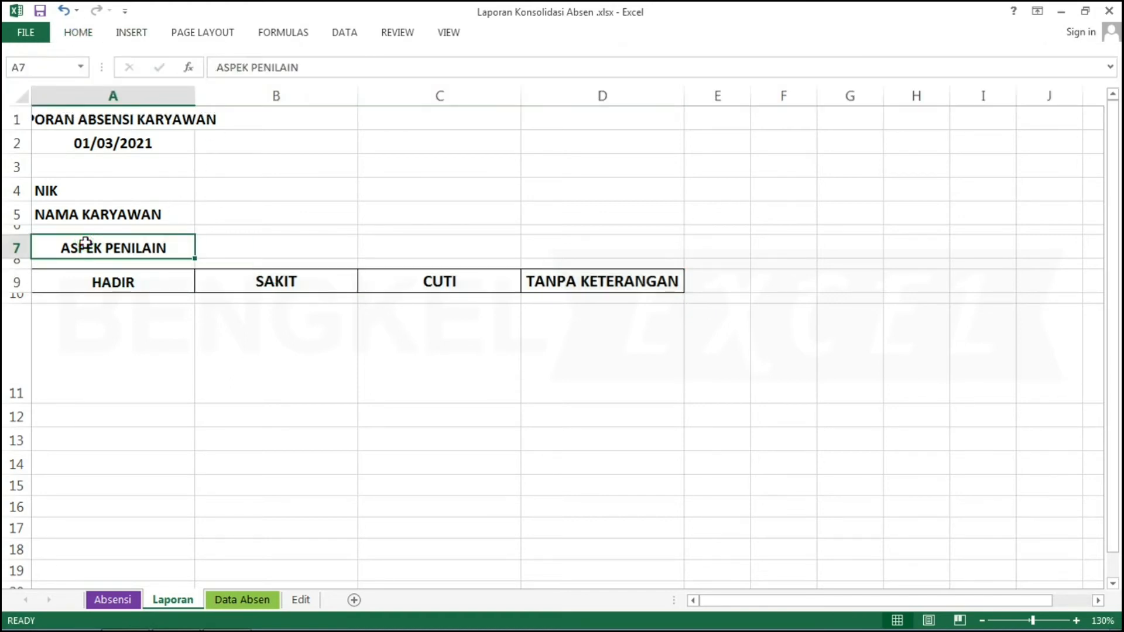
pyautogui.hotkey('shift', 'Right')
pyautogui.hotkey('shift', 'Right')
pyautogui.hotkey('shift', 'Right')
pyautogui.hotkey('shift', 'Right')
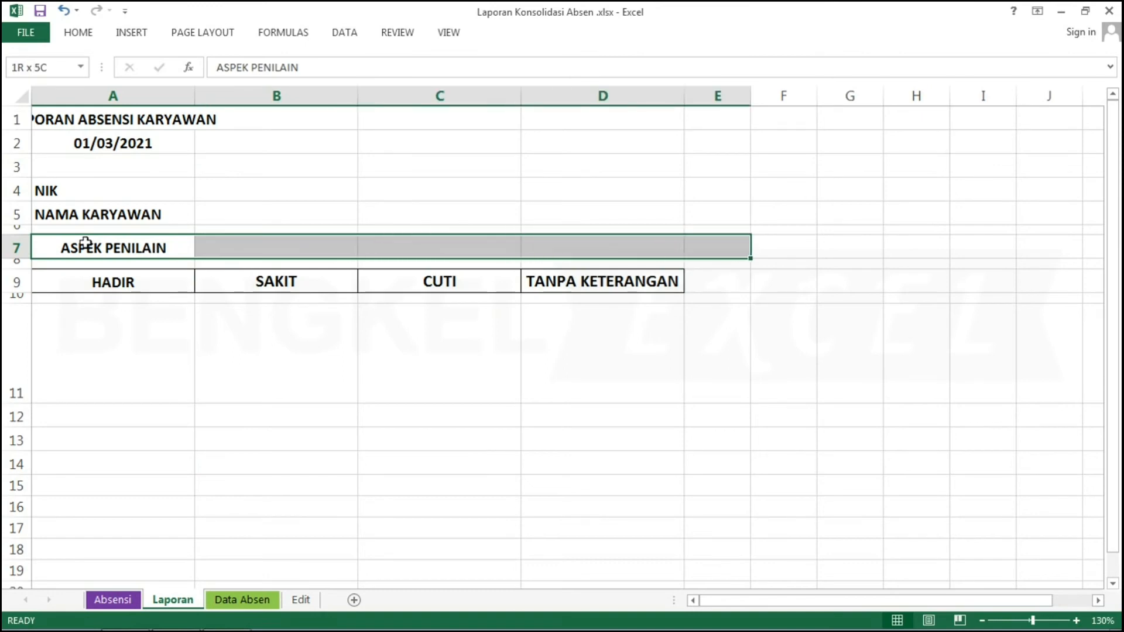
pyautogui.hotkey('shift', 'Left')
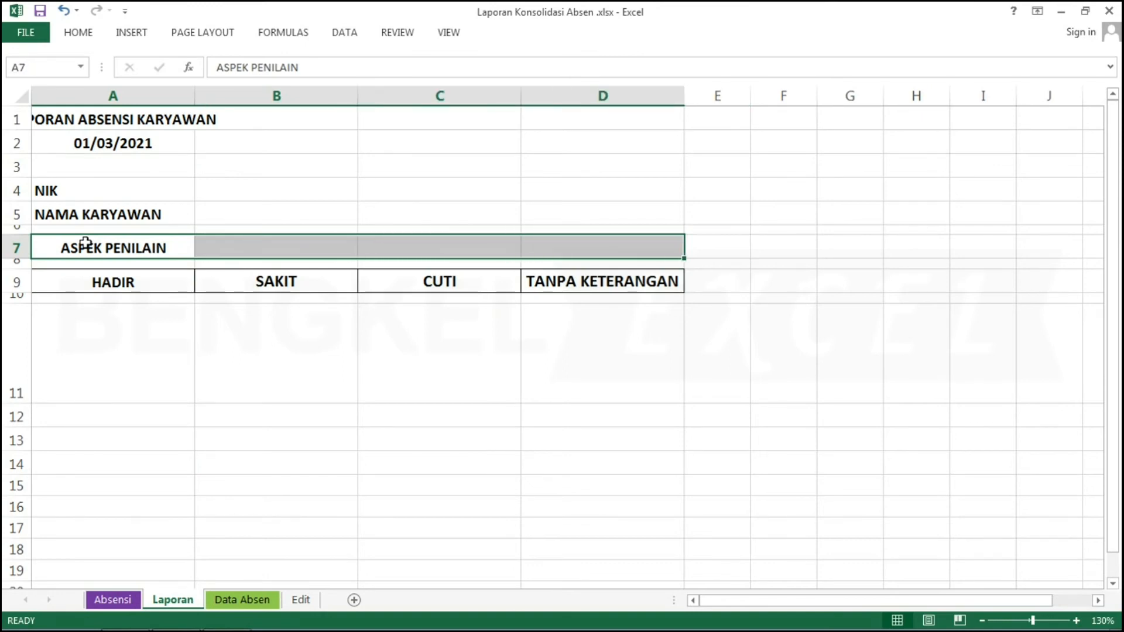
pyautogui.click(76, 34)
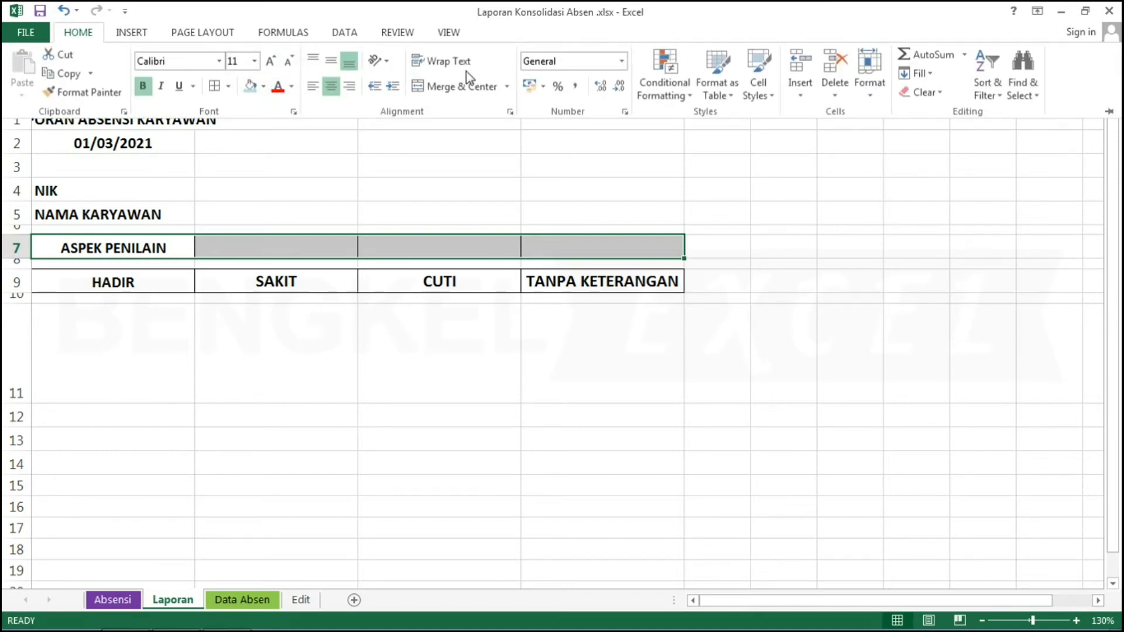
pyautogui.click(465, 88)
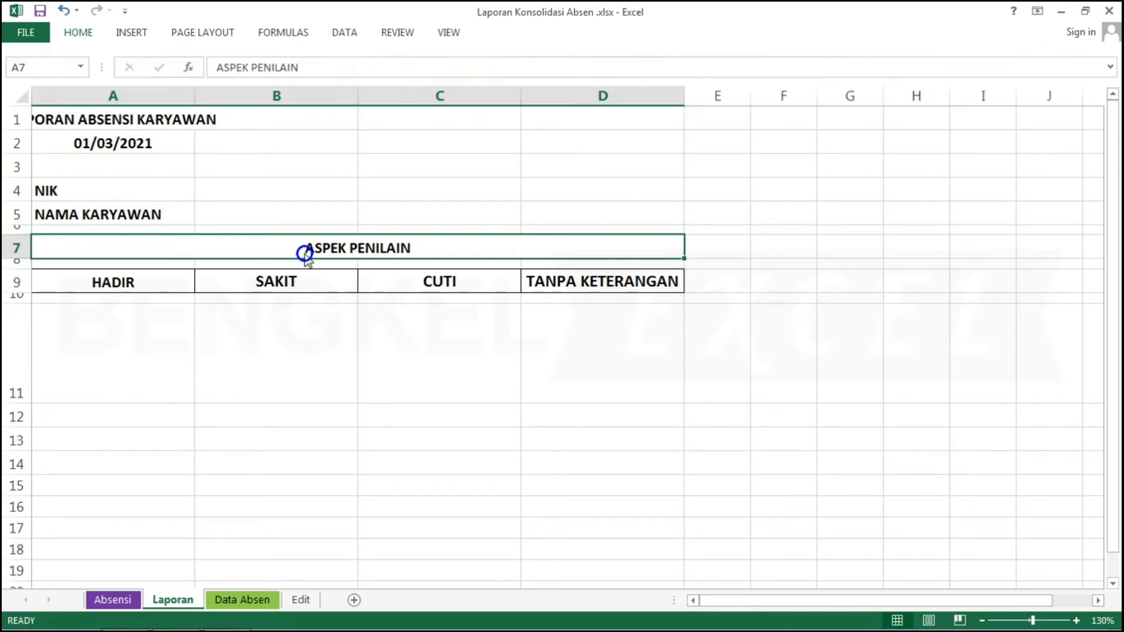
# - Middle-align the merged ASPEK PENILAIN heading vertically and increase its font size by one step
pyautogui.click(70, 34)
pyautogui.click(331, 60)
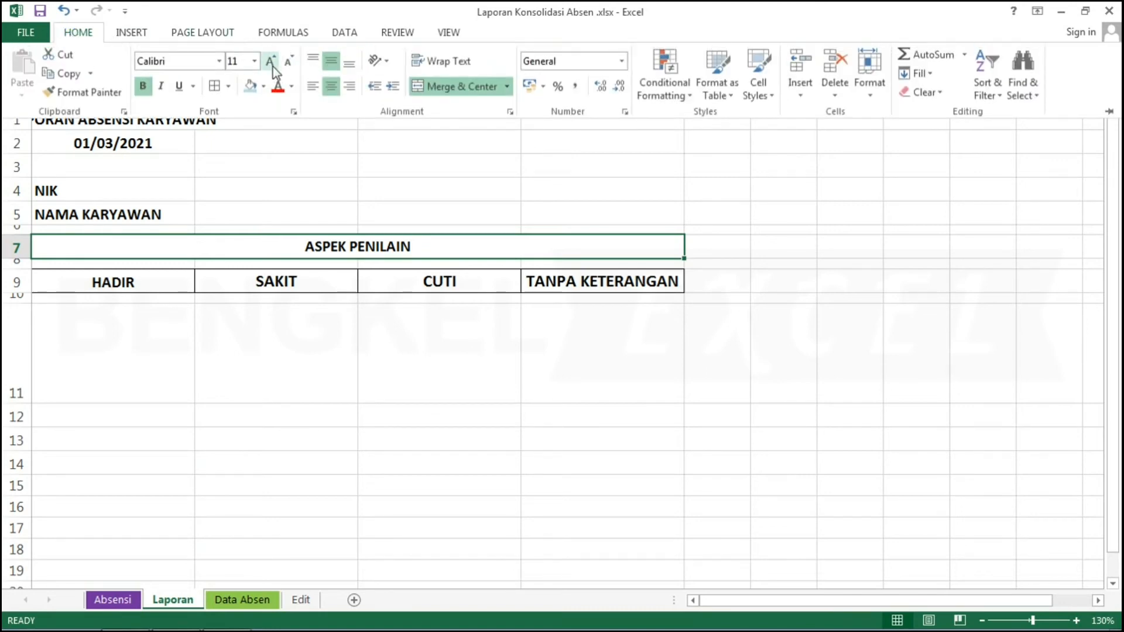
pyautogui.click(271, 63)
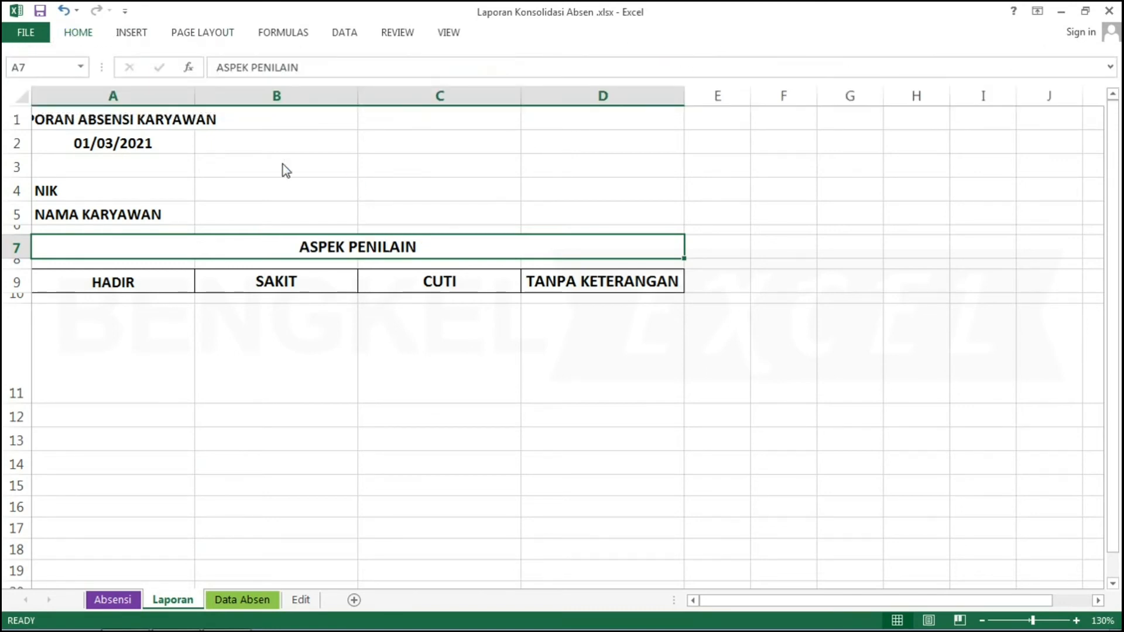
# - Merge and center the LAPORAN ABSENSI KARYAWAN title across A1:E1, middle-aligned at font size 12
pyautogui.click(51, 118)
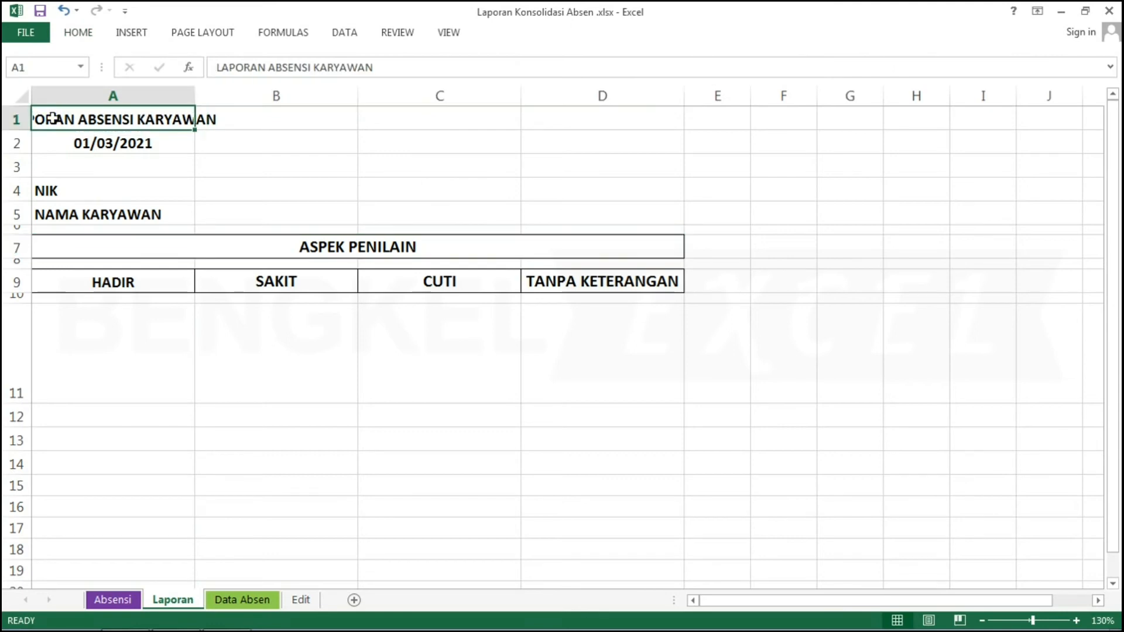
pyautogui.hotkey('shift', 'Right')
pyautogui.hotkey('shift', 'Right')
pyautogui.hotkey('shift', 'Right')
pyautogui.hotkey('shift', 'Right')
pyautogui.hotkey('shift', 'Right')
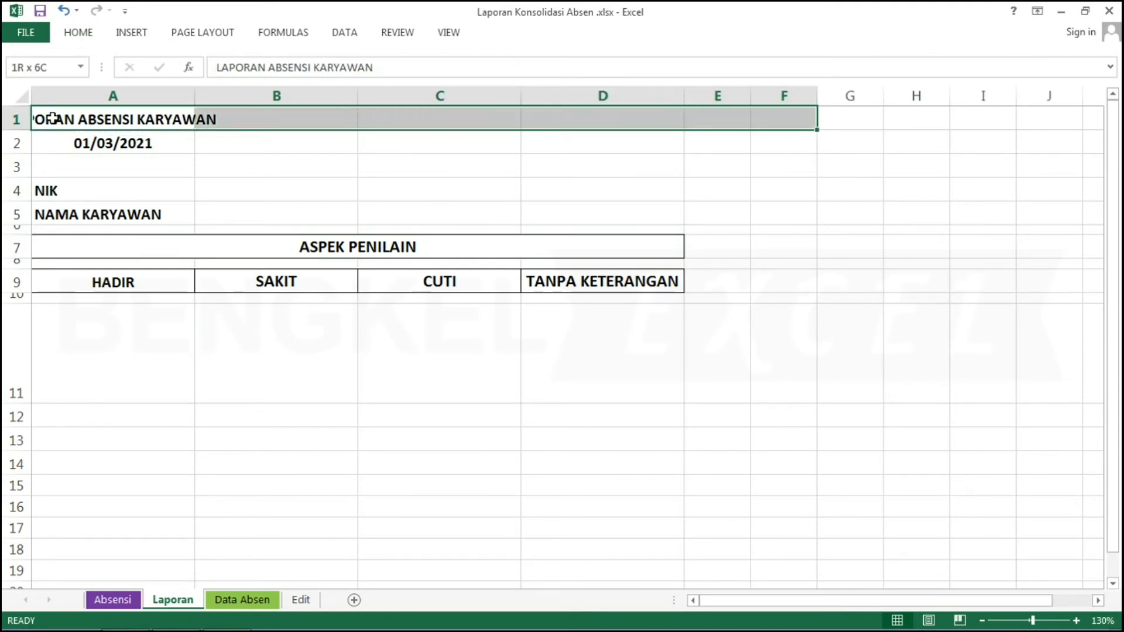
pyautogui.hotkey('shift', 'Left')
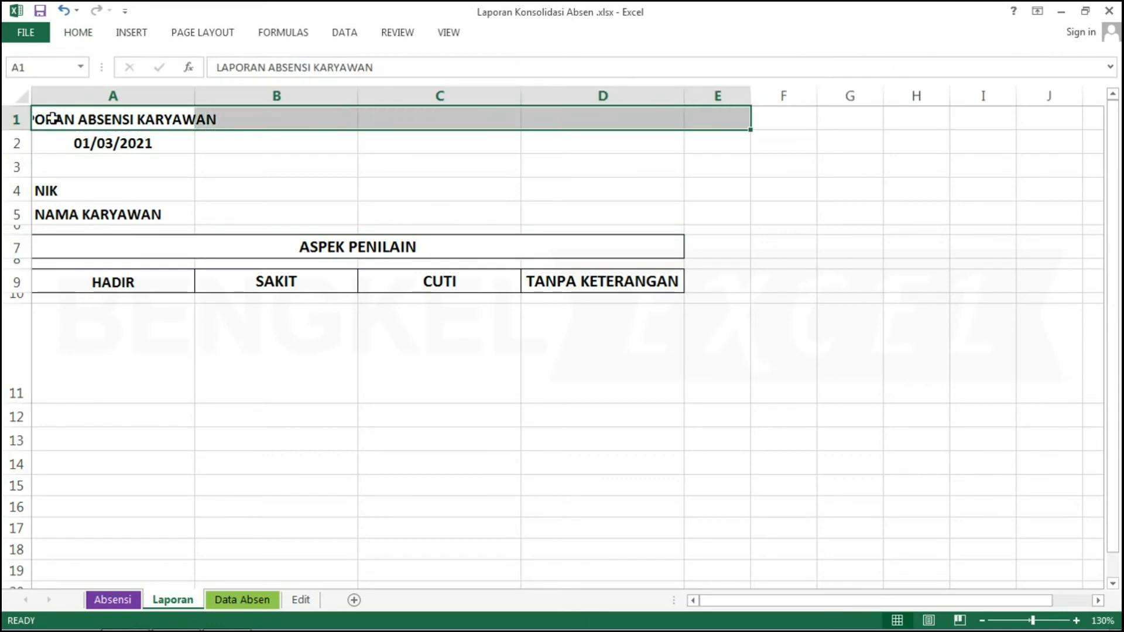
pyautogui.click(68, 35)
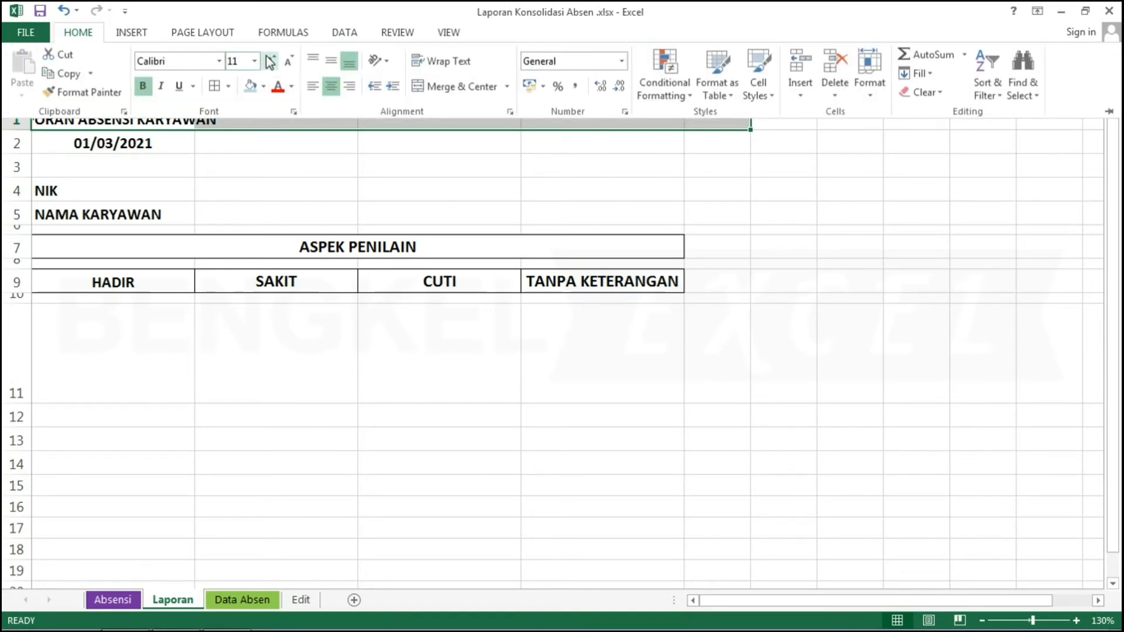
pyautogui.click(270, 61)
pyautogui.click(338, 63)
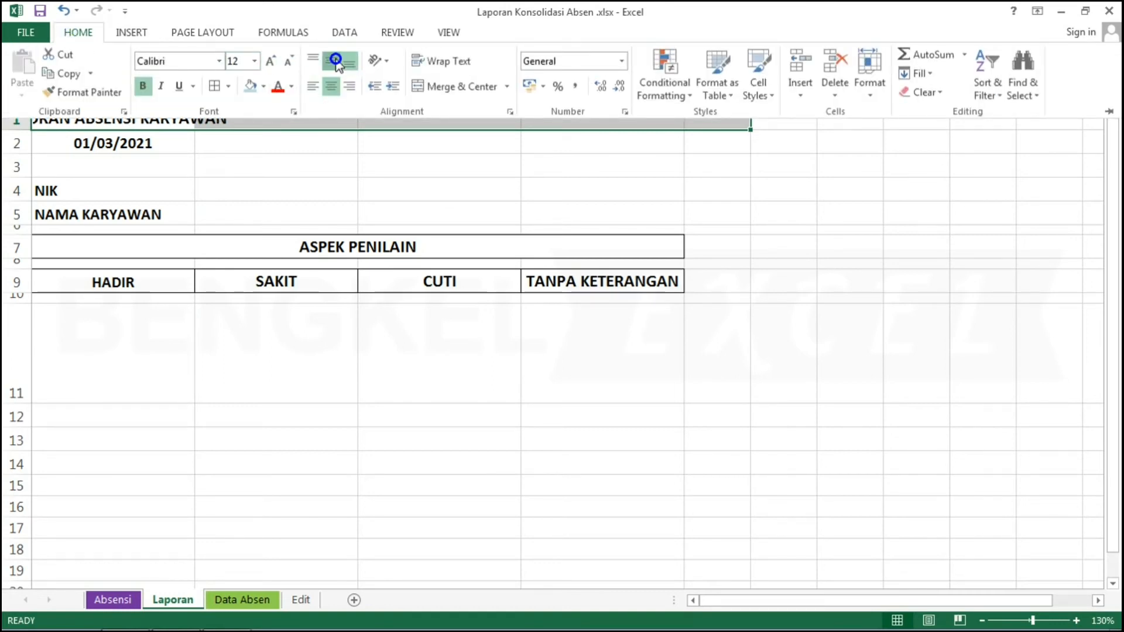
pyautogui.click(445, 88)
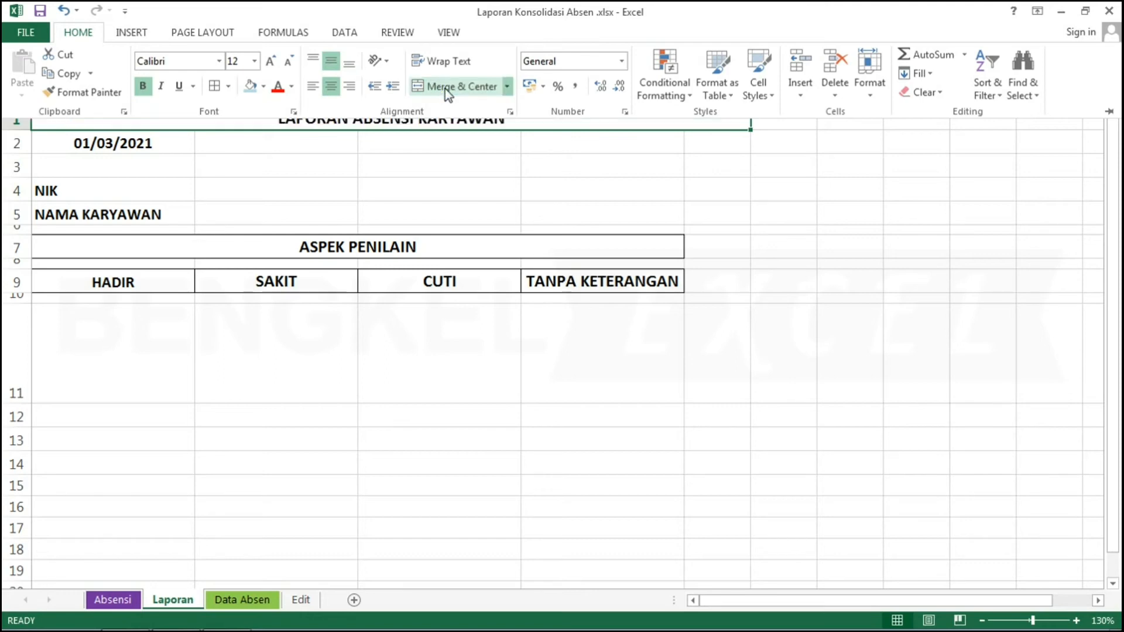
# - Merge and center the date in A2 across A2:D2
pyautogui.click(119, 141)
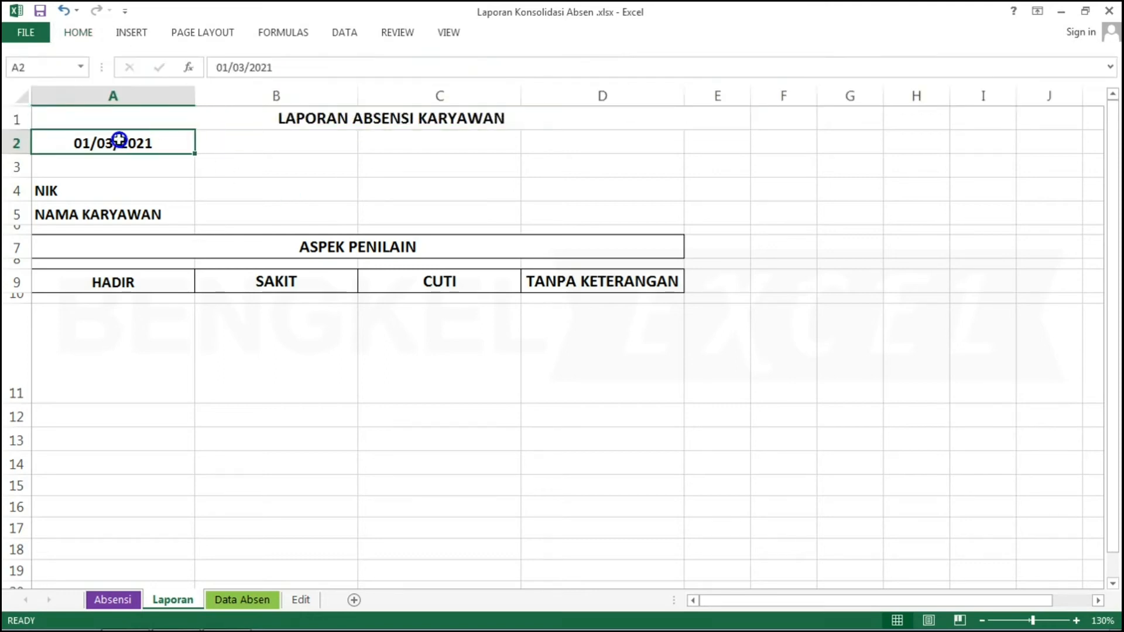
pyautogui.hotkey('shift', 'Right')
pyautogui.hotkey('shift', 'Right')
pyautogui.hotkey('shift', 'Right')
pyautogui.hotkey('shift', 'Right')
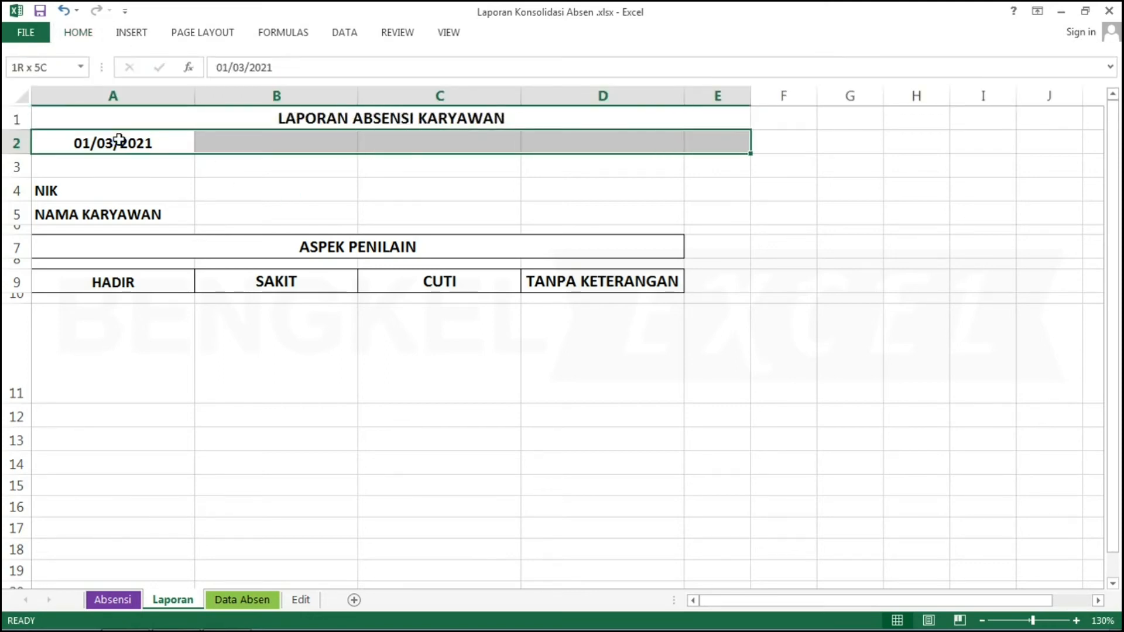
pyautogui.hotkey('shift', 'Left')
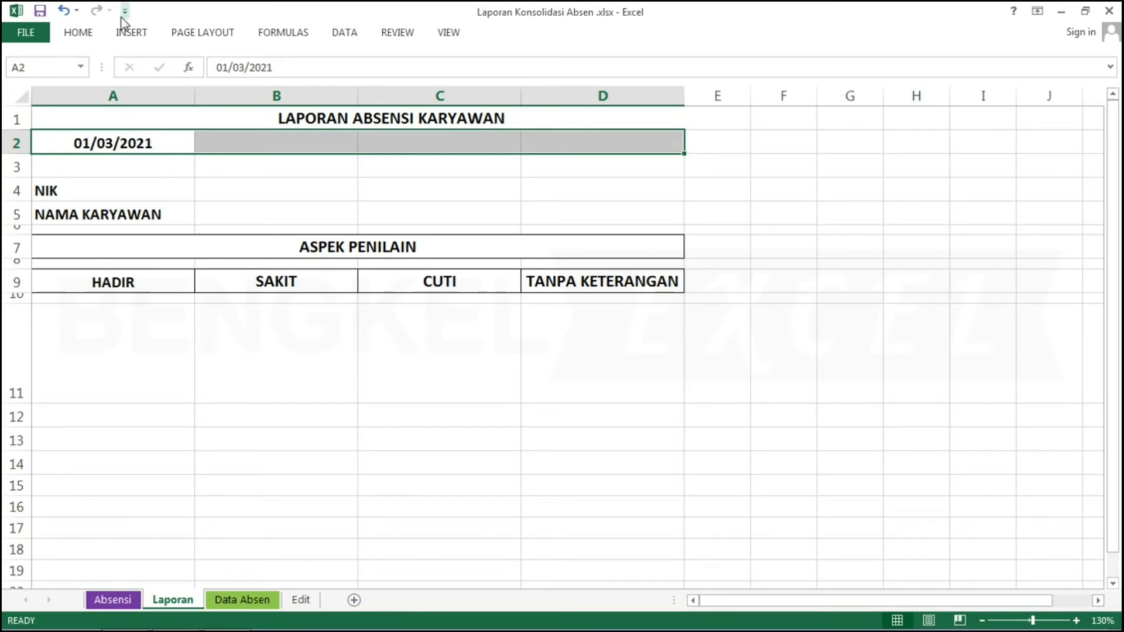
pyautogui.click(88, 37)
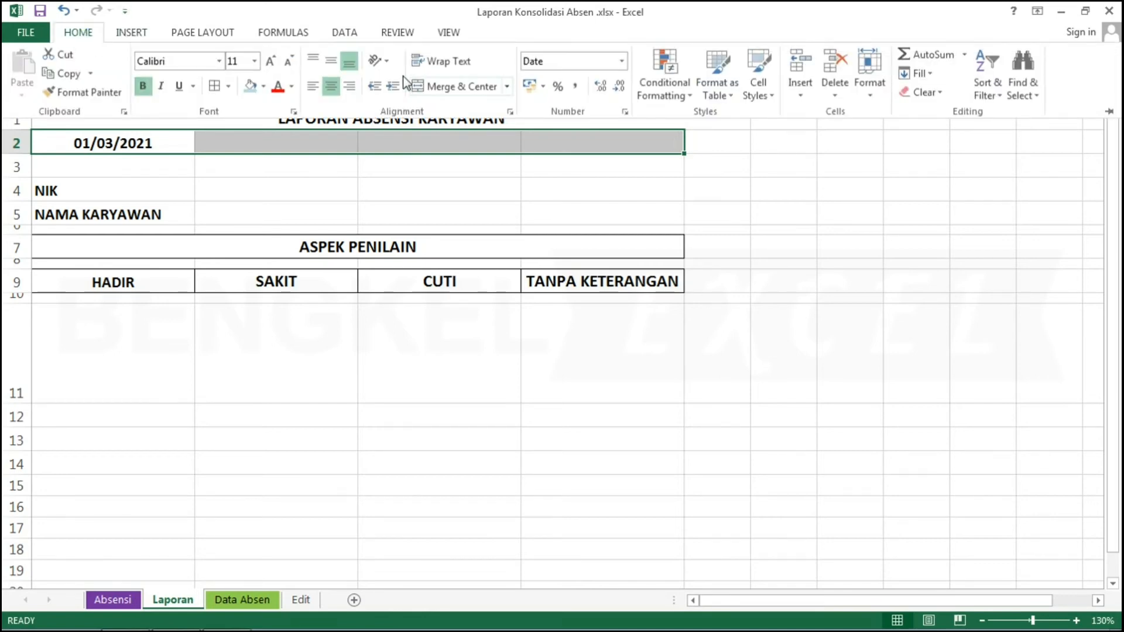
pyautogui.click(460, 94)
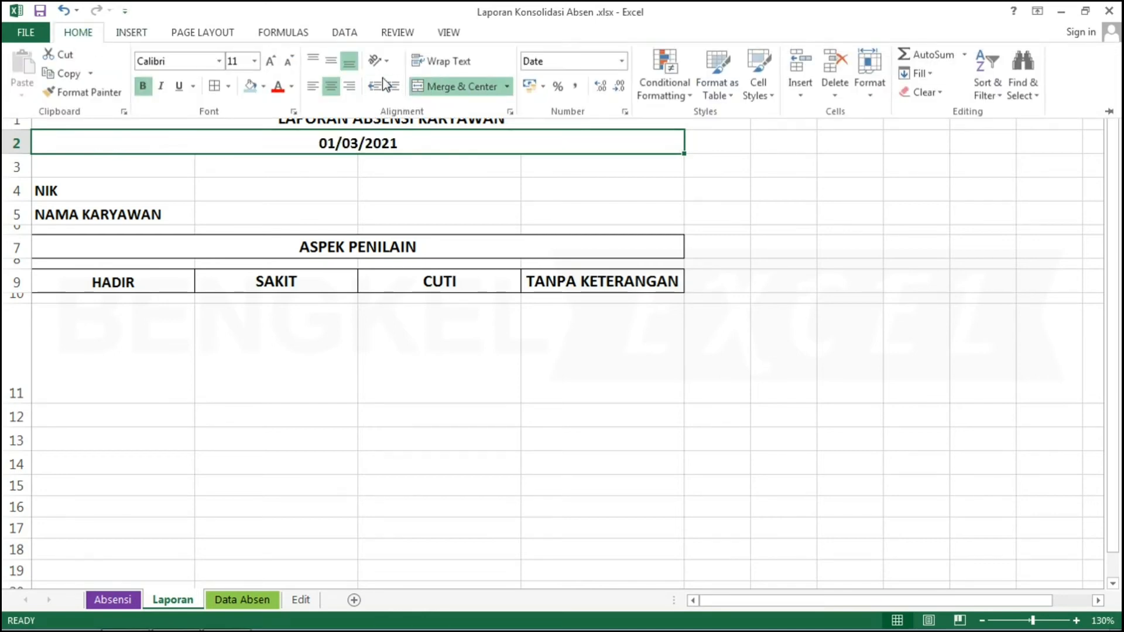
# - Apply the custom number format MMMM YYYY to the merged date cell in row 2
pyautogui.click(621, 61)
pyautogui.click(559, 452)
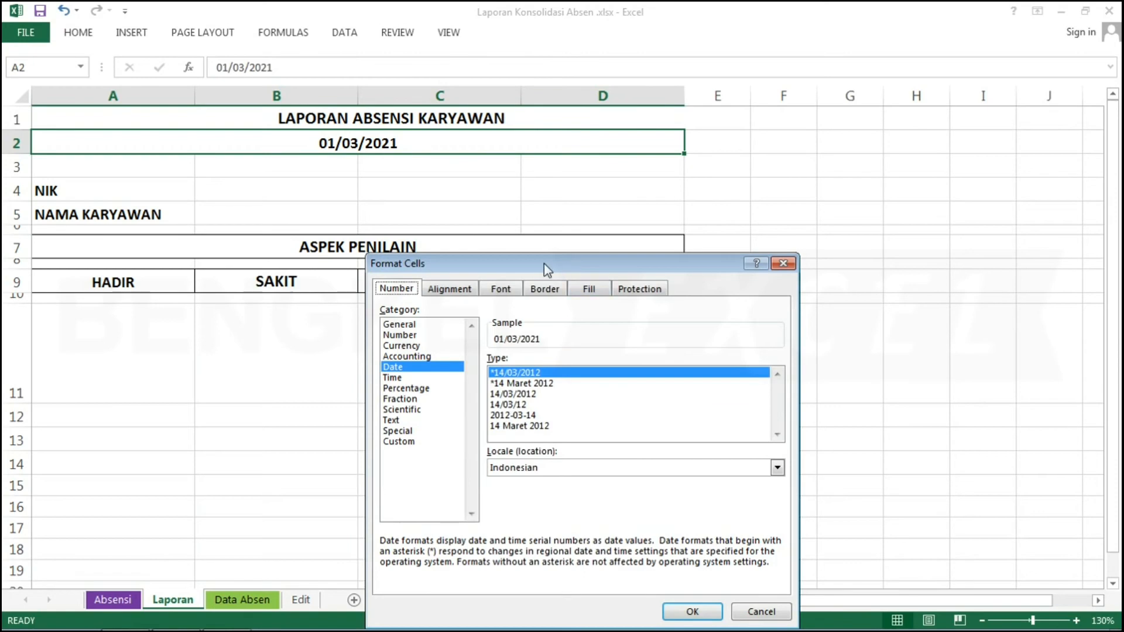
pyautogui.moveTo(543, 263); pyautogui.dragTo(582, 95)
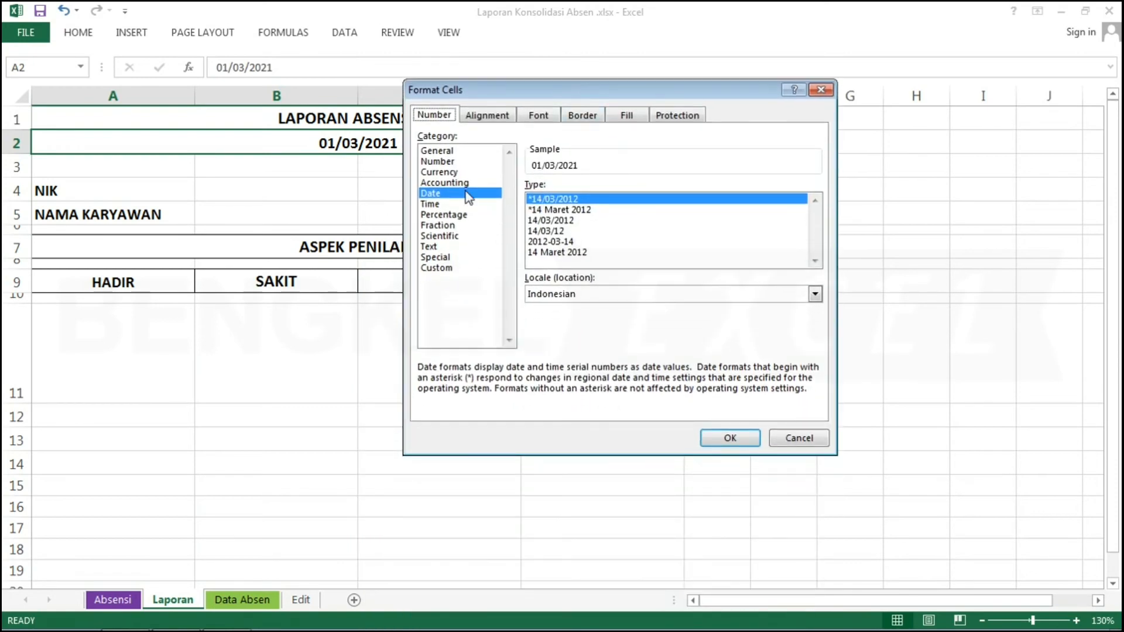
pyautogui.click(435, 266)
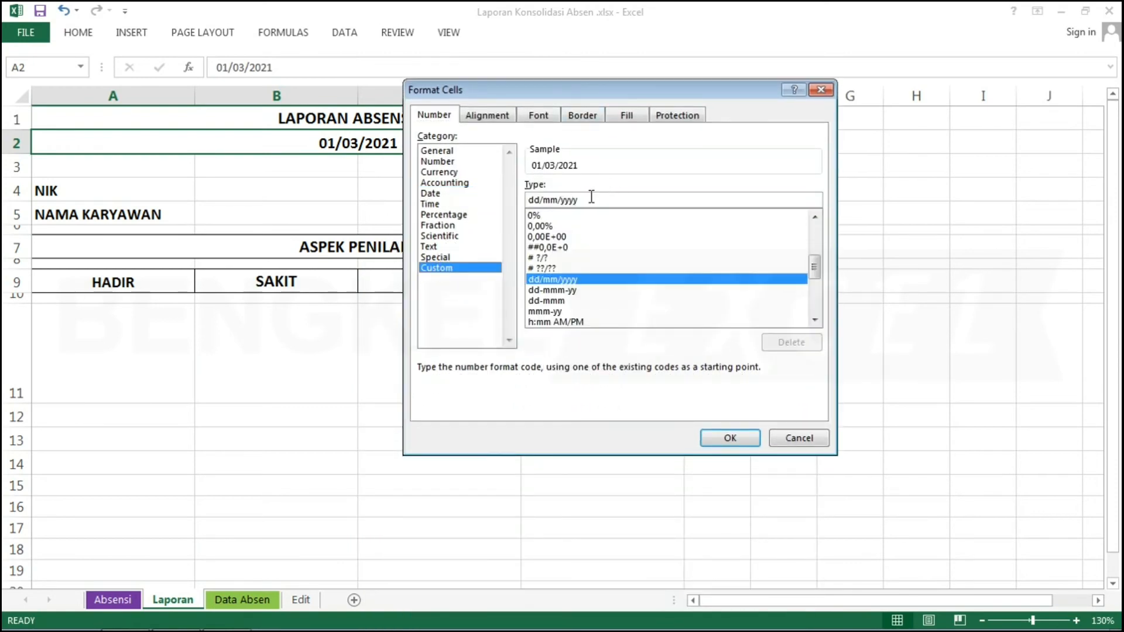
pyautogui.moveTo(591, 199); pyautogui.dragTo(364, 184)
pyautogui.write('MMMM YYYY')
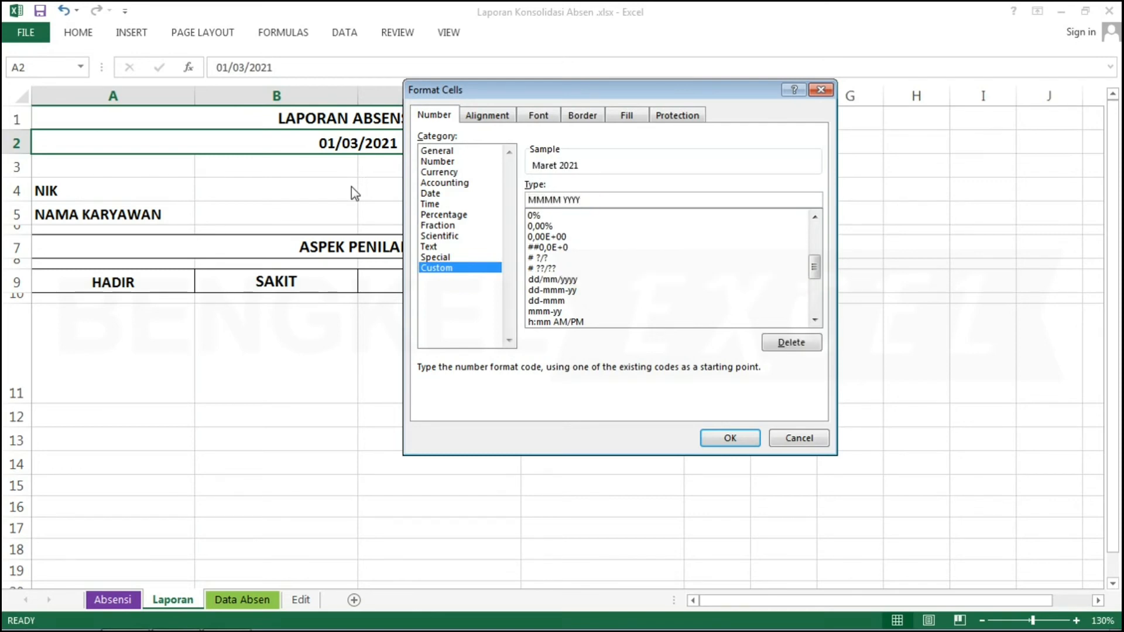
pyautogui.press('Return')
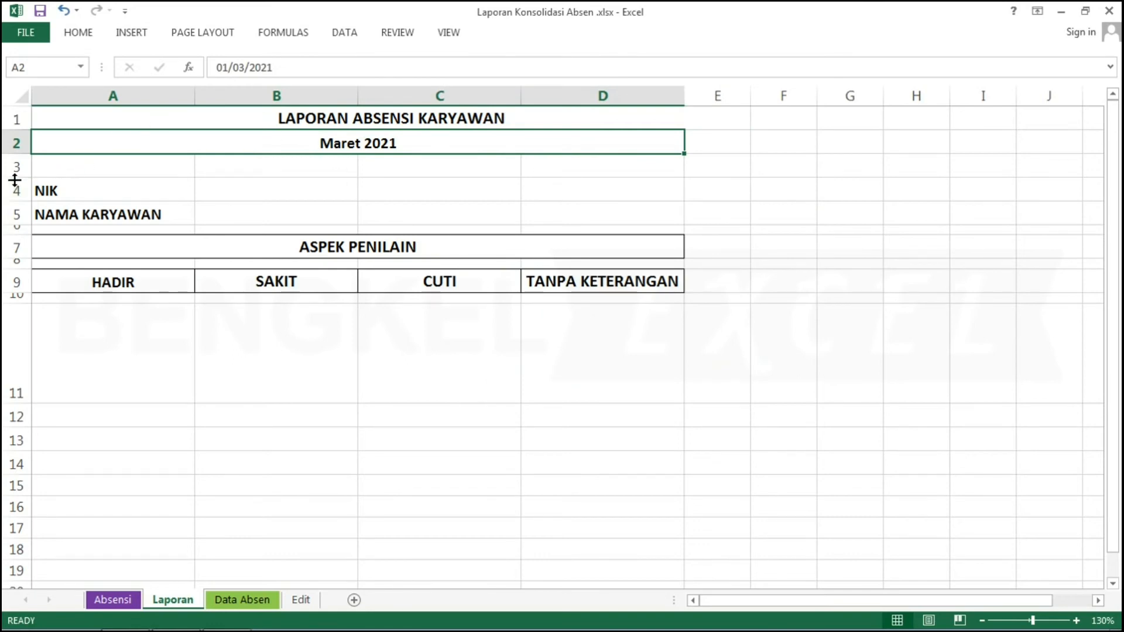
# - Shrink row 3 to a thin spacer and apply borders around all cells of A11:D11
pyautogui.moveTo(15, 179); pyautogui.dragTo(38, 162)
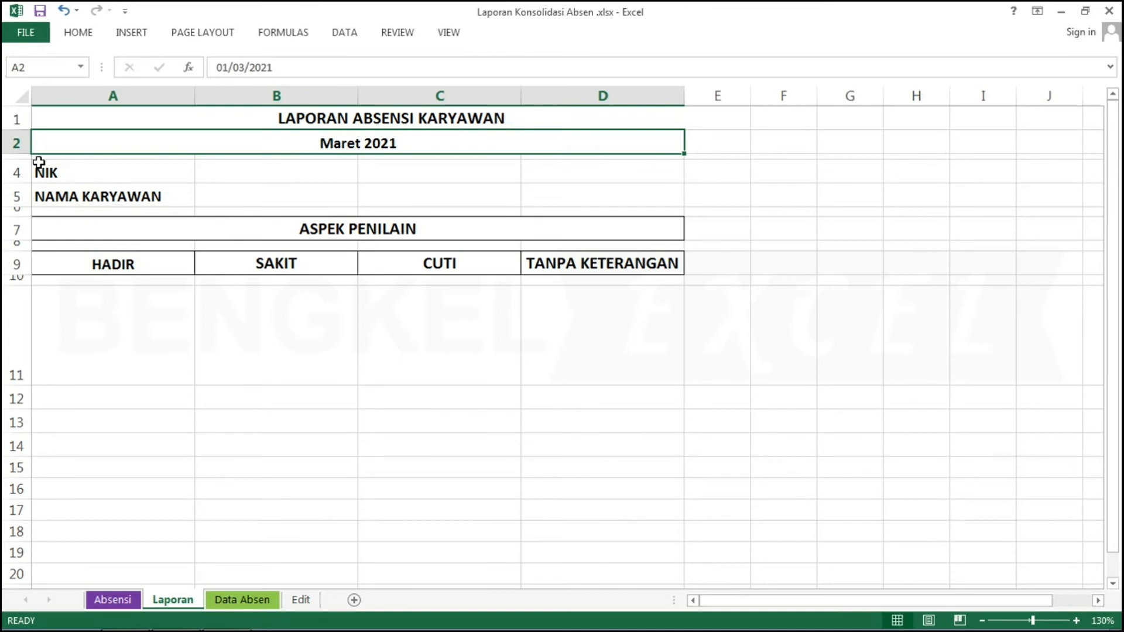
pyautogui.click(116, 318)
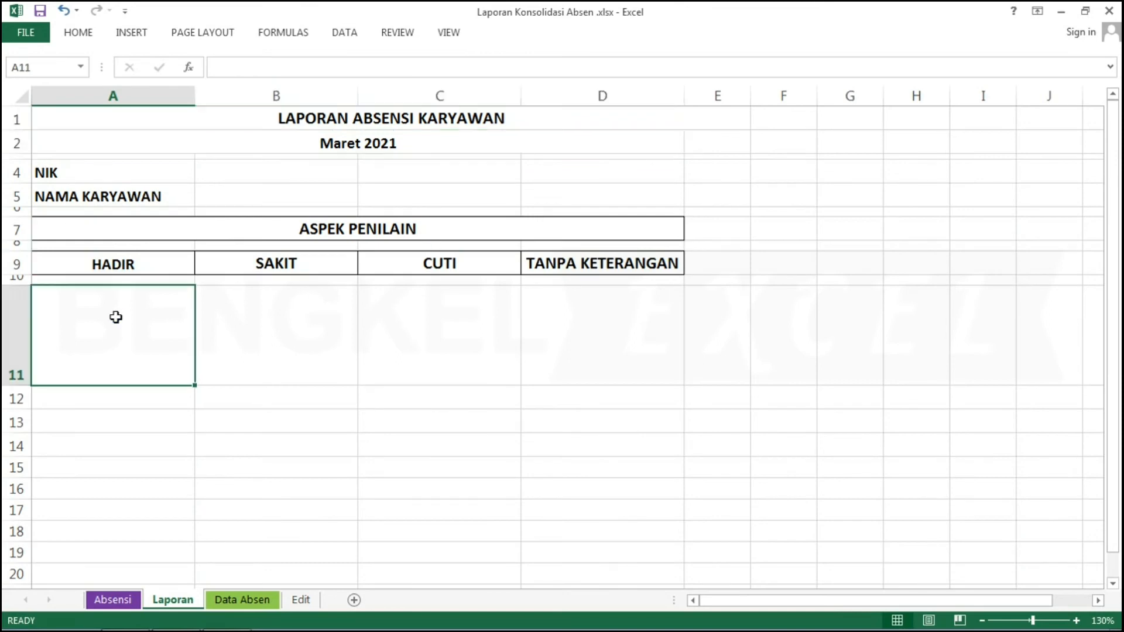
pyautogui.hotkey('shift', 'Right')
pyautogui.hotkey('shift', 'Right')
pyautogui.hotkey('shift', 'Right')
pyautogui.hotkey('shift', 'Right')
pyautogui.hotkey('shift', 'Left')
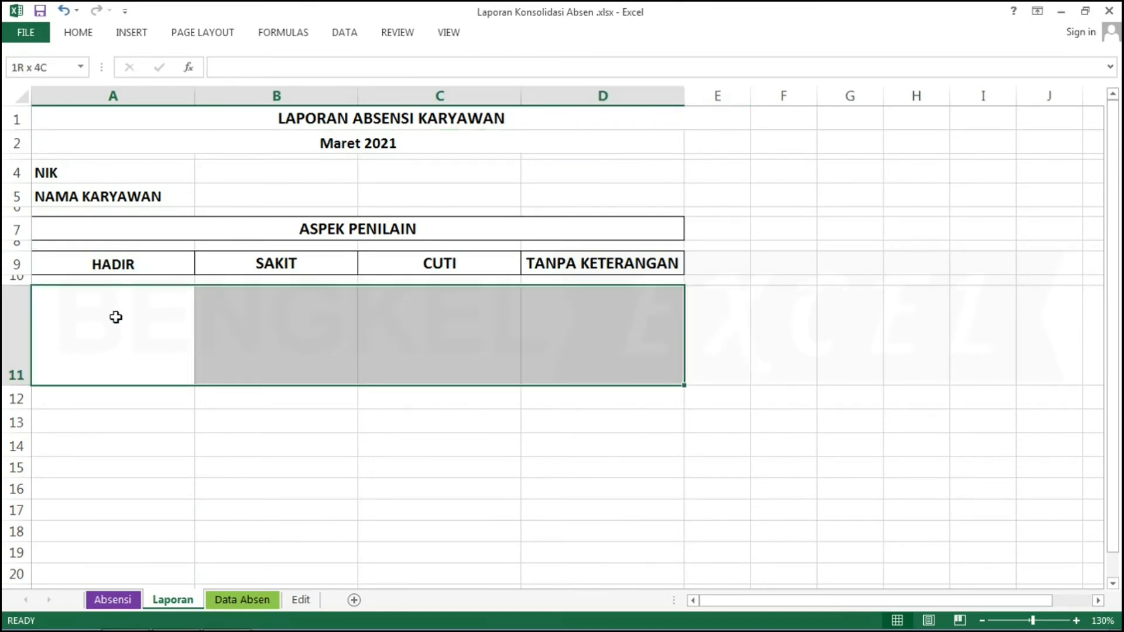
pyautogui.click(85, 35)
pyautogui.click(207, 87)
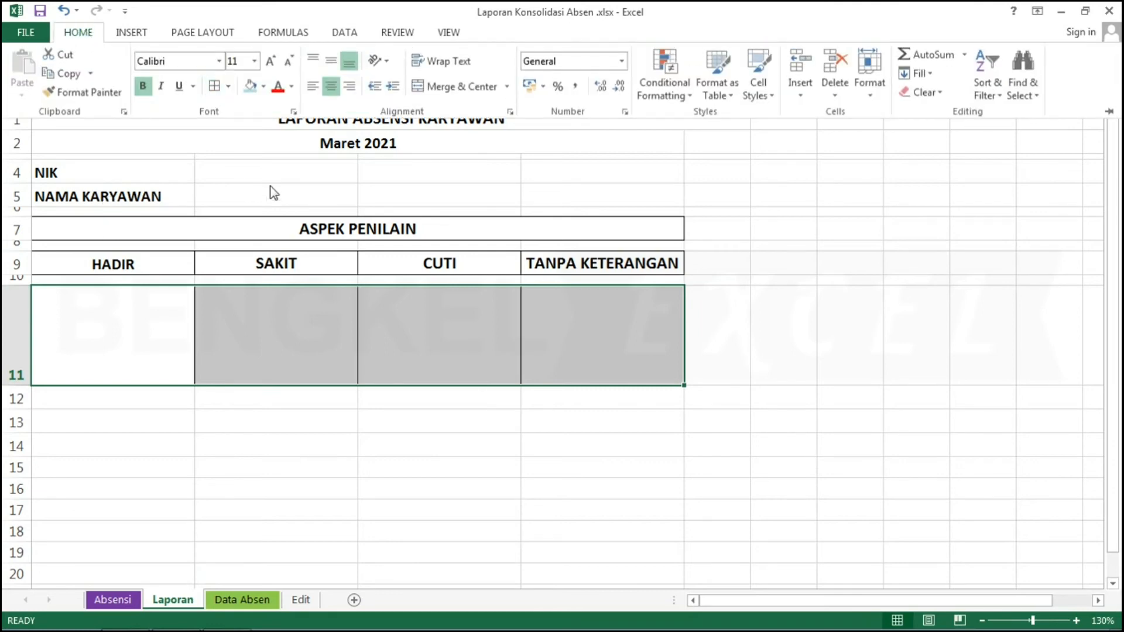
pyautogui.click(234, 181)
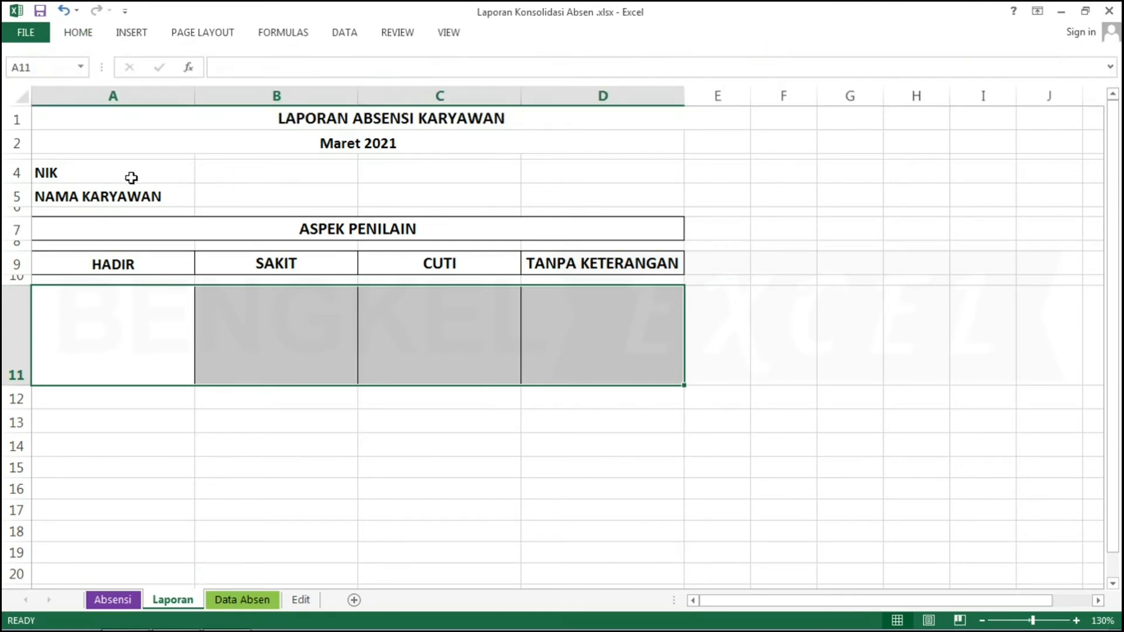
pyautogui.click(83, 342)
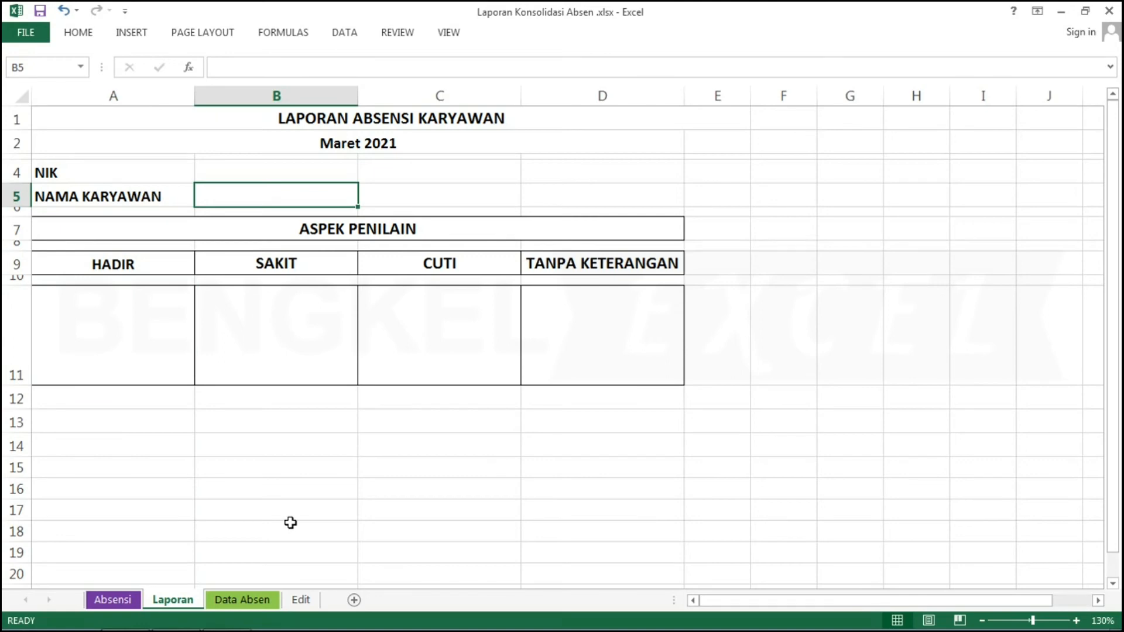
pyautogui.press('Up')
pyautogui.press('Down')
pyautogui.press('Up')
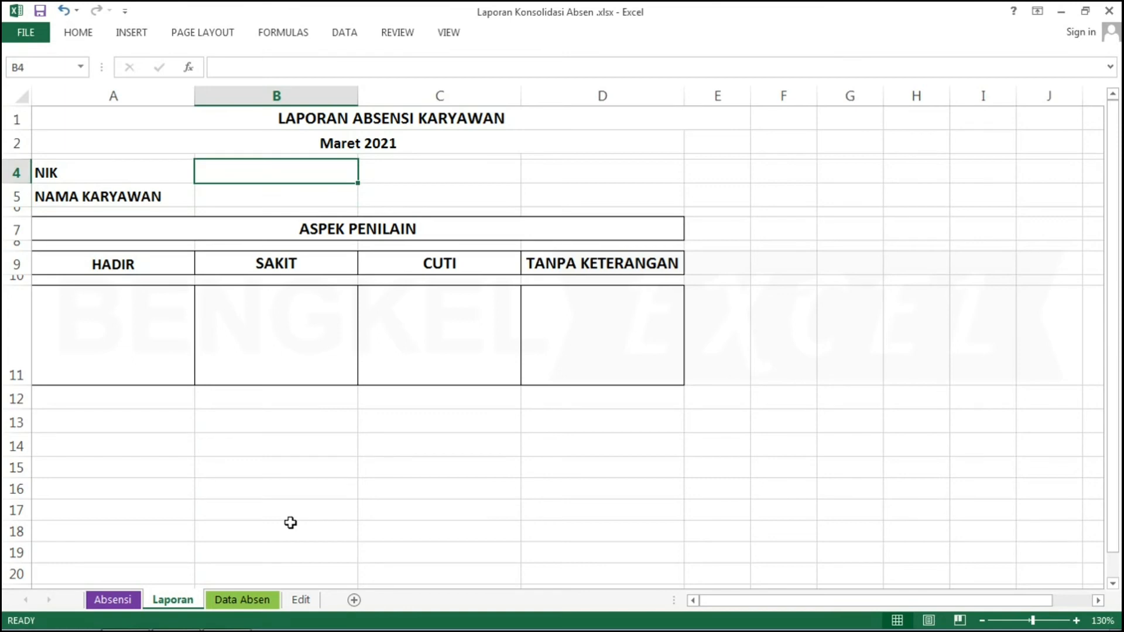
pyautogui.press('Down')
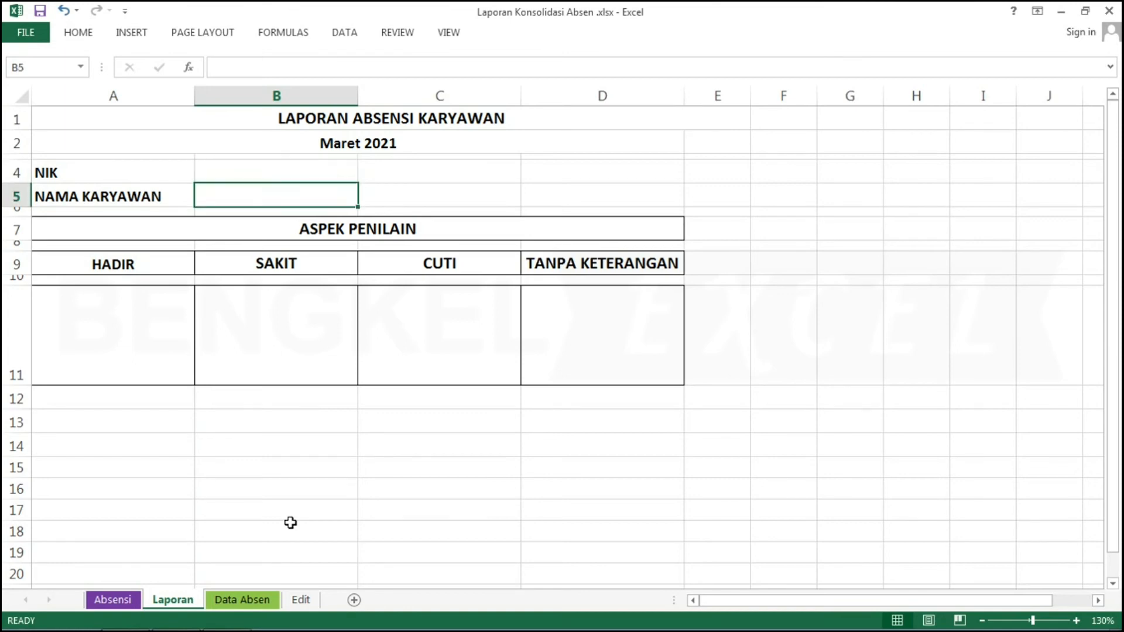
# - Define the workbook-scoped name maret_21 for the employee attendance range A10:AK16 on the Absensi sheet
pyautogui.click(120, 600)
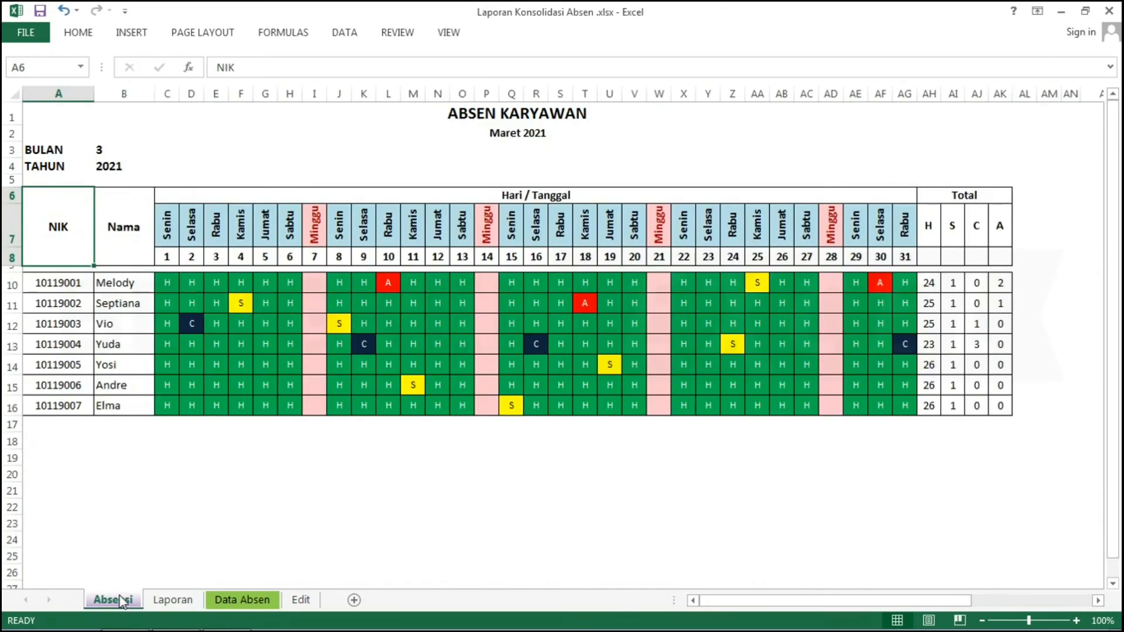
pyautogui.click(56, 282)
pyautogui.hotkey('shift', 'Right')
pyautogui.hotkey('shift', 'Right')
pyautogui.hotkey('shift', 'Right')
pyautogui.hotkey('shift', 'Right')
pyautogui.hotkey('shift', 'Right')
pyautogui.hotkey('shift', 'Right')
pyautogui.hotkey('shift', 'Right')
pyautogui.hotkey('shift', 'Right')
pyautogui.hotkey('shift', 'Right')
pyautogui.hotkey('shift', 'Right')
pyautogui.hotkey('shift', 'Right')
pyautogui.hotkey('shift', 'Right')
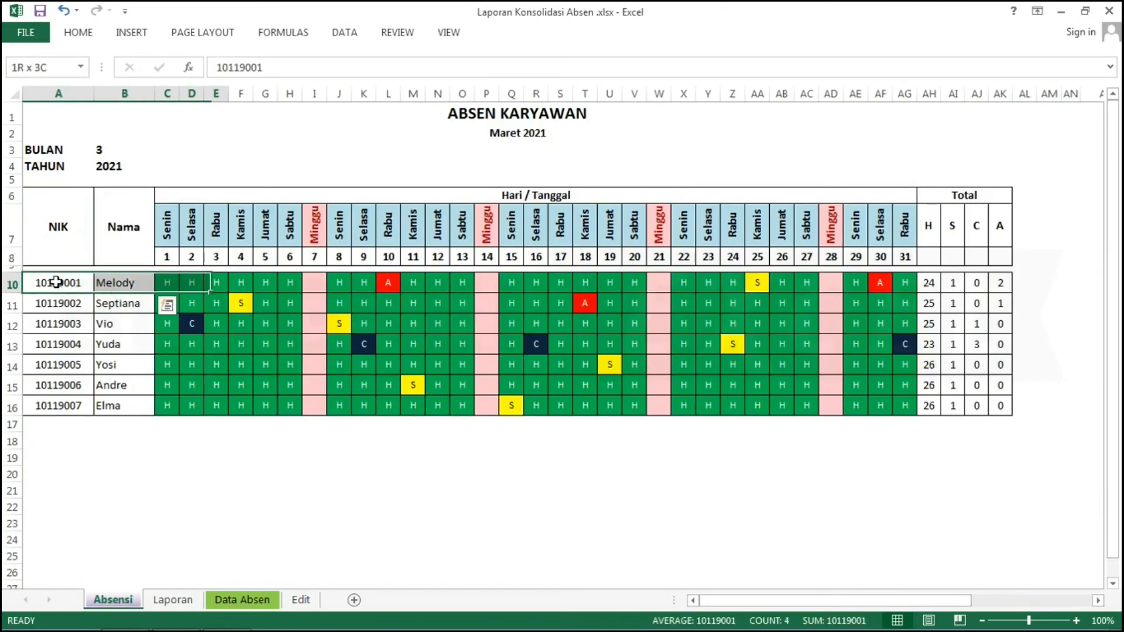
pyautogui.hotkey('shift', 'Right')
pyautogui.hotkey('shift', 'Right')
pyautogui.hotkey('shift', 'Right')
pyautogui.hotkey('shift', 'Right')
pyautogui.hotkey('shift', 'Right')
pyautogui.hotkey('shift', 'Right')
pyautogui.hotkey('shift', 'Right')
pyautogui.hotkey('shift', 'Right')
pyautogui.hotkey('shift', 'Right')
pyautogui.hotkey('shift', 'Right')
pyautogui.hotkey('shift', 'Right')
pyautogui.hotkey('shift', 'Right')
pyautogui.hotkey('shift', 'Right')
pyautogui.hotkey('shift', 'Right')
pyautogui.hotkey('shift', 'Right')
pyautogui.hotkey('shift', 'Right')
pyautogui.hotkey('shift', 'Right')
pyautogui.hotkey('shift', 'Right')
pyautogui.hotkey('shift', 'Right')
pyautogui.hotkey('shift', 'Right')
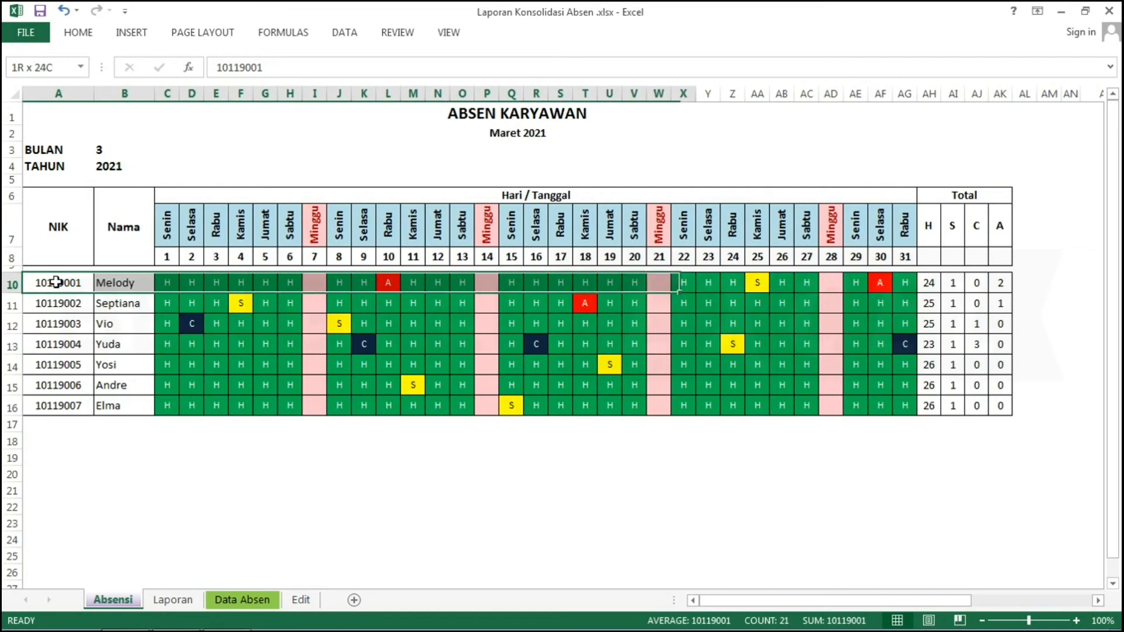
pyautogui.hotkey('shift', 'Right')
pyautogui.hotkey('shift', 'Right')
pyautogui.hotkey('shift', 'Right')
pyautogui.hotkey('shift', 'Right')
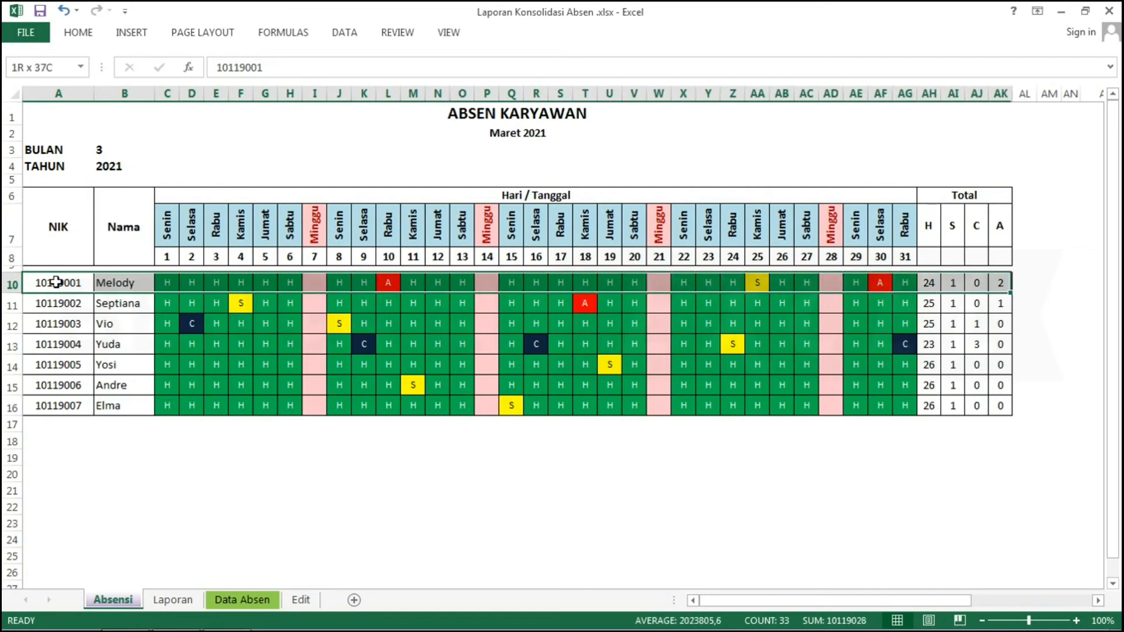
pyautogui.hotkey('shift', 'Down')
pyautogui.hotkey('shift', 'Down')
pyautogui.hotkey('shift', 'Down')
pyautogui.hotkey('shift', 'Down')
pyautogui.hotkey('shift', 'Down')
pyautogui.hotkey('shift', 'Down')
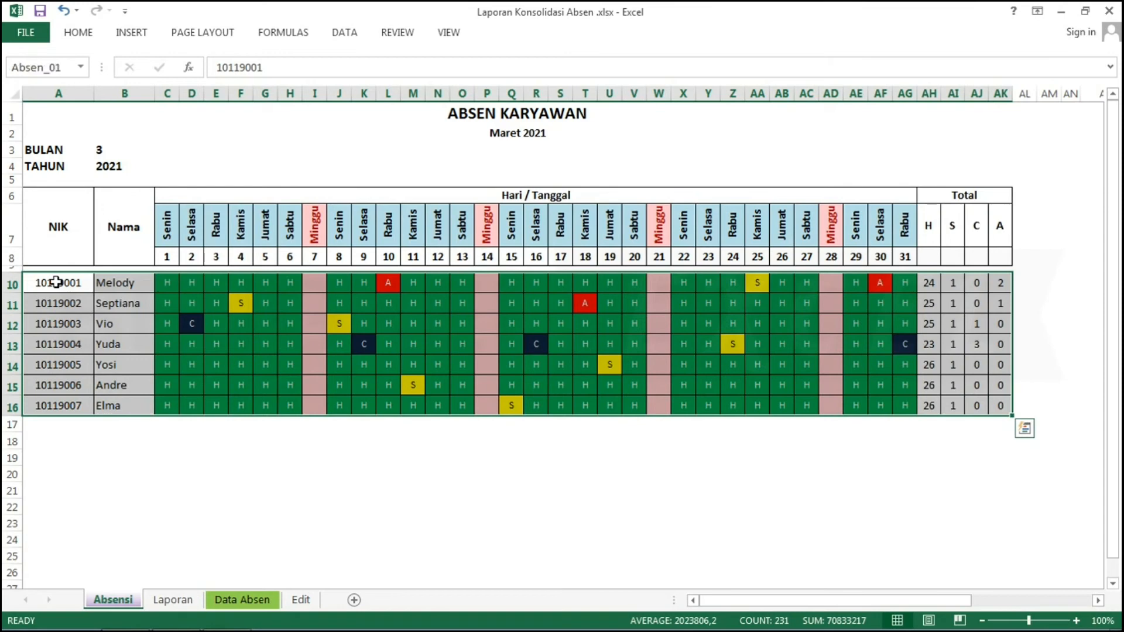
pyautogui.rightClick(164, 327)
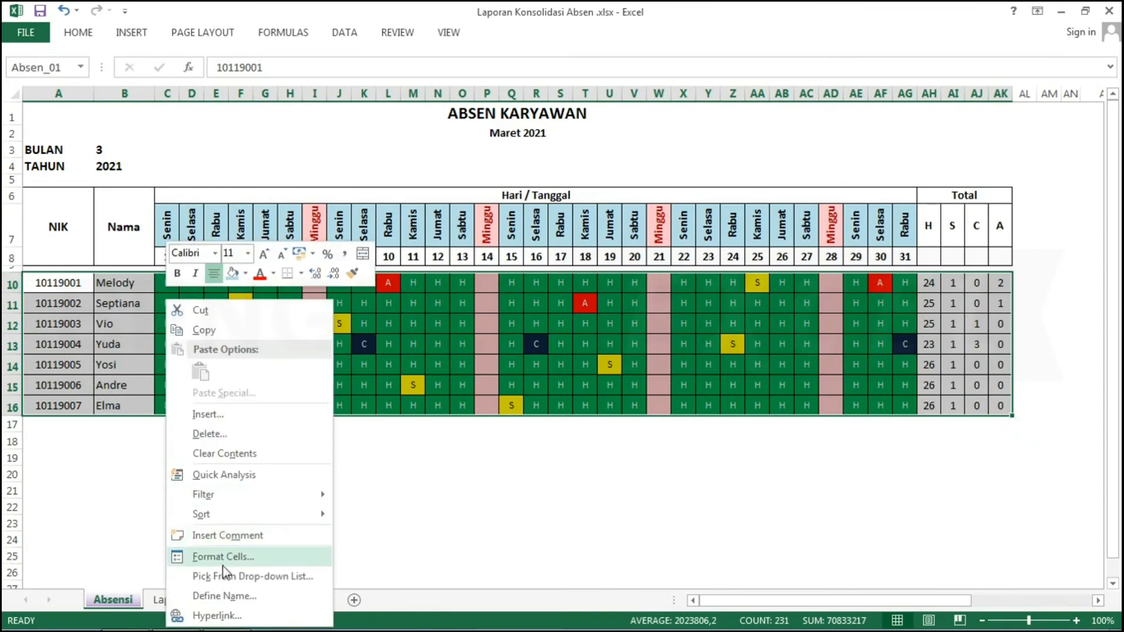
pyautogui.click(215, 595)
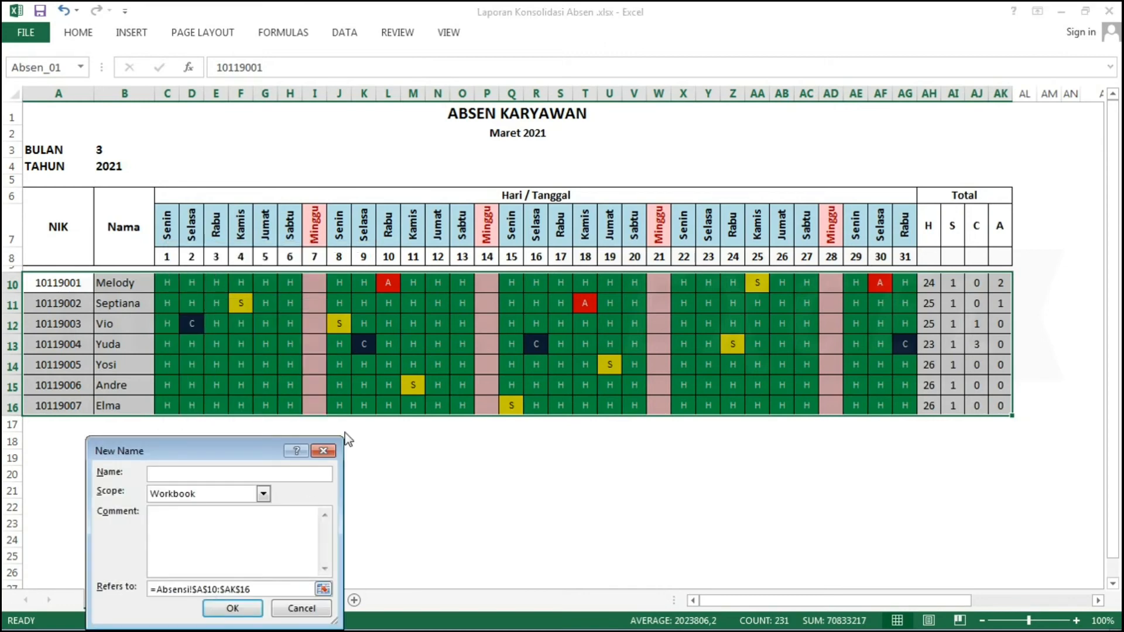
pyautogui.moveTo(262, 448); pyautogui.dragTo(511, 267)
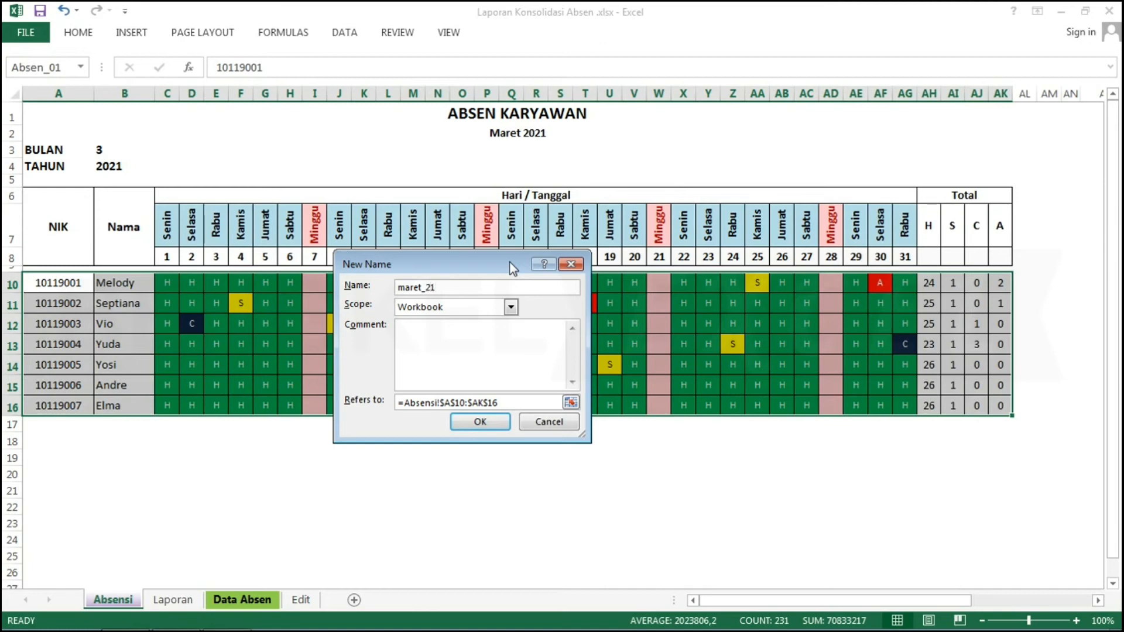
pyautogui.press('Return')
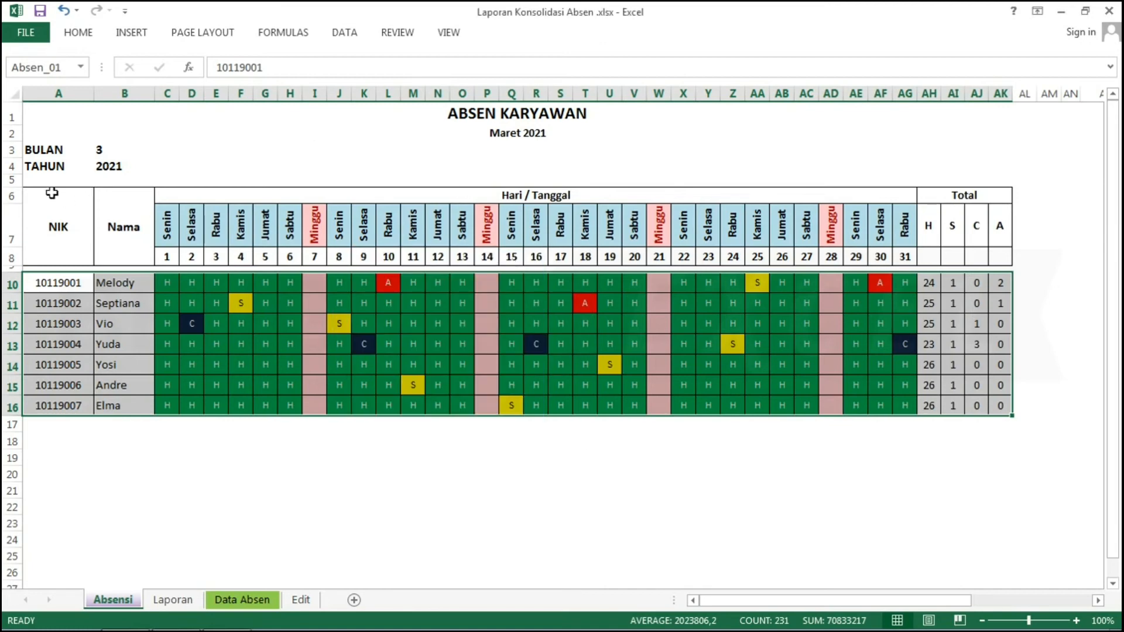
# - Number the attendance table's columns from 1 to 37 across A5:AK5 on the Absensi sheet
pyautogui.click(34, 177)
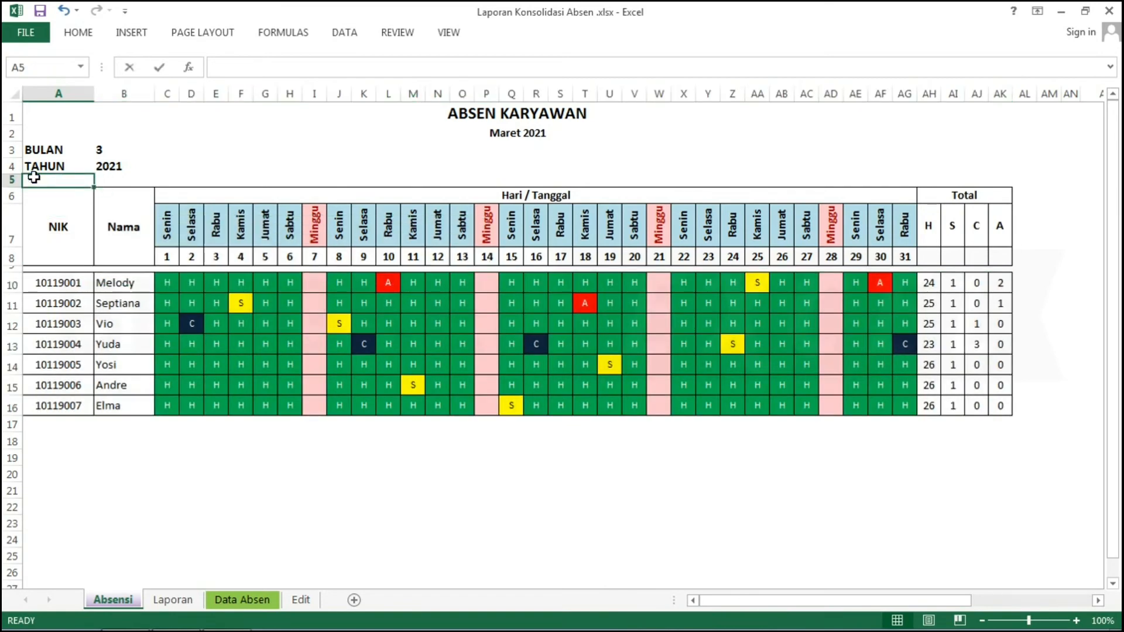
pyautogui.write('1')
pyautogui.press('Tab')
pyautogui.write('2')
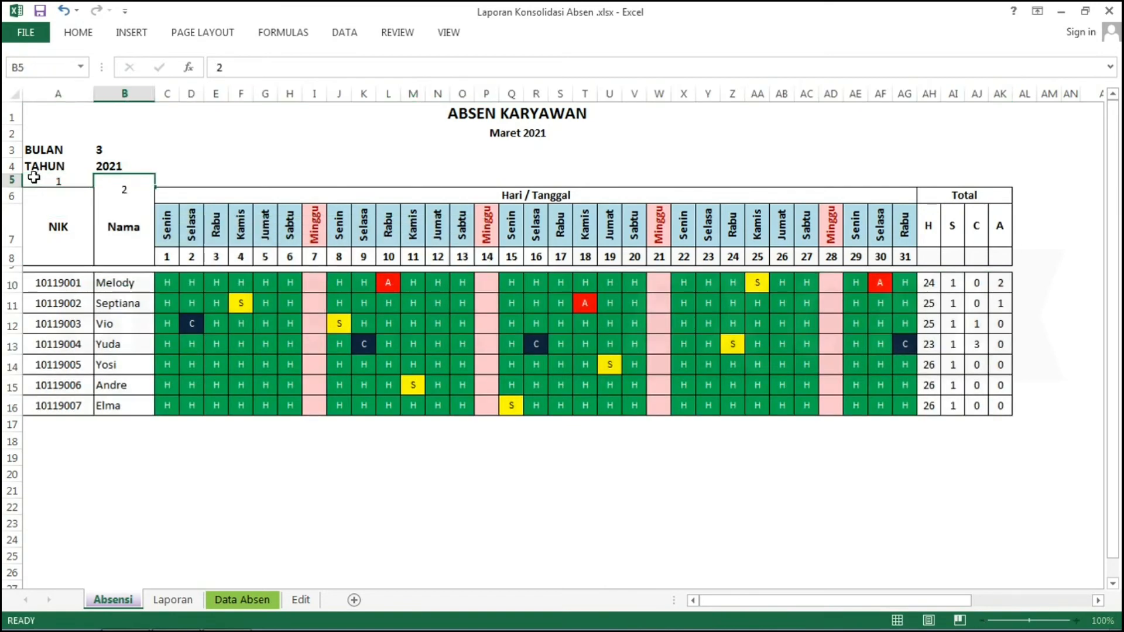
pyautogui.press('Tab')
pyautogui.click(39, 177)
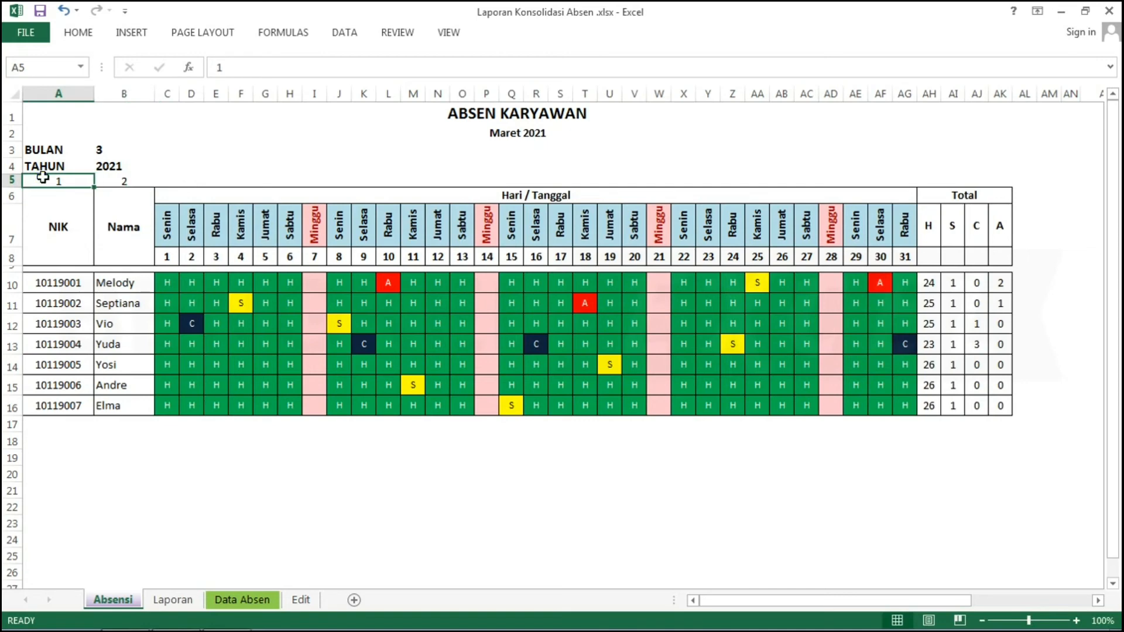
pyautogui.moveTo(77, 178); pyautogui.dragTo(1007, 175)
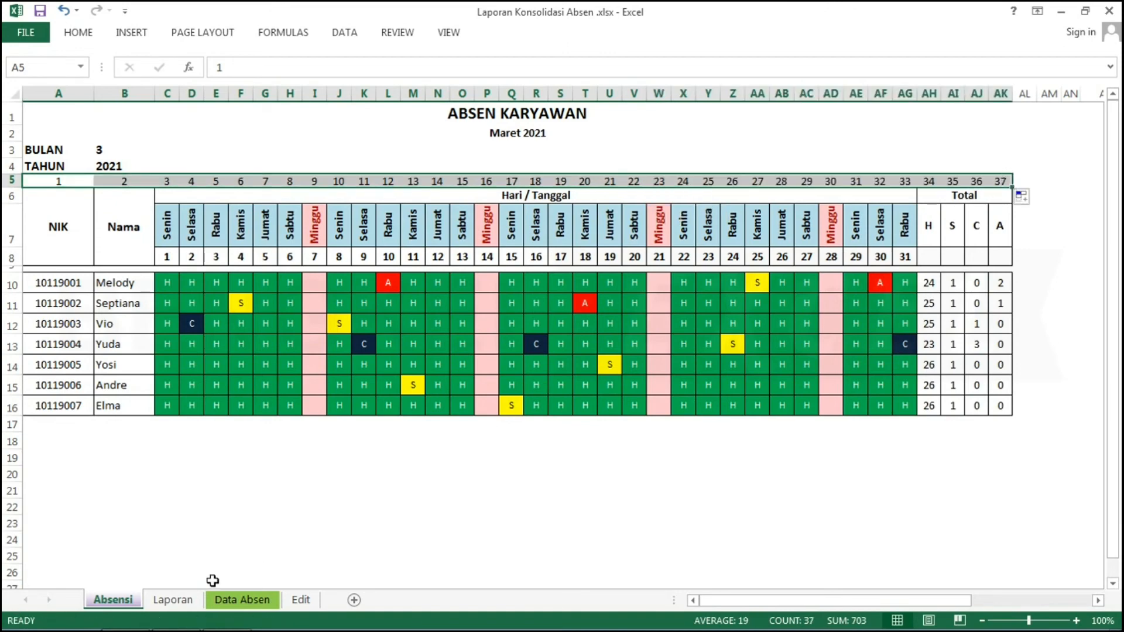
# - Enter =VLOOKUP($B$4;maret_21;2;FALSE) in B5 of the Laporan sheet to look up the employee name
pyautogui.click(173, 600)
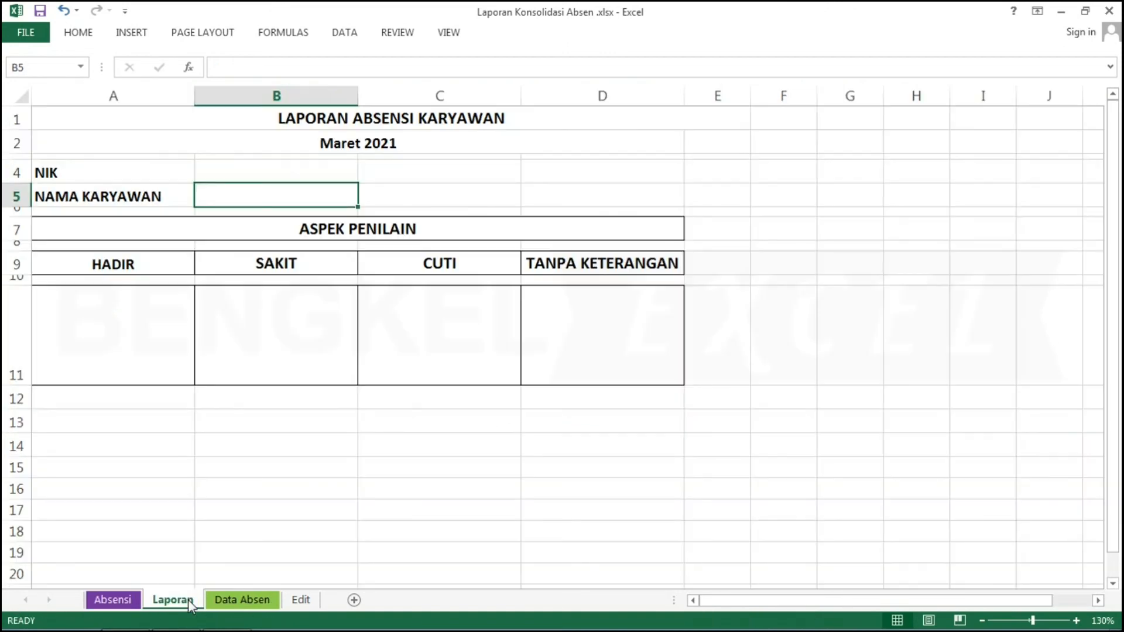
pyautogui.hotkey('ctrl', 's')
pyautogui.write('=vloo')
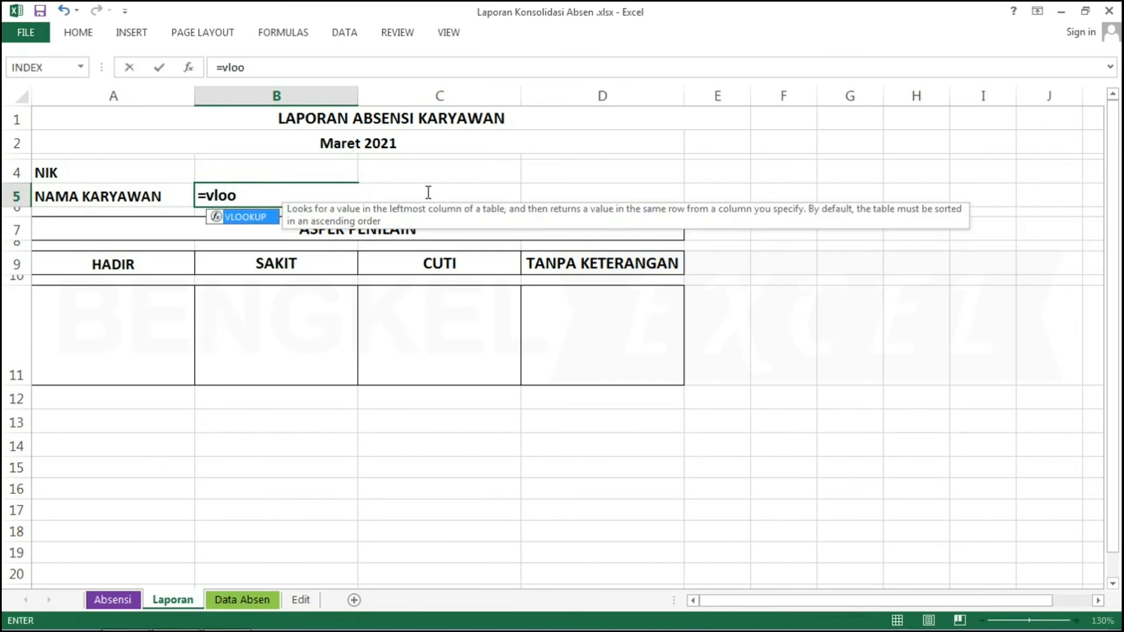
pyautogui.press('Tab')
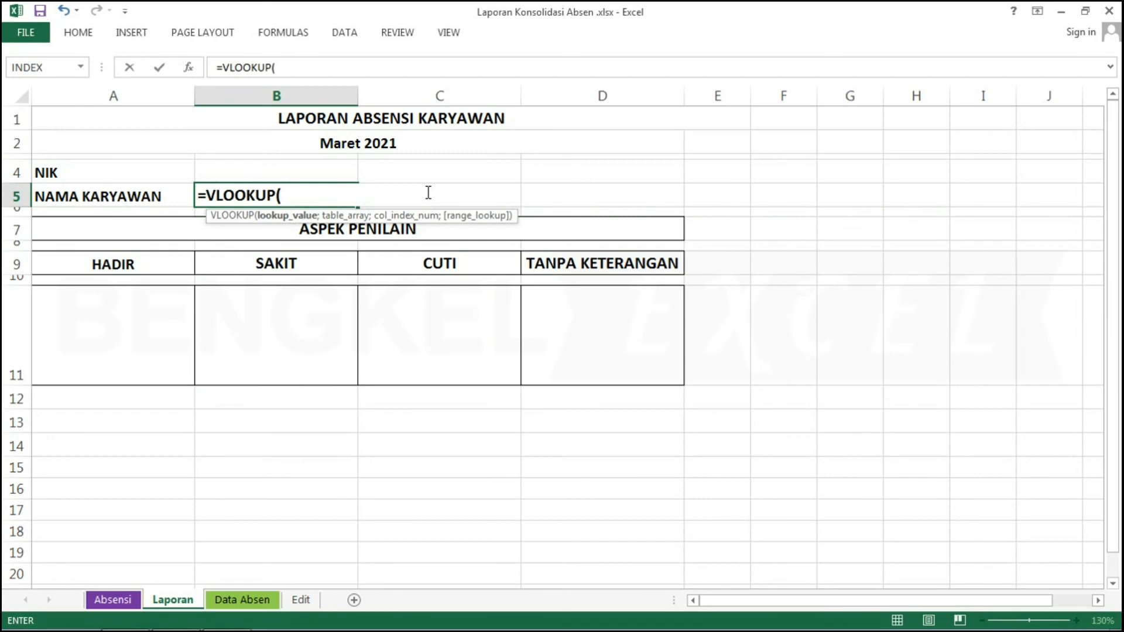
pyautogui.click(213, 172)
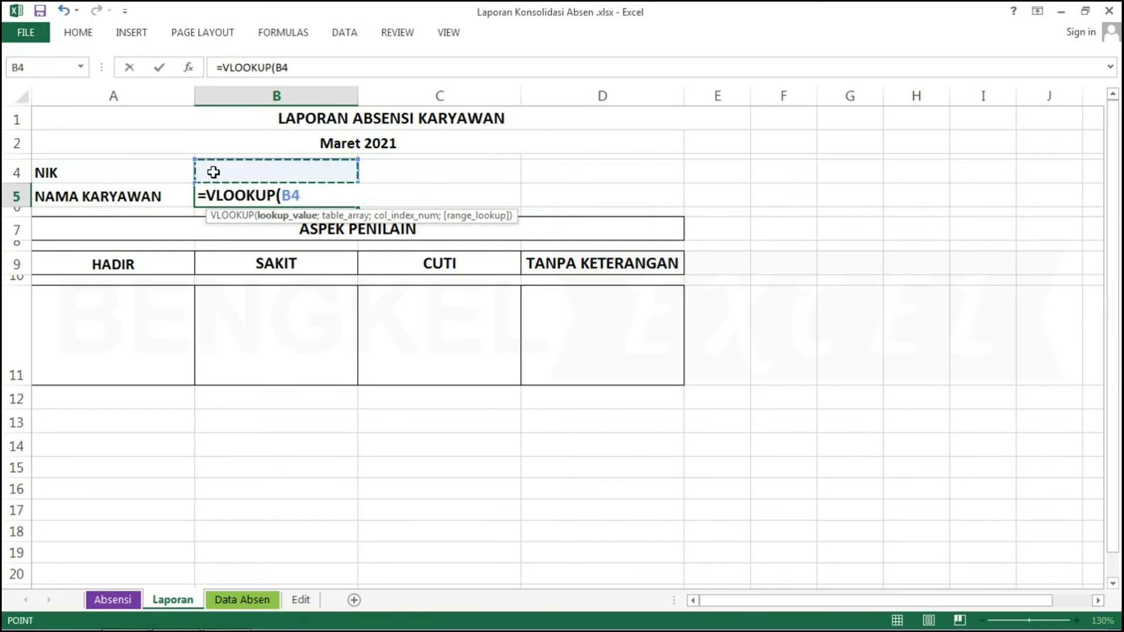
pyautogui.press('F4')
pyautogui.write(';')
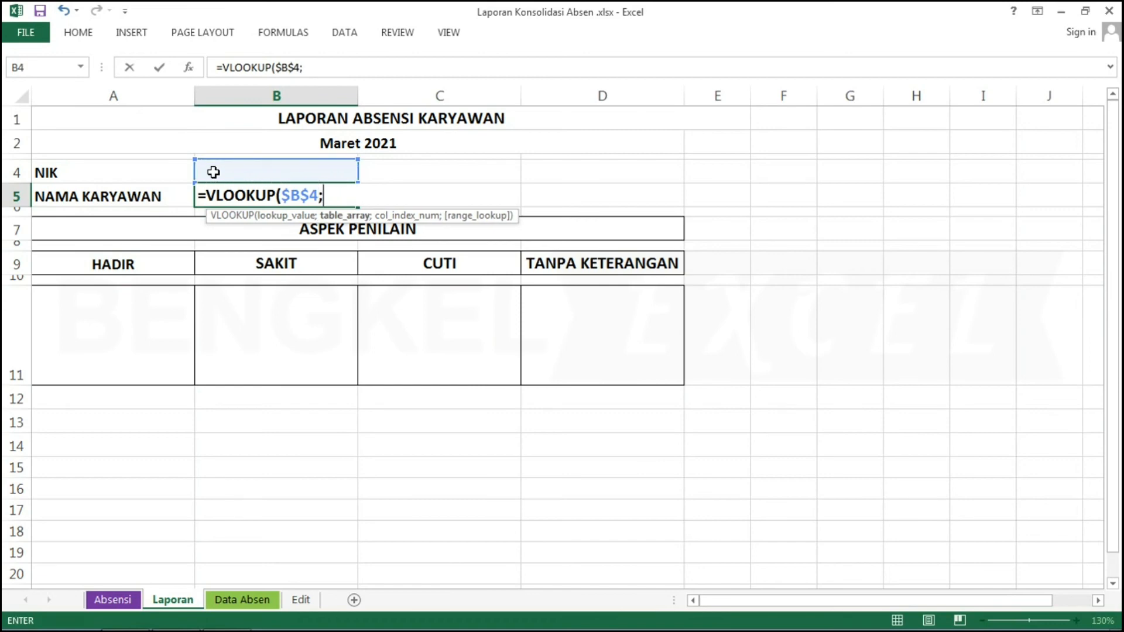
pyautogui.write('mare')
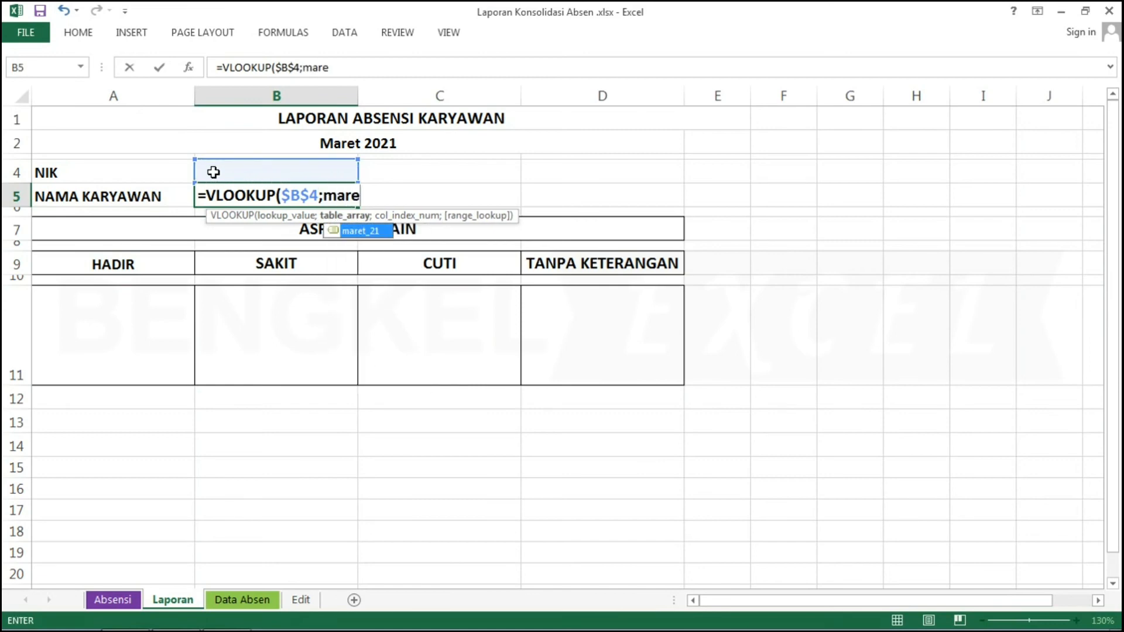
pyautogui.press('Tab')
pyautogui.write(';')
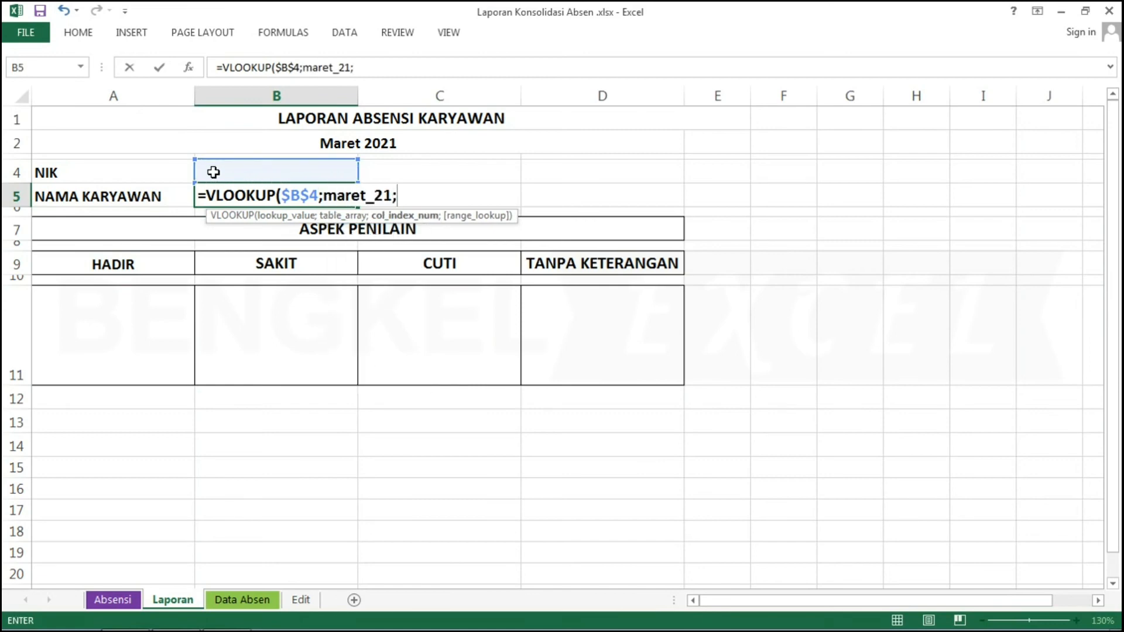
pyautogui.write('2;')
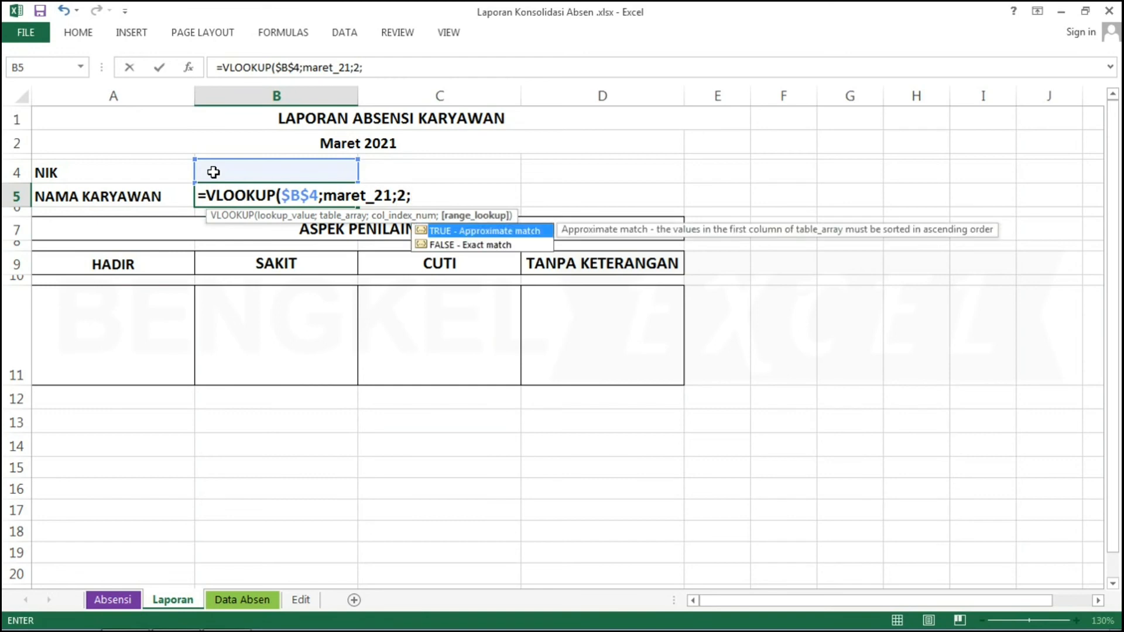
pyautogui.write('false)')
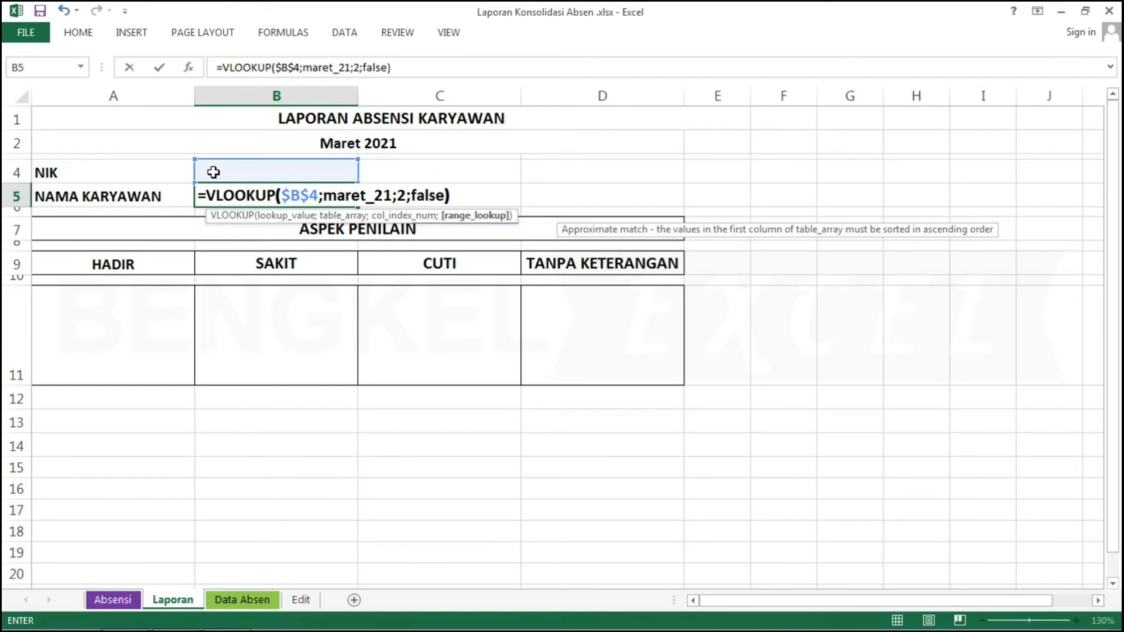
pyautogui.press('Return')
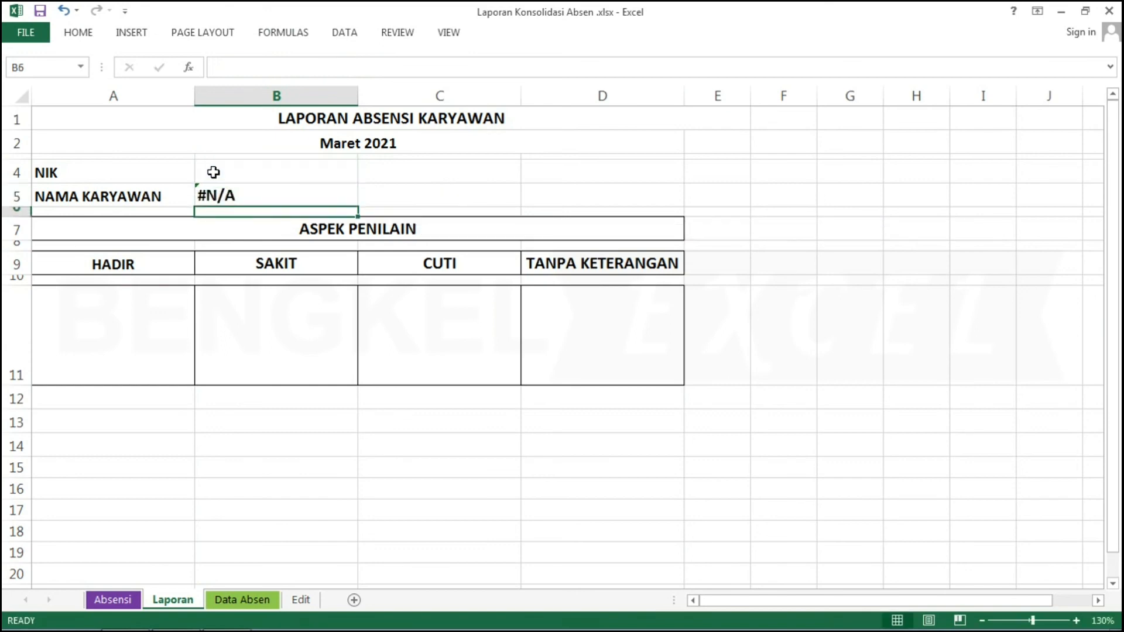
# - Copy the first employee's NIK from A10 of the Absensi sheet into B4 of the Laporan sheet
pyautogui.press('Down')
pyautogui.press('Up')
pyautogui.press('Up')
pyautogui.press('Up')
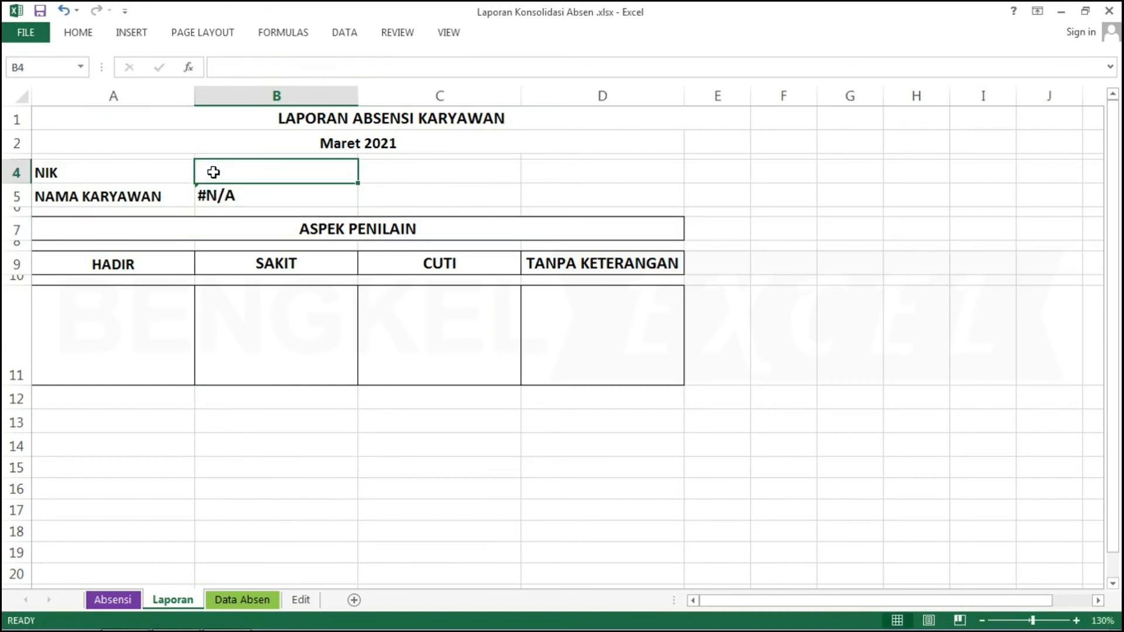
pyautogui.click(113, 603)
pyautogui.click(52, 287)
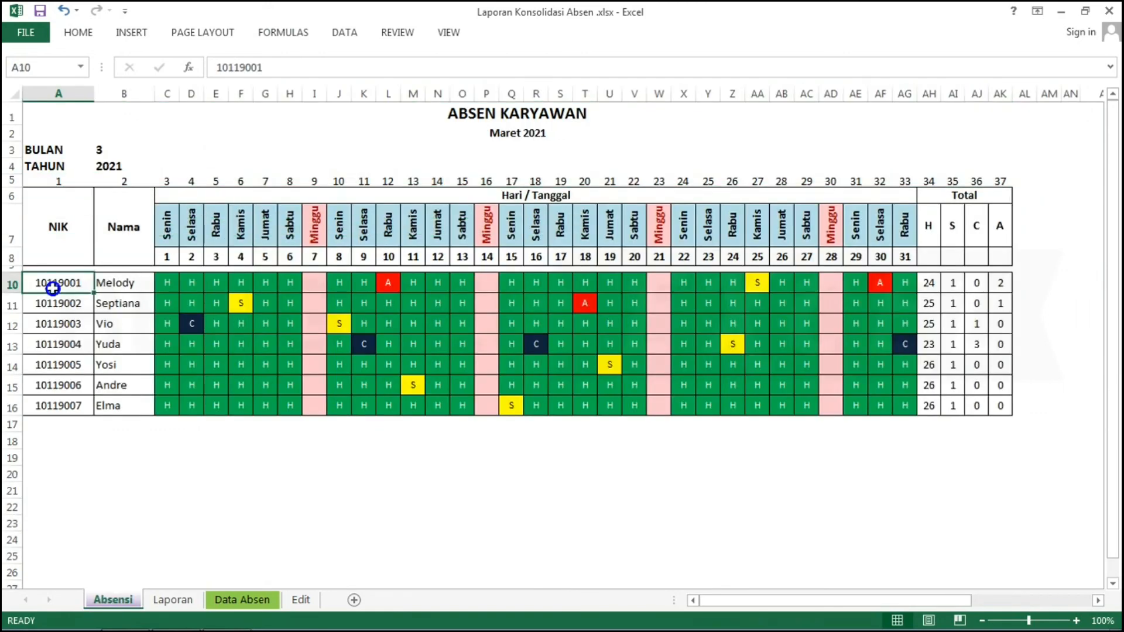
pyautogui.moveTo(272, 65); pyautogui.dragTo(203, 65)
pyautogui.hotkey('ctrl', 'c')
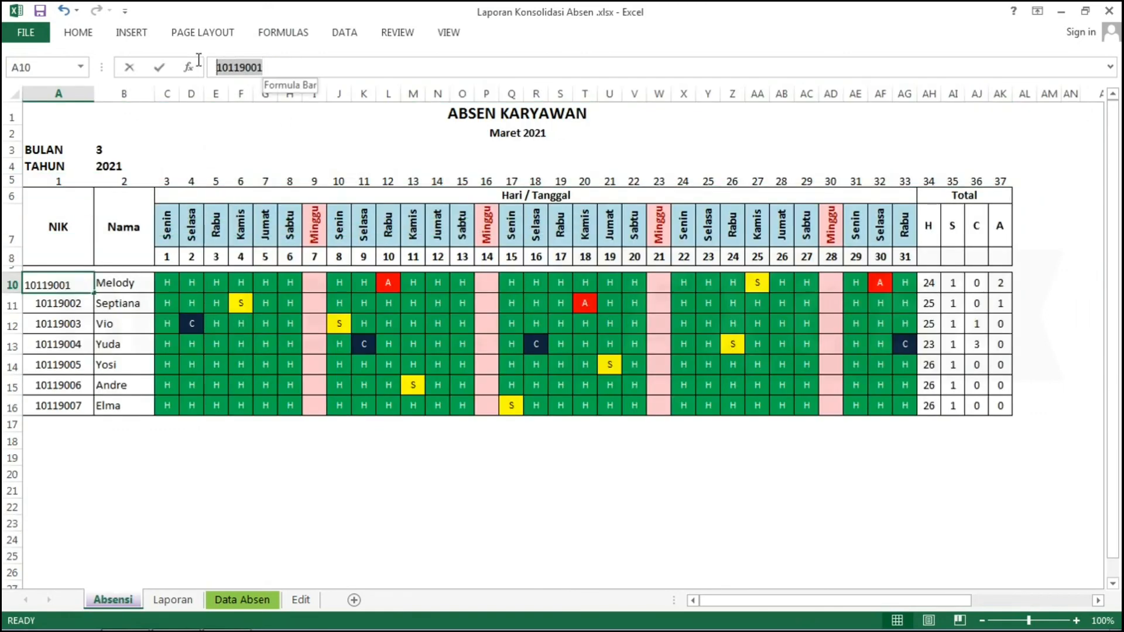
pyautogui.press('Return')
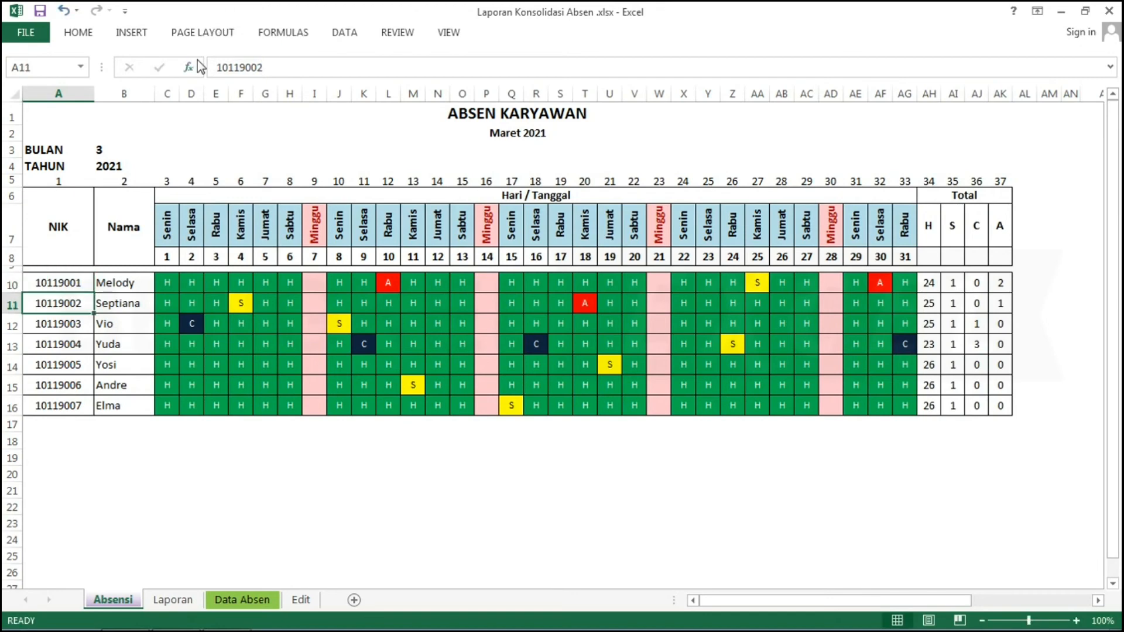
pyautogui.click(177, 606)
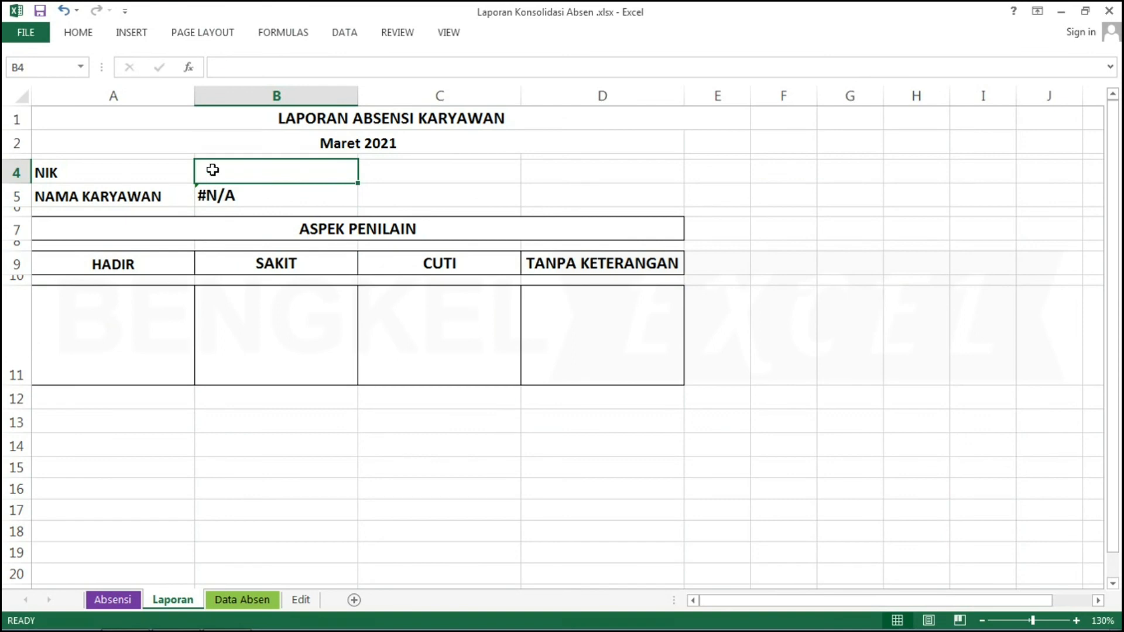
pyautogui.doubleClick(215, 170)
pyautogui.hotkey('ctrl', 'v')
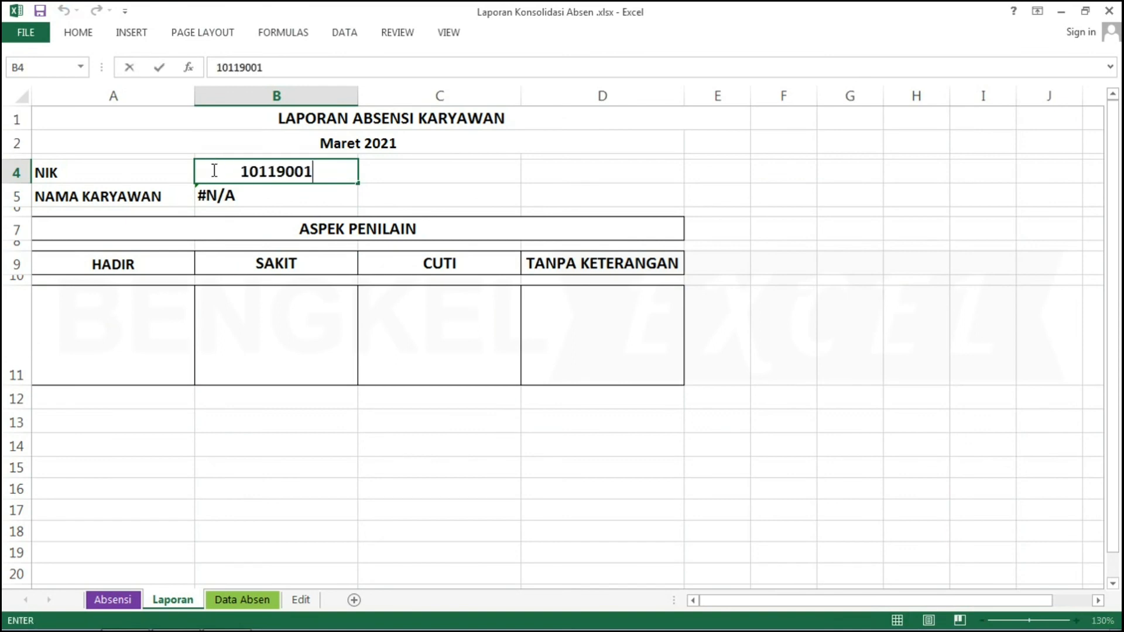
pyautogui.press('Return')
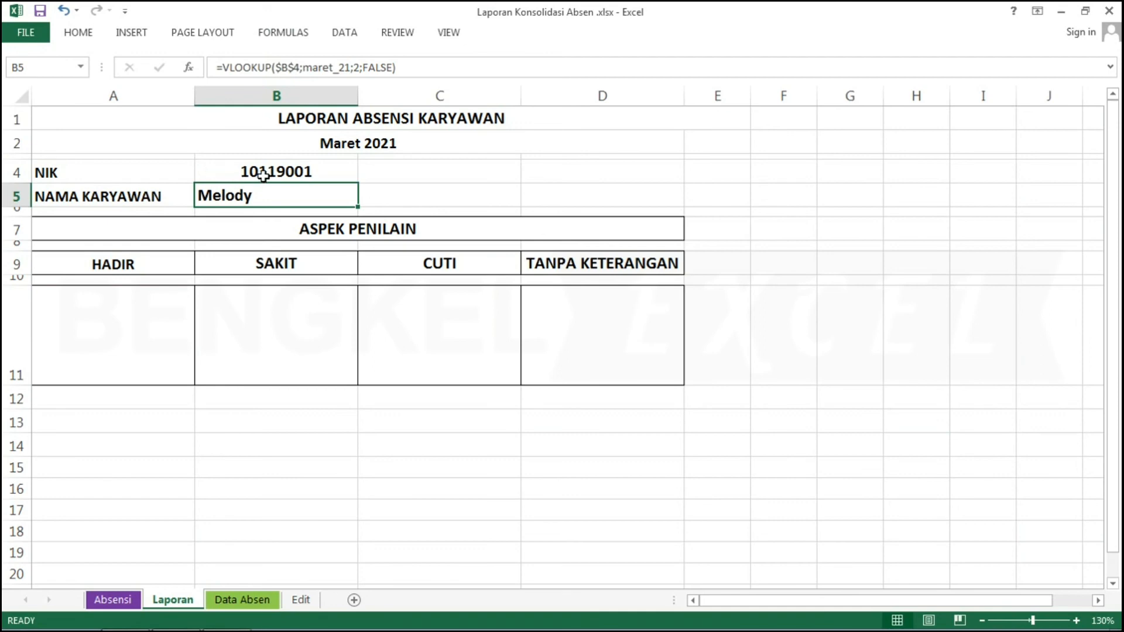
# - Left-align the NIK value in B4 and save the workbook
pyautogui.click(246, 171)
pyautogui.click(93, 39)
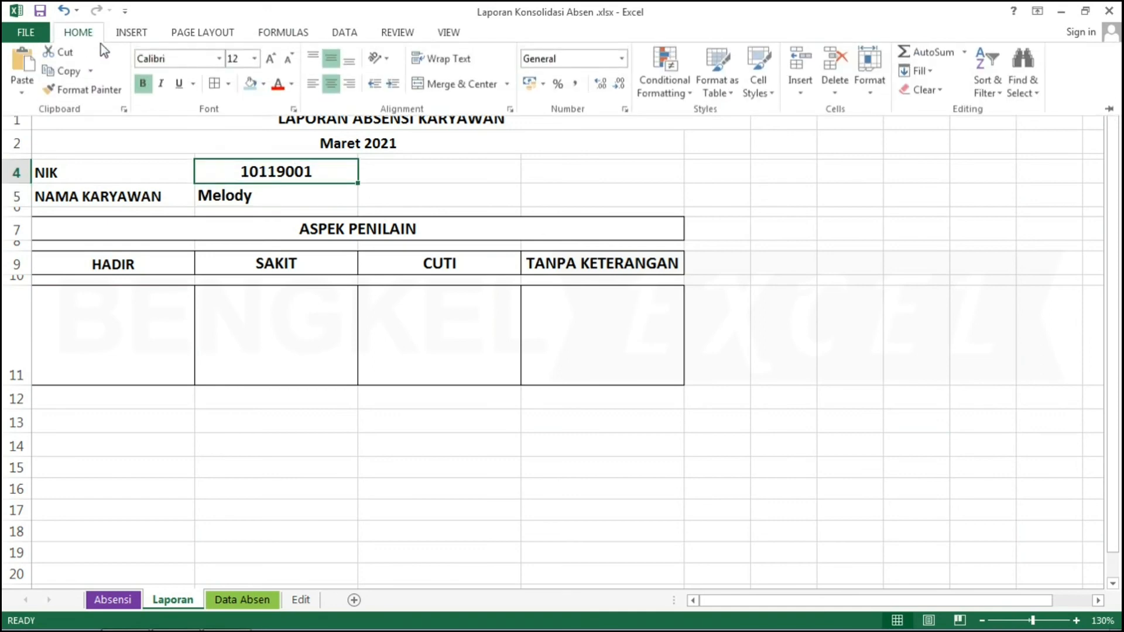
pyautogui.click(309, 92)
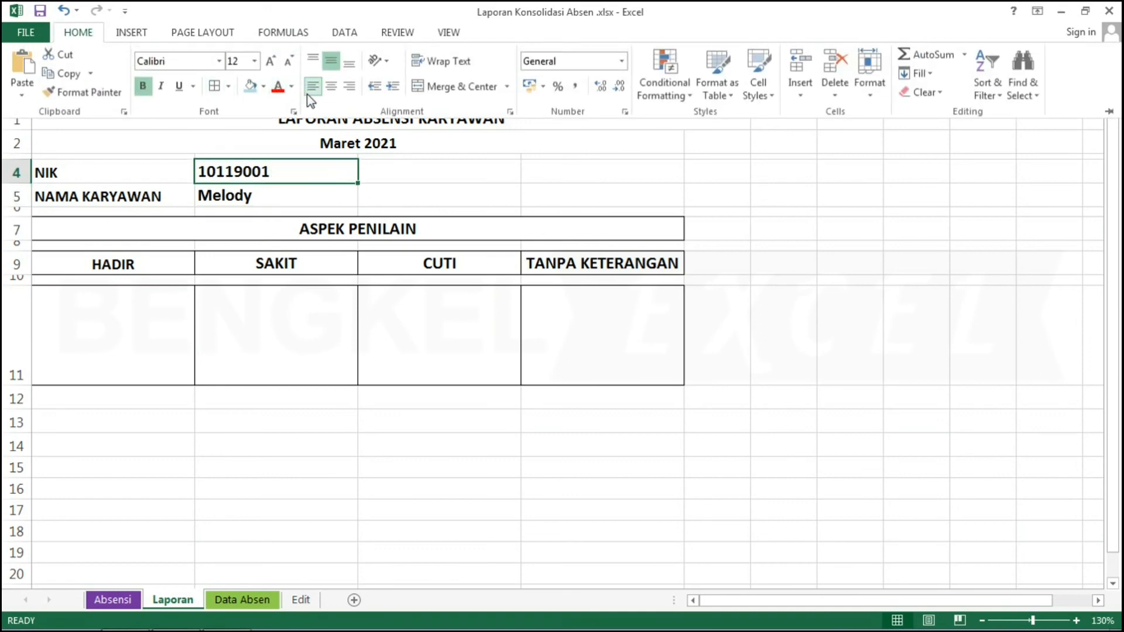
pyautogui.click(111, 352)
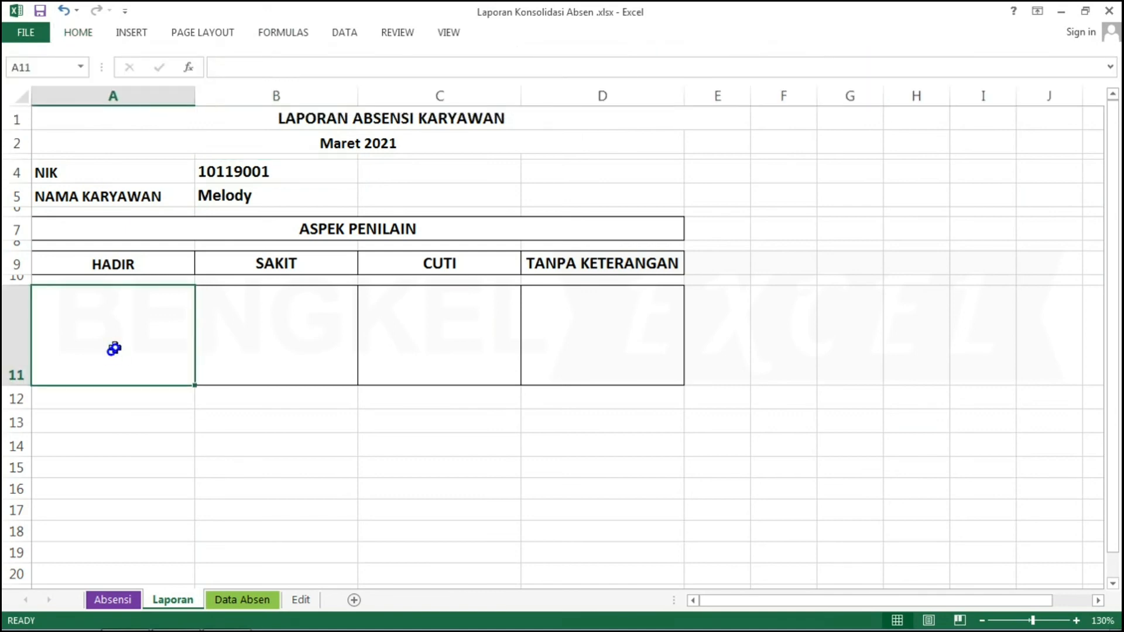
pyautogui.hotkey('ctrl', 's')
# - Copy the VLOOKUP formula text from the employee name cell B5, leaving B5 unchanged
pyautogui.click(251, 186)
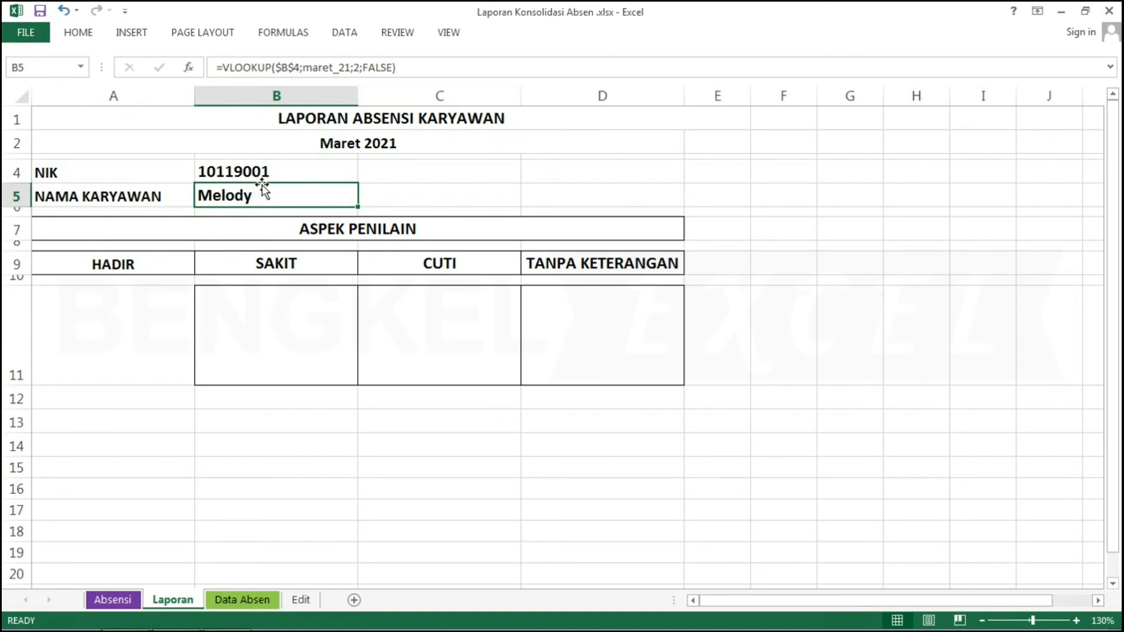
pyautogui.press('F2')
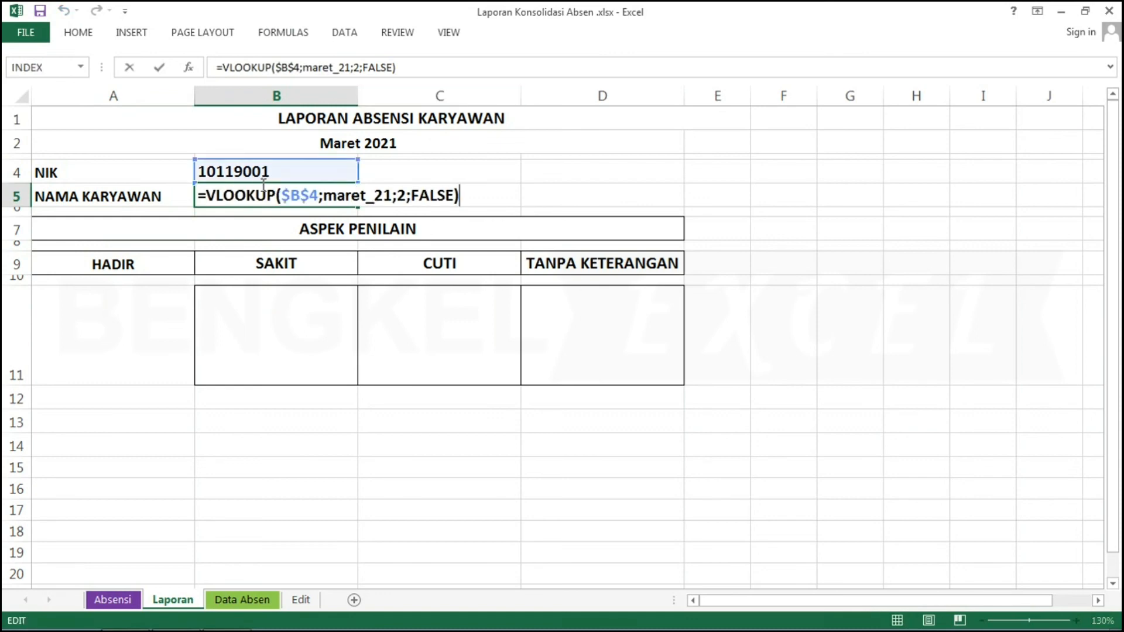
pyautogui.hotkey('shift', 'Home')
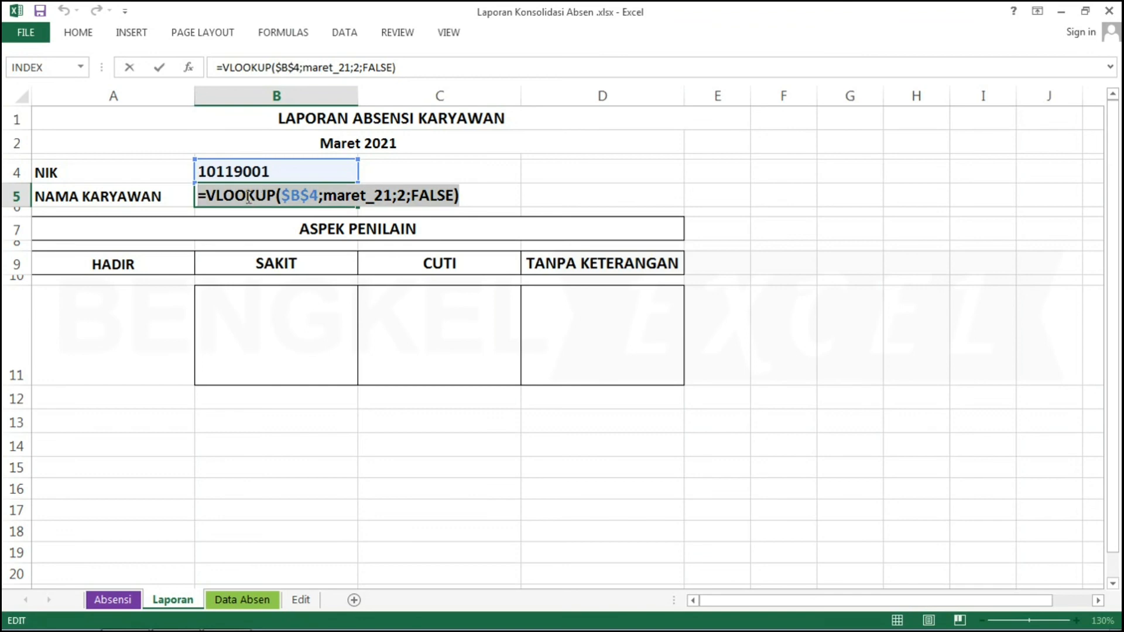
pyautogui.rightClick(249, 199)
pyautogui.click(298, 230)
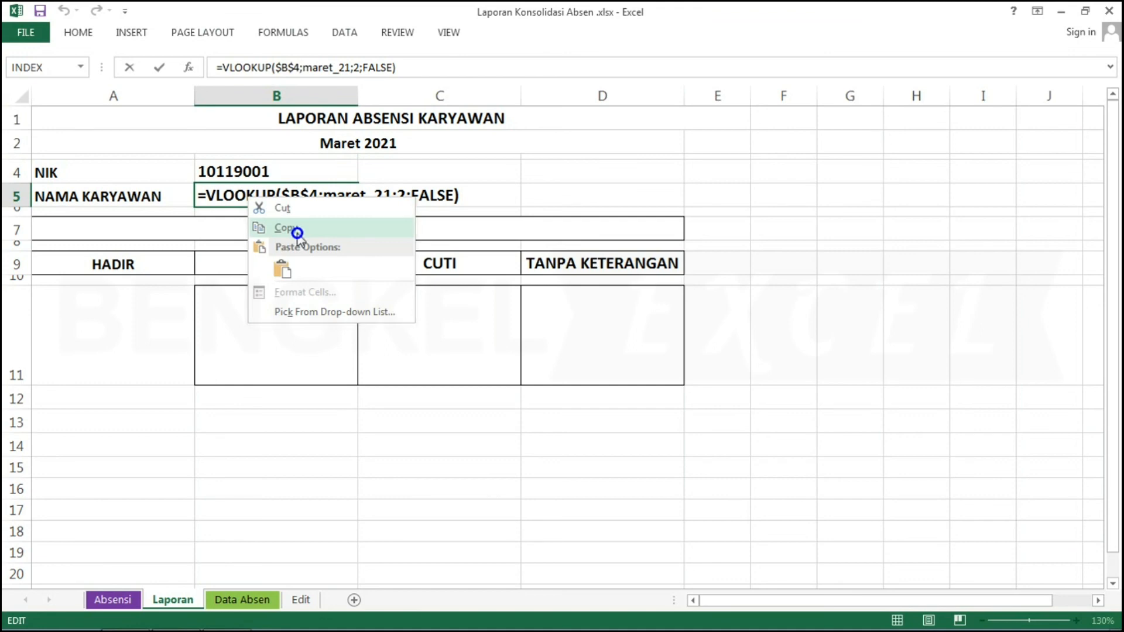
pyautogui.click(109, 336)
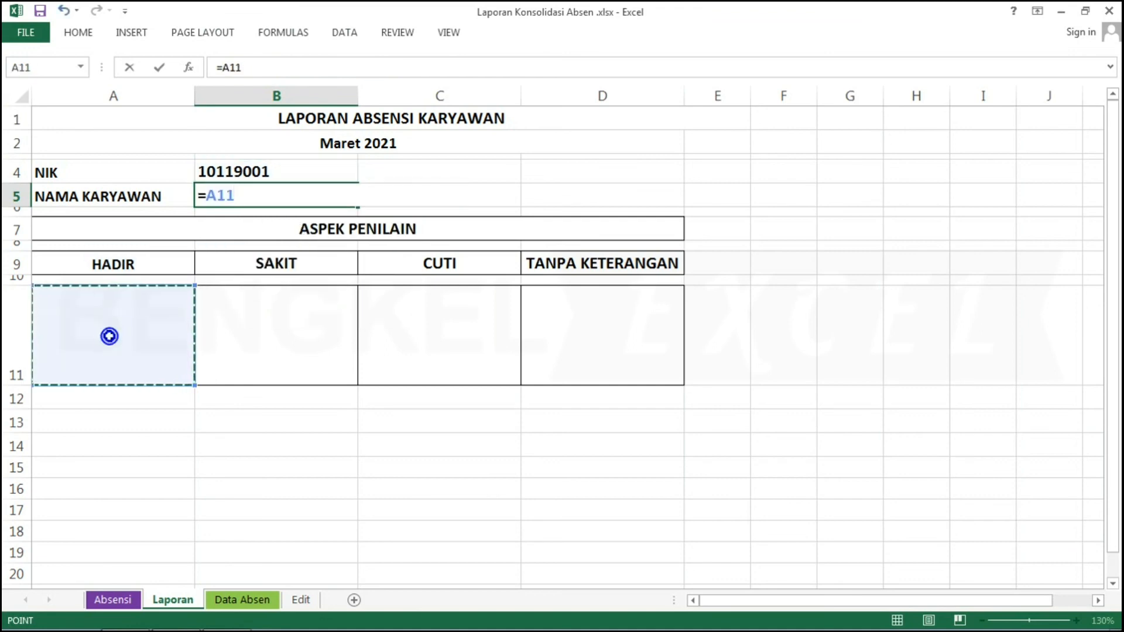
pyautogui.press('Escape')
pyautogui.click(109, 336)
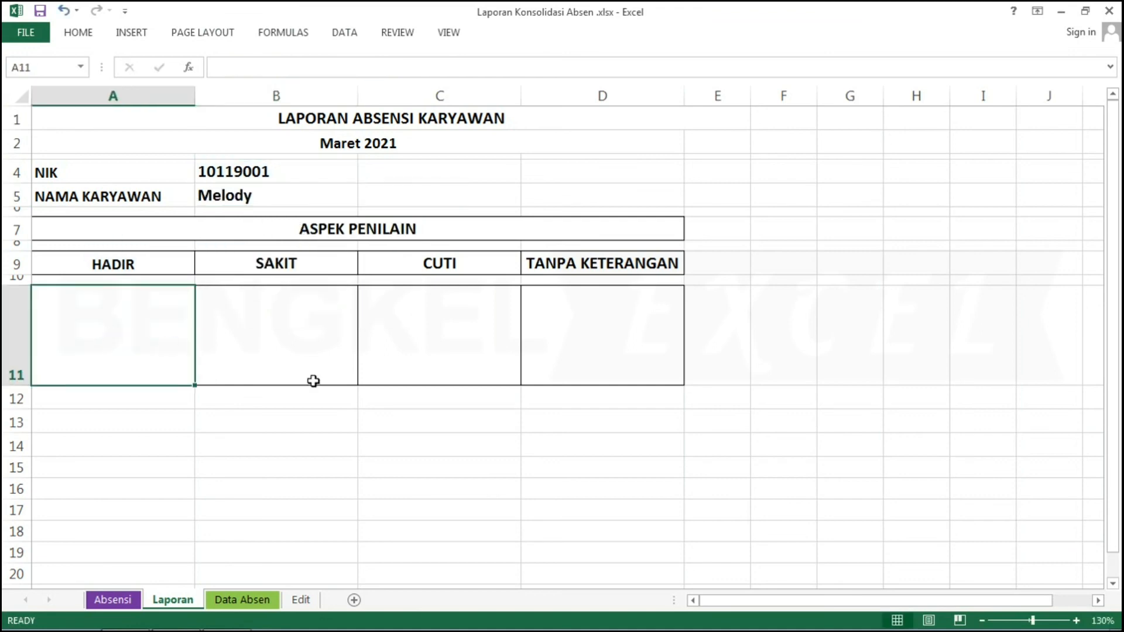
pyautogui.click(463, 427)
# - Paste the formula into A11 under HADIR with column index 35 and check the total column numbers on the Absensi sheet
pyautogui.click(129, 320)
pyautogui.doubleClick(128, 321)
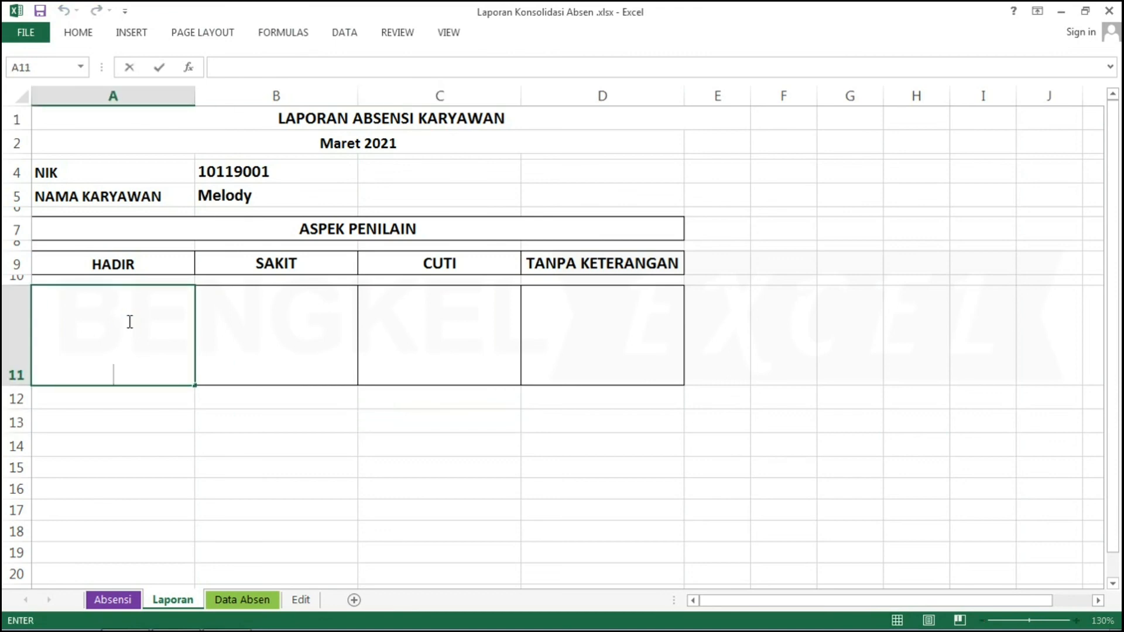
pyautogui.hotkey('ctrl', 'v')
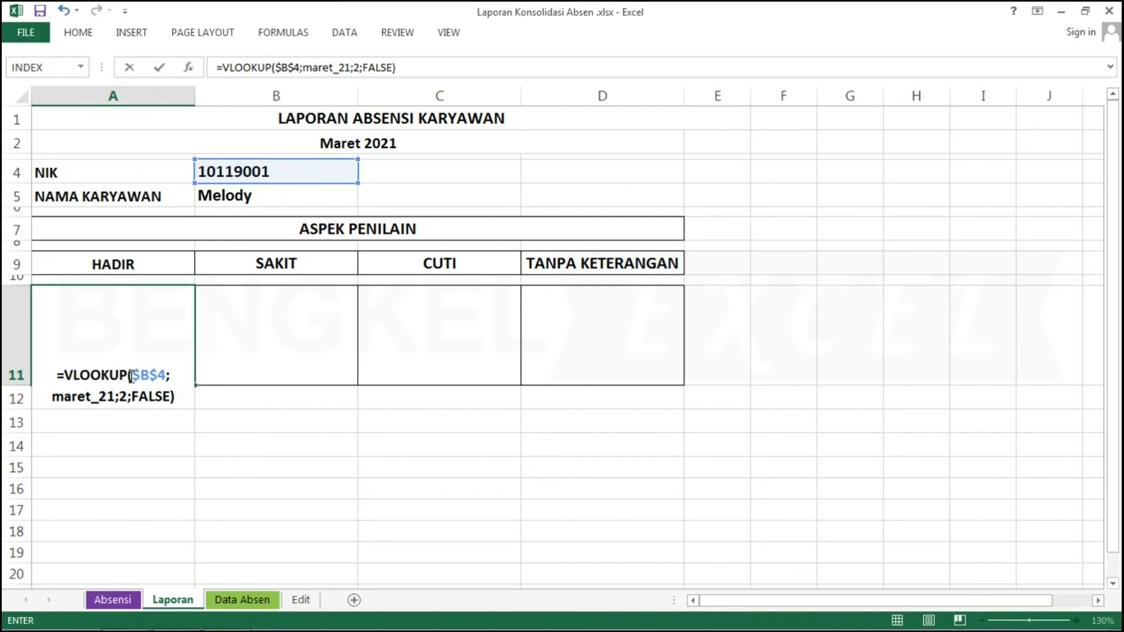
pyautogui.click(124, 396)
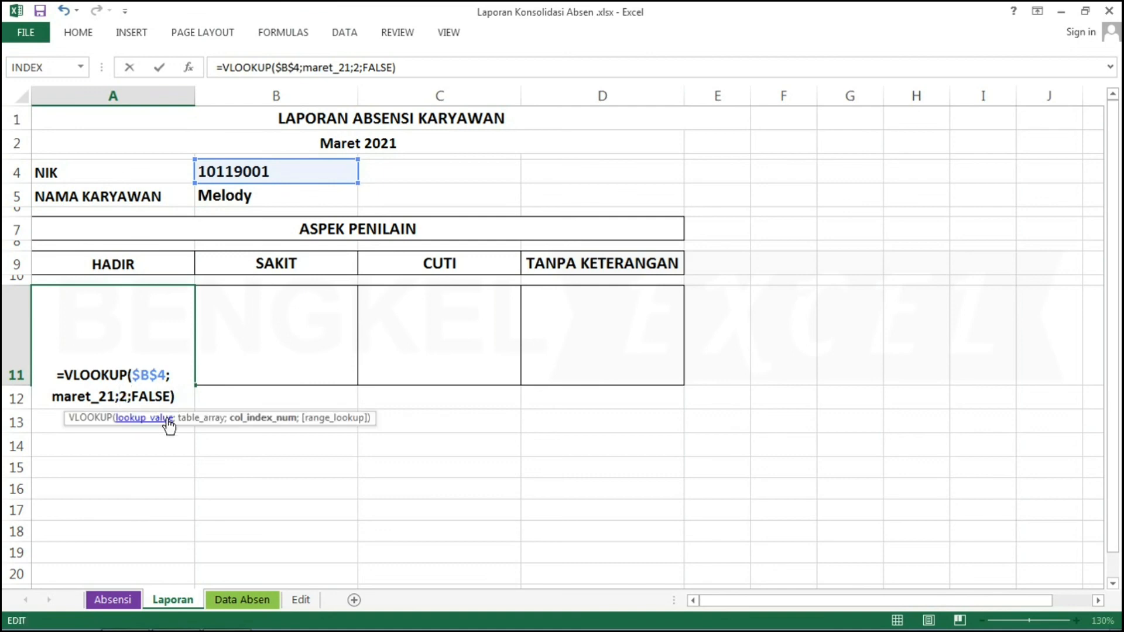
pyautogui.press('Delete')
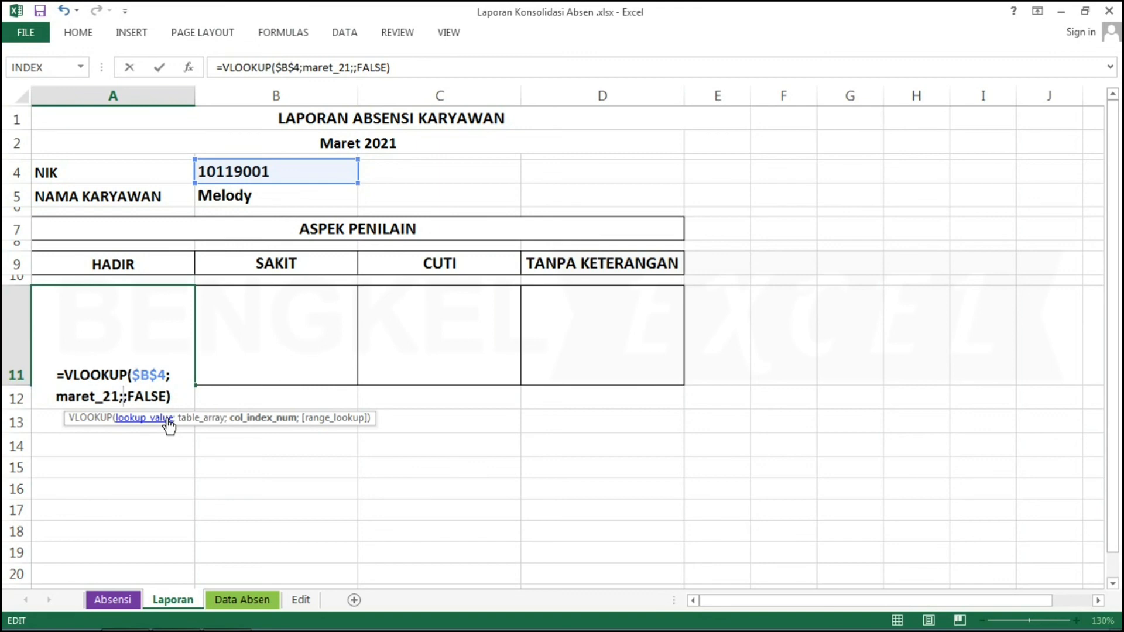
pyautogui.write('35')
pyautogui.press('Return')
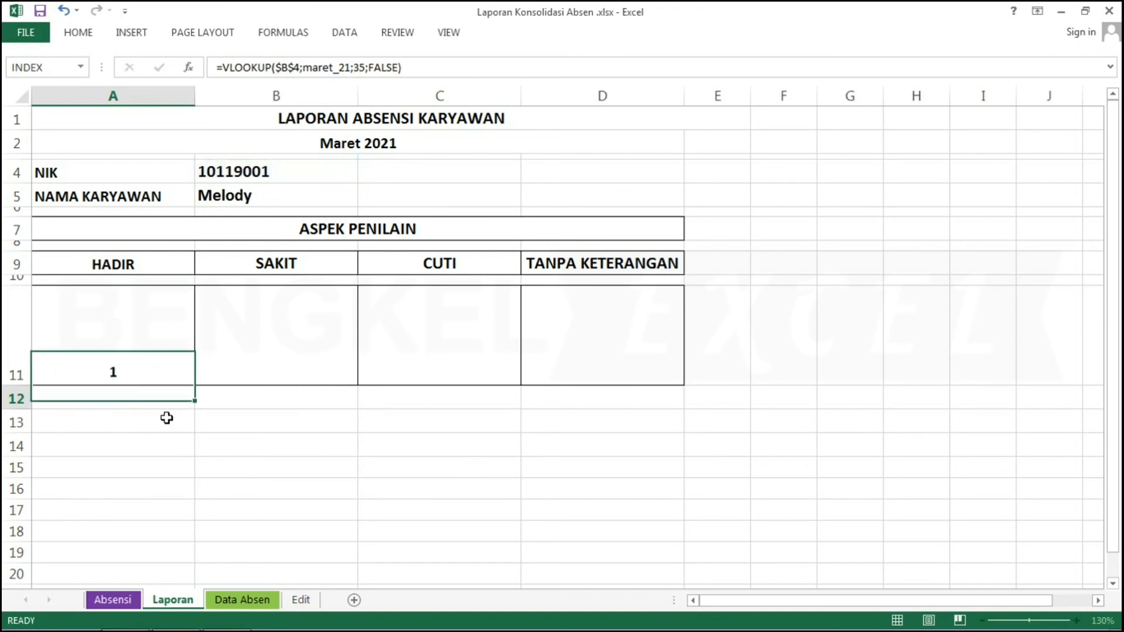
pyautogui.click(111, 599)
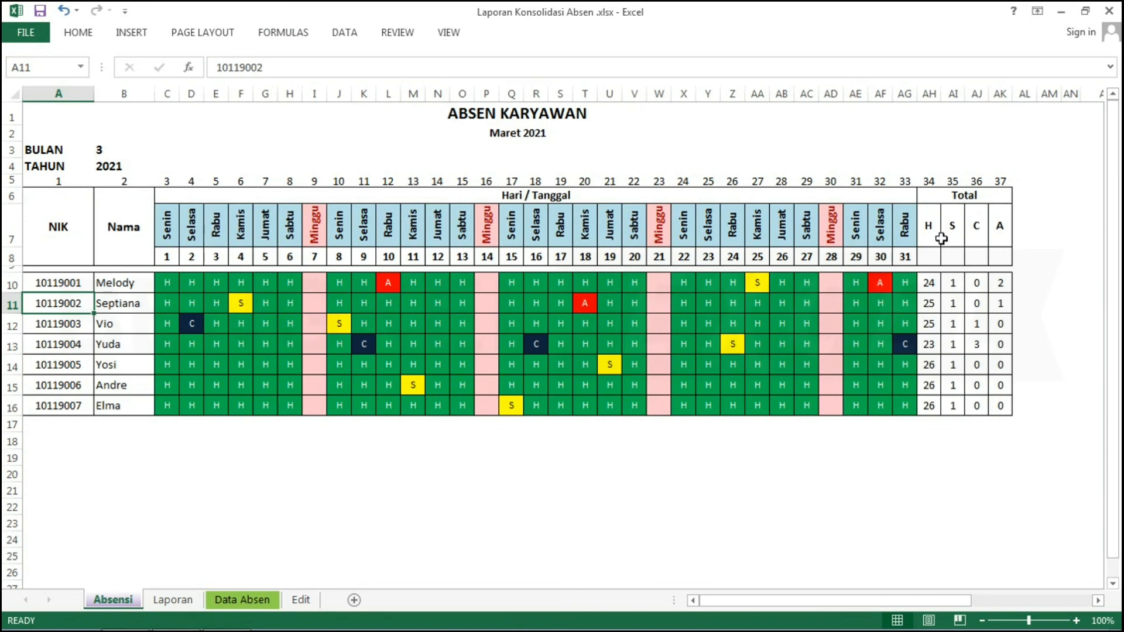
pyautogui.click(171, 599)
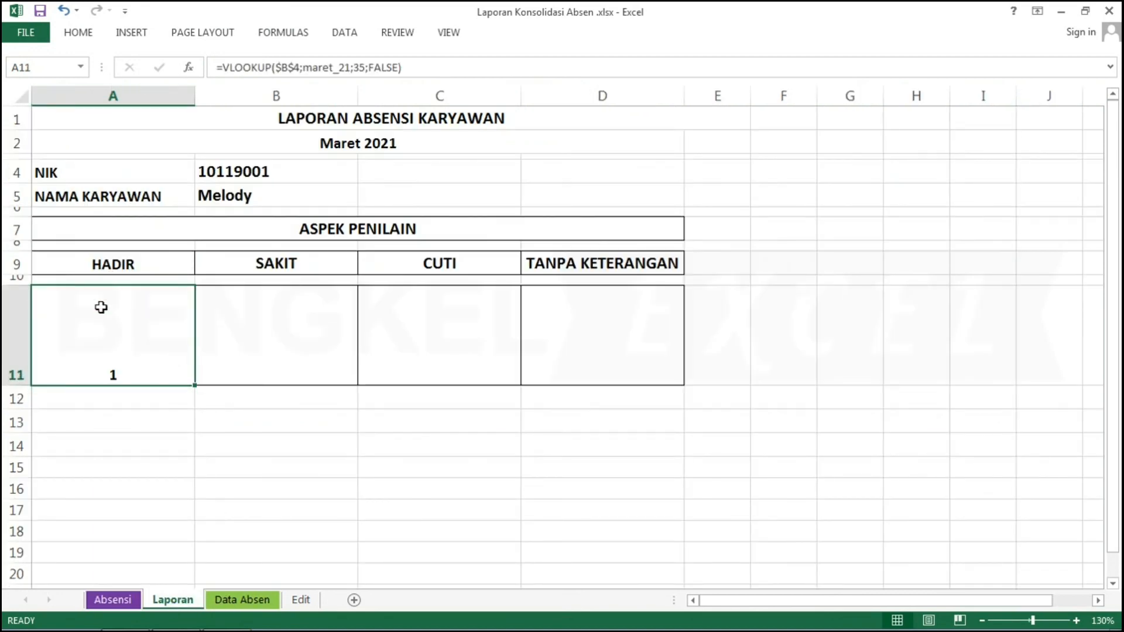
# - Set the font size of A11:D11 on the Laporan sheet to 20 and middle-align the cells vertically
pyautogui.hotkey('shift', 'Right')
pyautogui.hotkey('shift', 'Right')
pyautogui.hotkey('shift', 'Right')
pyautogui.hotkey('shift', 'Right')
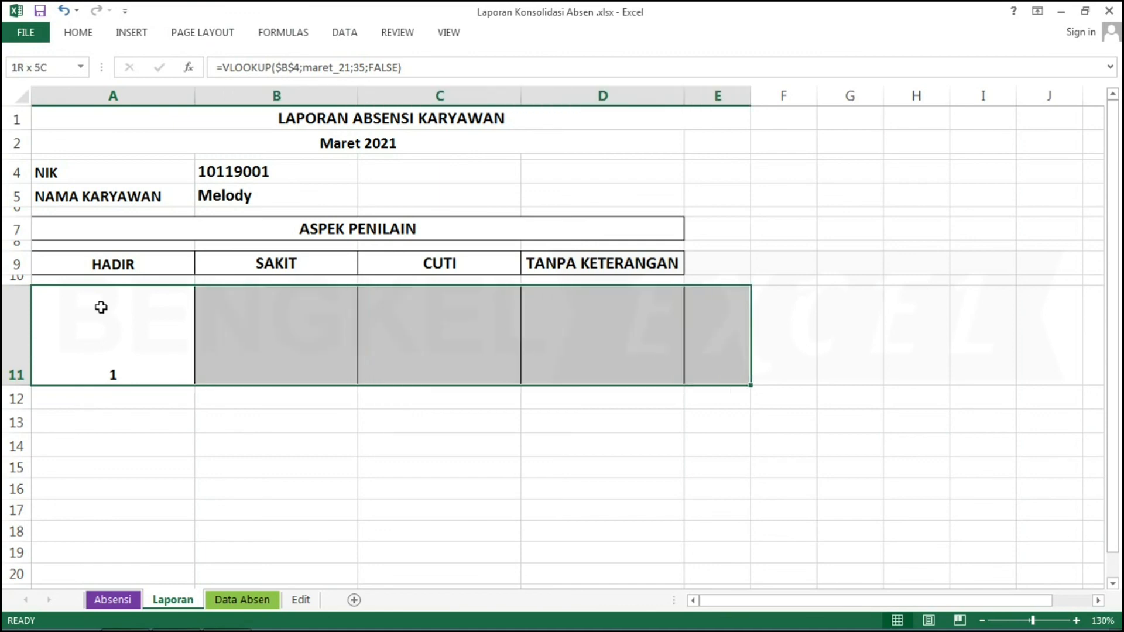
pyautogui.hotkey('shift', 'Left')
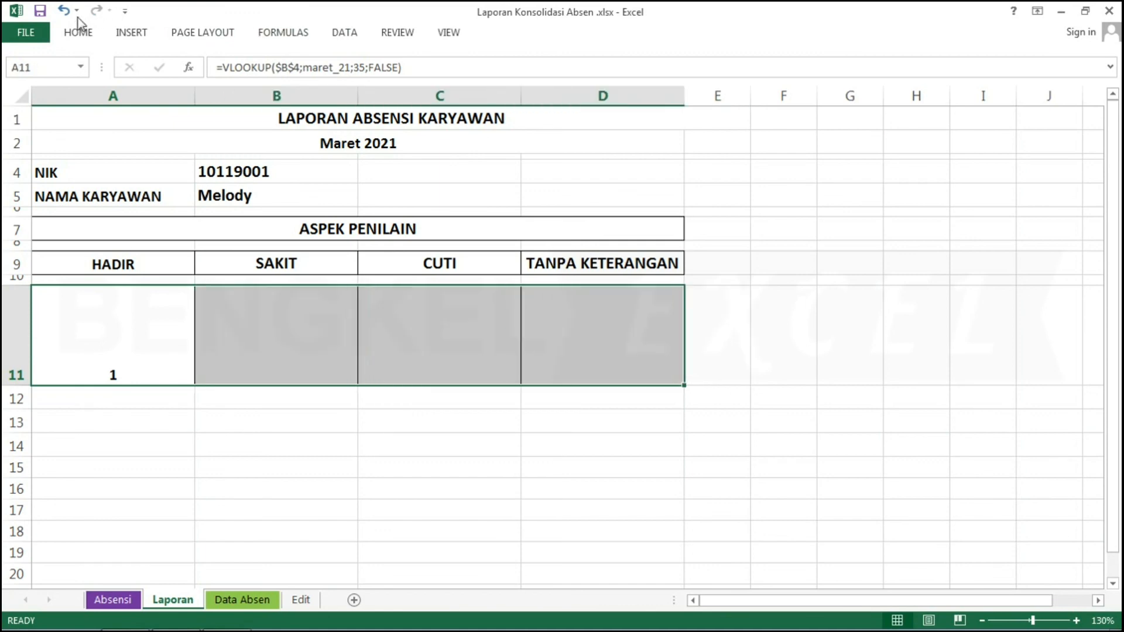
pyautogui.click(78, 32)
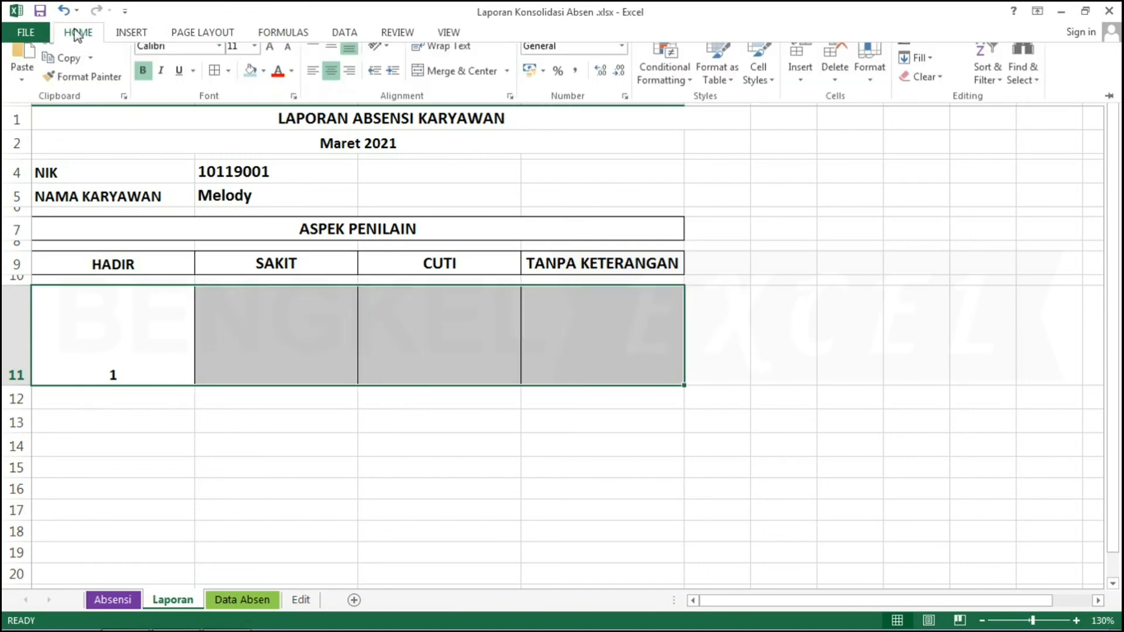
pyautogui.click(276, 58)
pyautogui.click(277, 57)
pyautogui.click(277, 57)
pyautogui.click(277, 57)
pyautogui.click(276, 58)
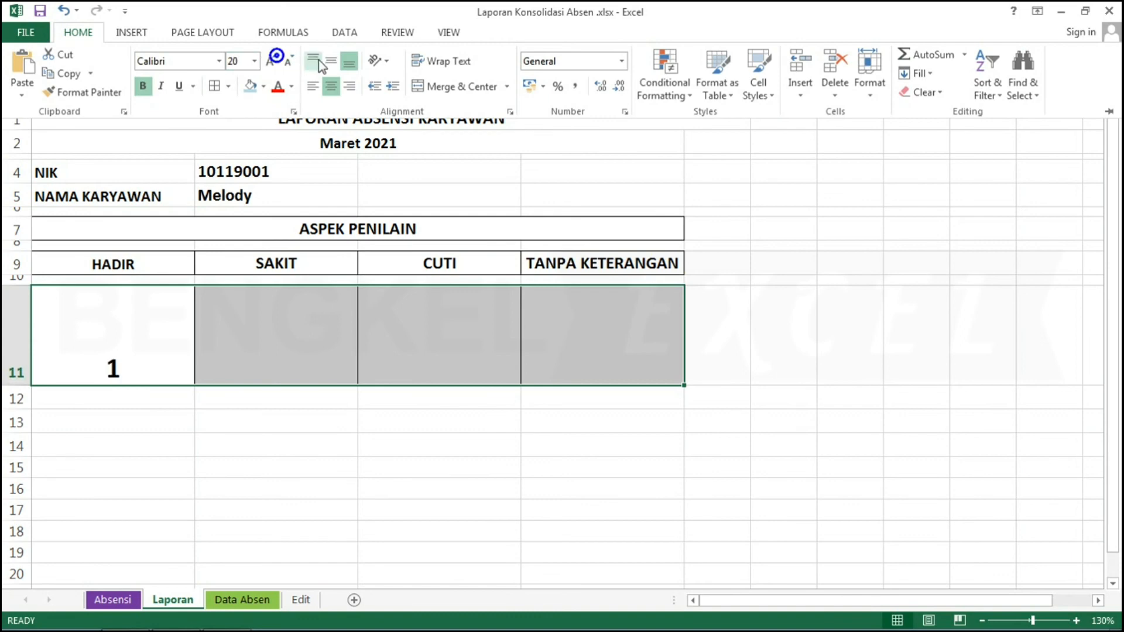
pyautogui.click(331, 60)
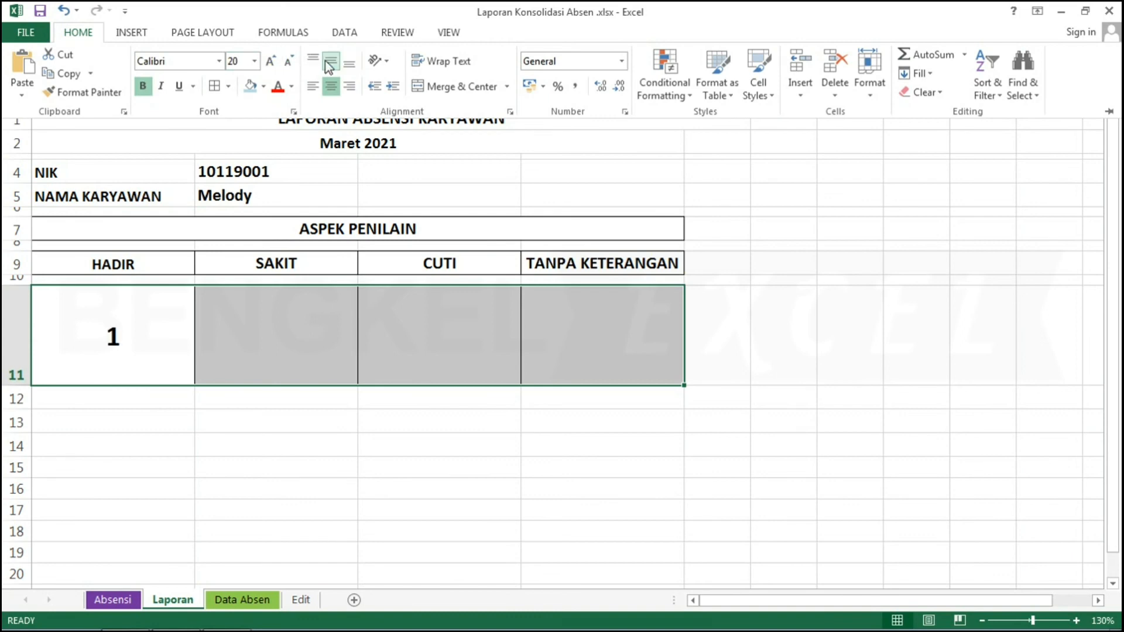
# - Change the lookup column index in A11 to 34 and fill the formula across to D11
pyautogui.click(150, 334)
pyautogui.doubleClick(149, 335)
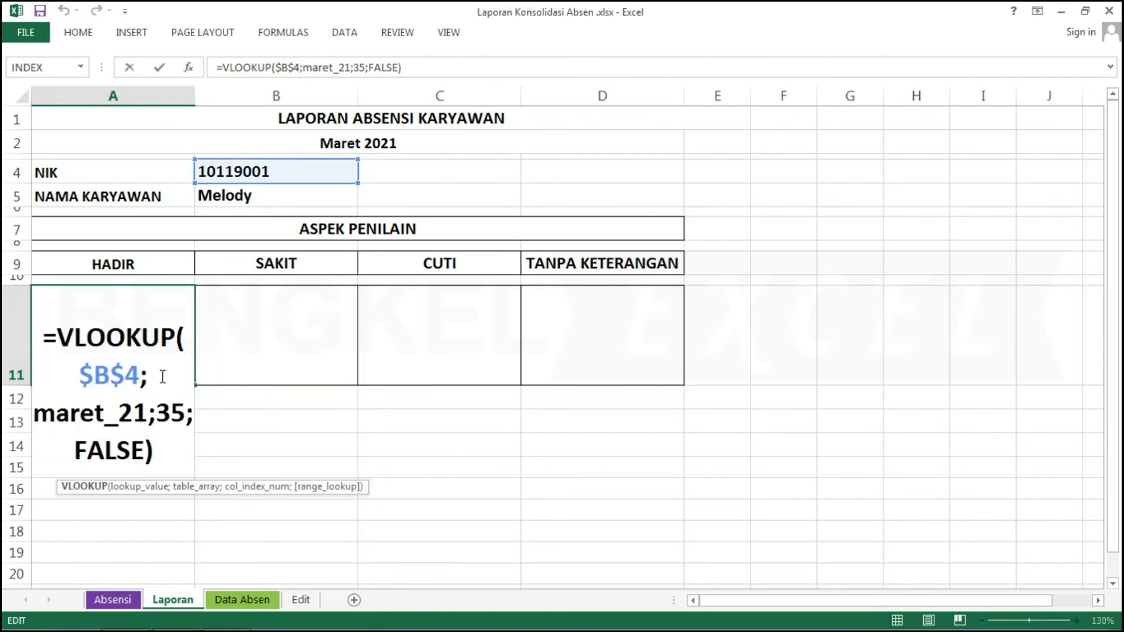
pyautogui.click(170, 415)
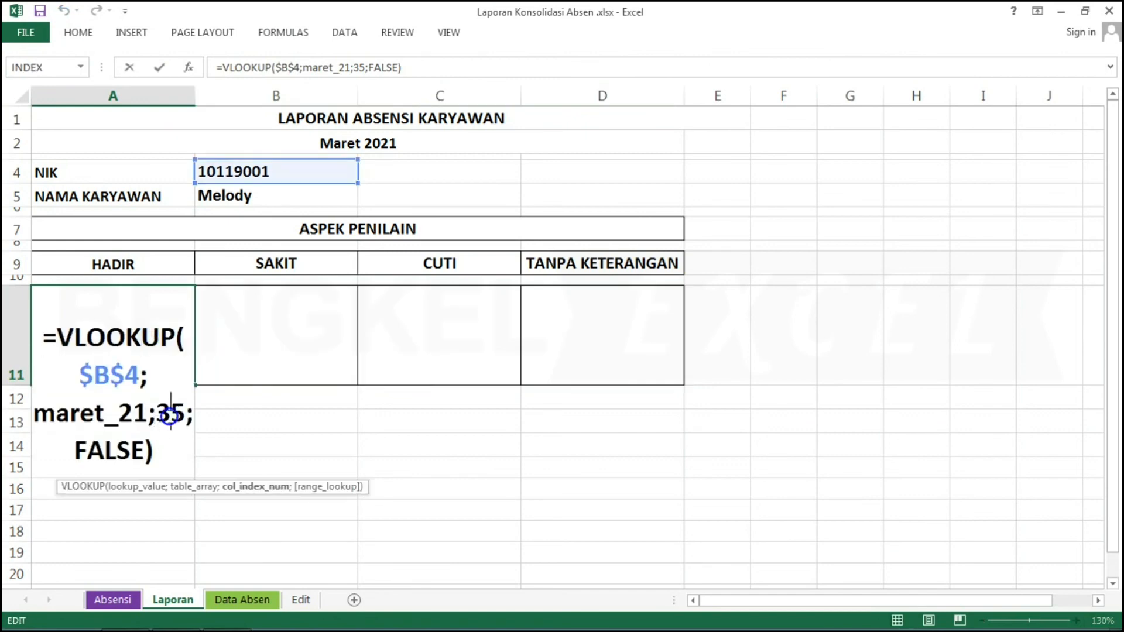
pyautogui.press('Delete')
pyautogui.write('4')
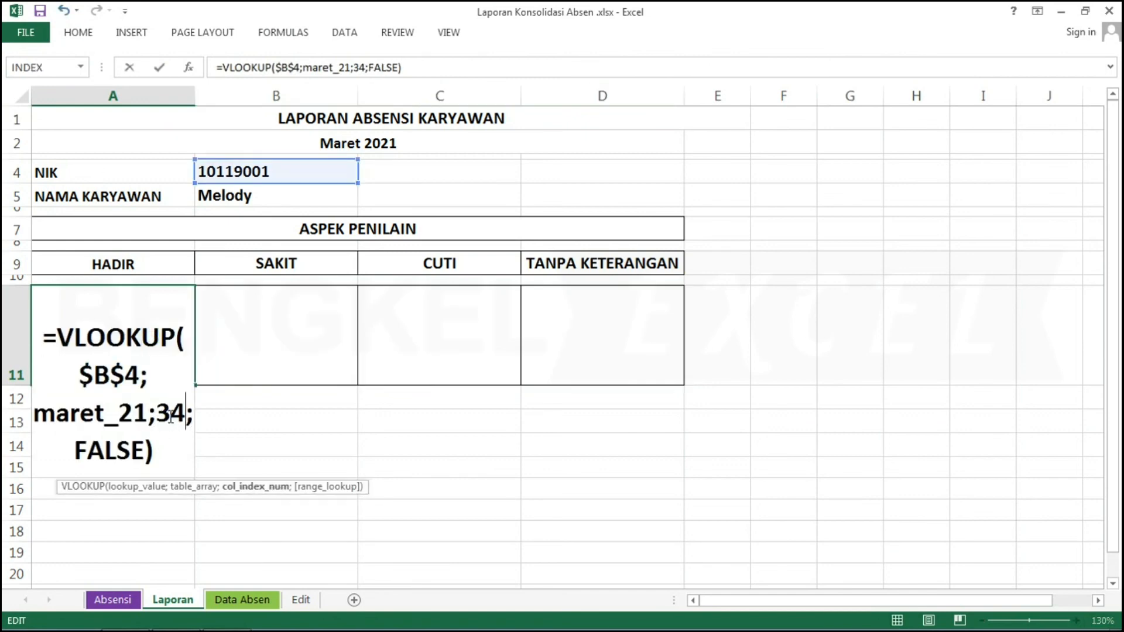
pyautogui.hotkey('ctrl', 'Return')
pyautogui.click(141, 323)
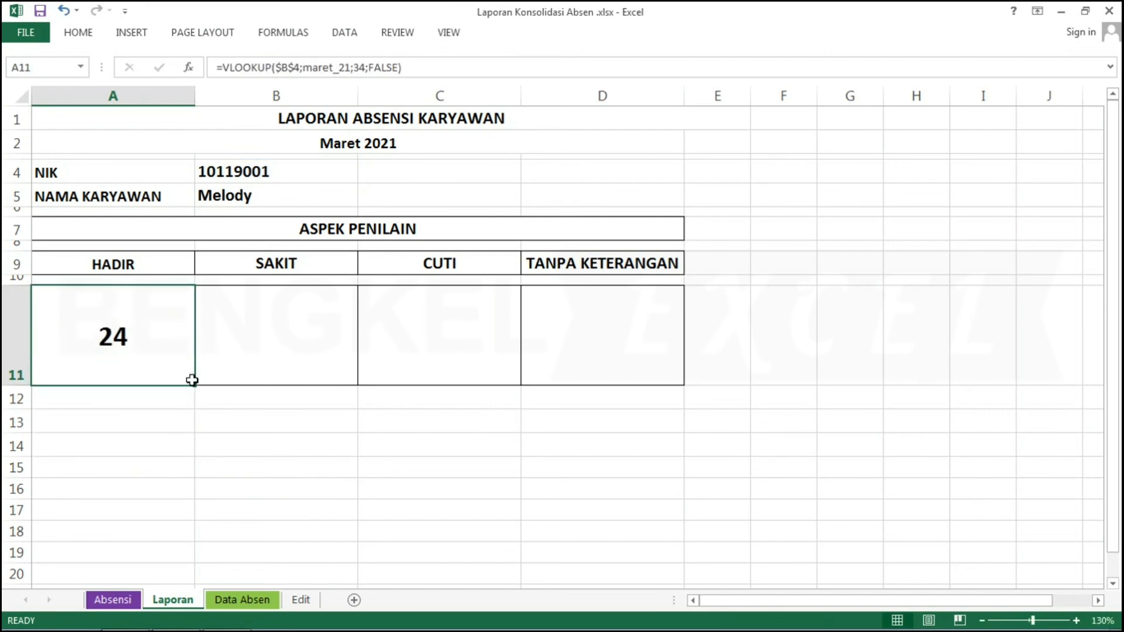
pyautogui.moveTo(195, 385); pyautogui.dragTo(650, 381)
# - Change the VLOOKUP column index in B11 under SAKIT to 35
pyautogui.click(311, 373)
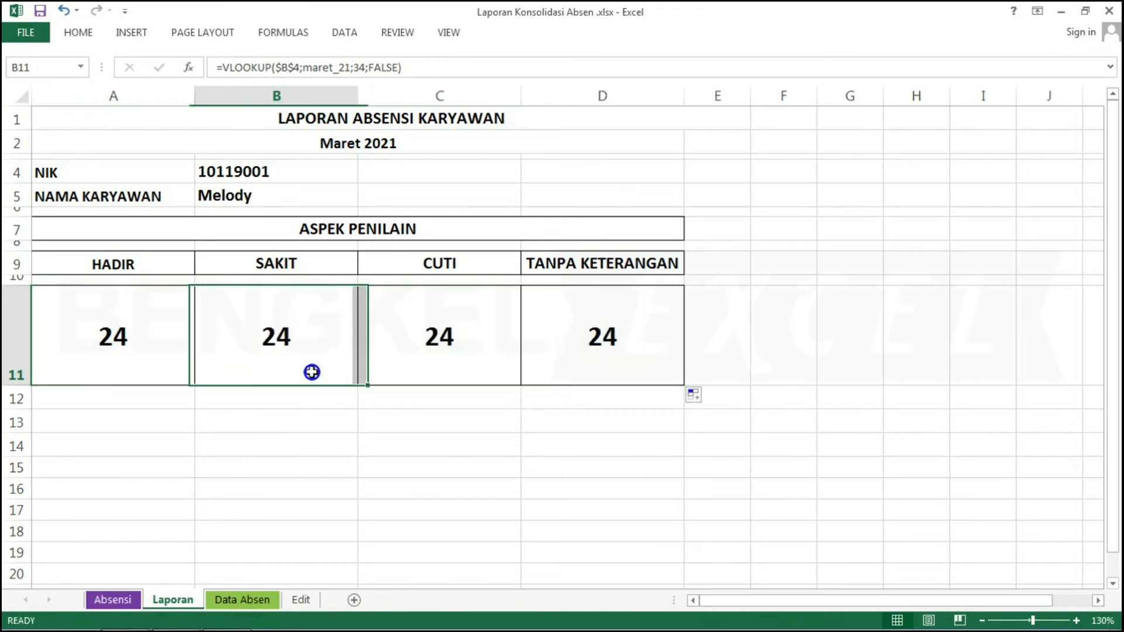
pyautogui.press('F2')
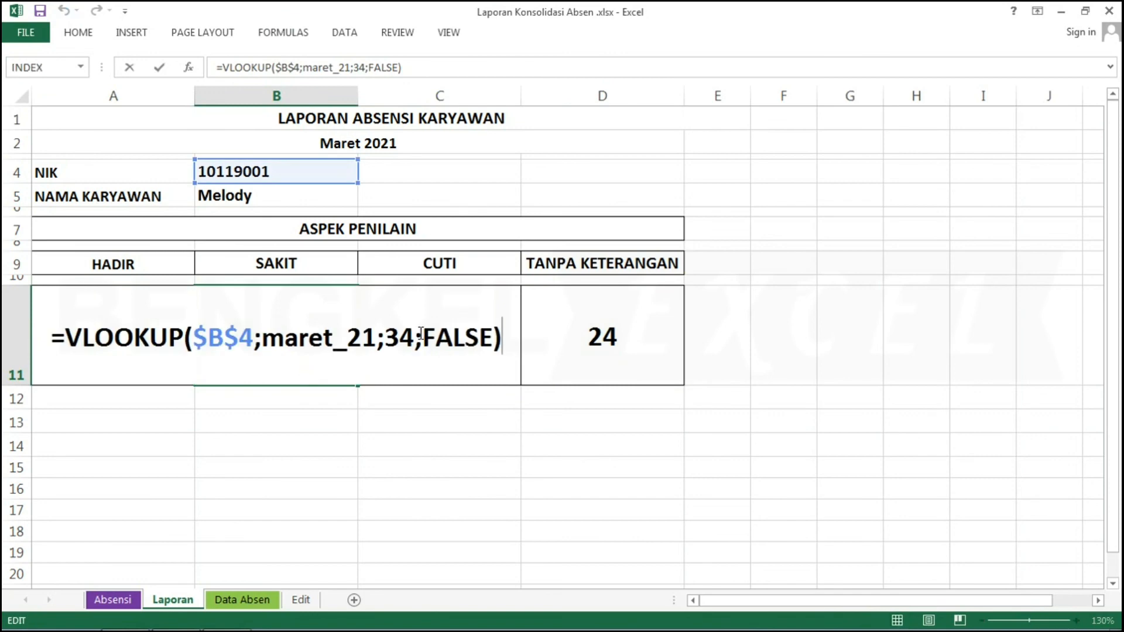
pyautogui.click(419, 335)
pyautogui.press('BackSpace')
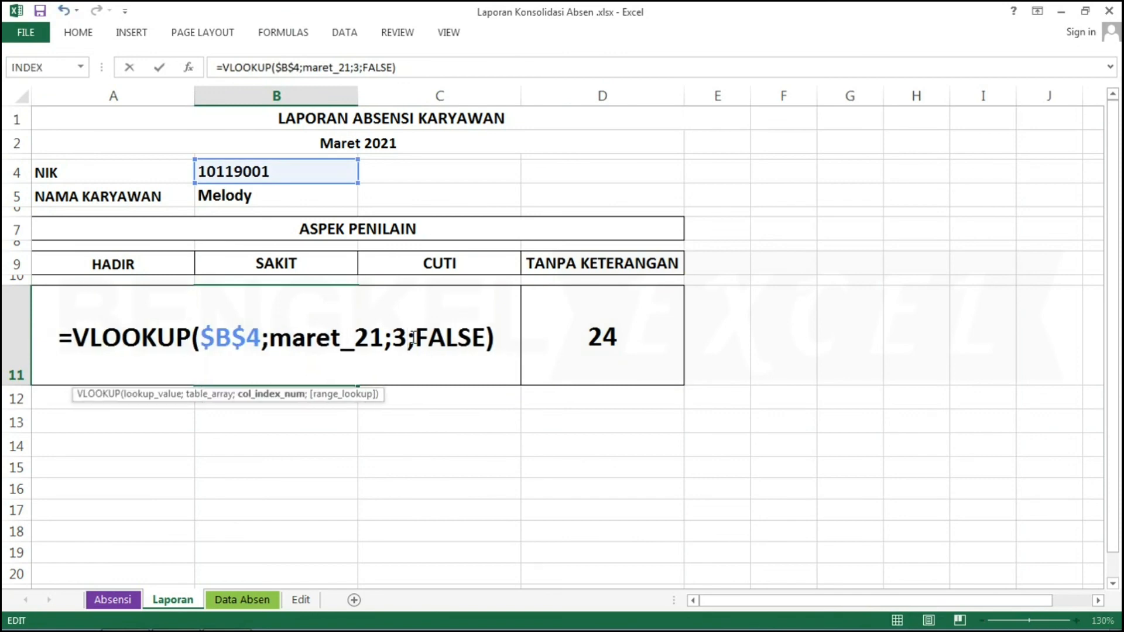
pyautogui.write('5')
pyautogui.press('Return')
# - Change the VLOOKUP column index in C11 under CUTI to 36
pyautogui.press('Right')
pyautogui.press('Right')
pyautogui.press('Up')
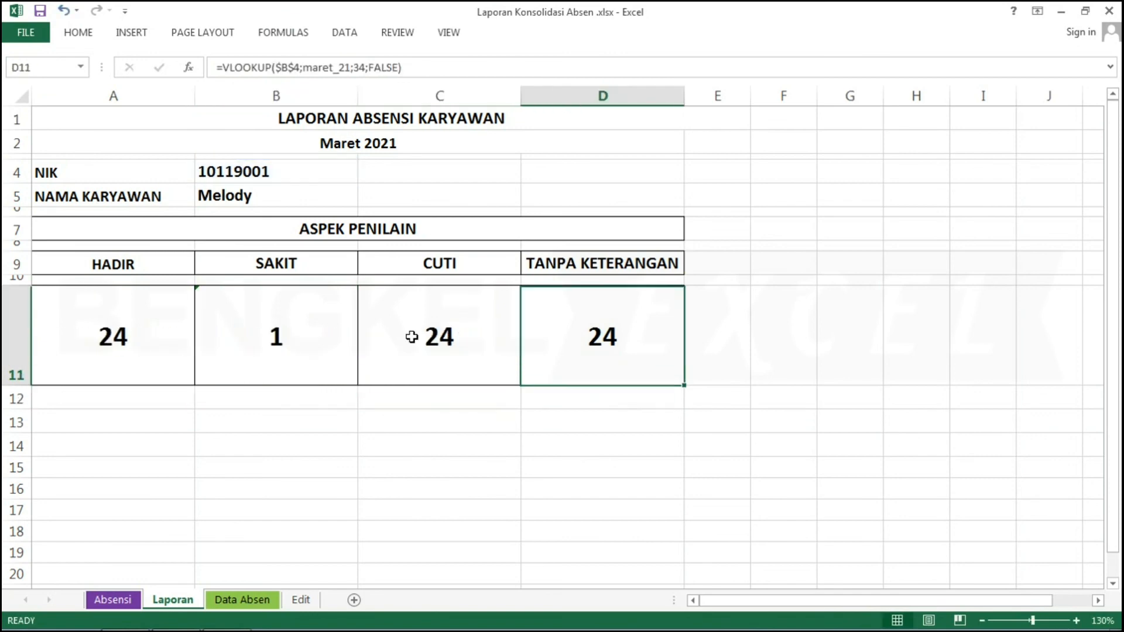
pyautogui.press('Left')
pyautogui.press('F2')
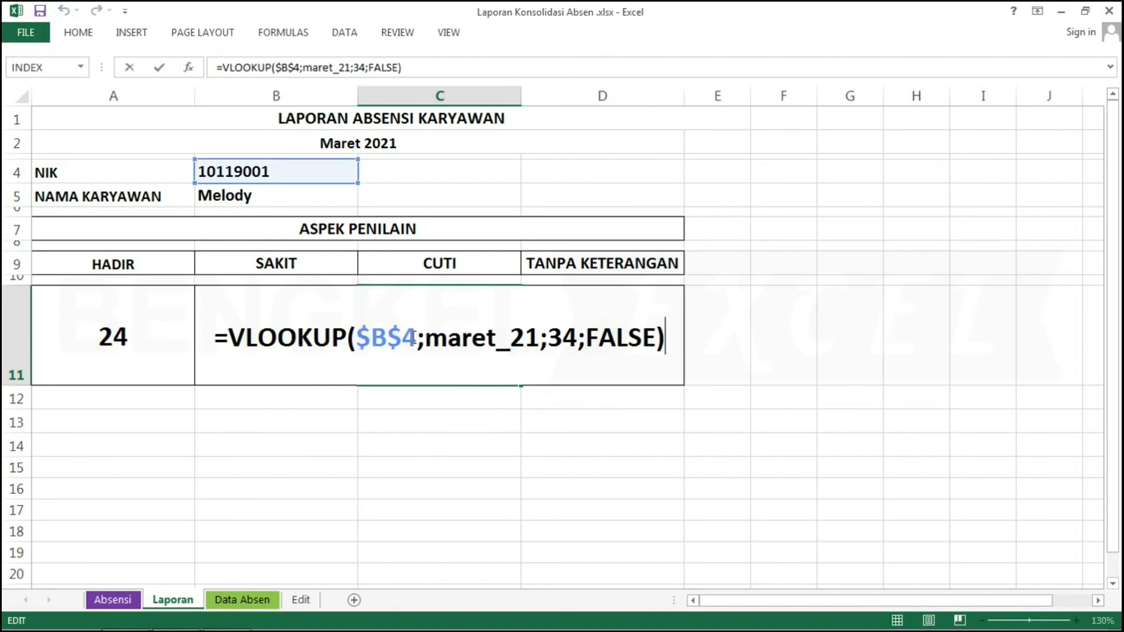
pyautogui.press('Left')
pyautogui.press('Left')
pyautogui.press('Left')
pyautogui.press('Left')
pyautogui.press('Left')
pyautogui.press('Left')
pyautogui.press('Left')
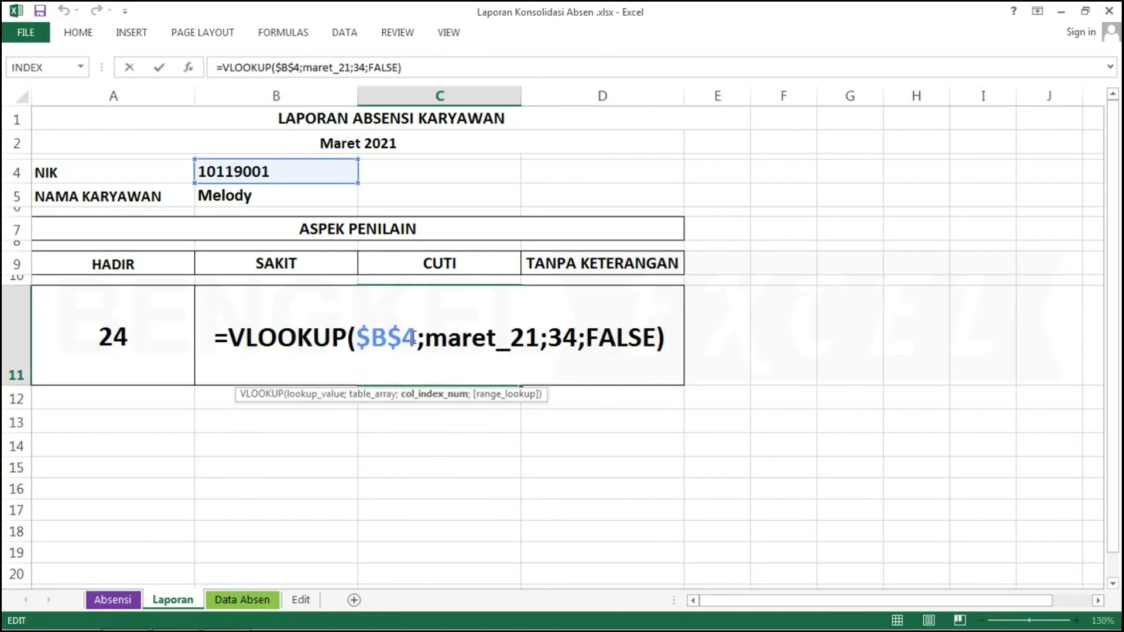
pyautogui.press('BackSpace')
pyautogui.write('6')
pyautogui.press('Return')
# - Change the VLOOKUP column index in D11 under TANPA KETERANGAN to 37
pyautogui.press('Right')
pyautogui.press('Up')
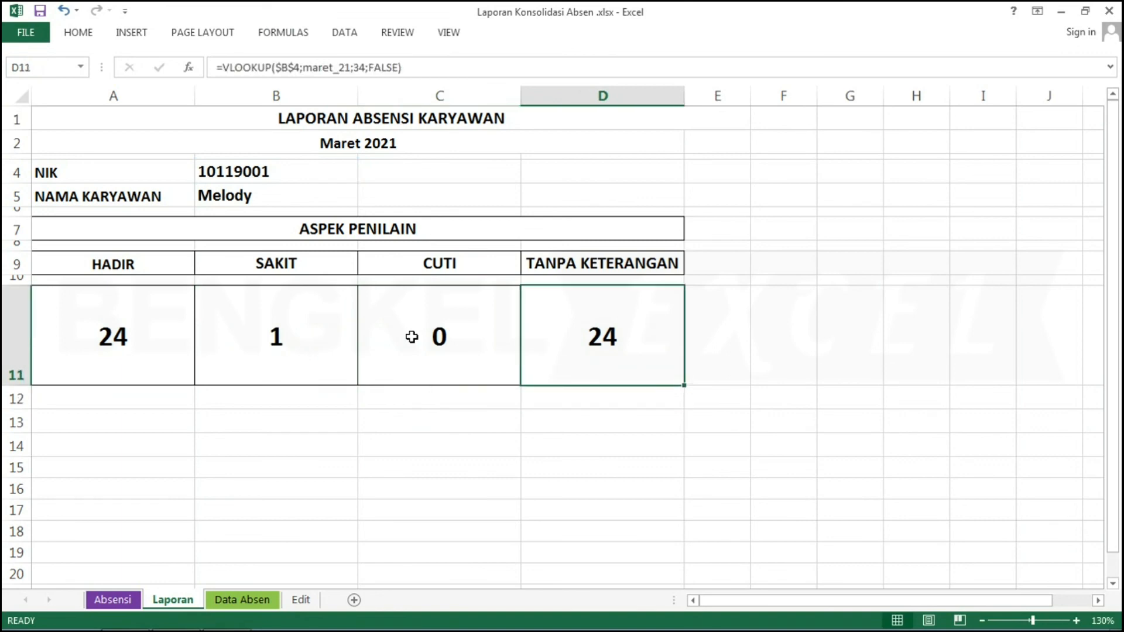
pyautogui.press('F2')
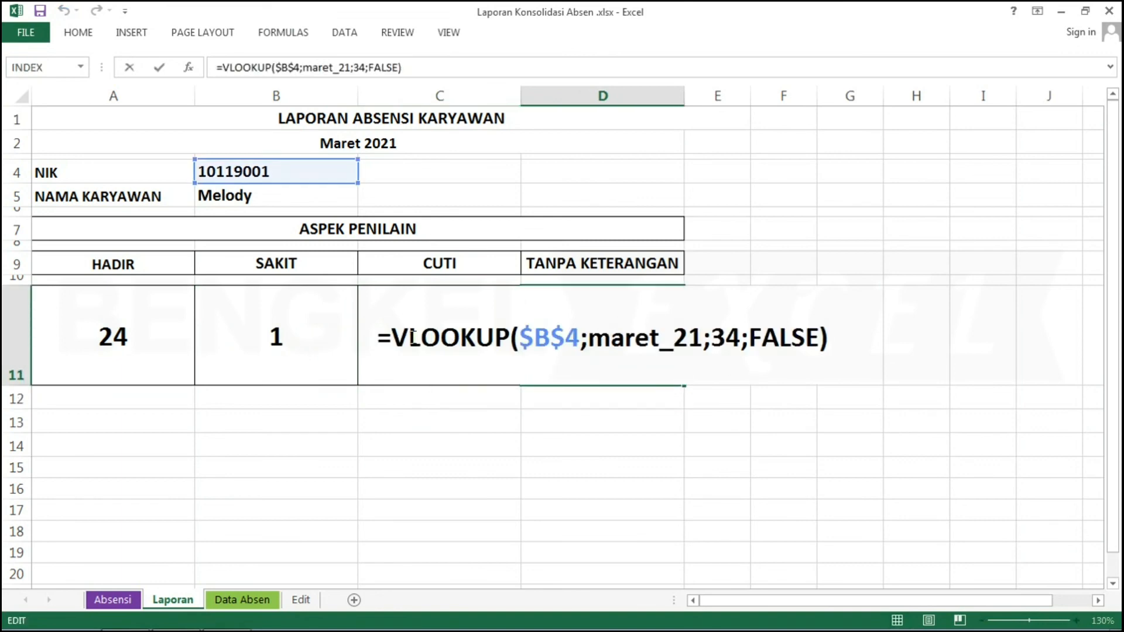
pyautogui.press('Left')
pyautogui.press('Left')
pyautogui.press('Left')
pyautogui.press('Left')
pyautogui.press('Left')
pyautogui.press('Left')
pyautogui.press('Left')
pyautogui.press('BackSpace')
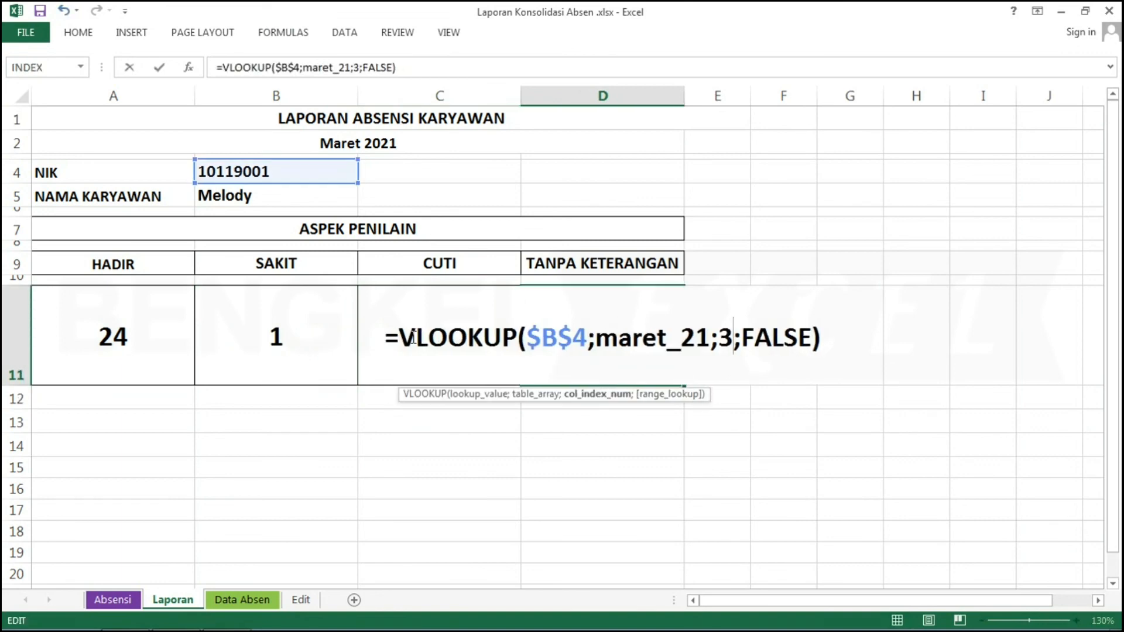
pyautogui.write('7')
pyautogui.press('Return')
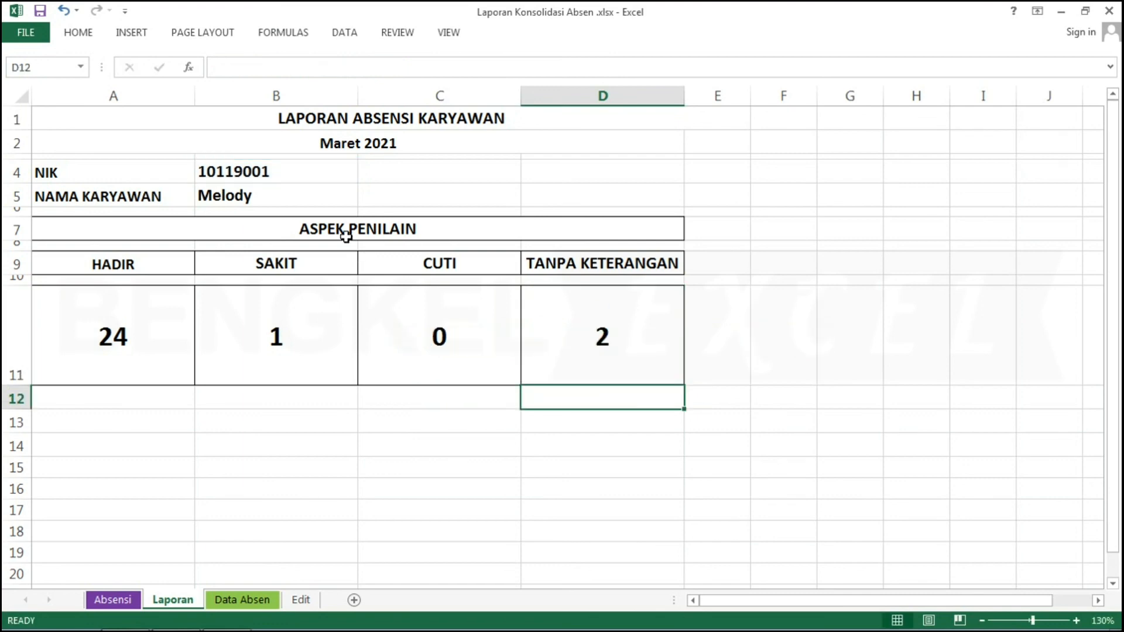
# - Add a bottom border to the NIK row across B4:D4
pyautogui.moveTo(220, 170); pyautogui.dragTo(633, 175)
pyautogui.click(76, 31)
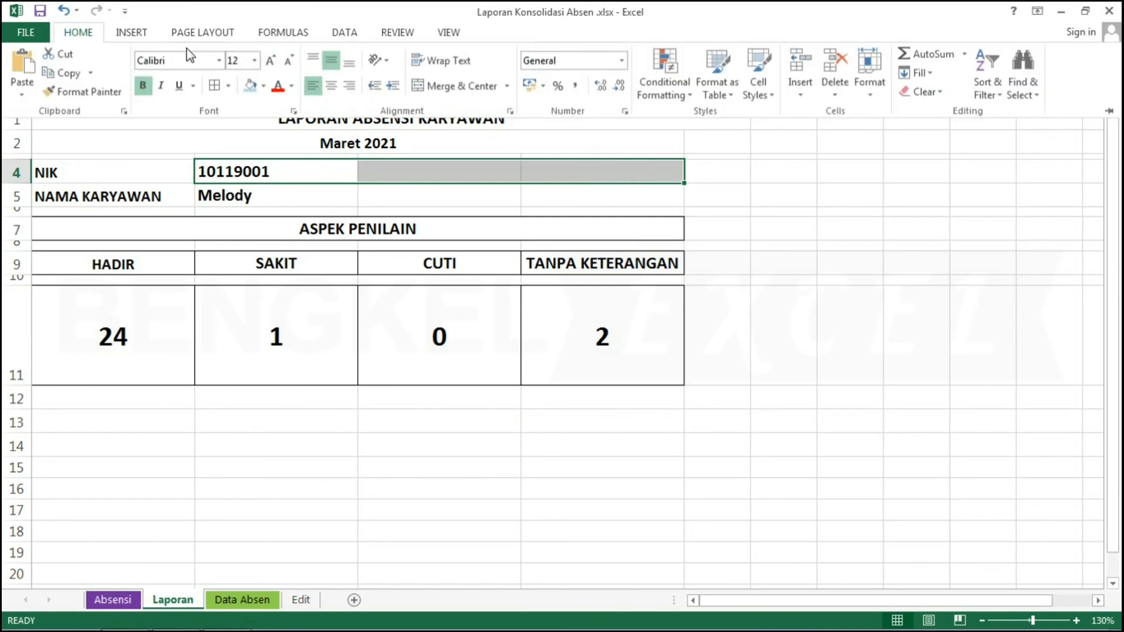
pyautogui.click(229, 86)
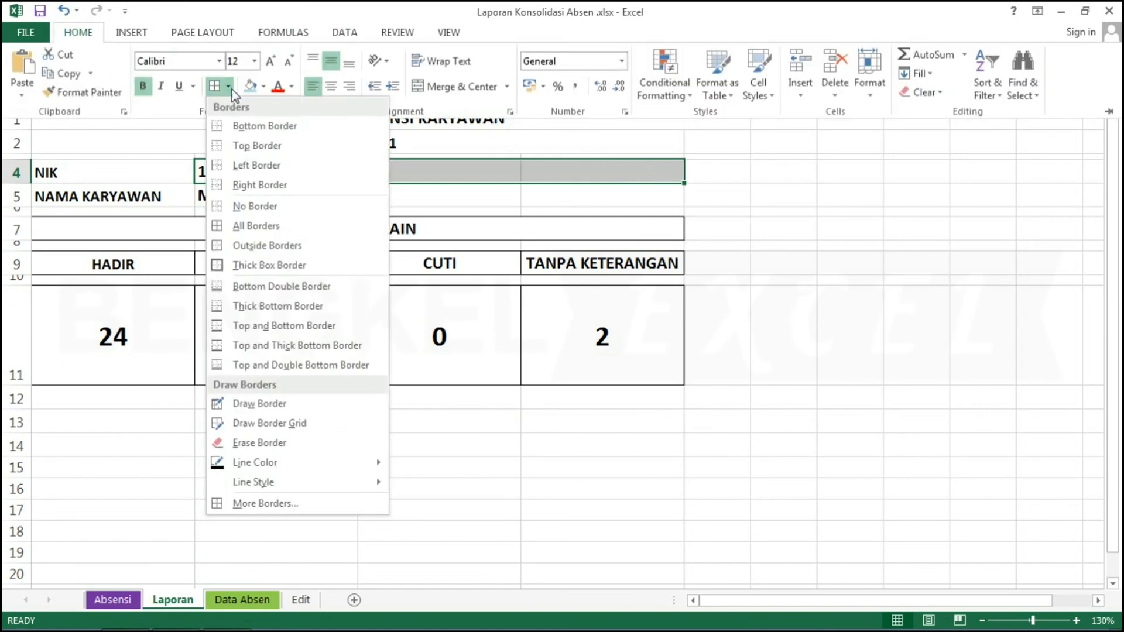
pyautogui.click(262, 130)
pyautogui.click(238, 196)
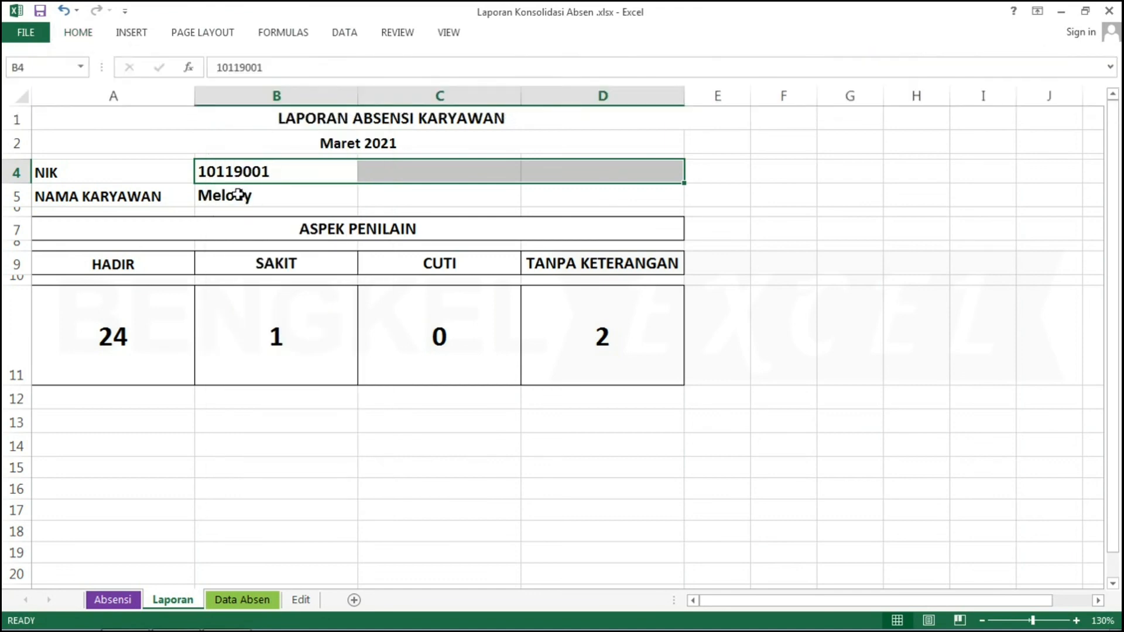
# - Add a bottom border to the NAMA KARYAWAN row across B5:D5
pyautogui.click(239, 196)
pyautogui.hotkey('shift', 'Right')
pyautogui.hotkey('shift', 'Right')
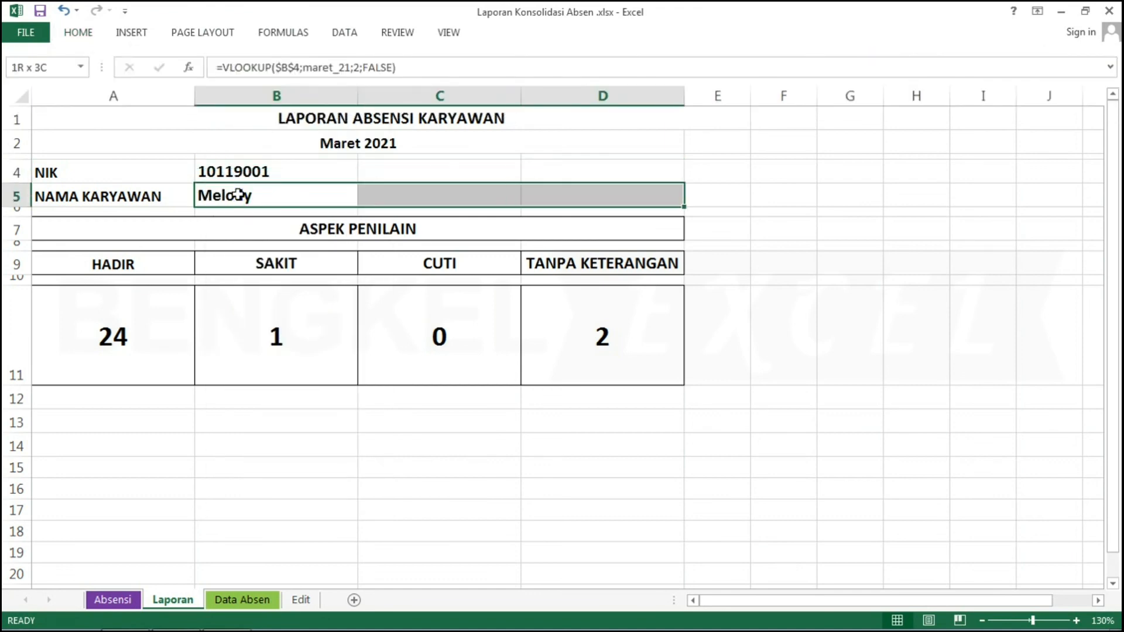
pyautogui.click(88, 32)
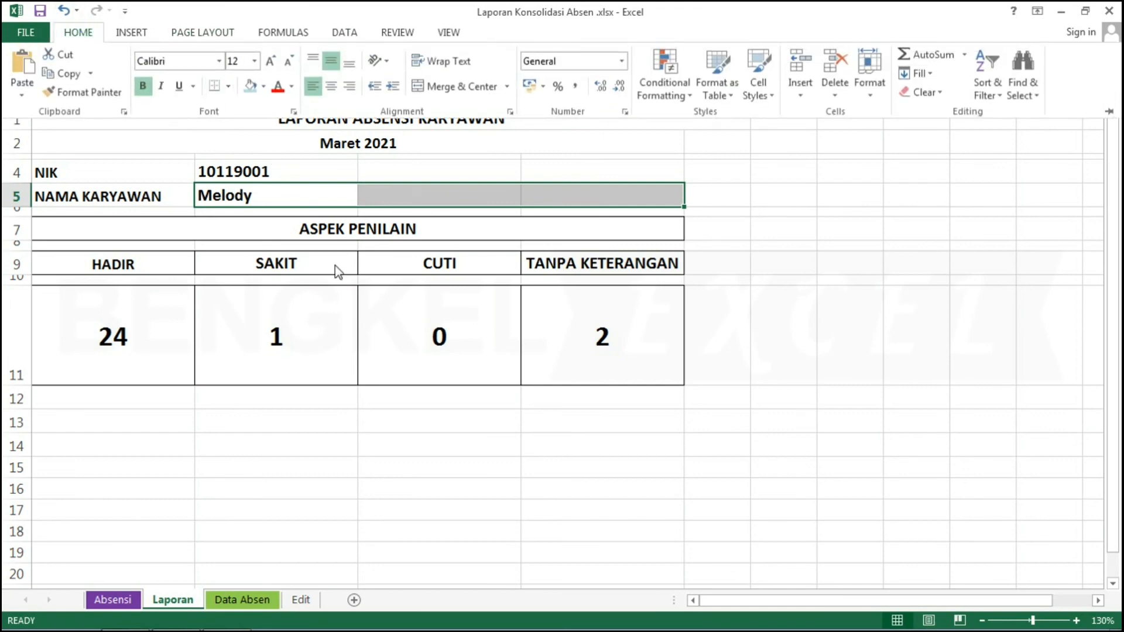
pyautogui.click(215, 282)
# - Make row 7 slightly taller and format the ASPEK PENILAIN header with a light blue fill and outside borders
pyautogui.click(78, 226)
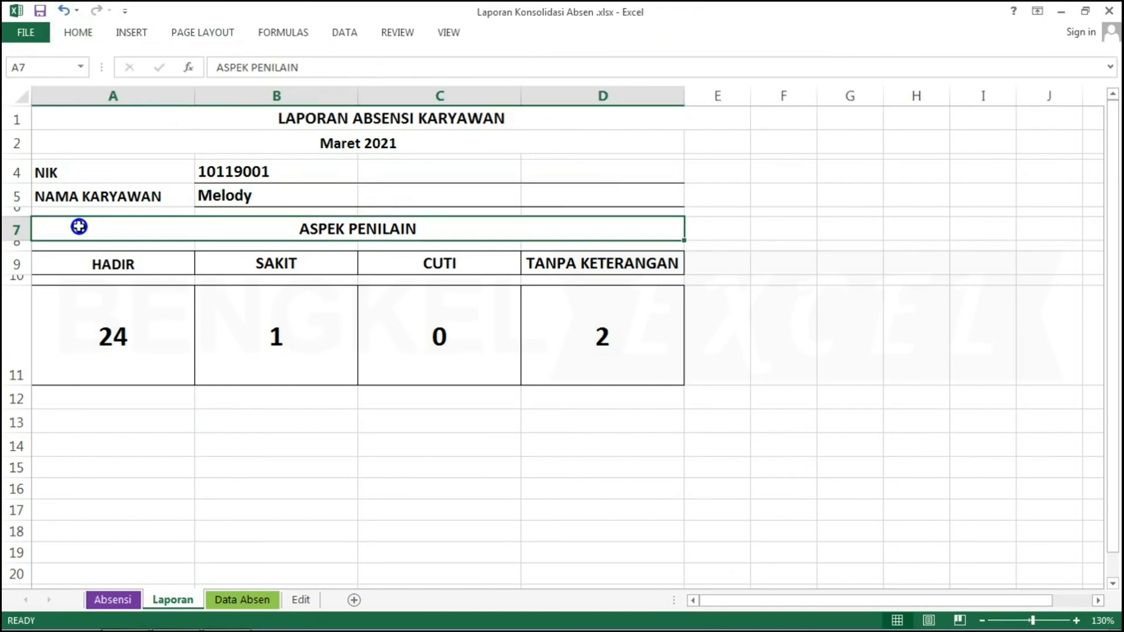
pyautogui.moveTo(22, 239); pyautogui.dragTo(22, 250)
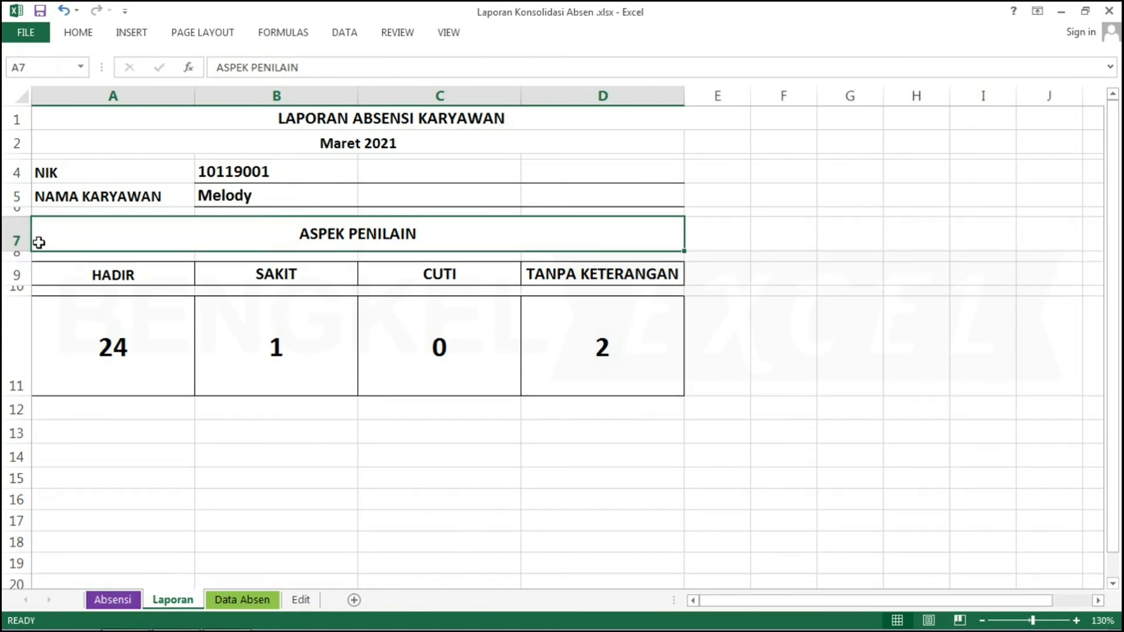
pyautogui.click(82, 32)
pyautogui.click(250, 87)
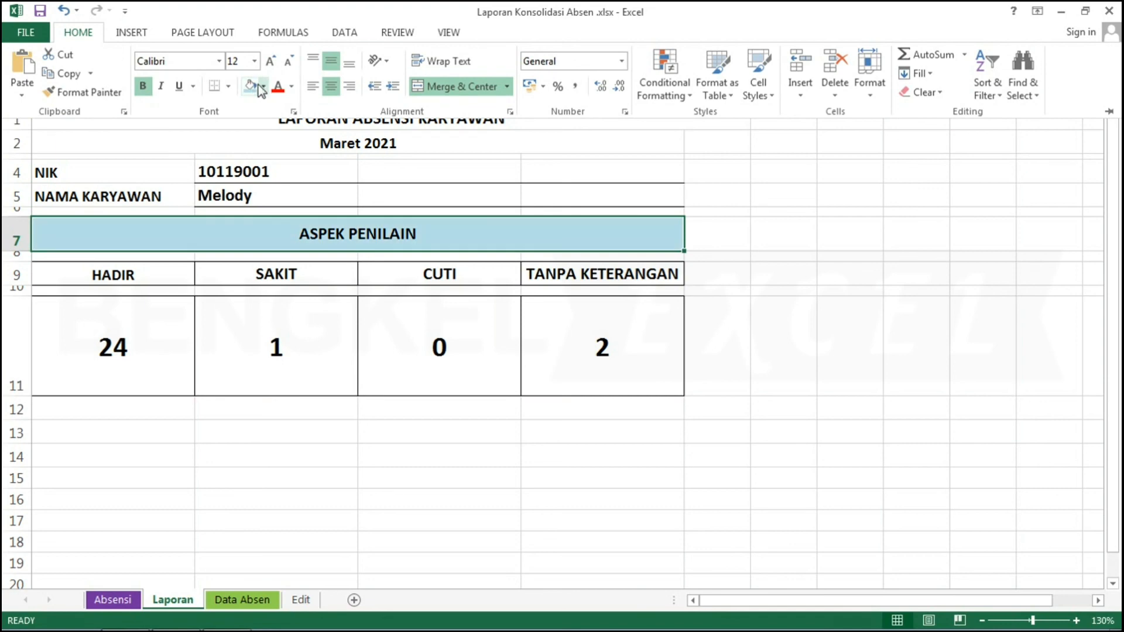
pyautogui.click(227, 86)
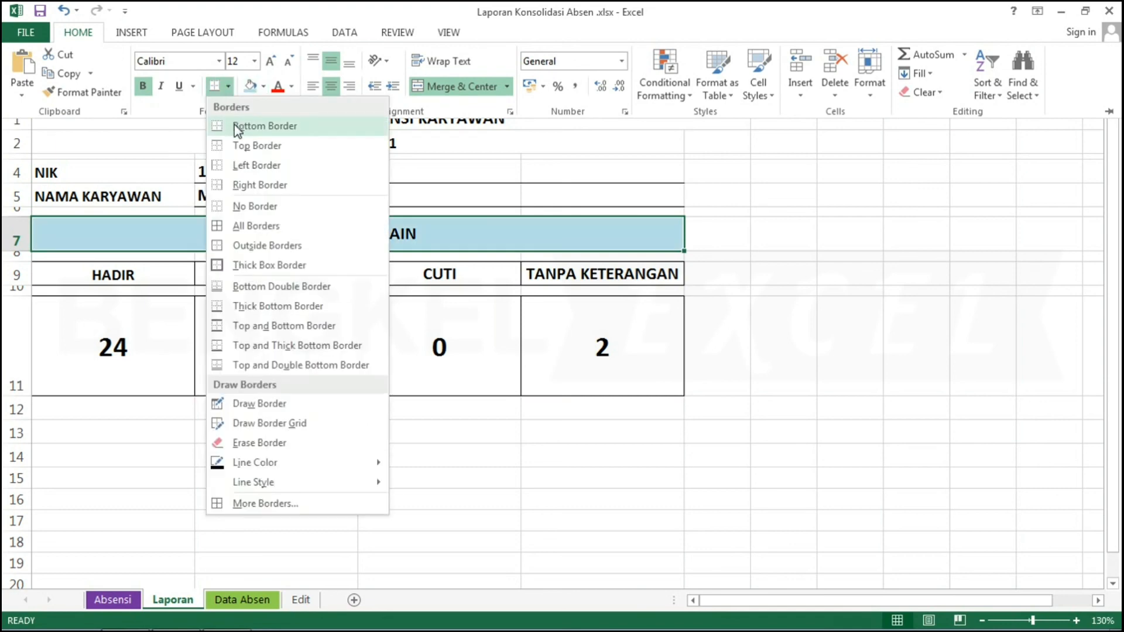
pyautogui.click(234, 243)
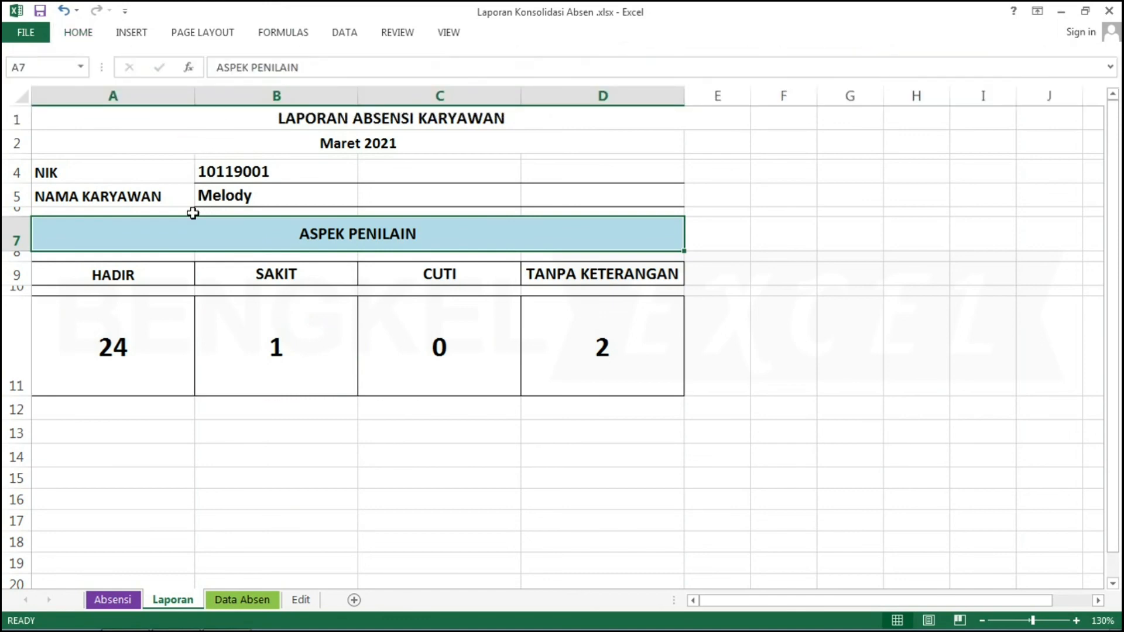
# - Increase the font size of the report title and month lines in rows 1 and 2 by one step
pyautogui.moveTo(138, 128); pyautogui.dragTo(135, 134)
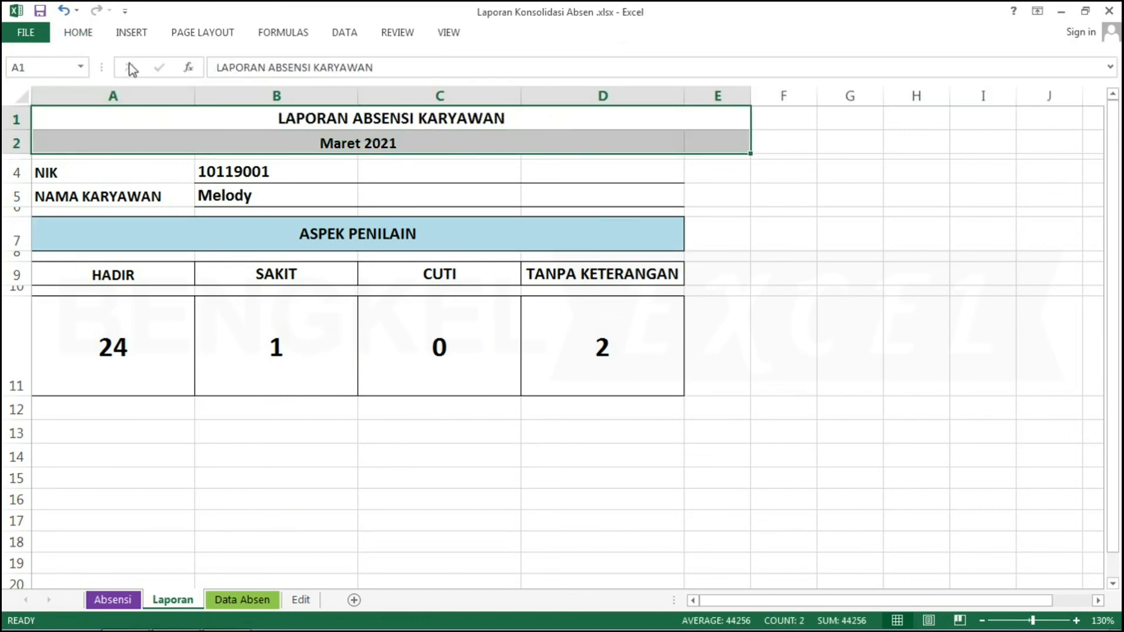
pyautogui.click(89, 33)
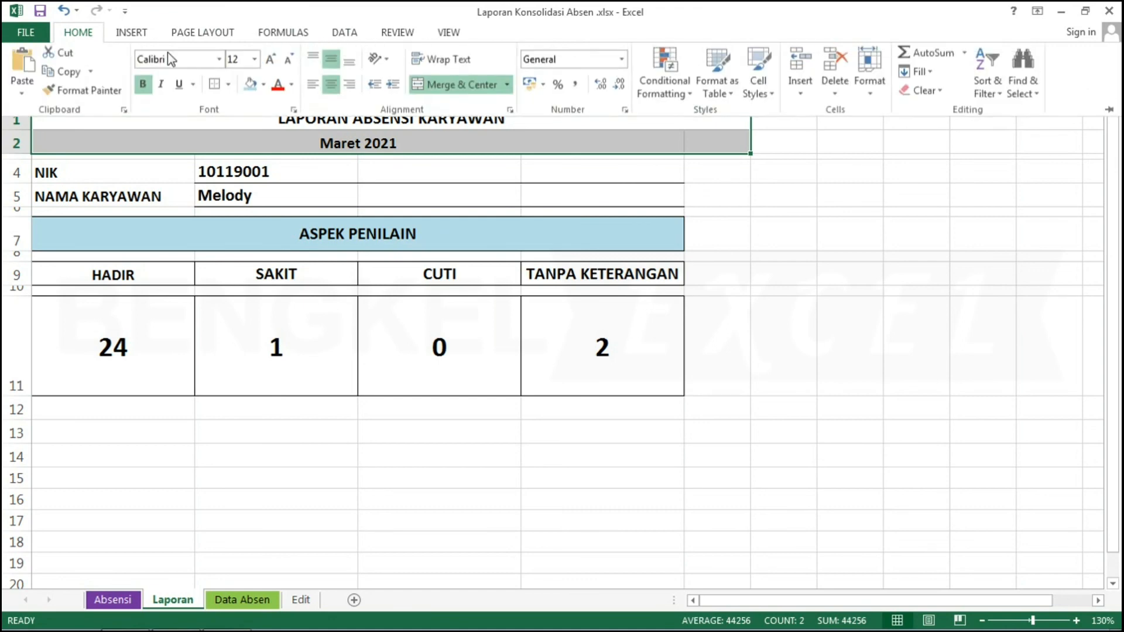
pyautogui.click(268, 62)
pyautogui.click(359, 332)
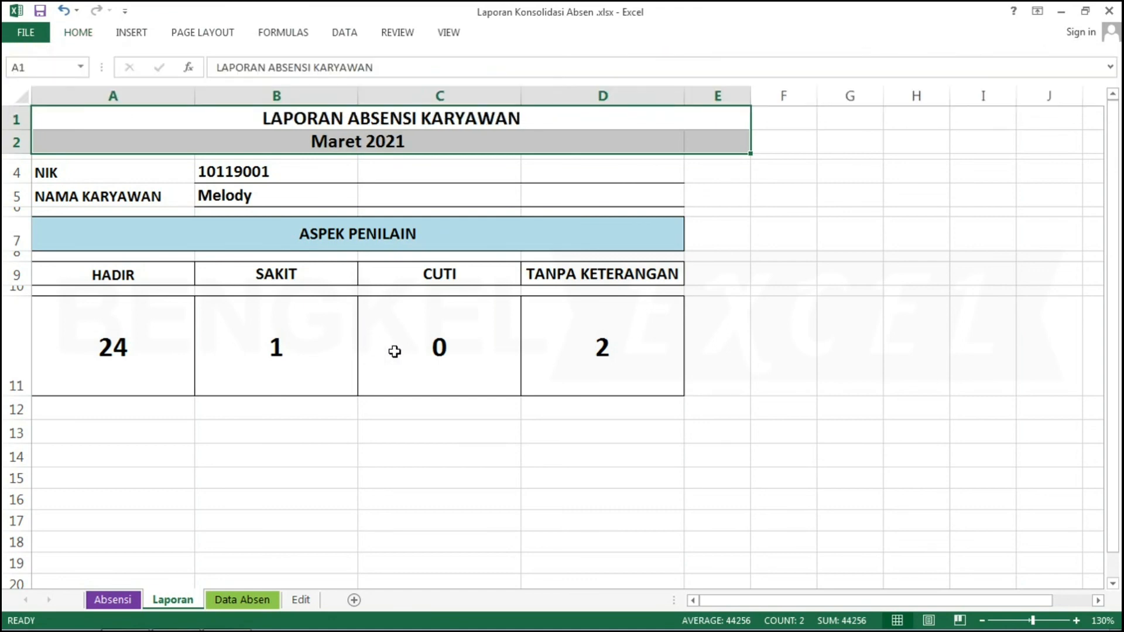
# - Change the last digit of the NIK in B4 to 2 to test the report with another employee
pyautogui.doubleClick(300, 168)
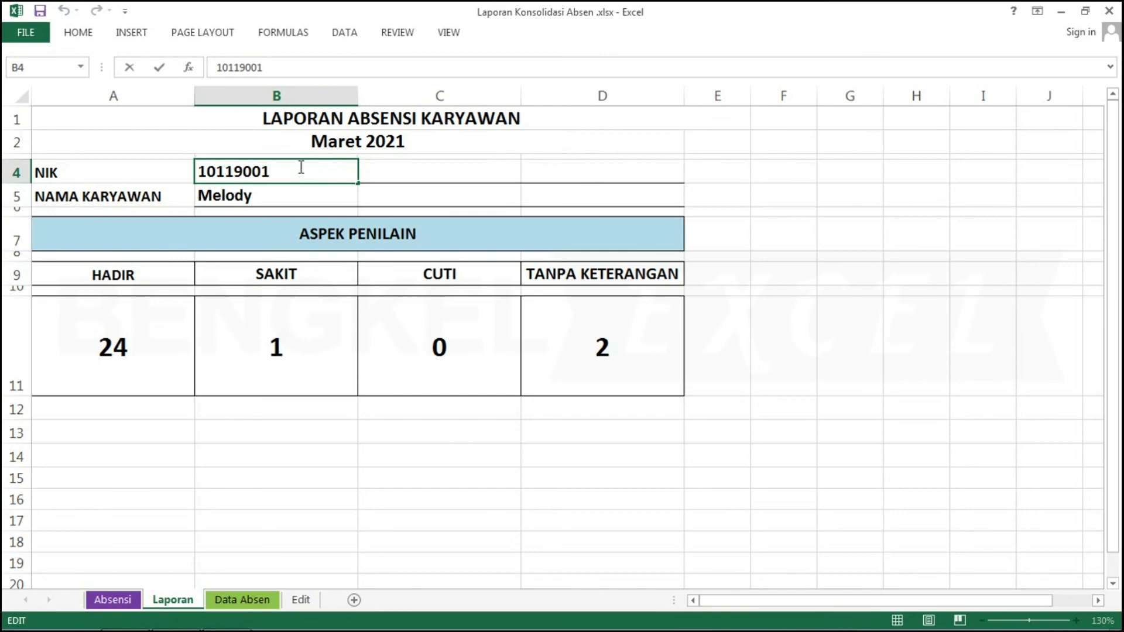
pyautogui.press('BackSpace')
pyautogui.write('2')
pyautogui.hotkey('ctrl', 'Return')
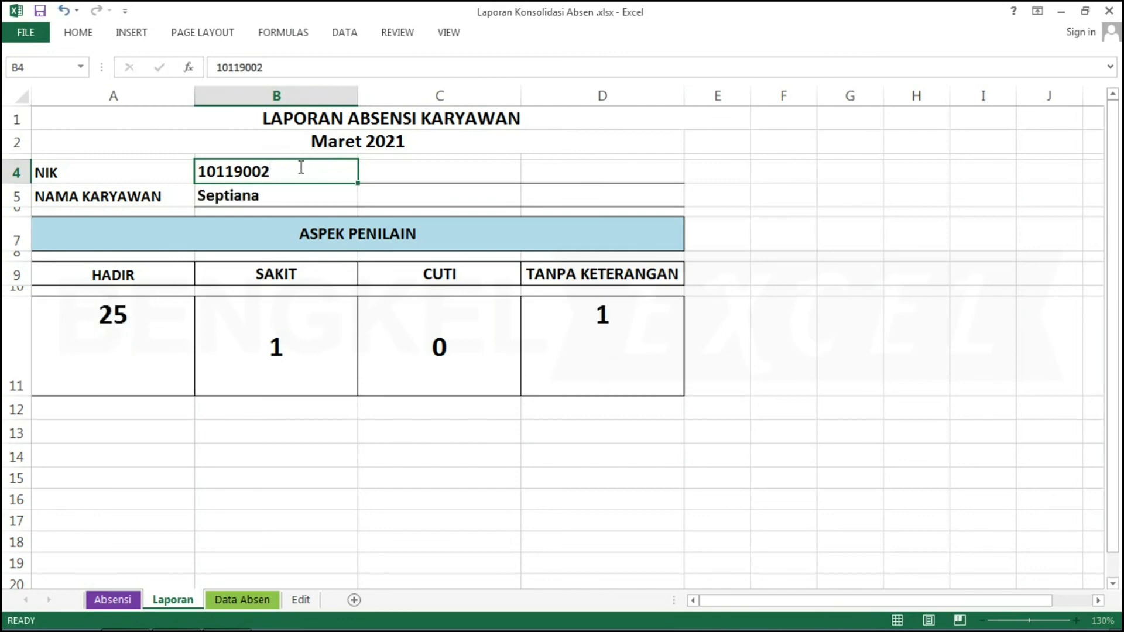
pyautogui.press('Down')
# - Change the last digit of the NIK in B4 to 3 to test the lookups for another employee
pyautogui.click(300, 168)
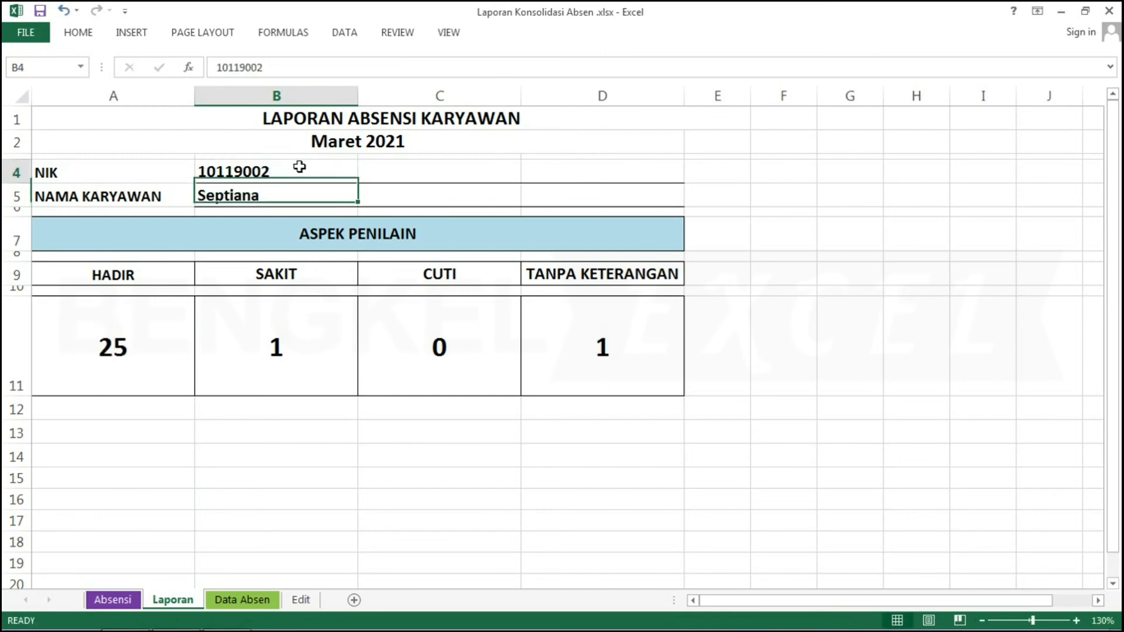
pyautogui.doubleClick(301, 167)
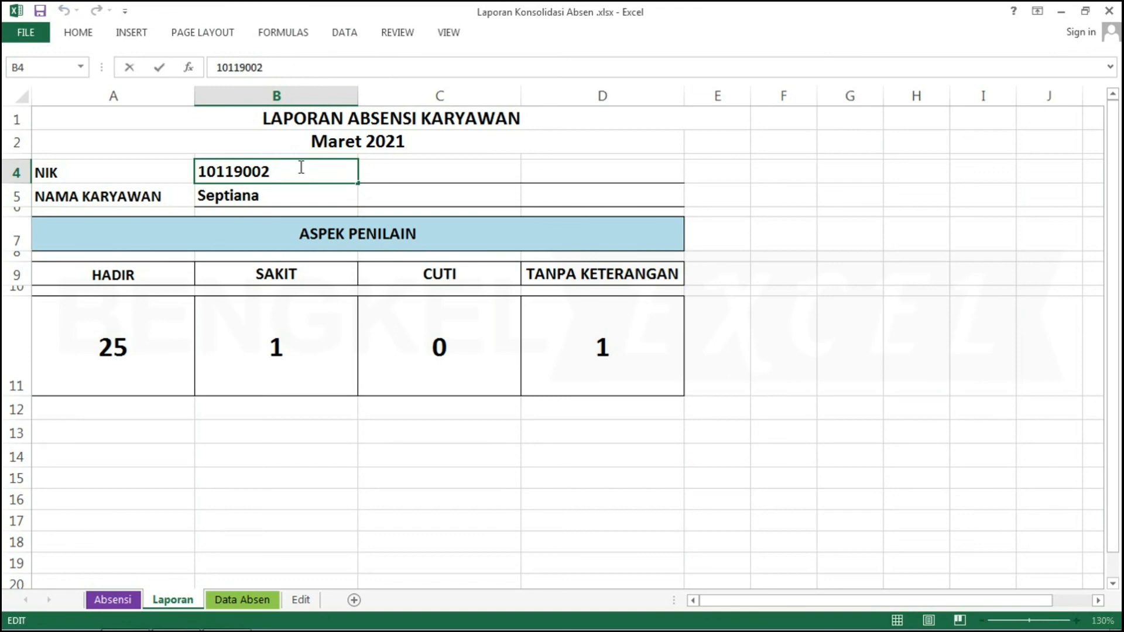
pyautogui.press('BackSpace')
pyautogui.write('3')
pyautogui.hotkey('ctrl', 'Return')
pyautogui.press('Down')
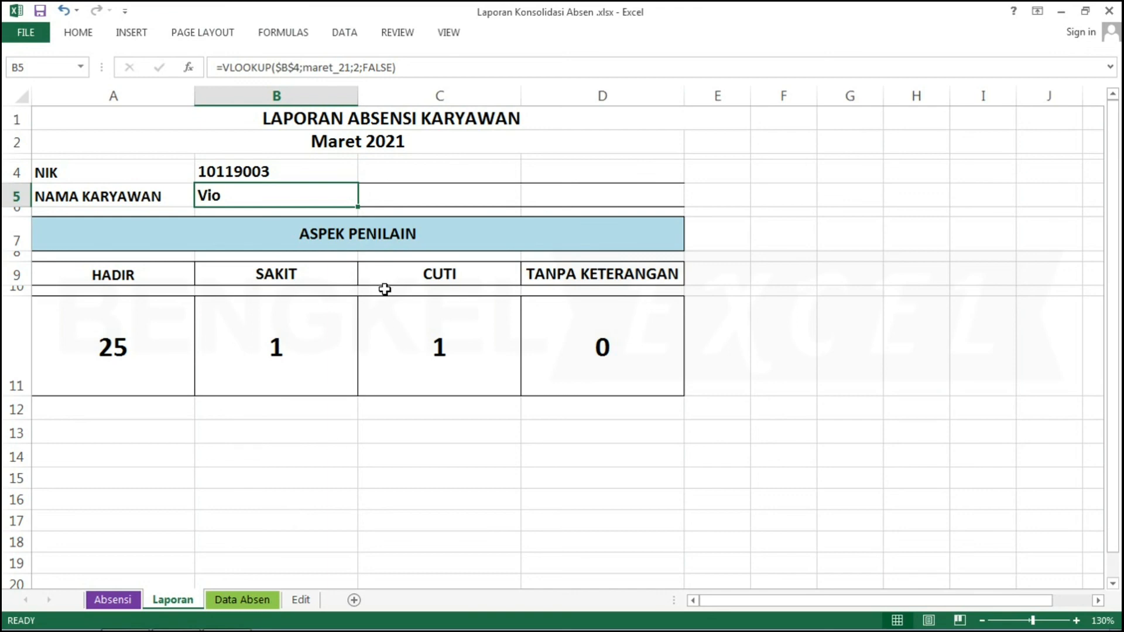
# - Change the last digit of the NIK in B4 to 4 to look up another employee's attendance
pyautogui.doubleClick(304, 163)
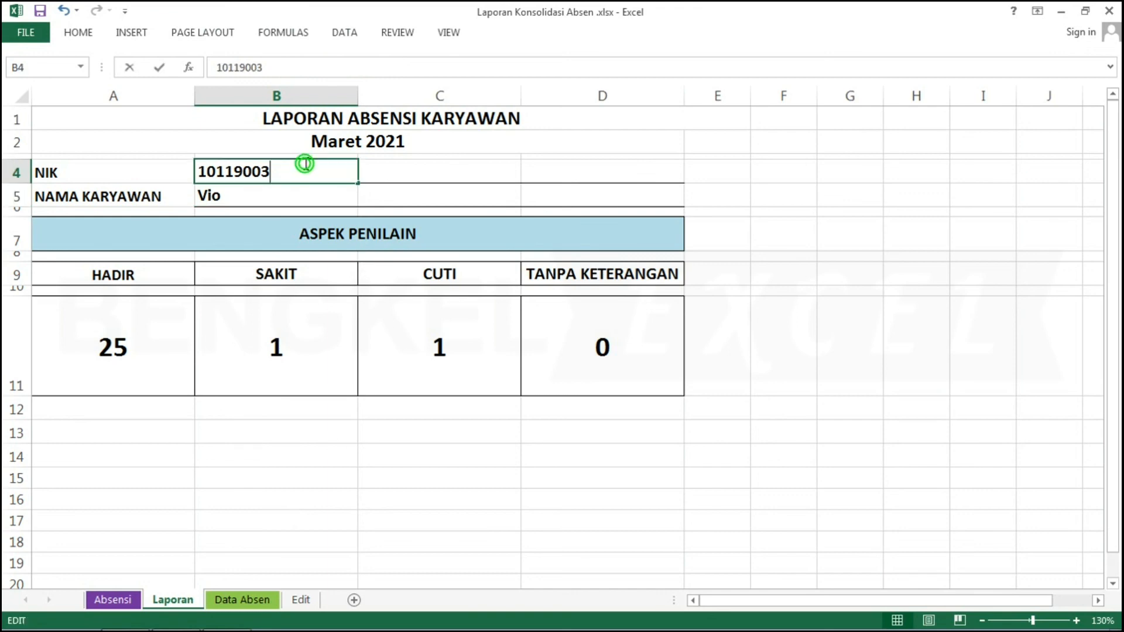
pyautogui.press('BackSpace')
pyautogui.write('4')
pyautogui.press('Return')
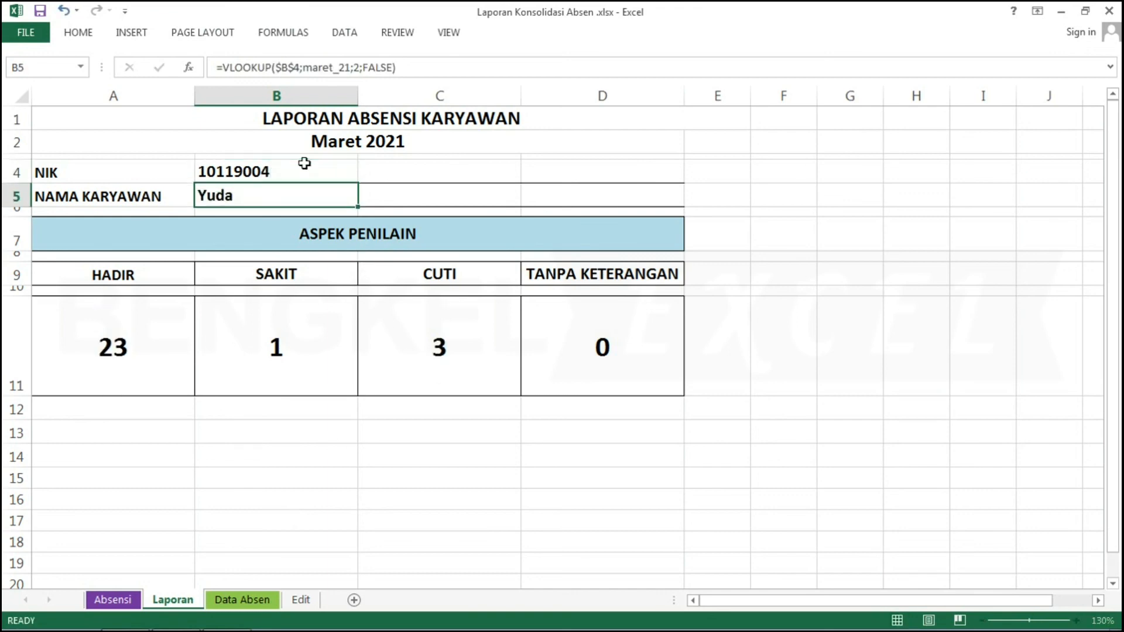
# - Change the last digit of the NIK in B4 to 6 to look up a further employee's attendance
pyautogui.click(304, 164)
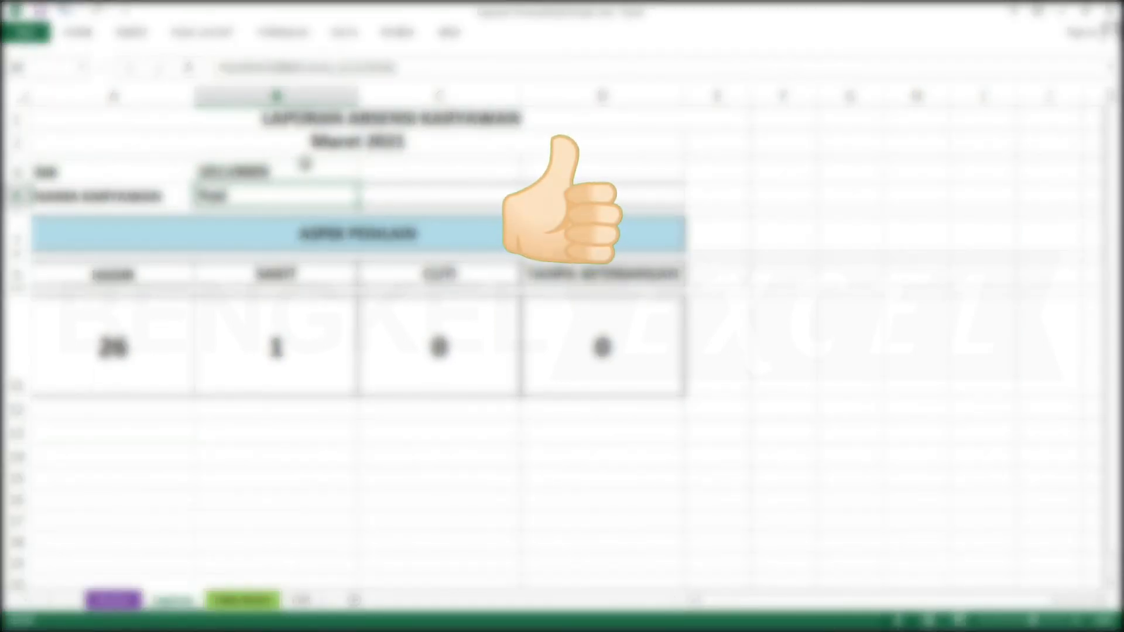
pyautogui.click(305, 165)
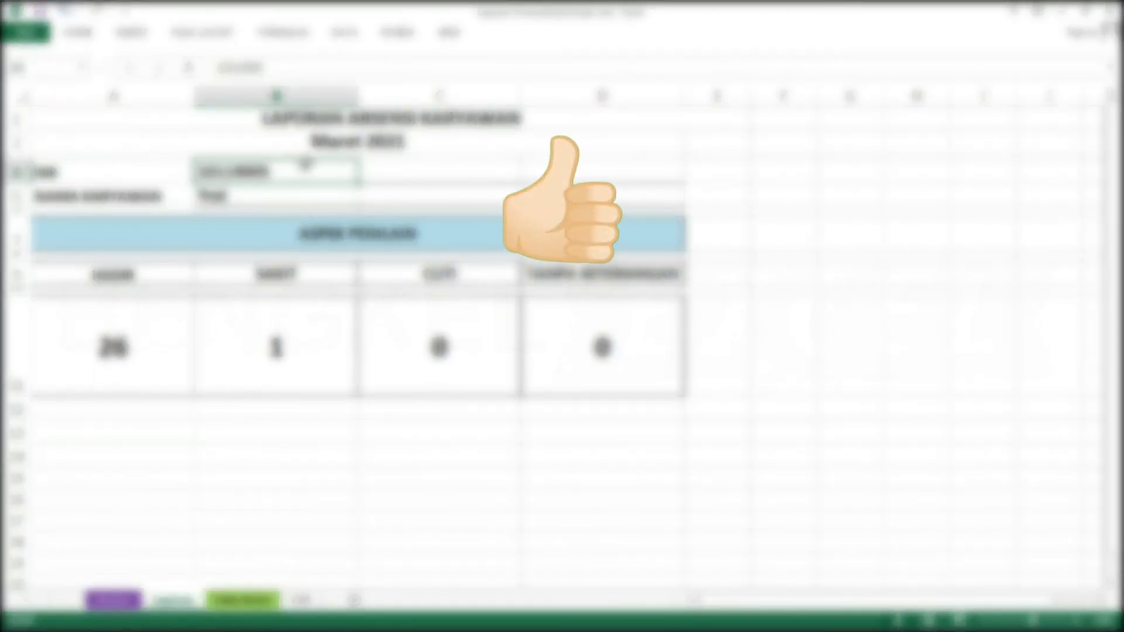
pyautogui.press('BackSpace')
pyautogui.write('6')
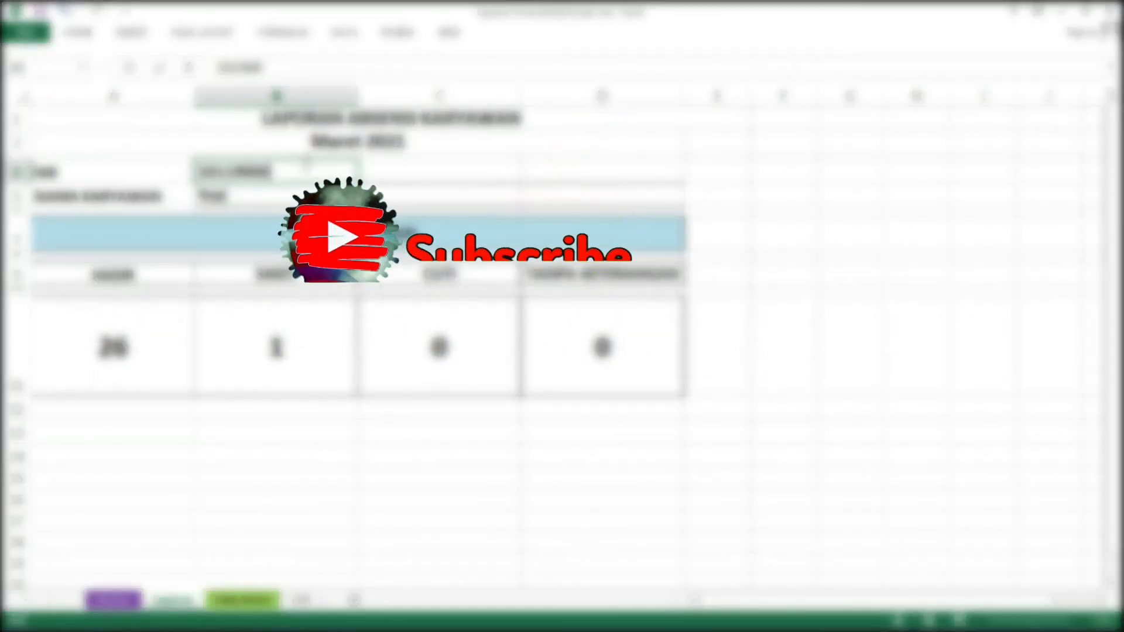
pyautogui.press('Return')
pyautogui.click(305, 164)
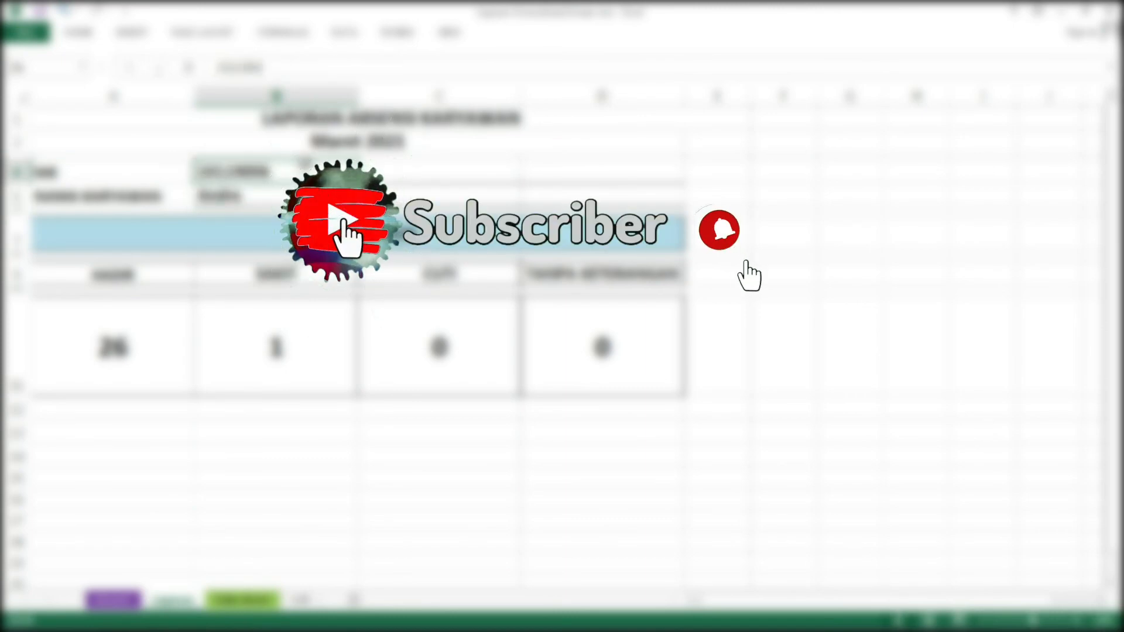